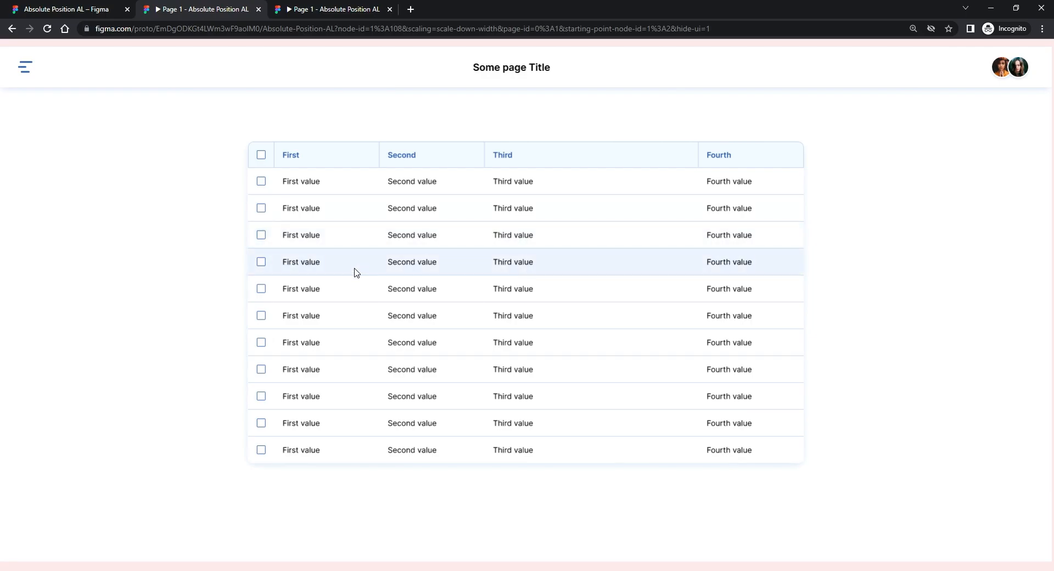
- Preview the tooltips on the Third column values across several rows of the table prototype
mouse_move(508, 264)
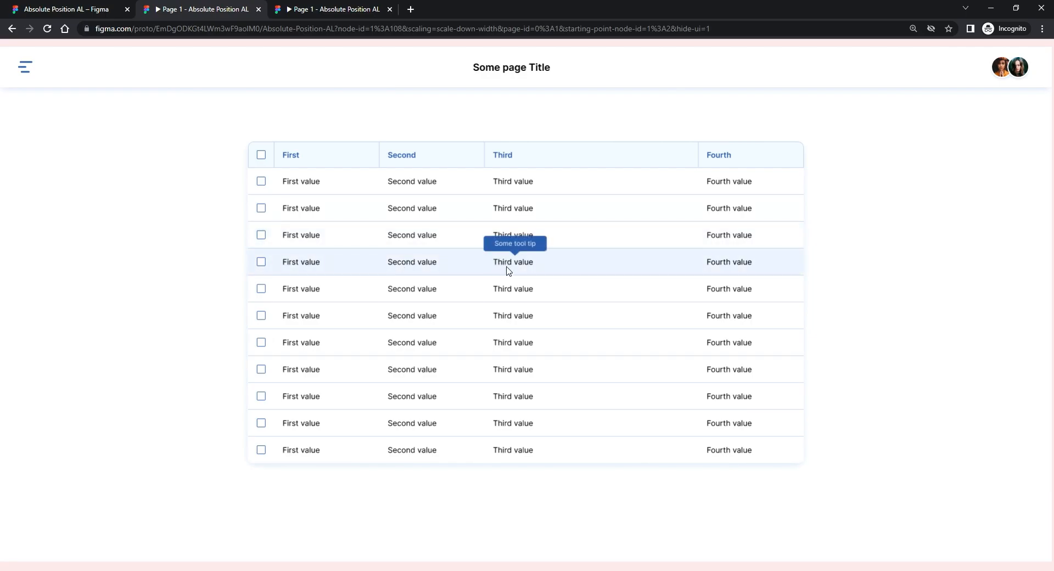
mouse_move(506, 321)
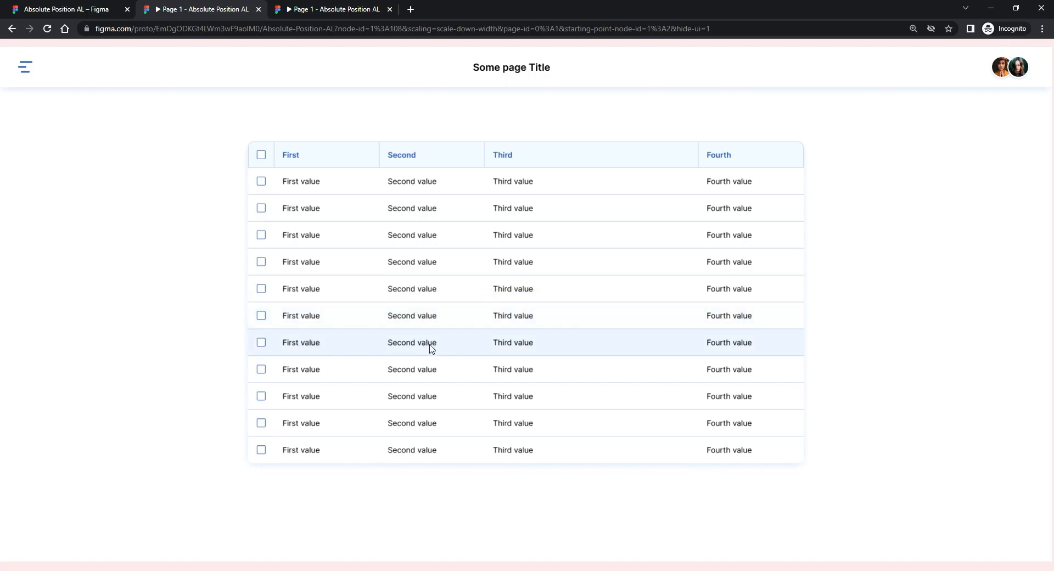
mouse_move(505, 345)
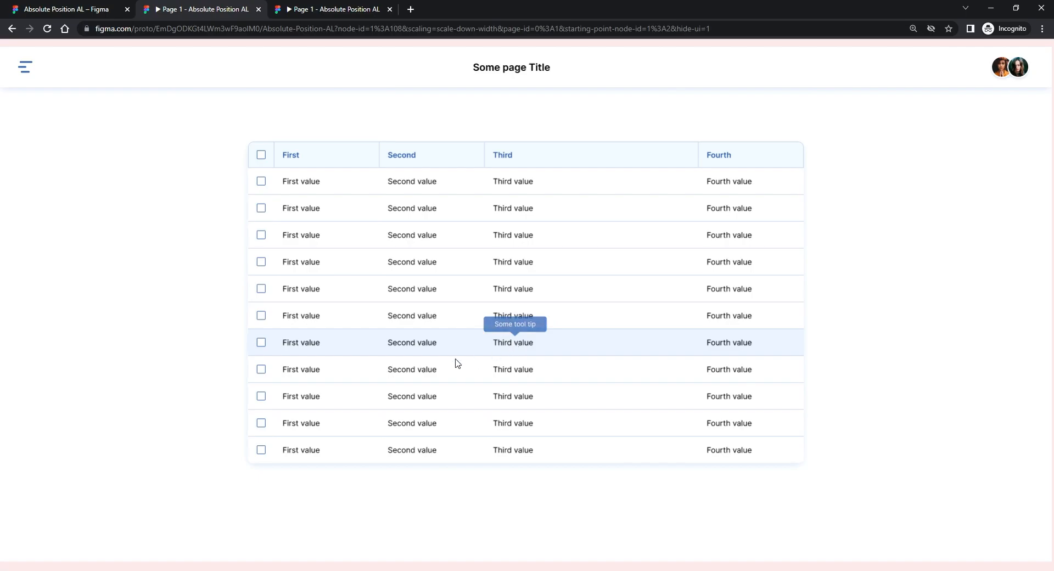
- Switch to the dropdown prototype and test expanding and collapsing the First choice menu
left_click(311, 12)
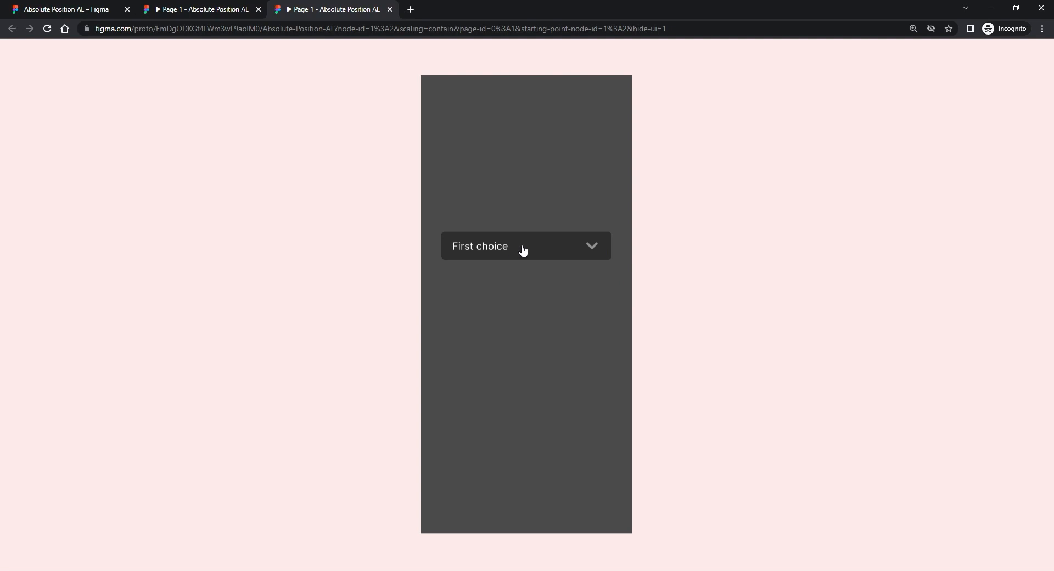
left_click(482, 251)
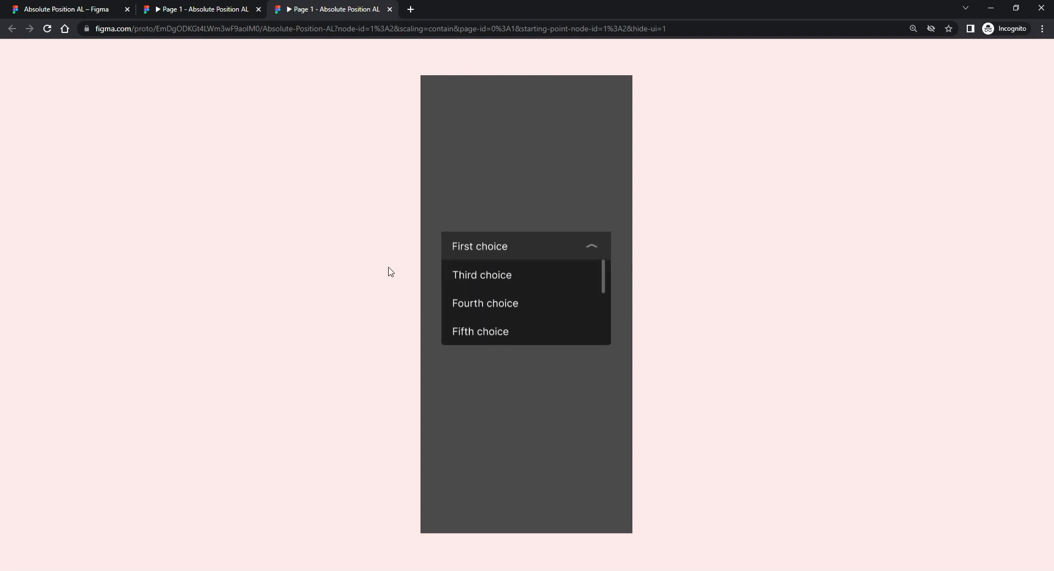
left_click(485, 245)
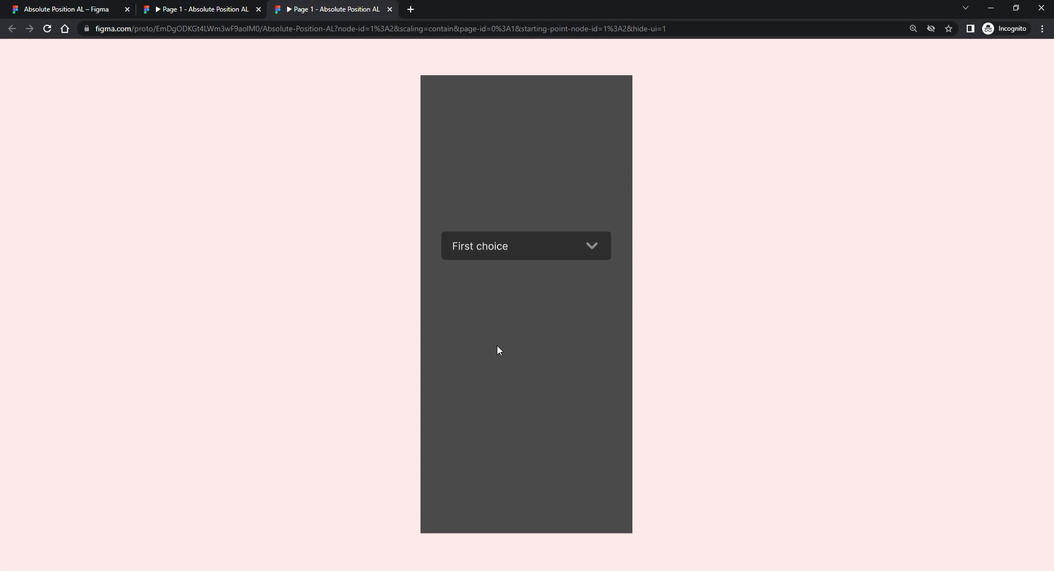
left_click(483, 251)
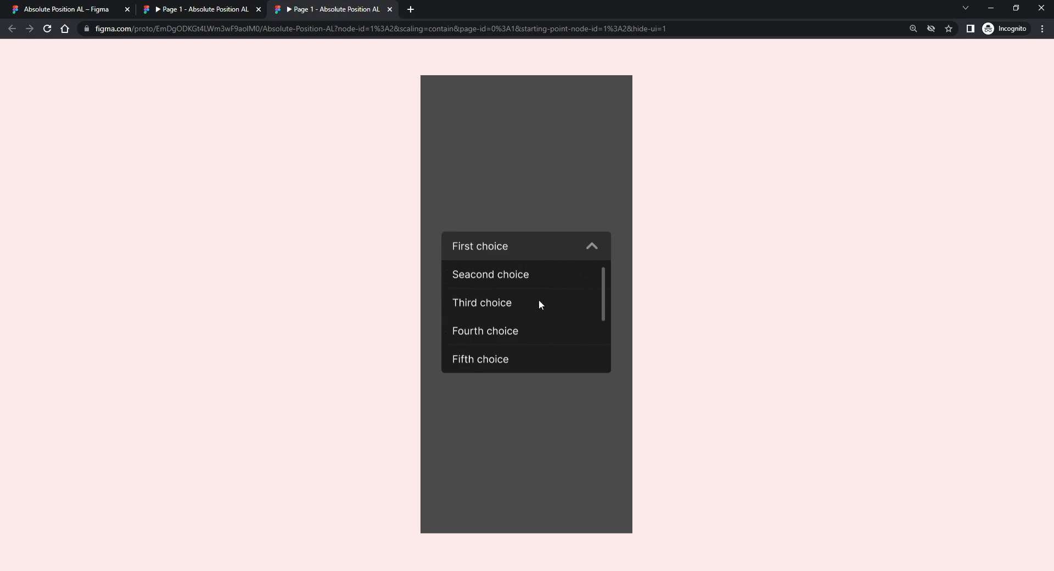
left_click(484, 251)
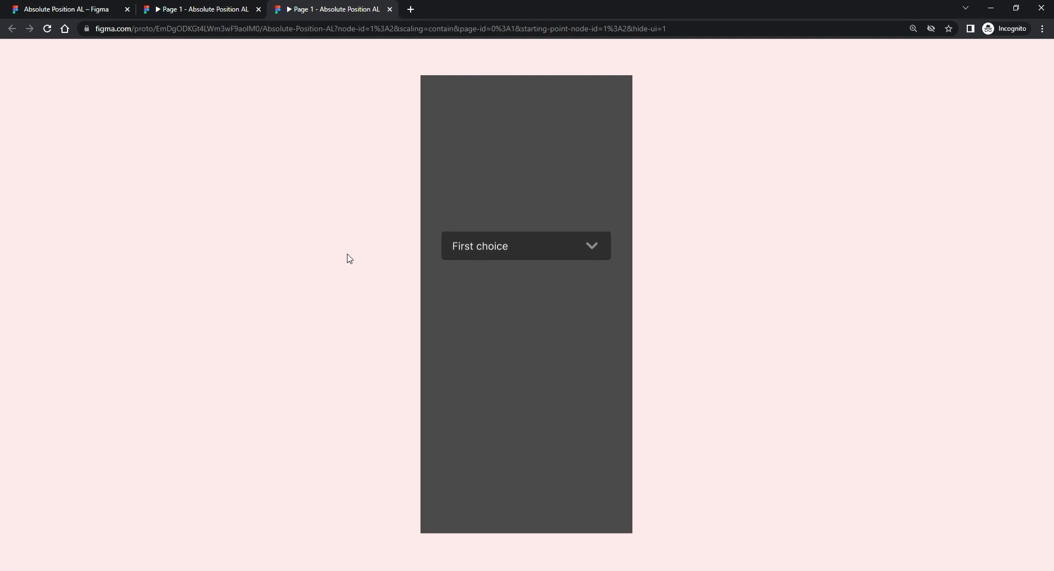
left_click(490, 251)
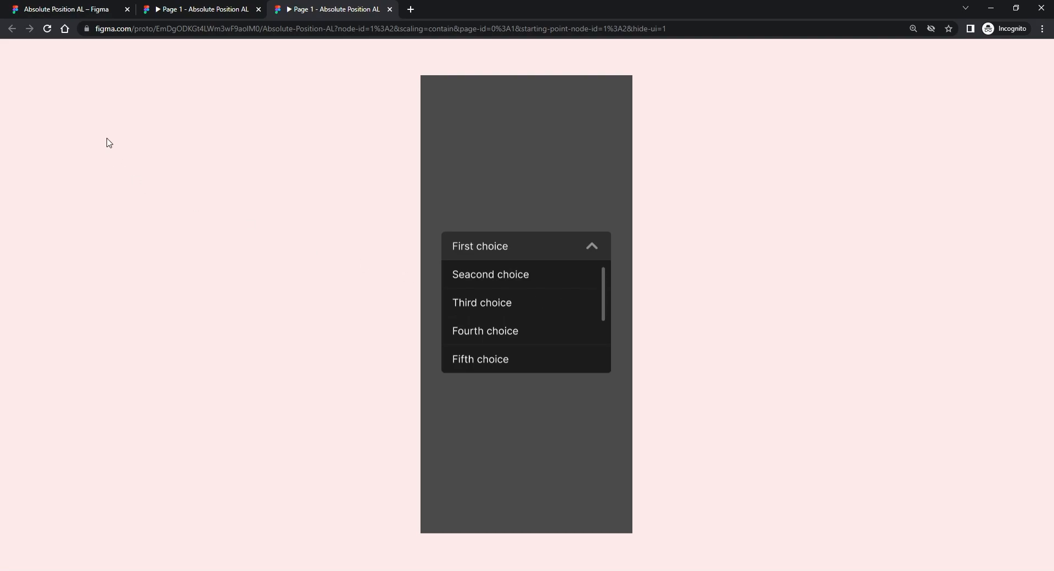
- Open Page 2 of the Absolute Position AL design file and examine Frame 55 with its columns header
left_click(75, 10)
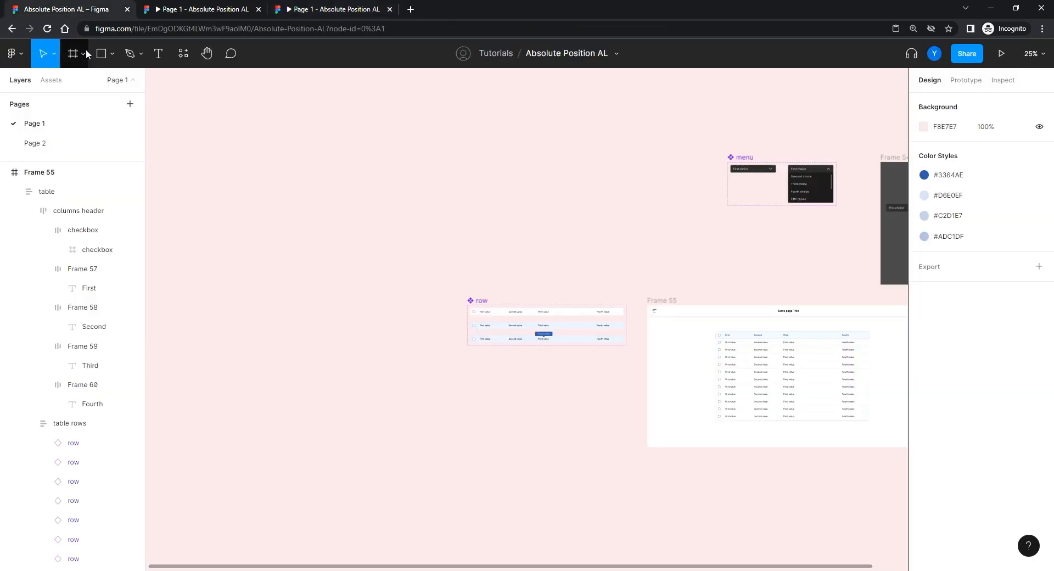
left_click(34, 144)
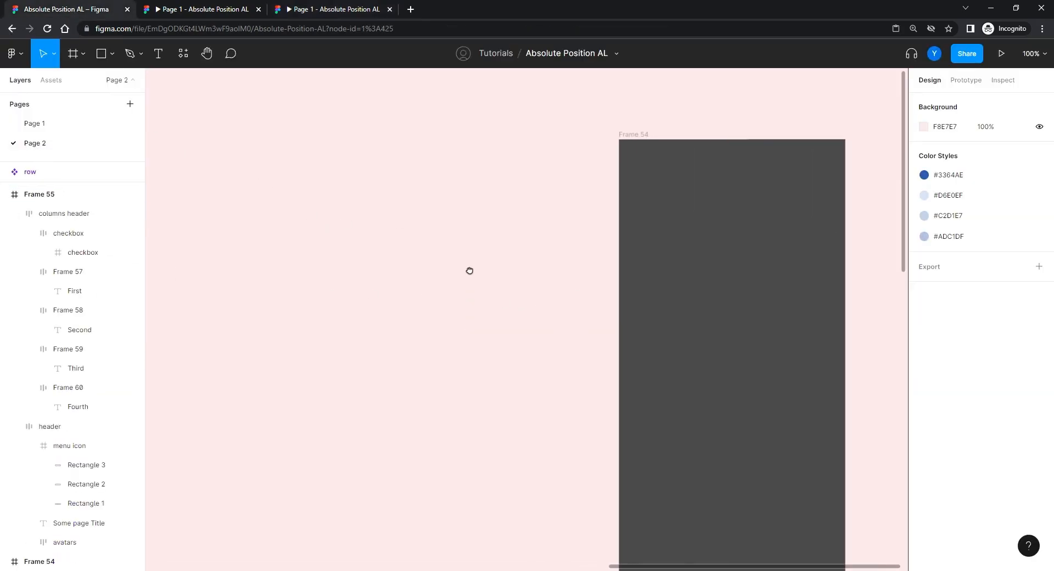
key("ctrl+minus")
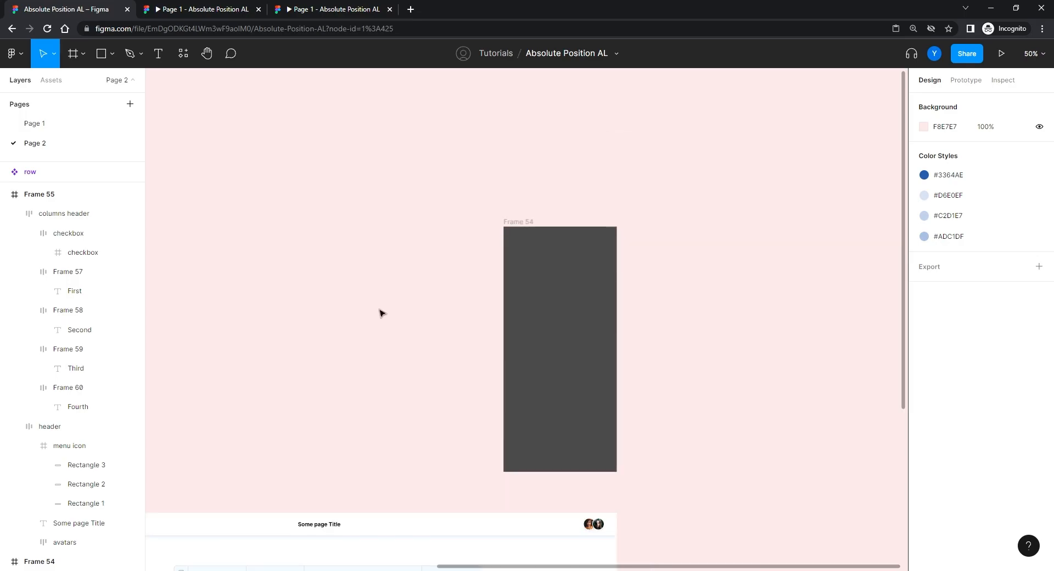
left_click_drag(367, 324, 542, 194)
left_click_drag(334, 293, 442, 168)
left_click_drag(244, 207, 218, 183)
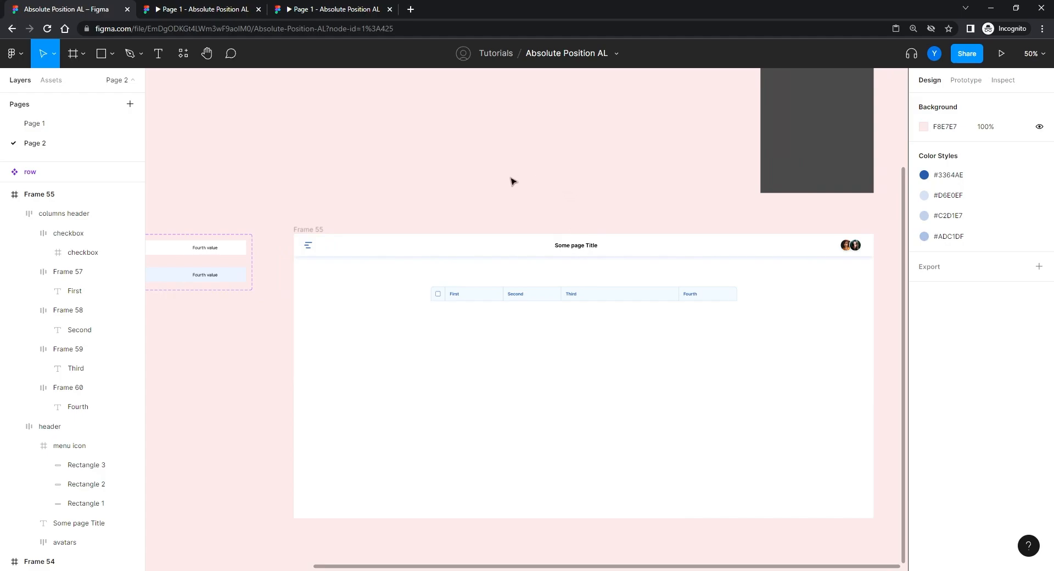
left_click_drag(479, 427, 434, 358)
key("ctrl+plus")
left_click_drag(458, 301, 439, 378)
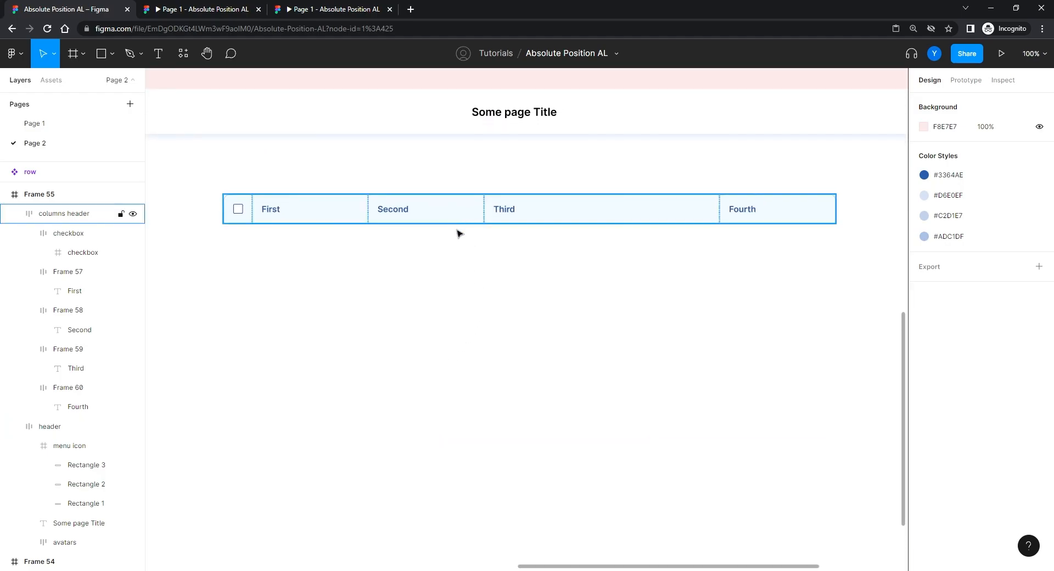
left_click_drag(399, 311, 535, 308)
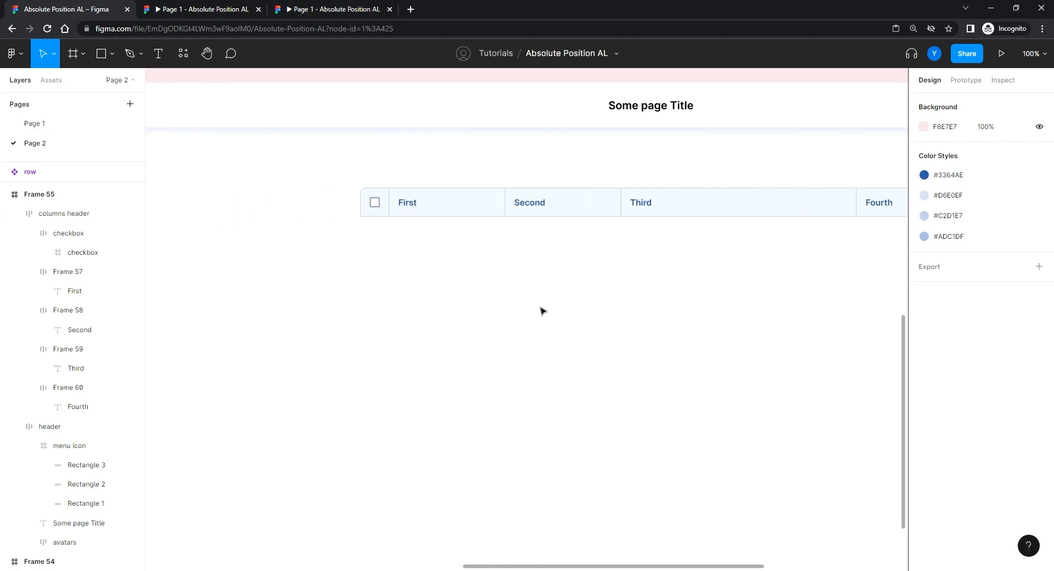
- Inspect the row component's default variant and its hover interaction
key("ctrl+minus")
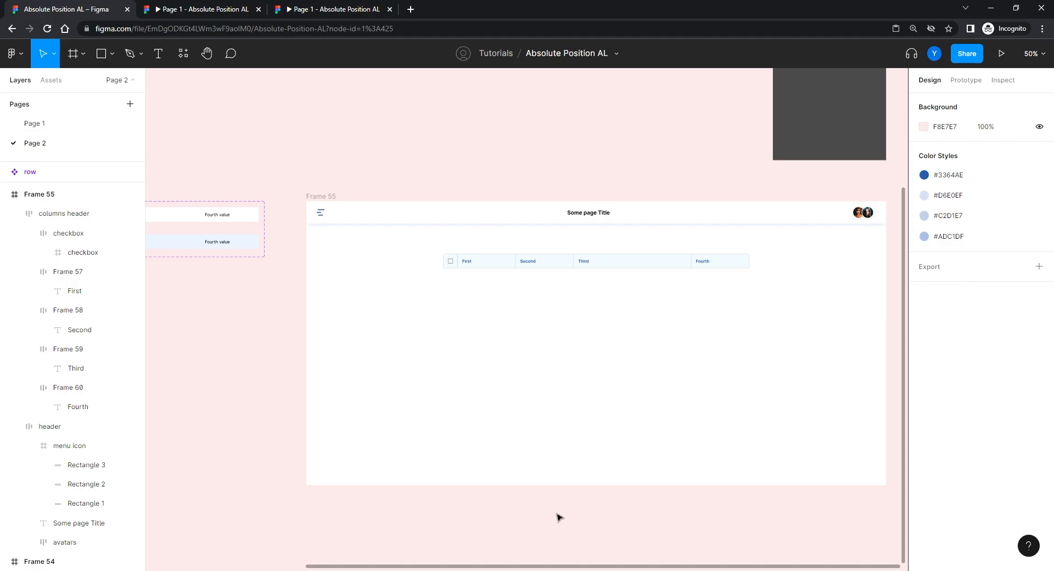
left_click_drag(197, 312, 514, 321)
key("shift+0")
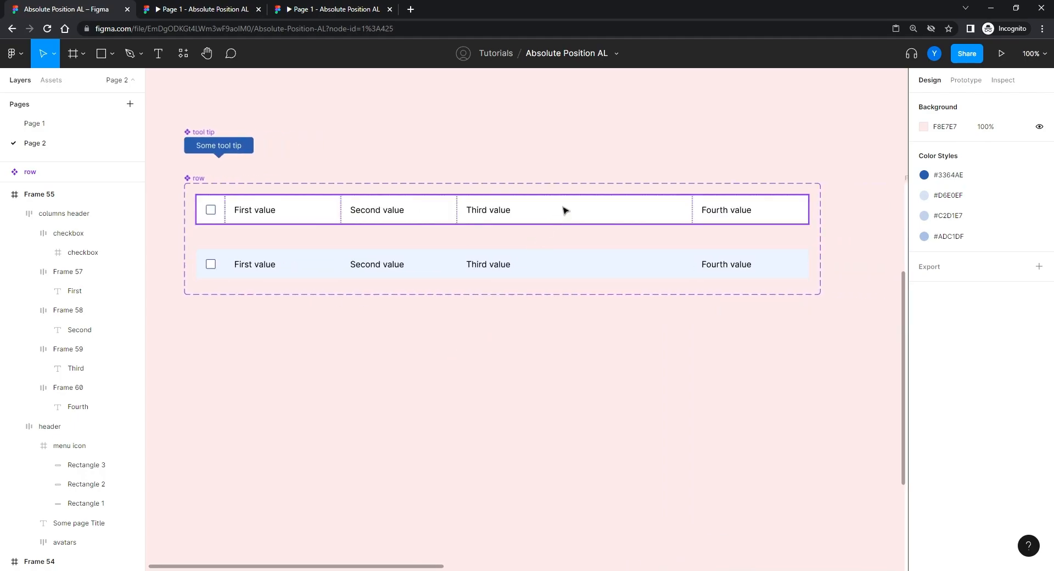
left_click(338, 213)
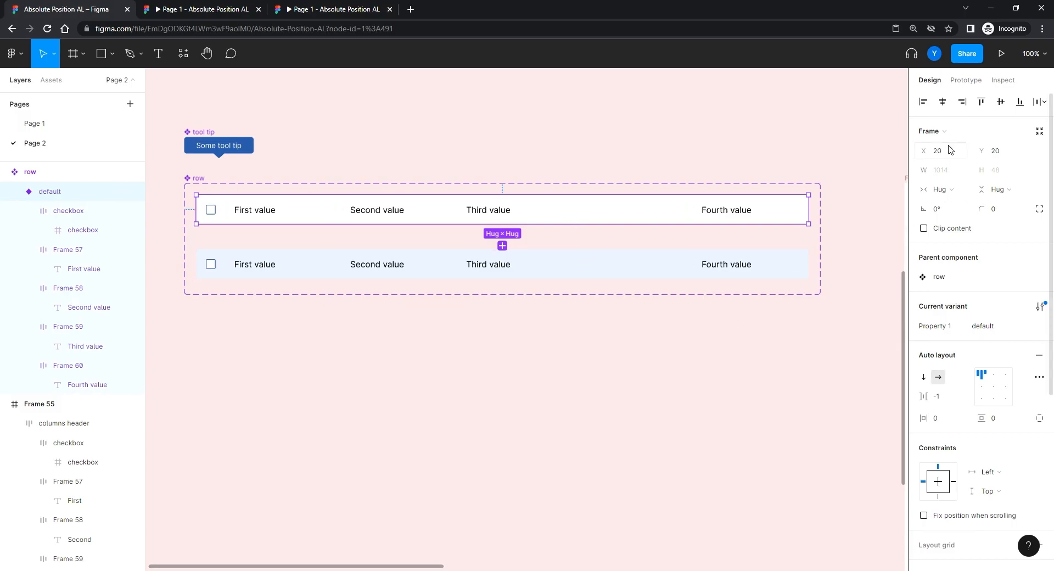
left_click(966, 80)
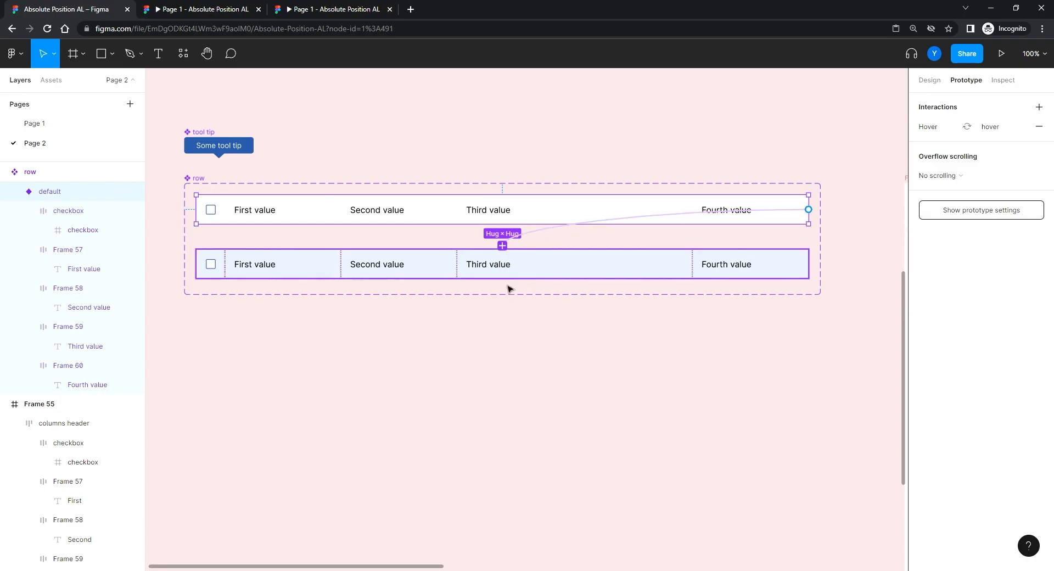
left_click(457, 350)
- Copy the default row variant into Frame 55 and align it directly beneath the columns header
left_click(329, 219)
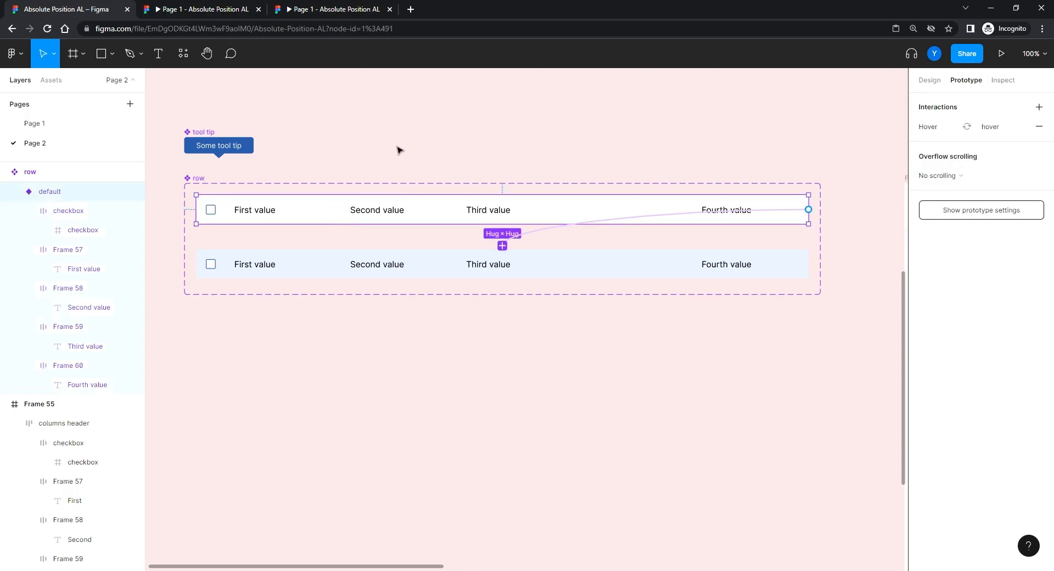
left_click_drag(831, 336, 181, 302)
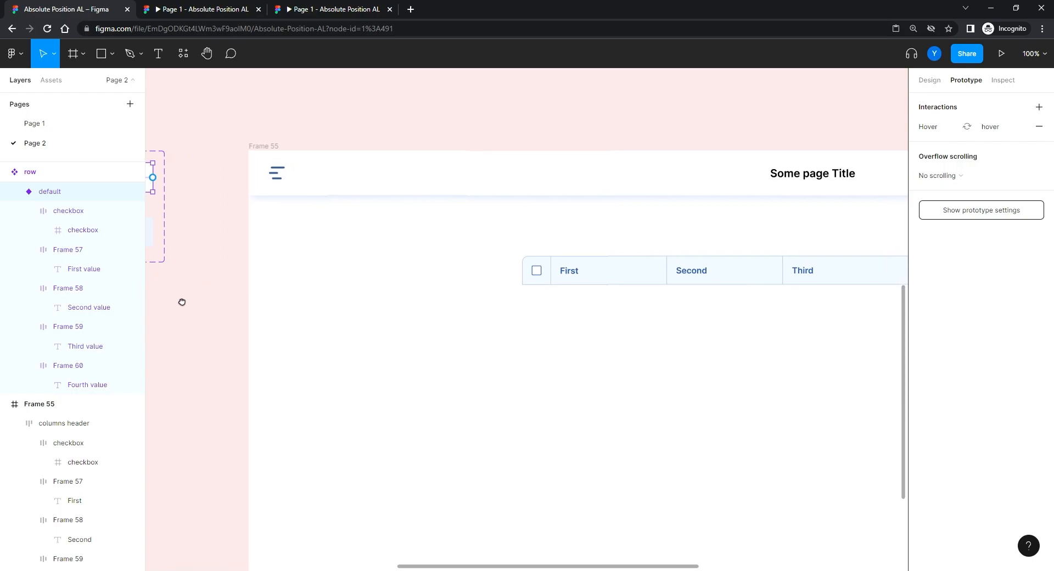
left_click_drag(565, 442, 305, 351)
left_click(320, 311)
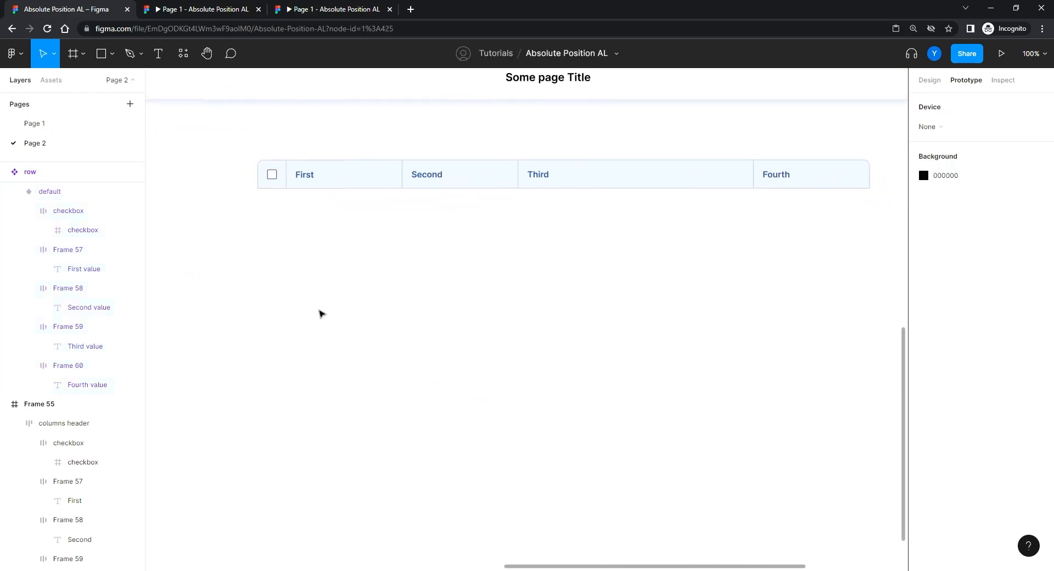
key("ctrl+v")
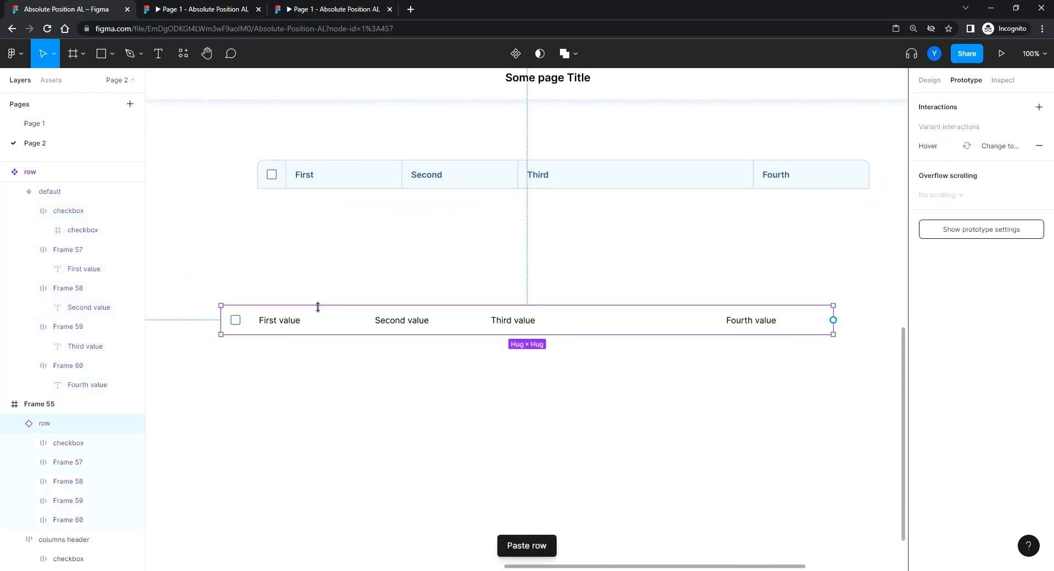
left_click_drag(322, 329, 363, 214)
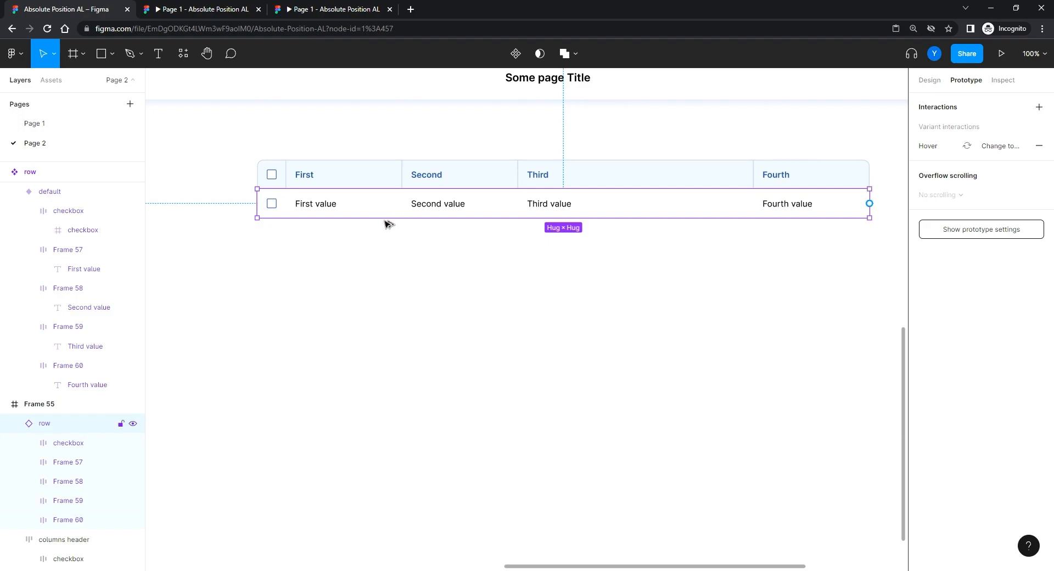
- Duplicate the row directly below itself and wrap both rows in an auto layout frame
key("ctrl+d")
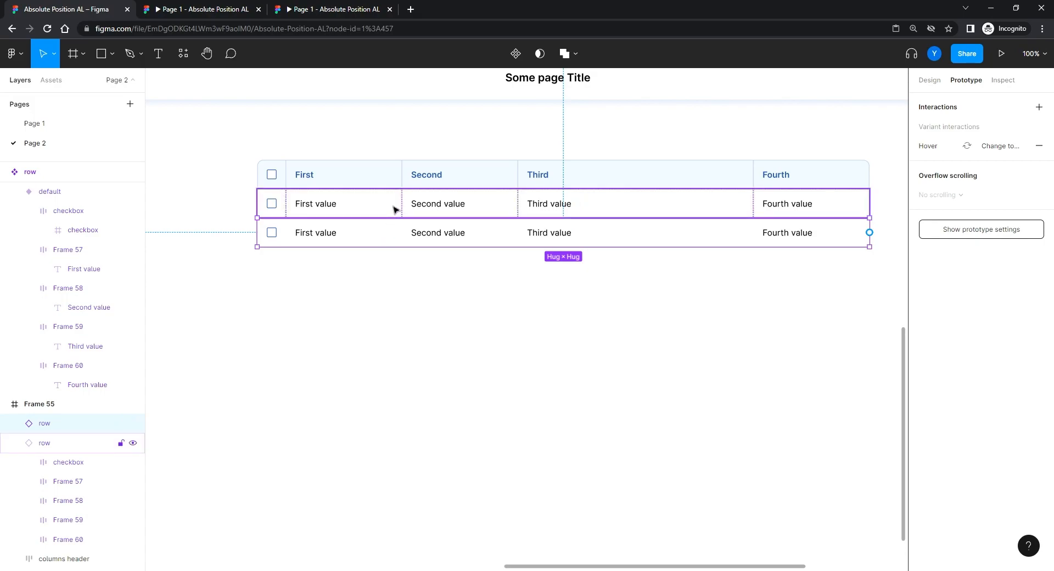
left_click(395, 209, "shift")
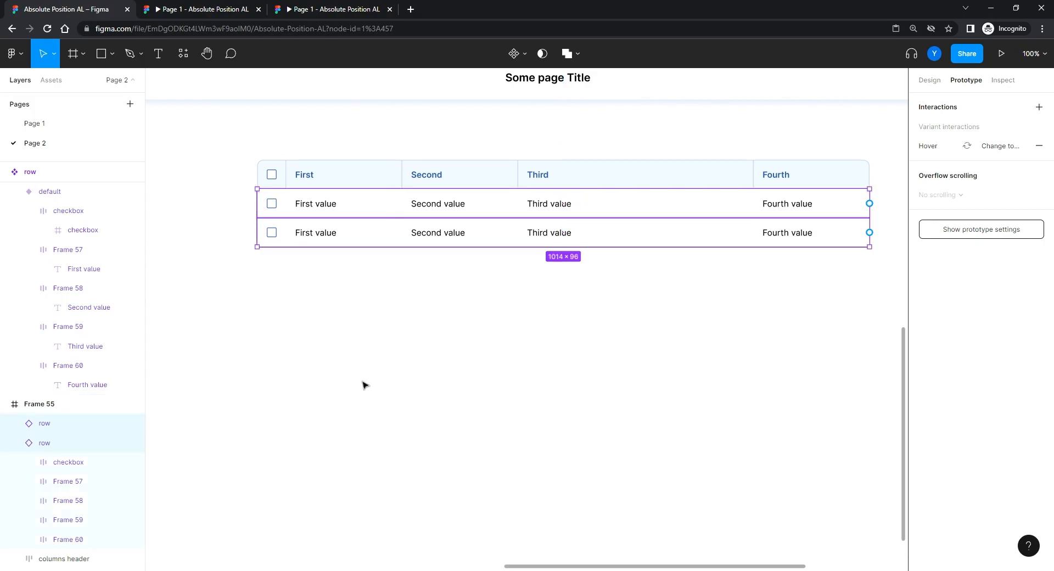
key("shift+a")
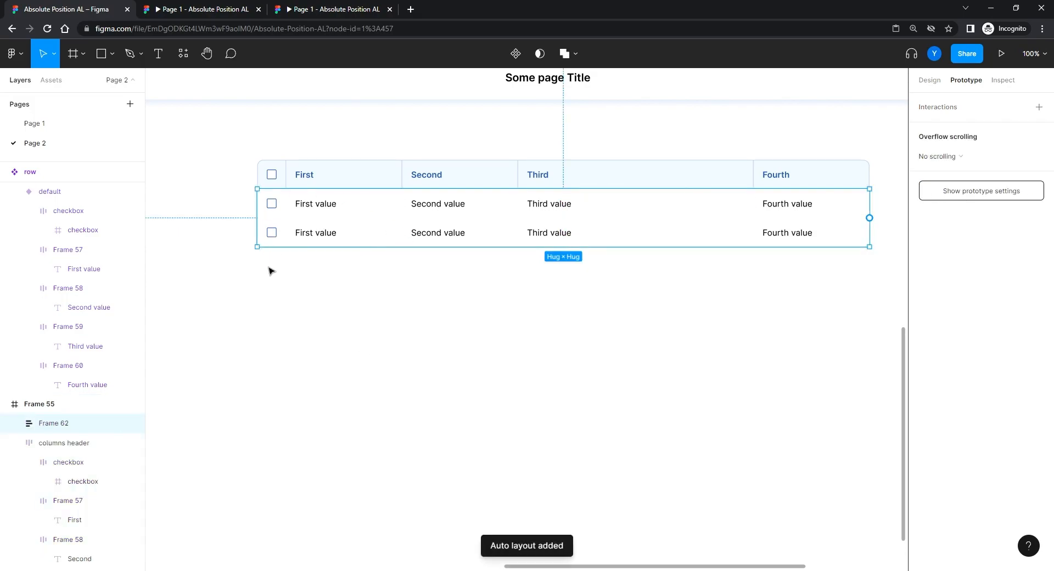
- Collapse the row layers and rename their auto layout frame to "table rows"
left_click(15, 424)
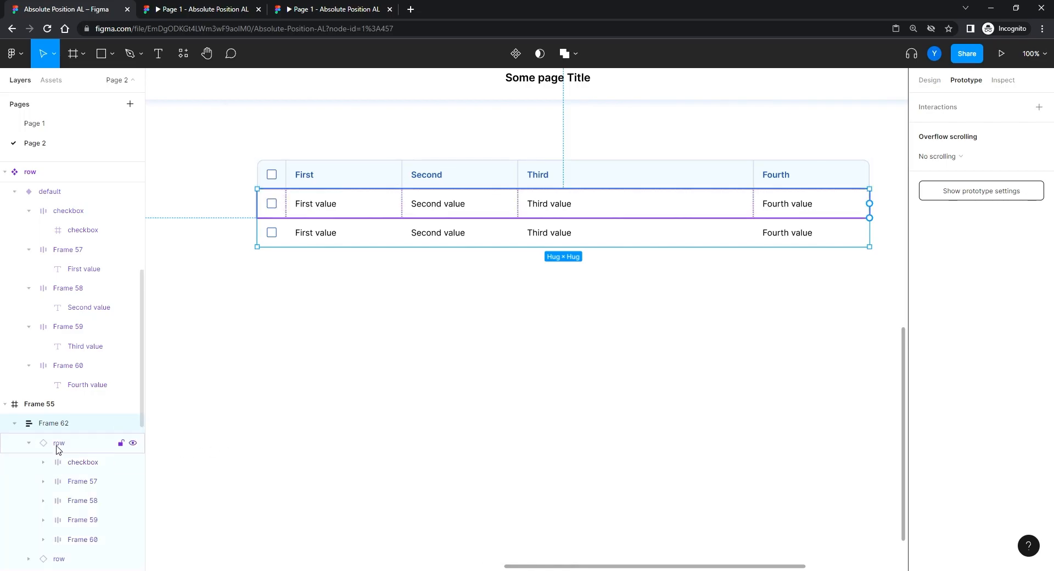
left_click(28, 443)
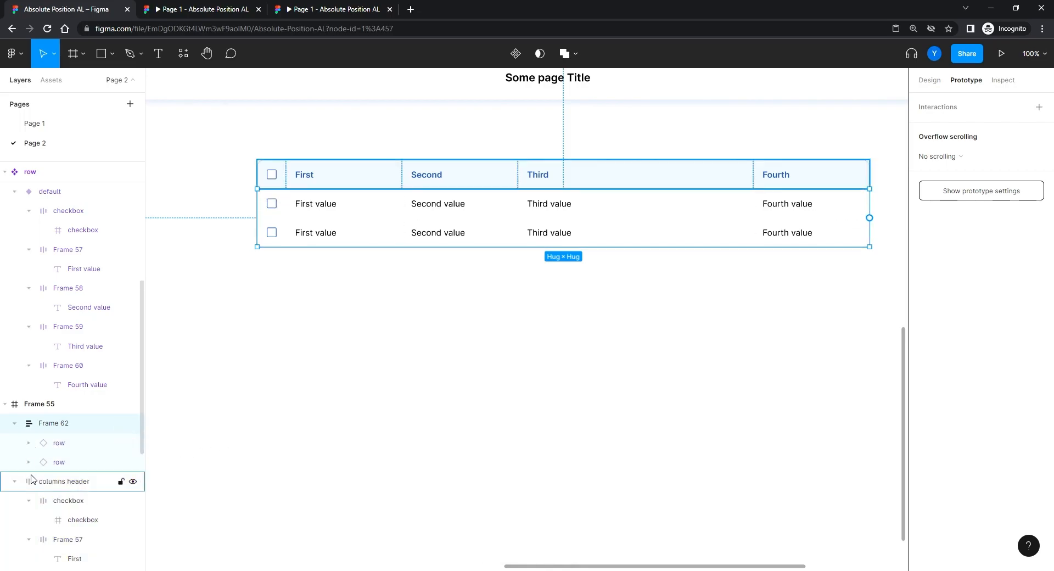
double_click(52, 429)
type("table")
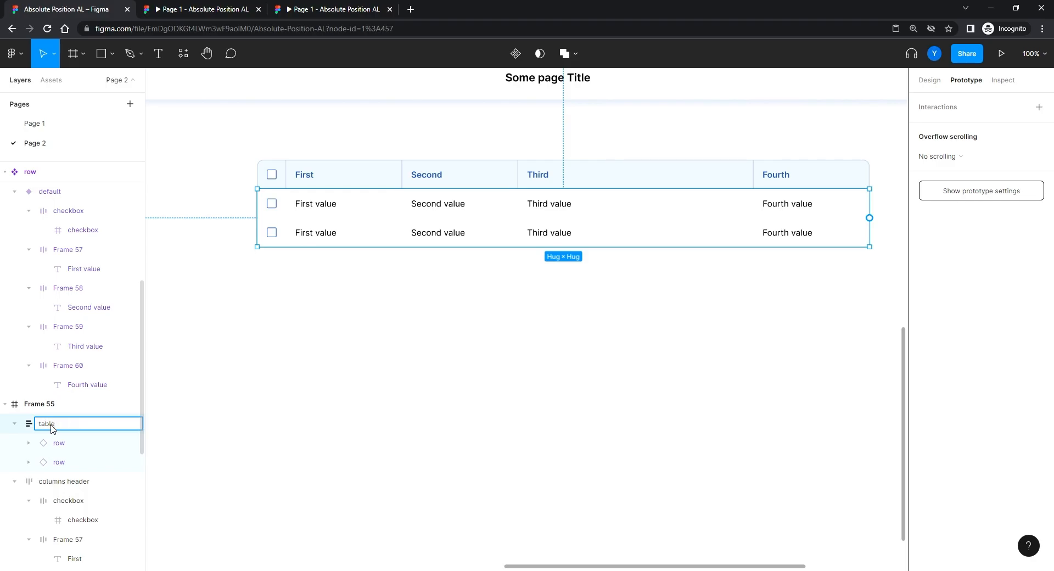
type(" rpows")
key("BackSpace")
key("BackSpace")
key("BackSpace")
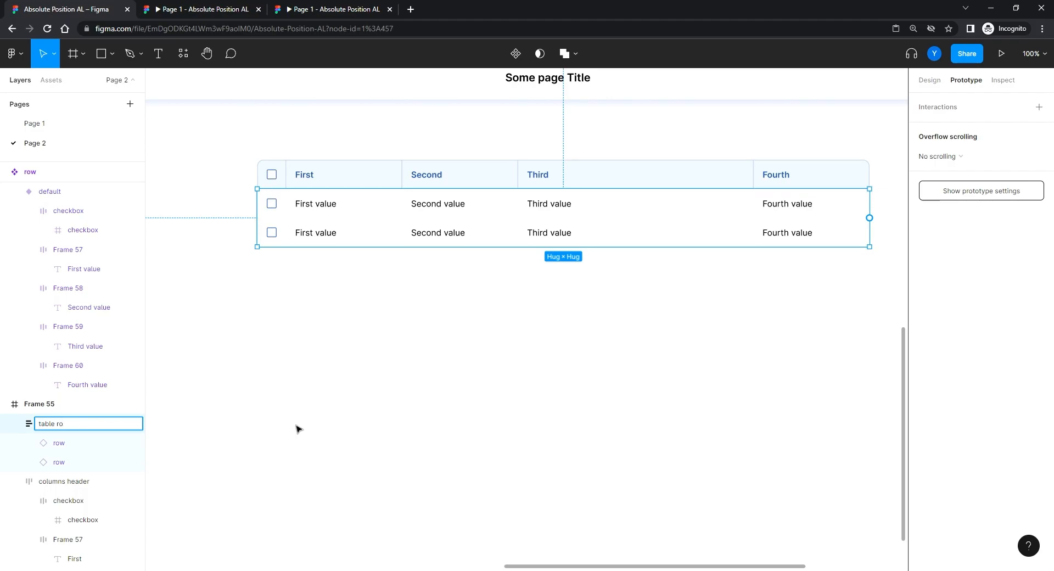
key("Return")
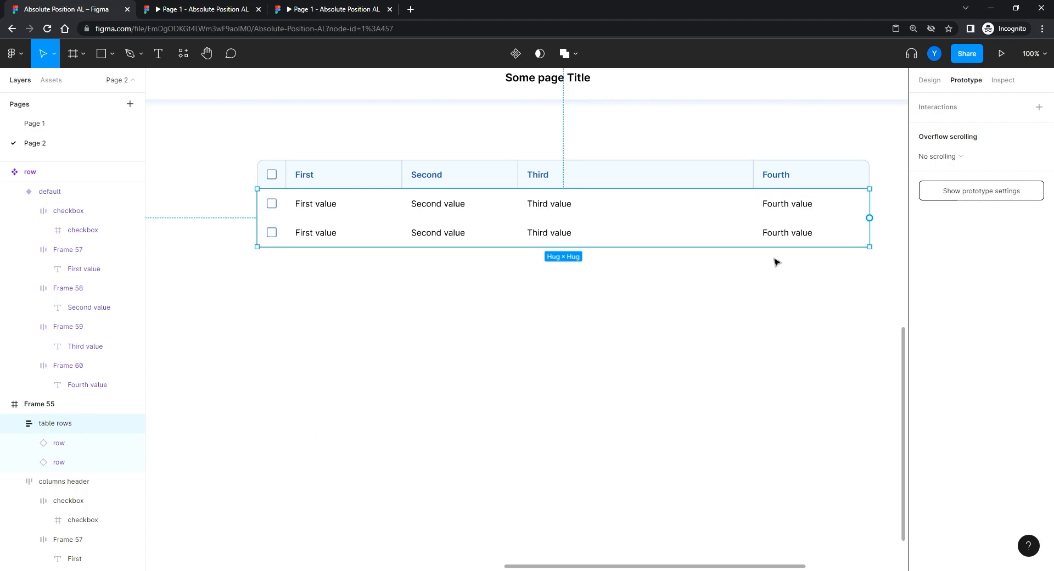
- Duplicate the last row inside the table rows frame nine times to make eleven rows
left_click(627, 319)
left_click(631, 232)
left_click(588, 235)
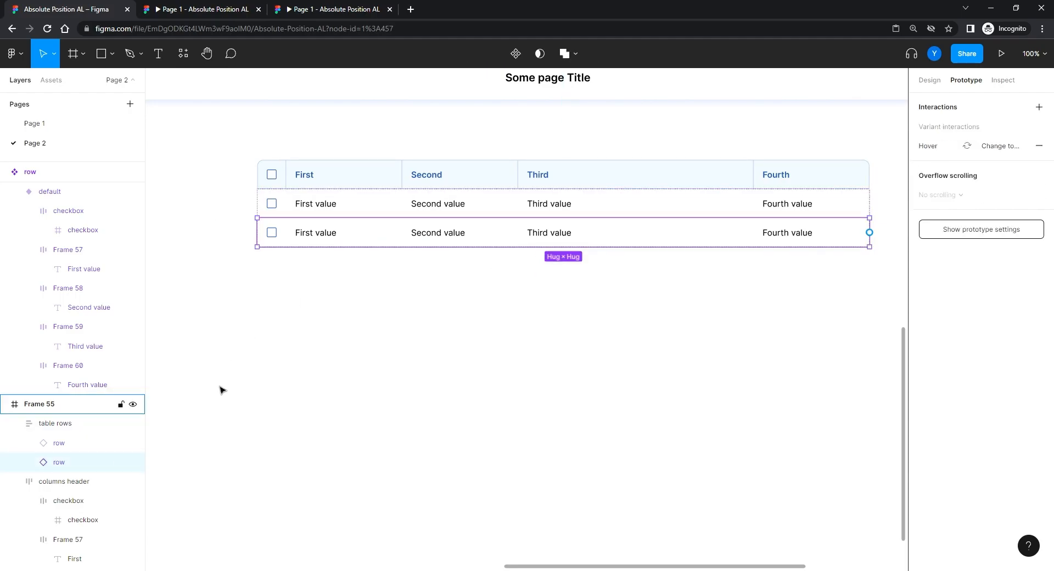
key("ctrl+d")
key("ctrl+d")
key("ctrl+d")
key("ctrl+d")
key("ctrl+d")
key("ctrl+d")
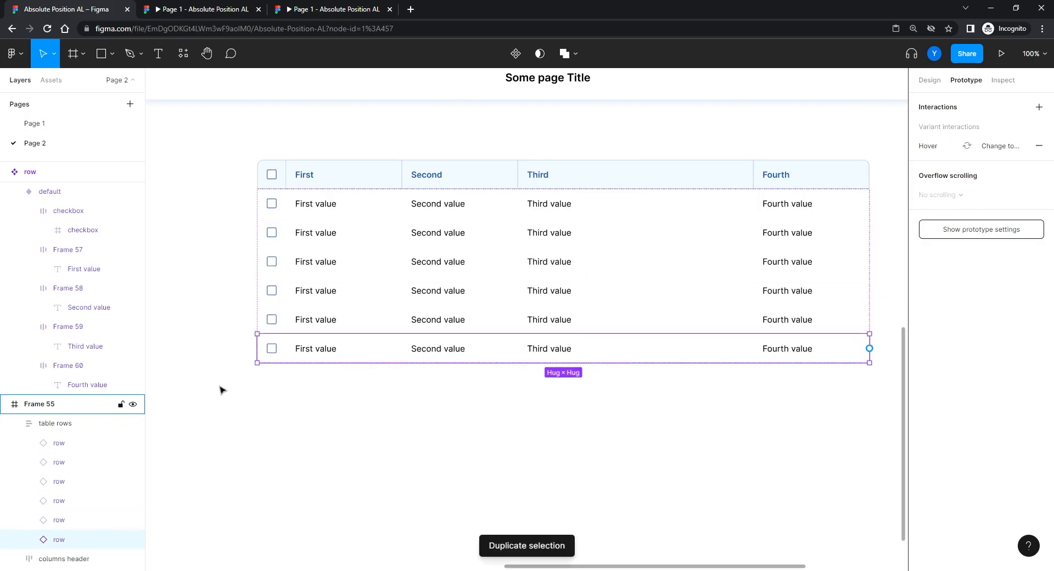
key("ctrl+d")
key("ctrl+d")
key("ctrl+d")
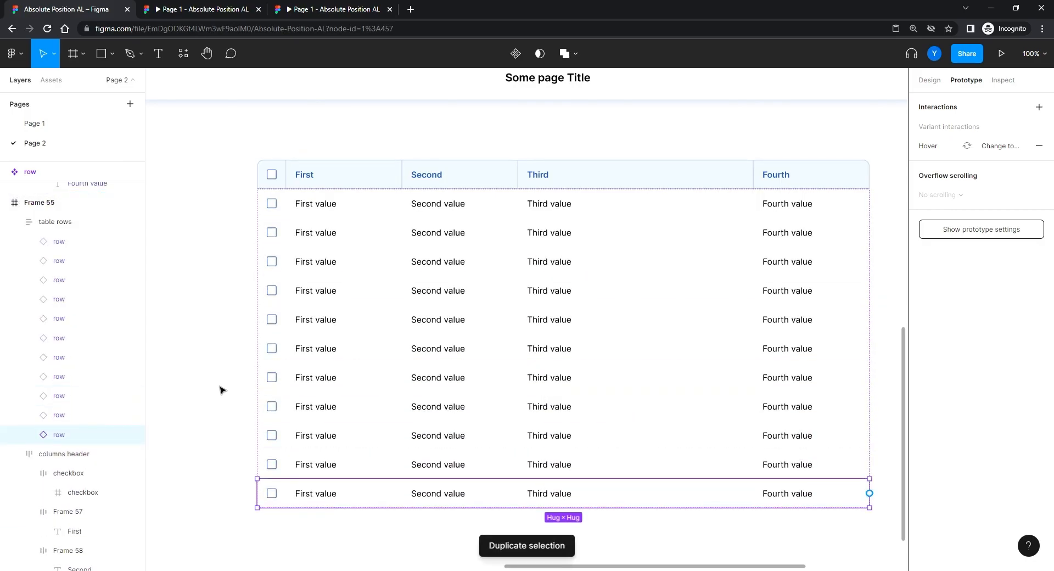
- Wrap the columns header and the "table rows" frame together in one auto layout frame
key("minus")
key("plus")
left_click(248, 391)
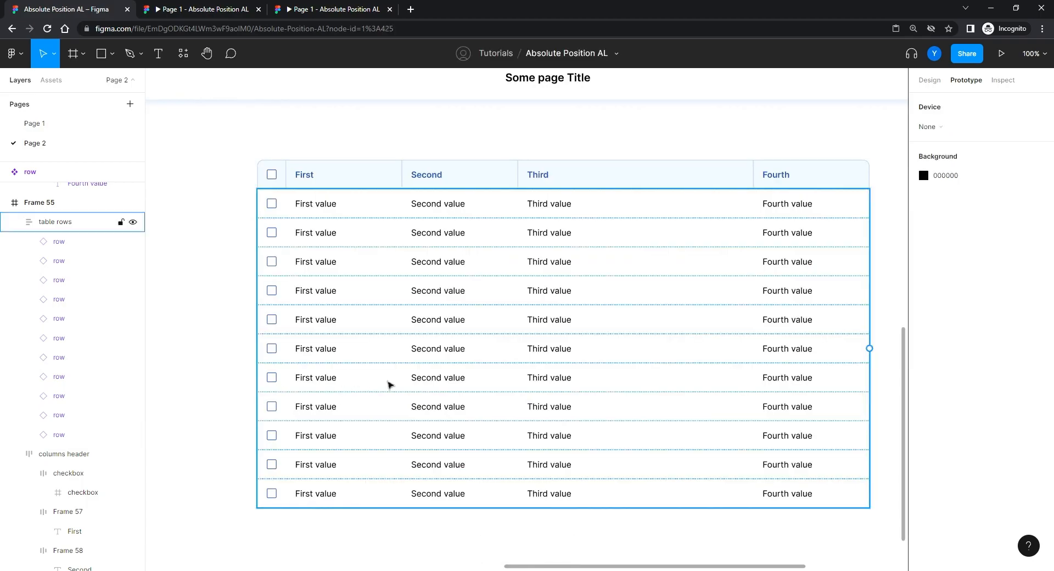
left_click(522, 338)
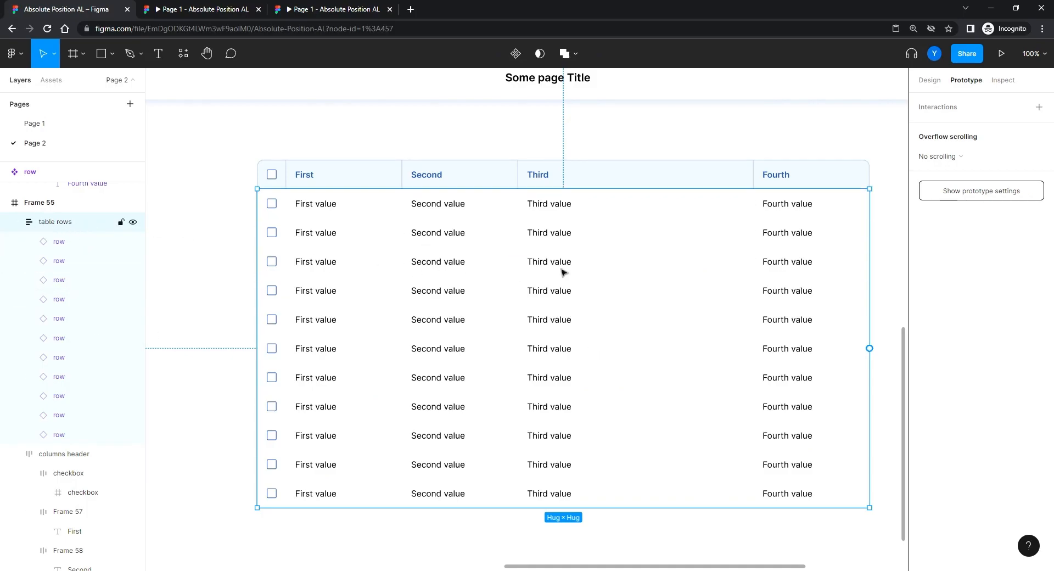
left_click(383, 178, "shift")
key("shift+a")
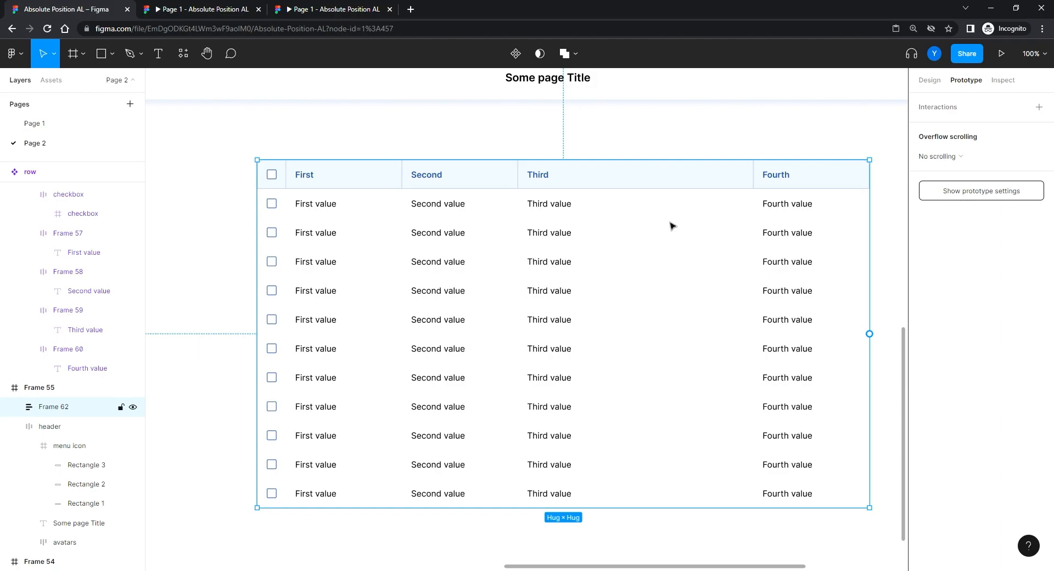
key("ctrl+z")
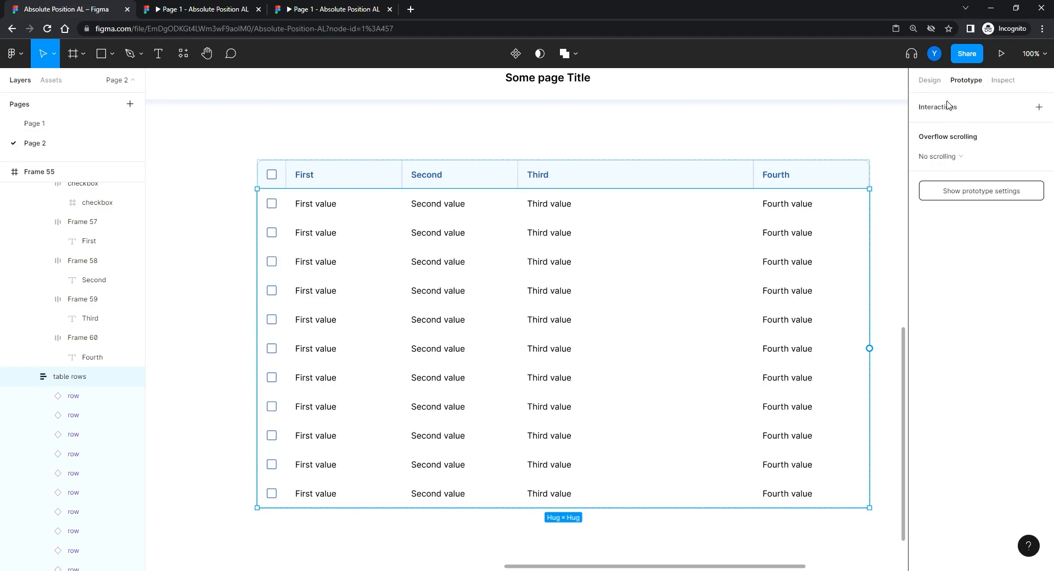
- Fill the "table rows" frame with the #C2D1E7 color style
left_click(930, 81)
left_click(1039, 428)
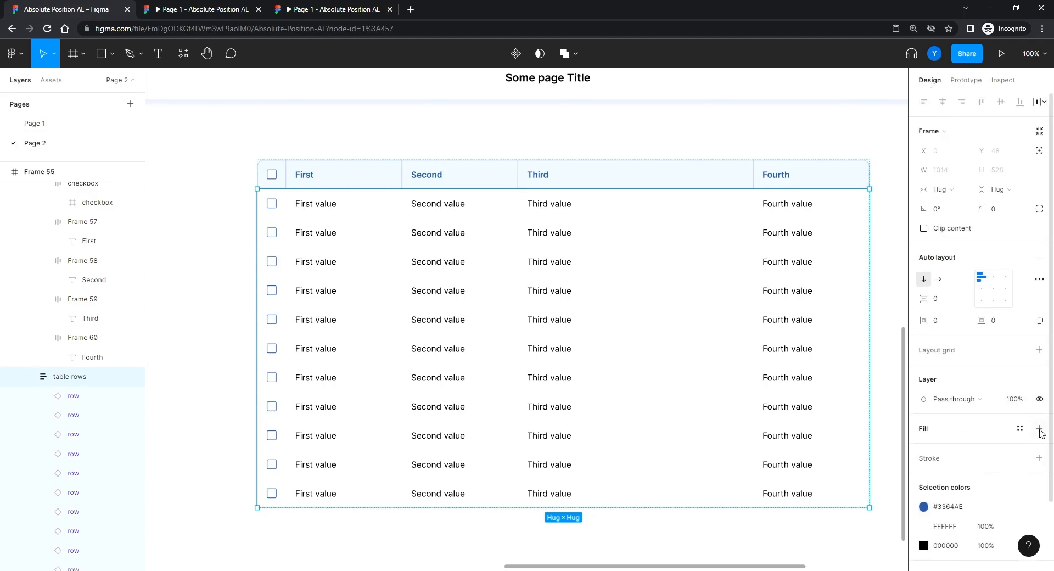
left_click(923, 449)
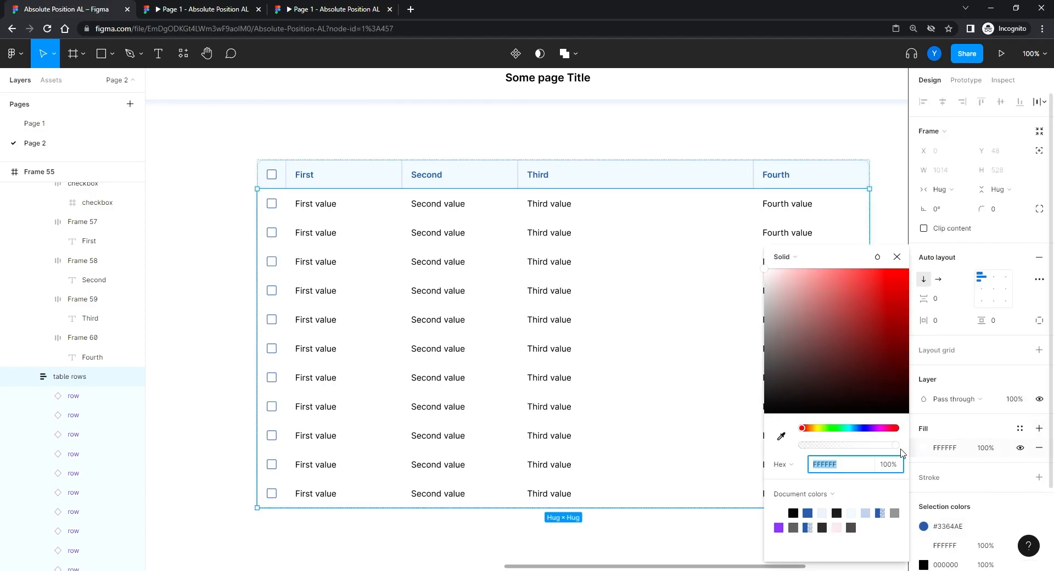
left_click(924, 449)
left_click(1019, 429)
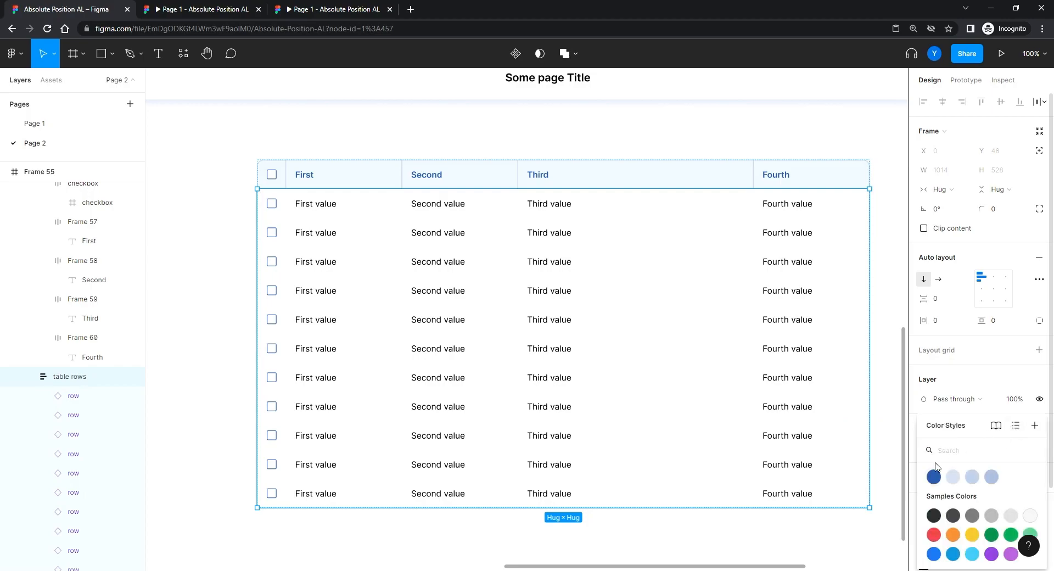
left_click(973, 477)
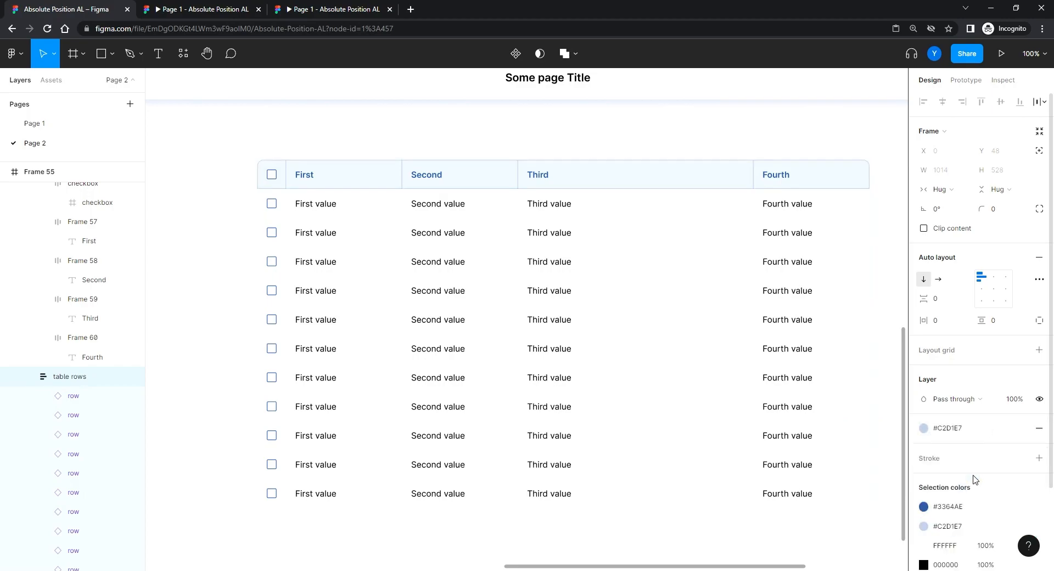
- Set the vertical spacing between items in the "table rows" frame to 1
left_click(942, 299)
type("1")
key("Return")
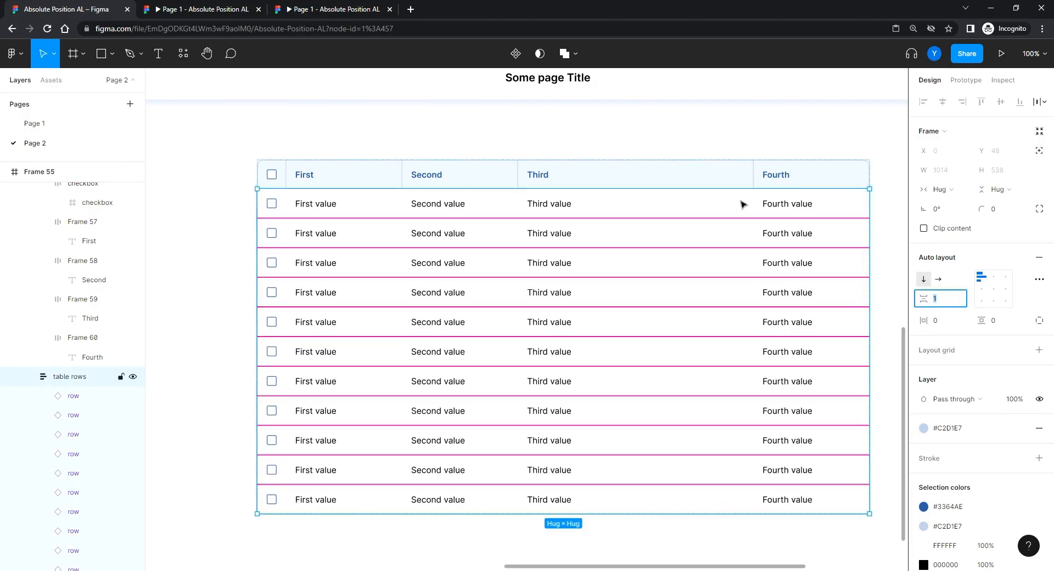
left_click(218, 288)
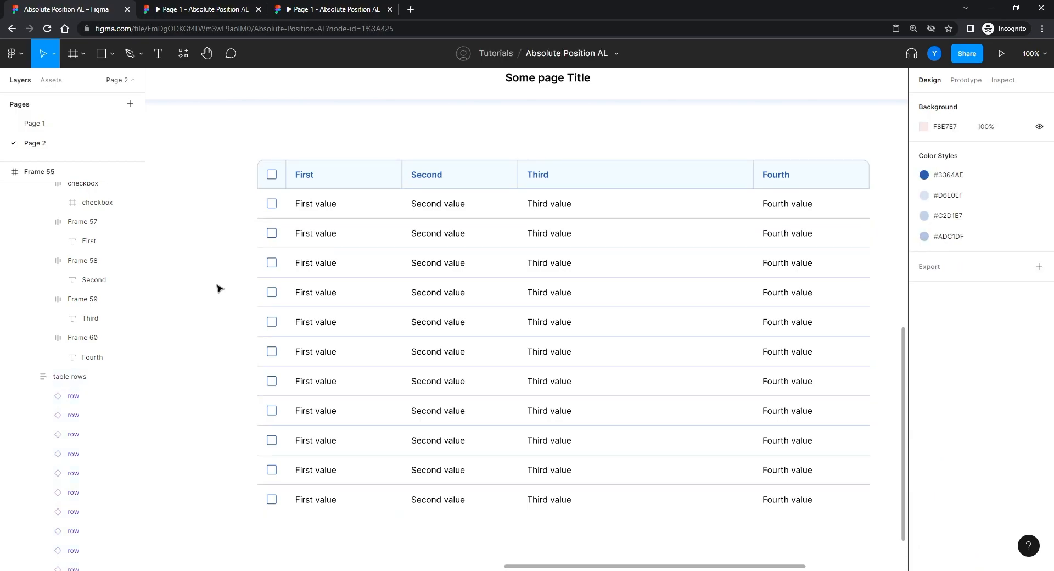
- Copy the page header's drop shadow effect onto the whole table frame, Frame 62
left_click(442, 312)
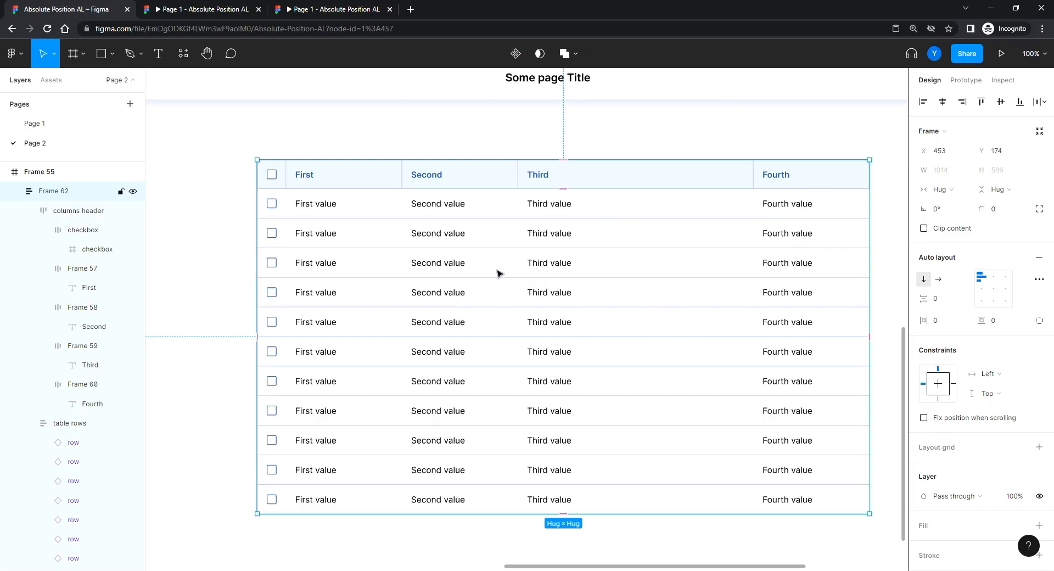
left_click(337, 82)
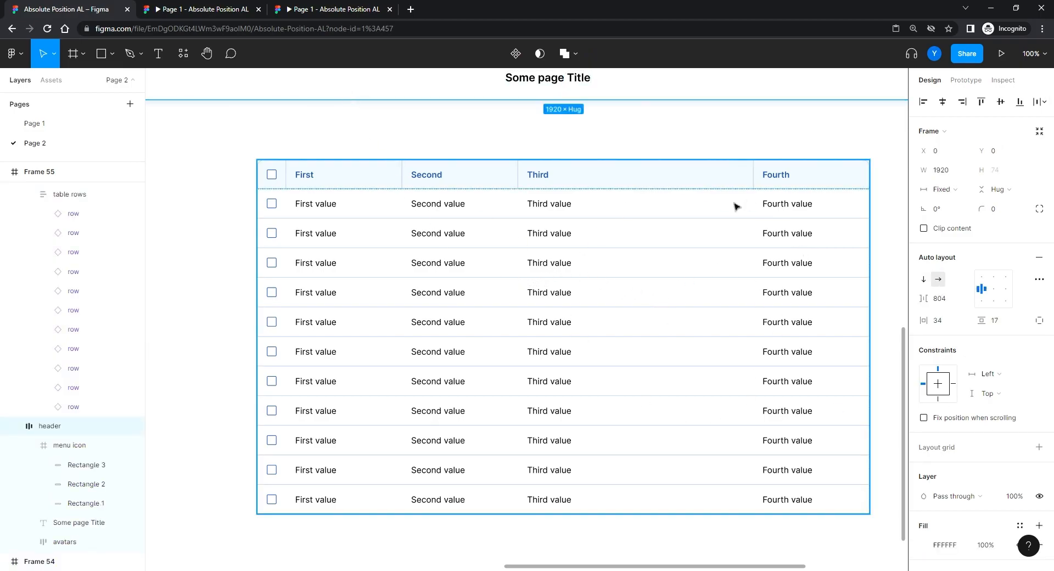
scroll(989, 483, "down", 4)
left_click(914, 512)
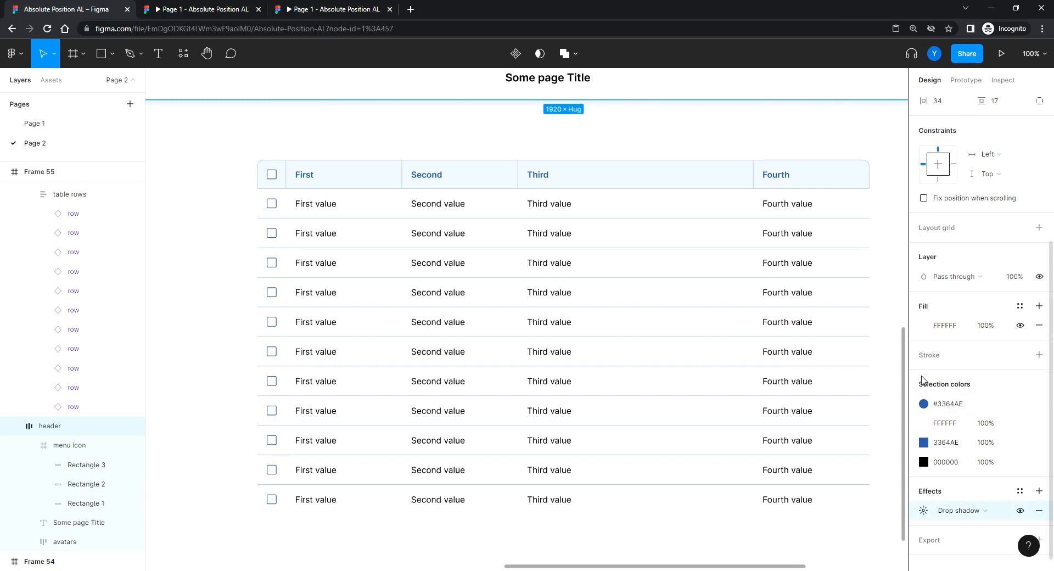
left_click(561, 309)
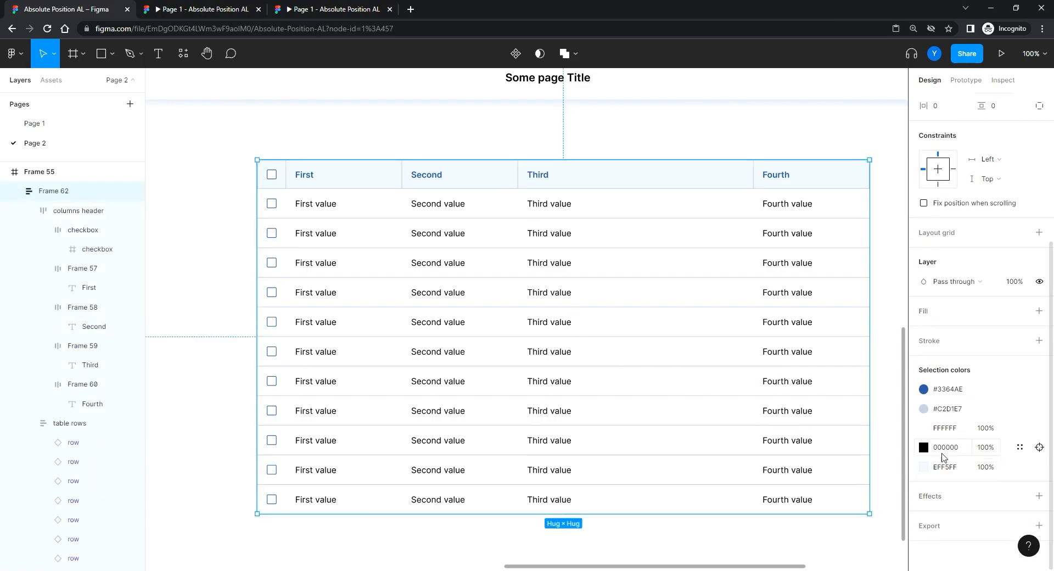
key("ctrl+v")
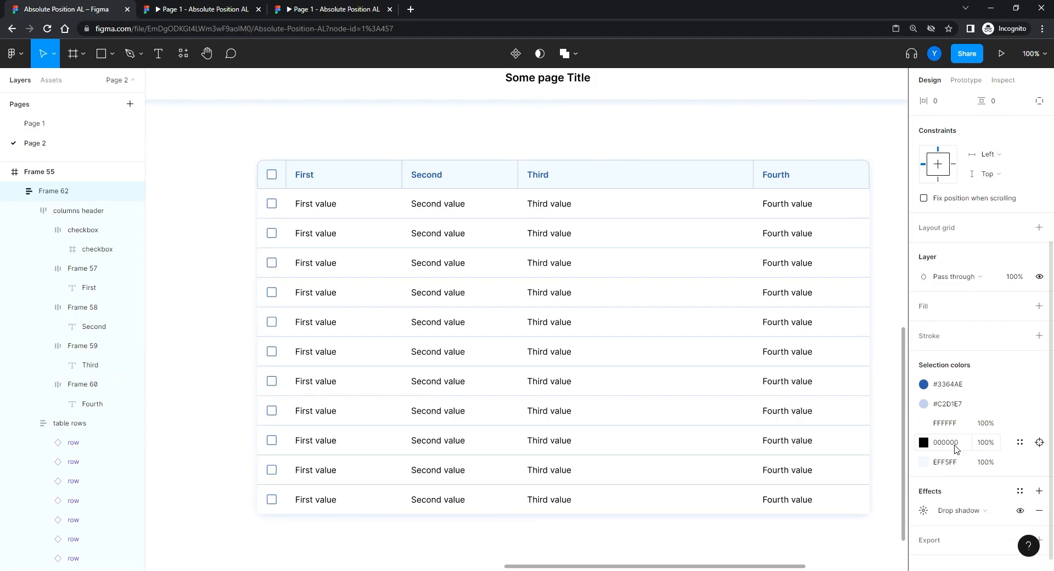
left_click(209, 338)
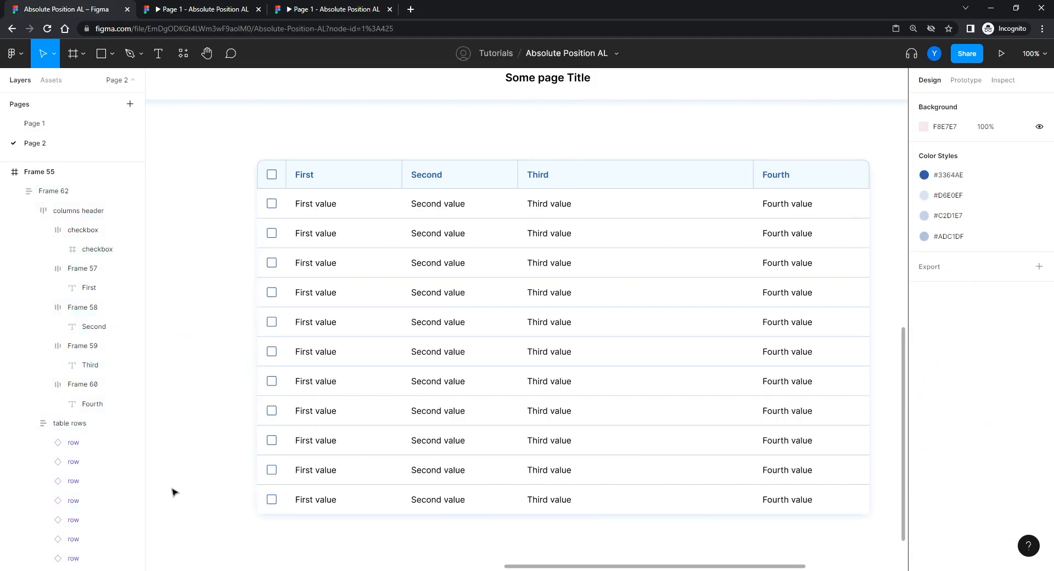
- Set the corner radius of the whole table frame, Frame 62, to 10
left_click(689, 456)
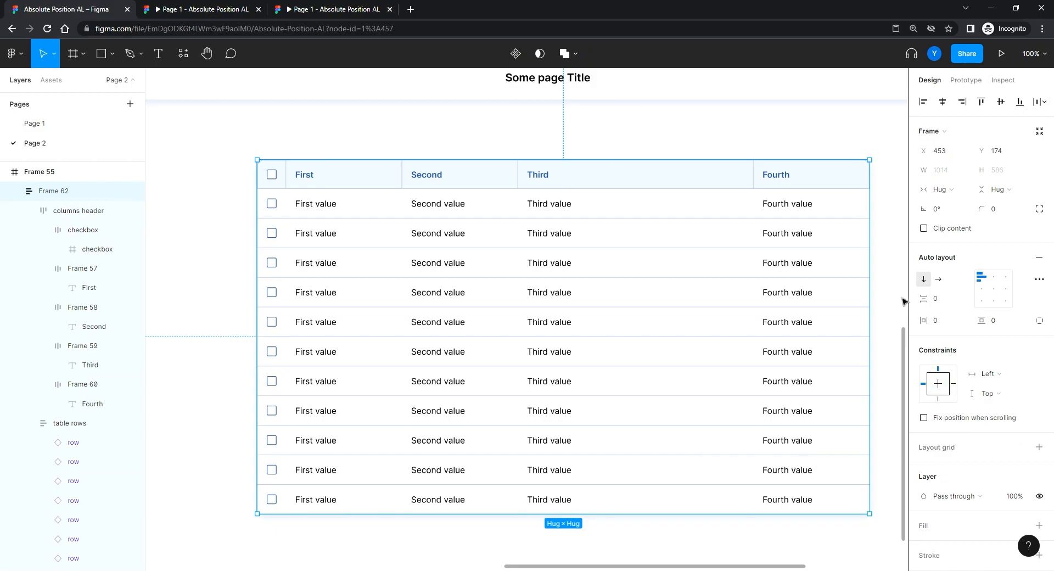
left_click(1001, 209)
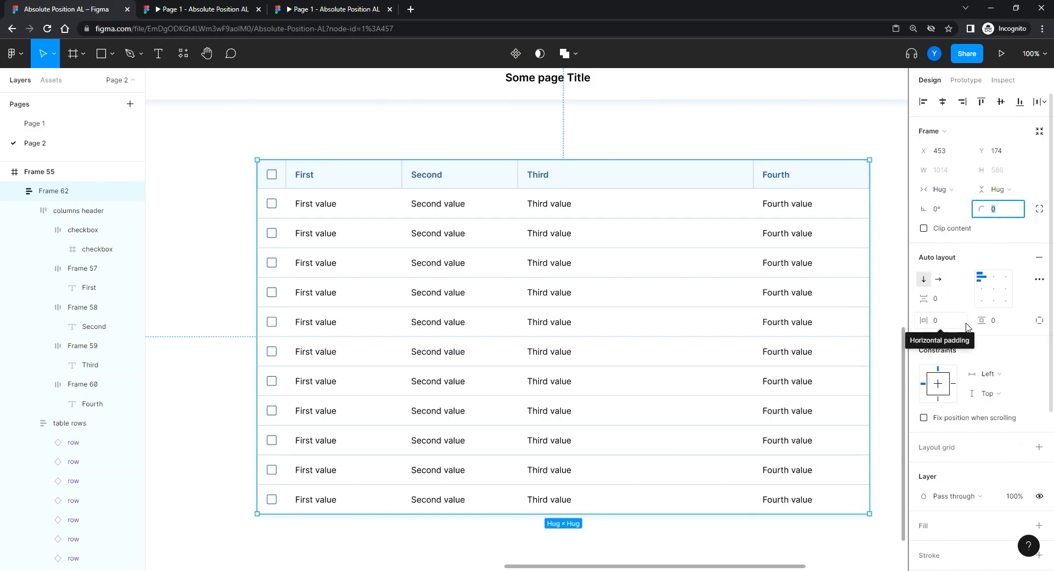
left_click(699, 133)
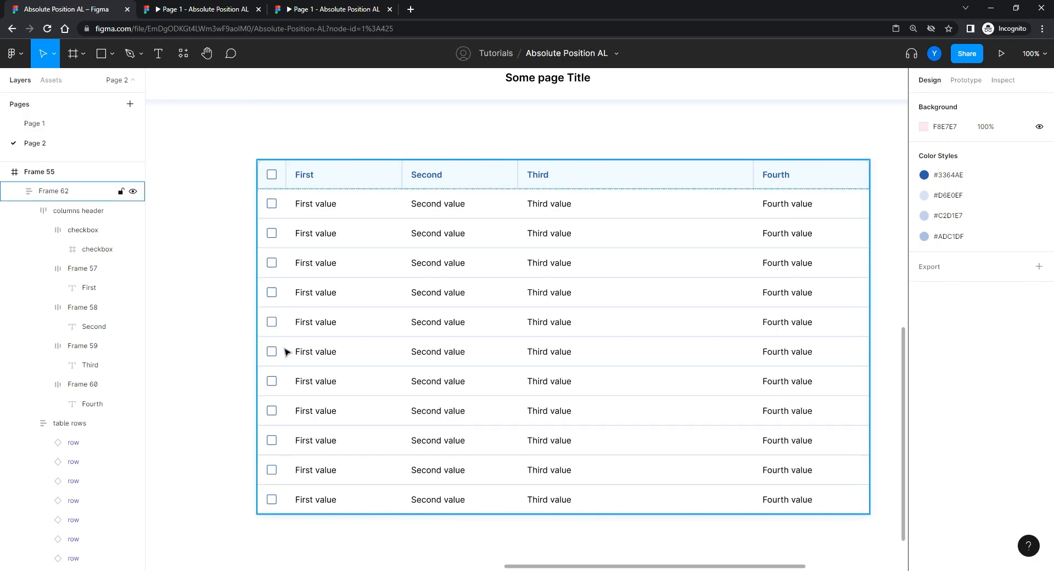
left_click_drag(899, 206, 694, 216)
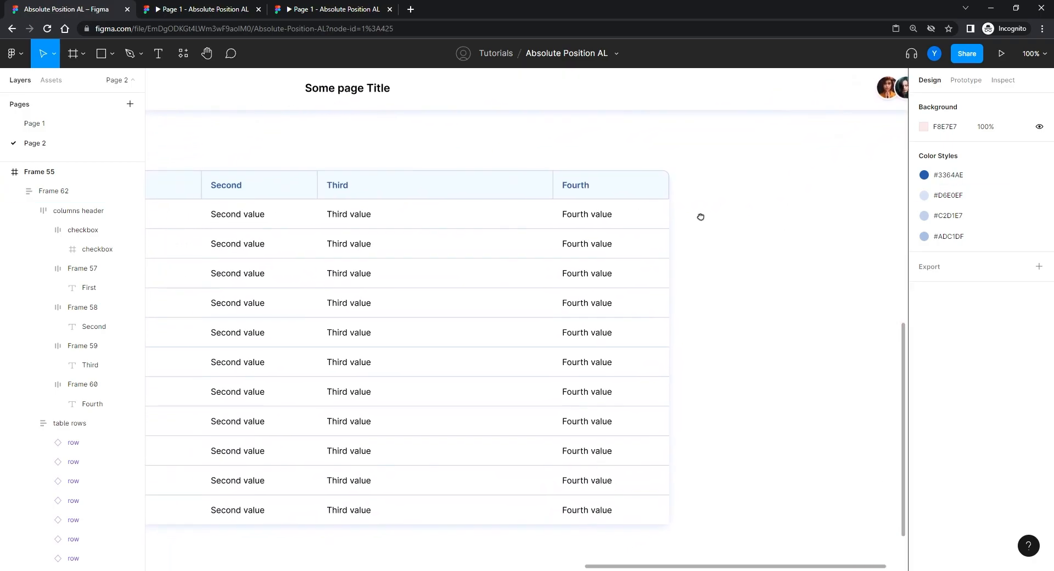
left_click_drag(426, 351, 657, 316)
left_click_drag(568, 321, 500, 327)
left_click(511, 342)
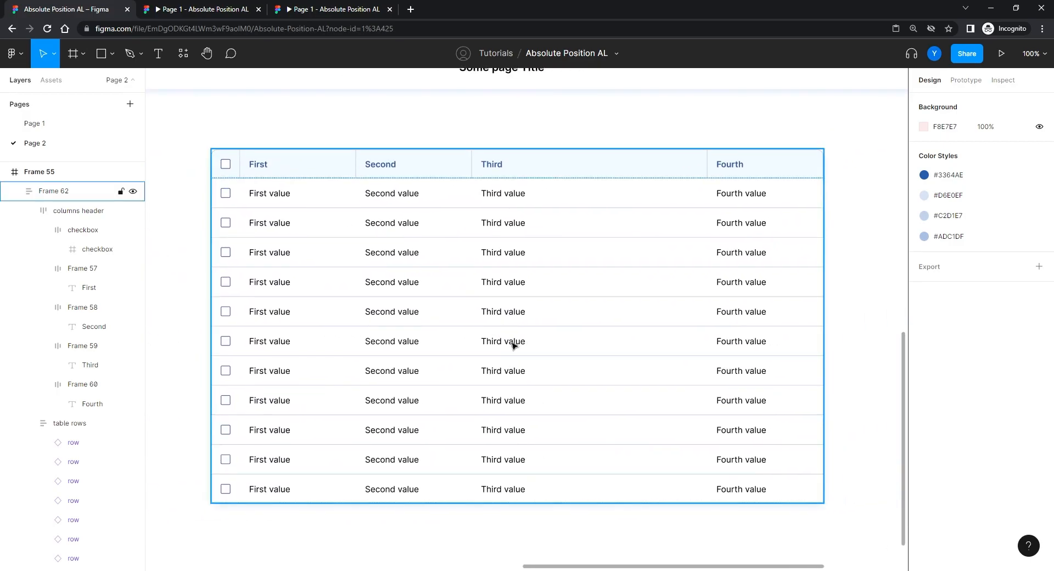
left_click(822, 147)
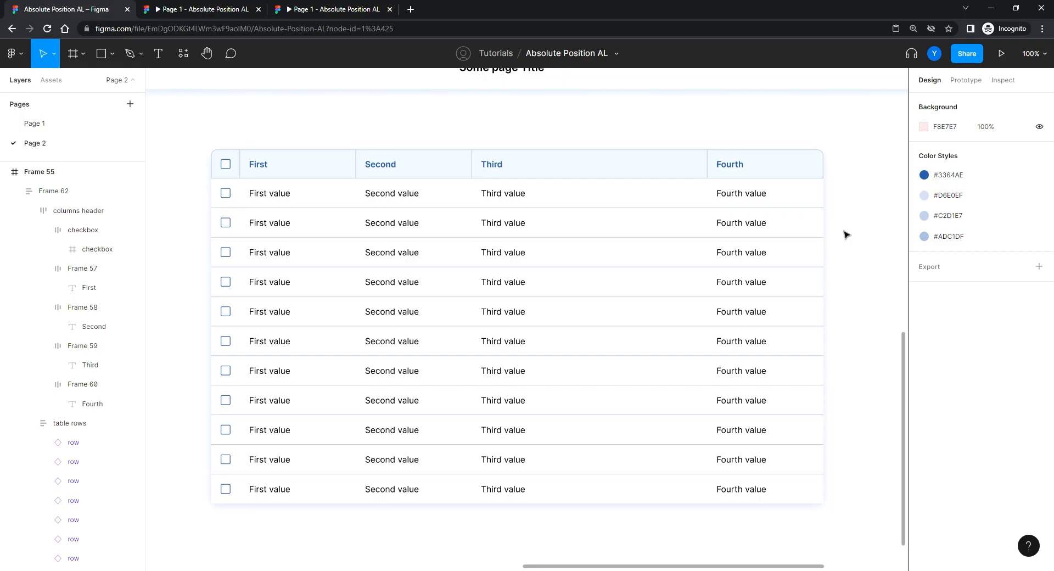
left_click(709, 284)
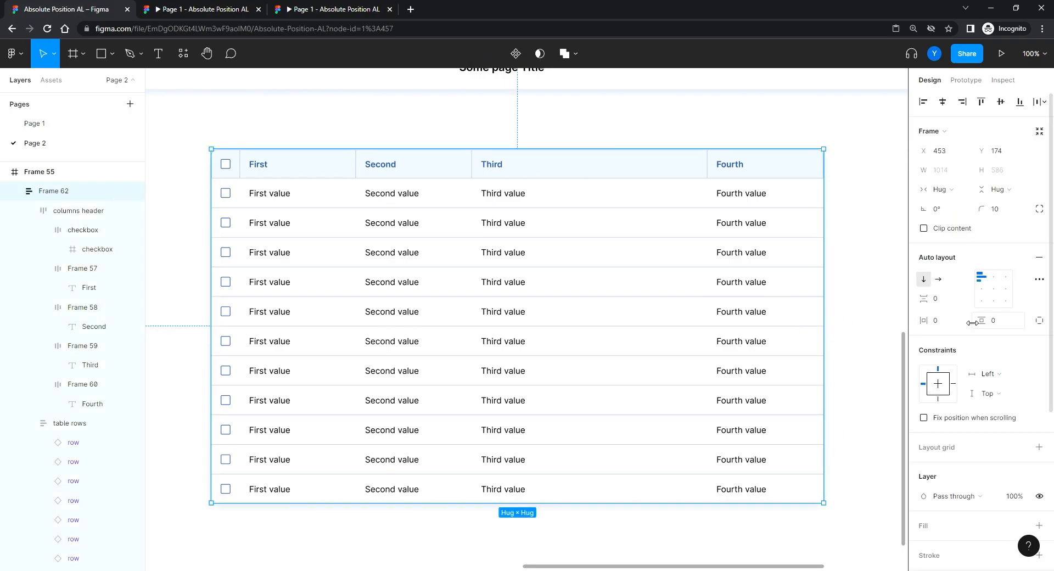
left_click(838, 299)
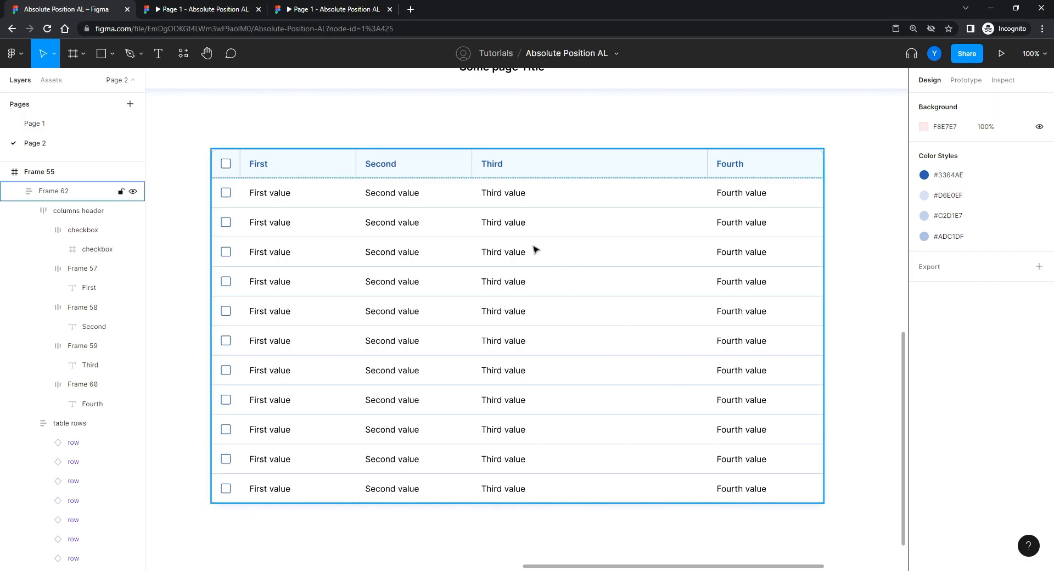
- Close the two old prototype previews and present Frame 55 scaled down to fit the width
left_click(257, 9)
left_click(261, 10)
left_click_drag(190, 125, 372, 265)
left_click_drag(169, 181, 370, 153)
left_click(336, 152)
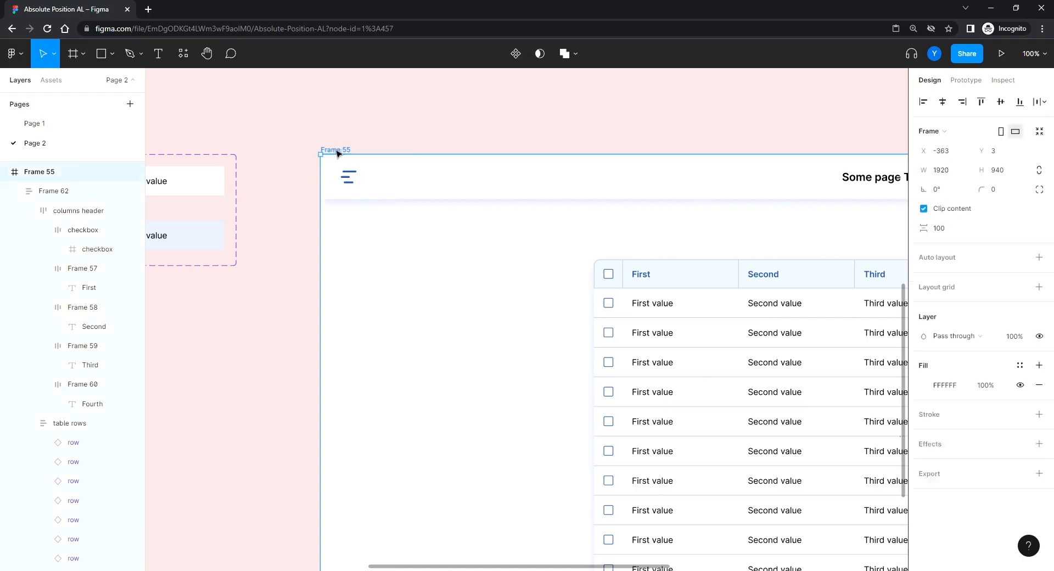
left_click(1001, 54)
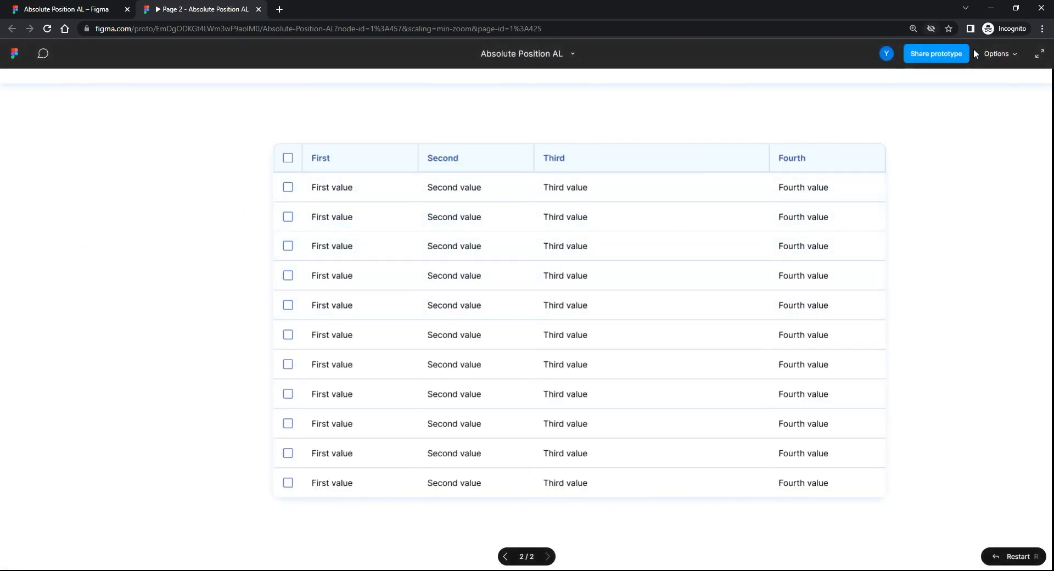
left_click(999, 53)
left_click(934, 113)
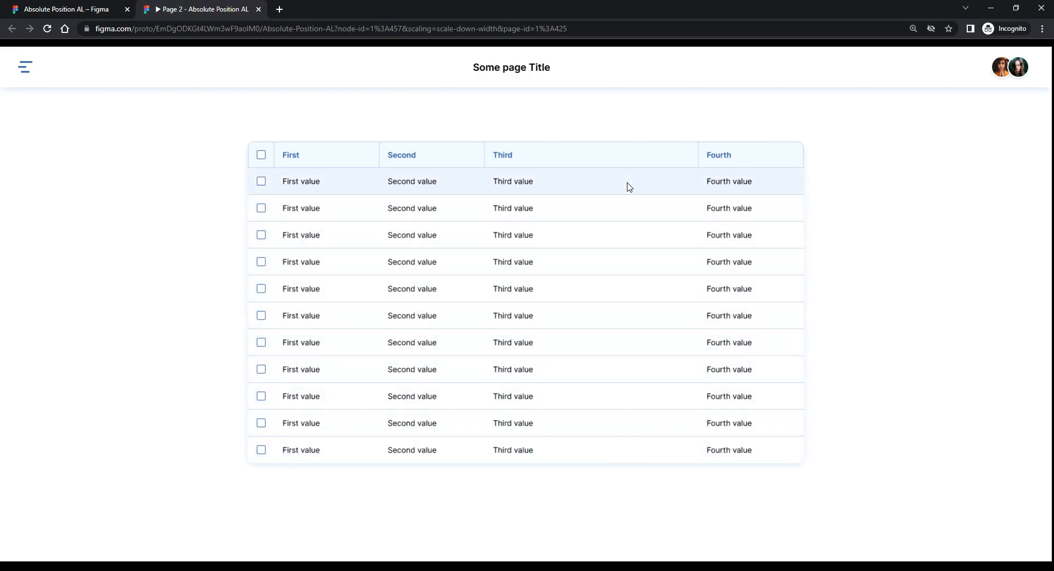
- Back in the design file, duplicate the row component's hover variant and name the new variant "tool tip"
left_click(71, 9)
left_click_drag(238, 338, 689, 350)
left_click_drag(269, 306, 475, 313)
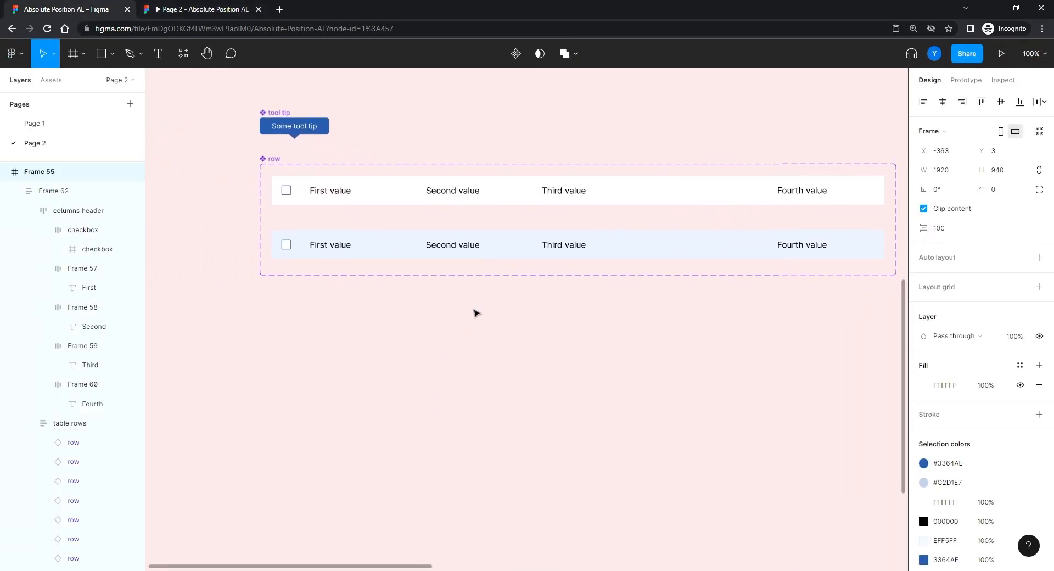
left_click(419, 259)
left_click(15, 191)
left_click(15, 211)
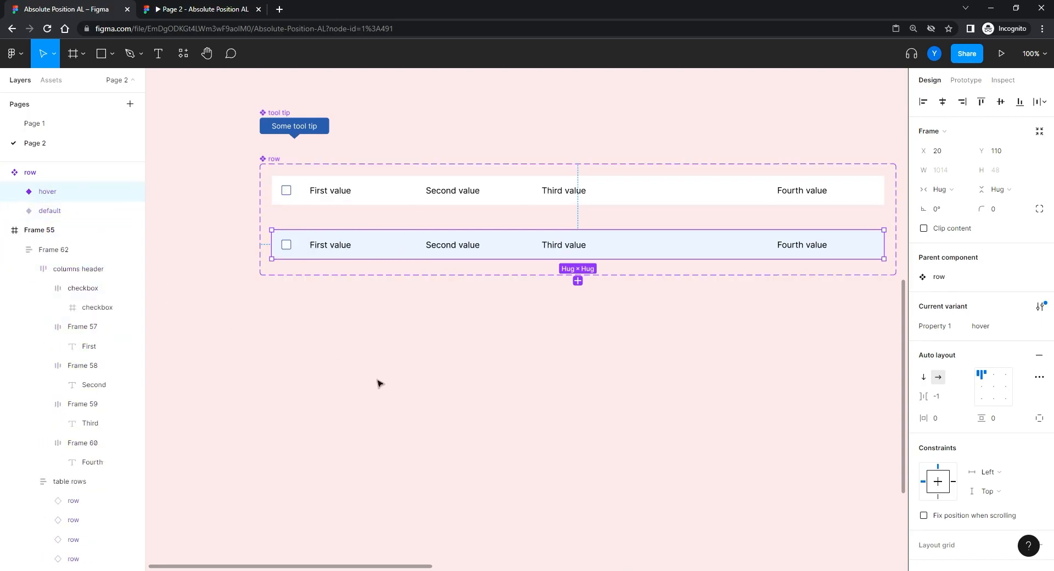
key("ctrl+d")
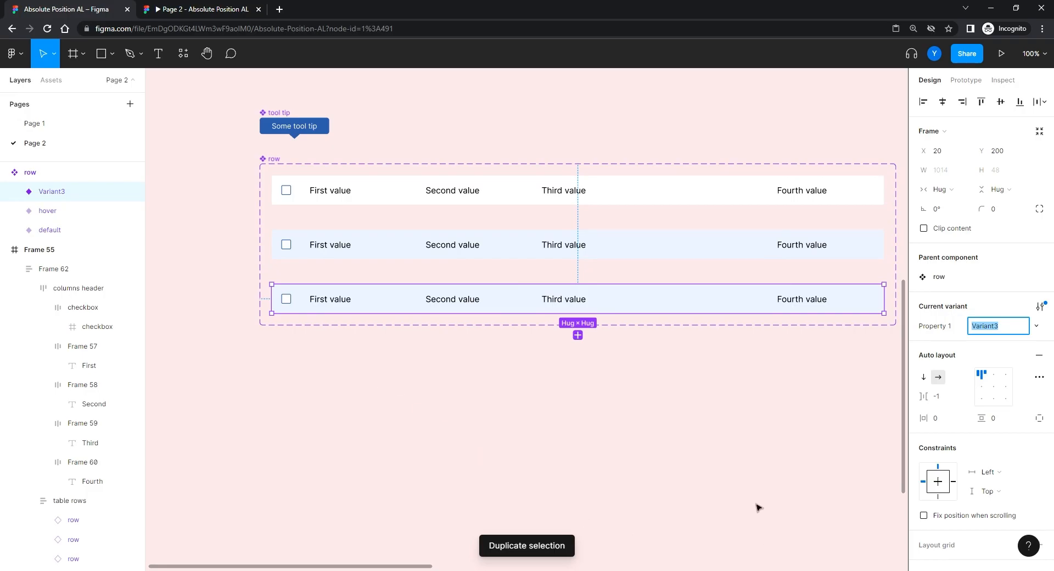
type("tool tip")
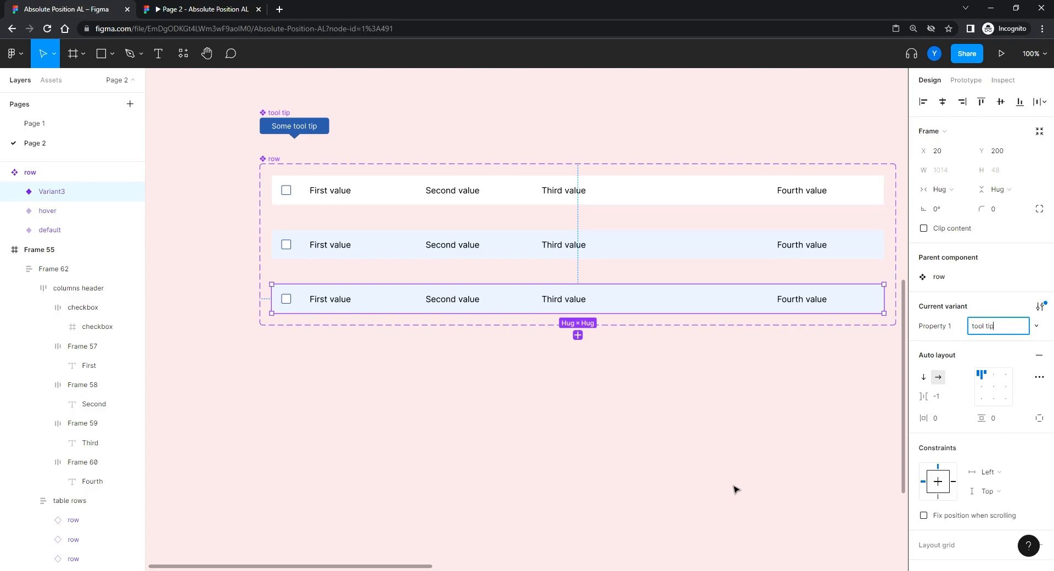
key("Return")
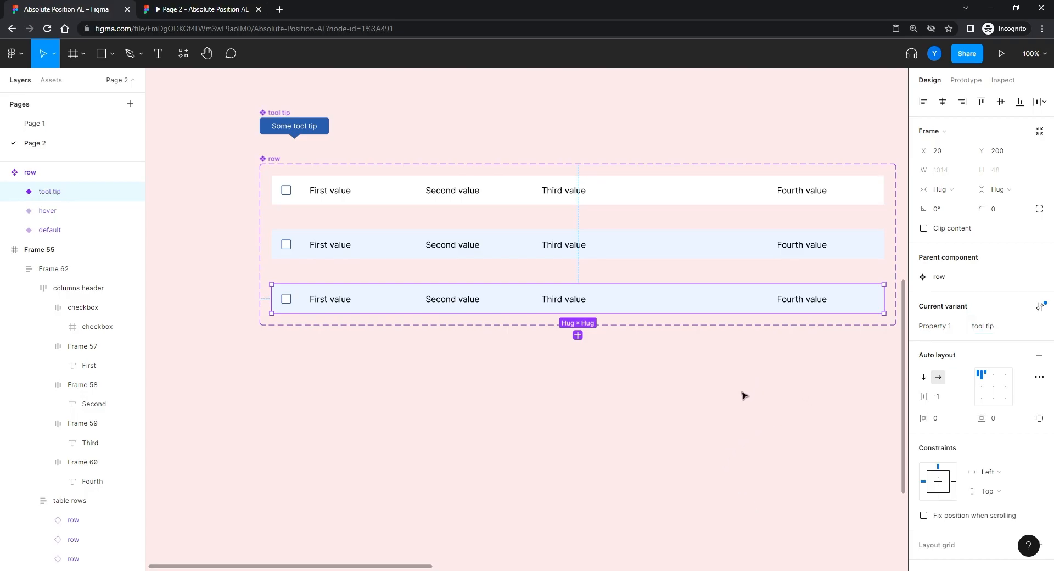
- Copy the tool tip component and paste an instance of it into the row component's tool tip variant
scroll(698, 395, "right", 3)
left_click(637, 373)
left_click(629, 300)
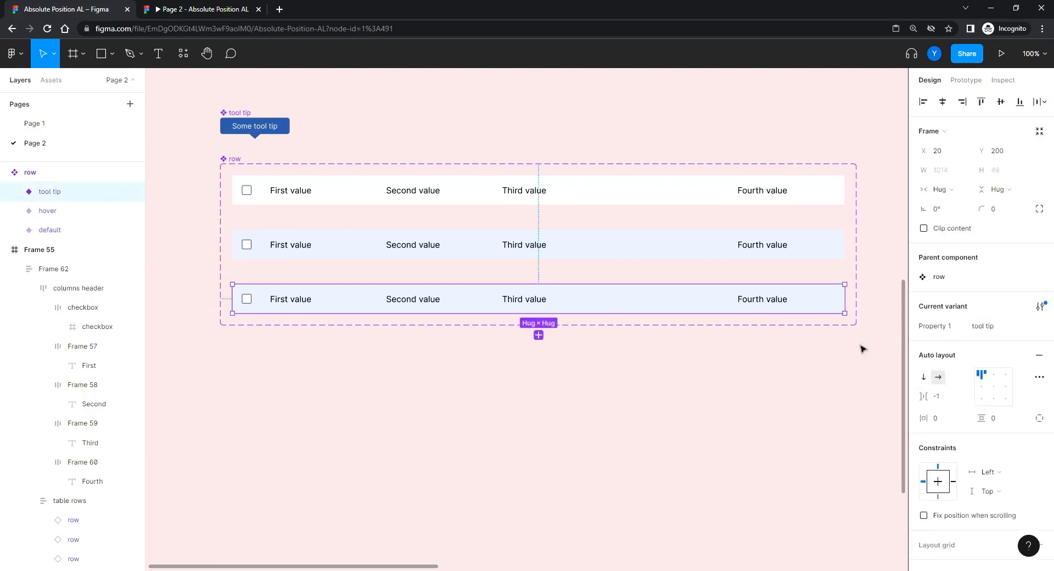
left_click(223, 128)
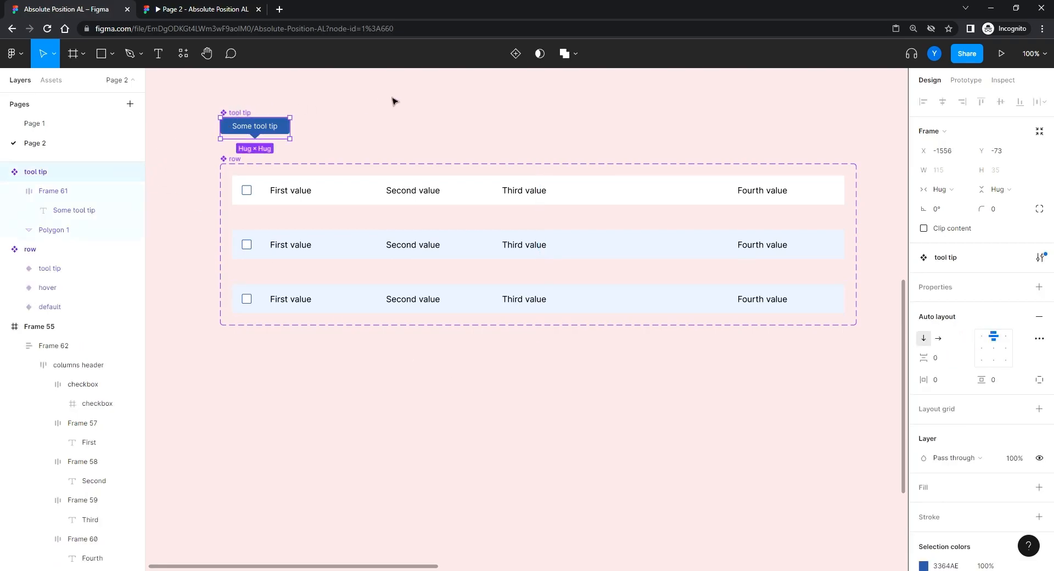
left_click(345, 300)
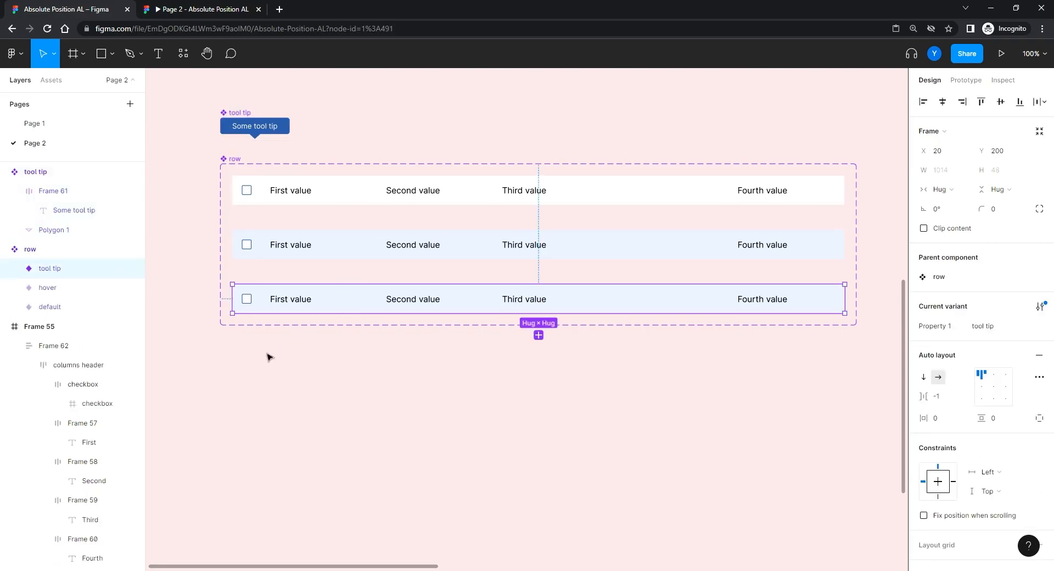
key("ctrl+v")
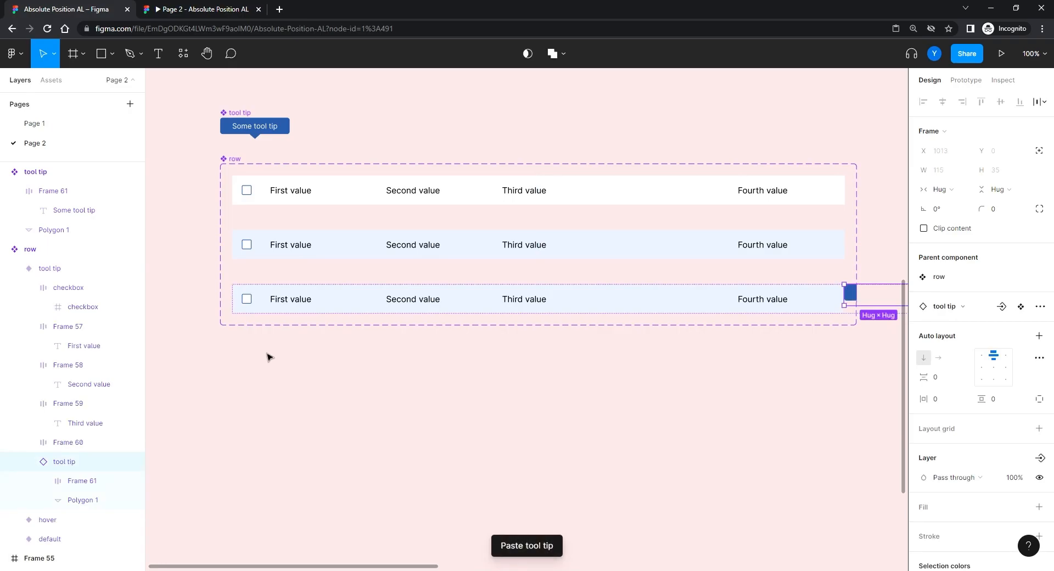
- Reorder the pasted tool tip within the auto layout row so it sits between the second and third value cells
key("Left")
key("Left")
key("Left")
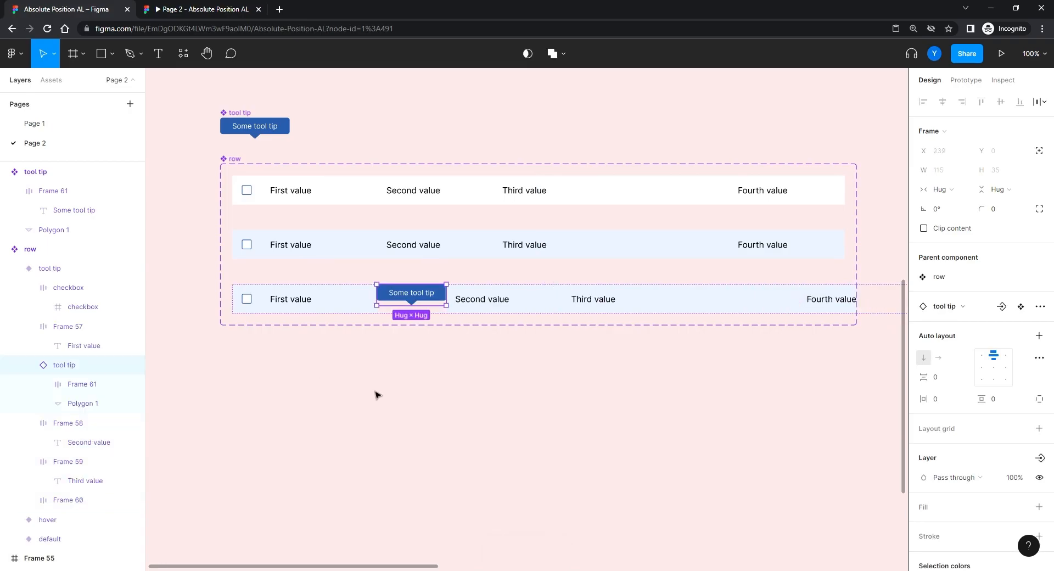
key("Right")
key("Right")
key("Left")
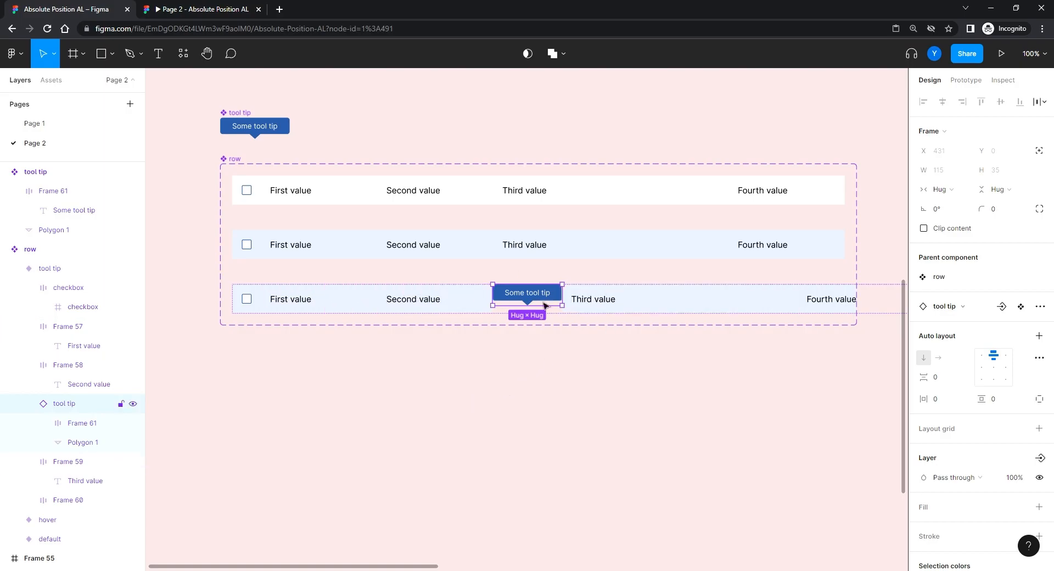
- Shift the tool tip instance to the end of the row and back to its place before the third value cell
left_click(258, 301)
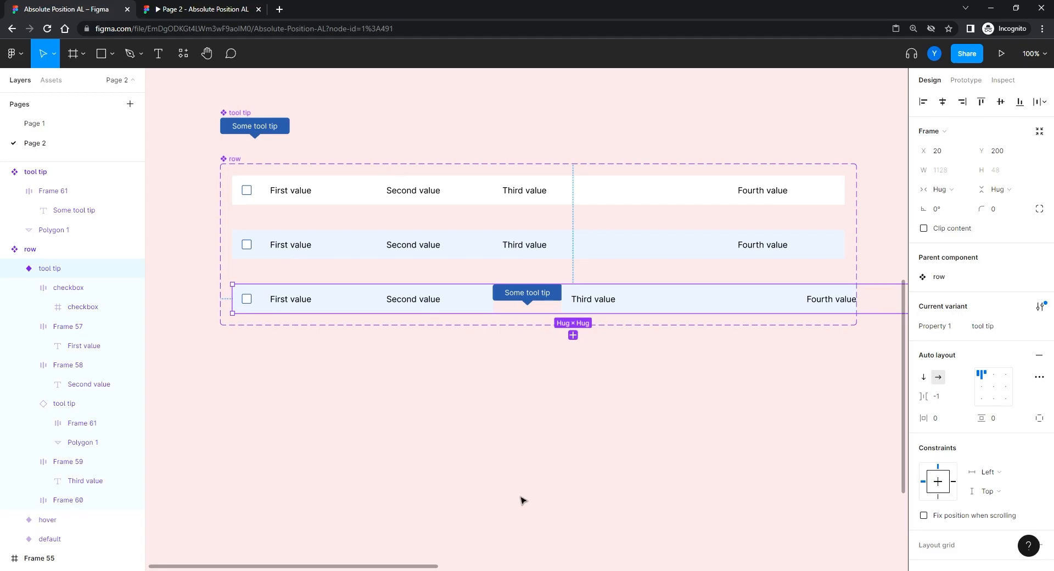
key("Right")
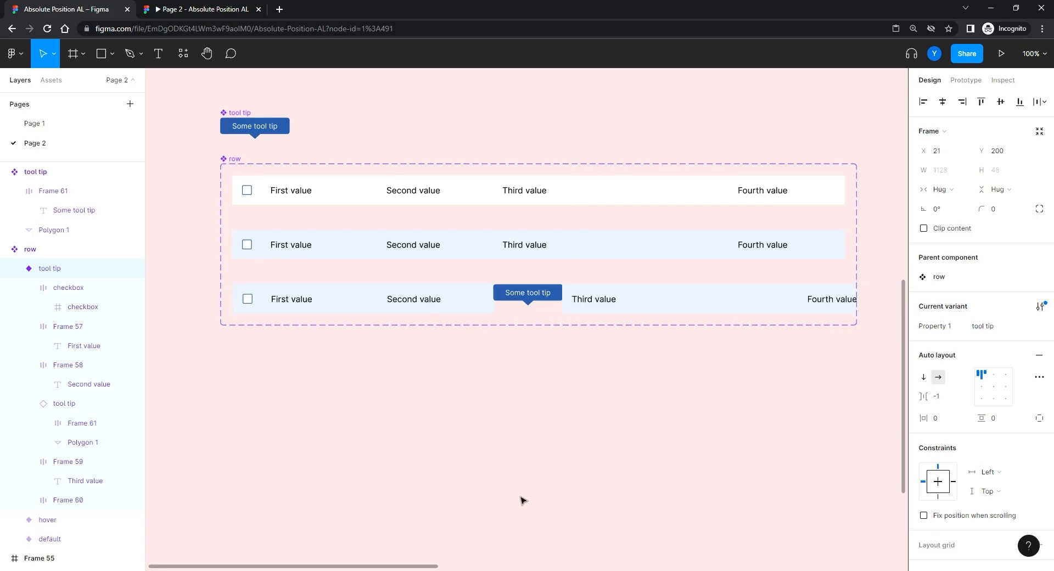
left_click(524, 293)
key("Right")
key("Right")
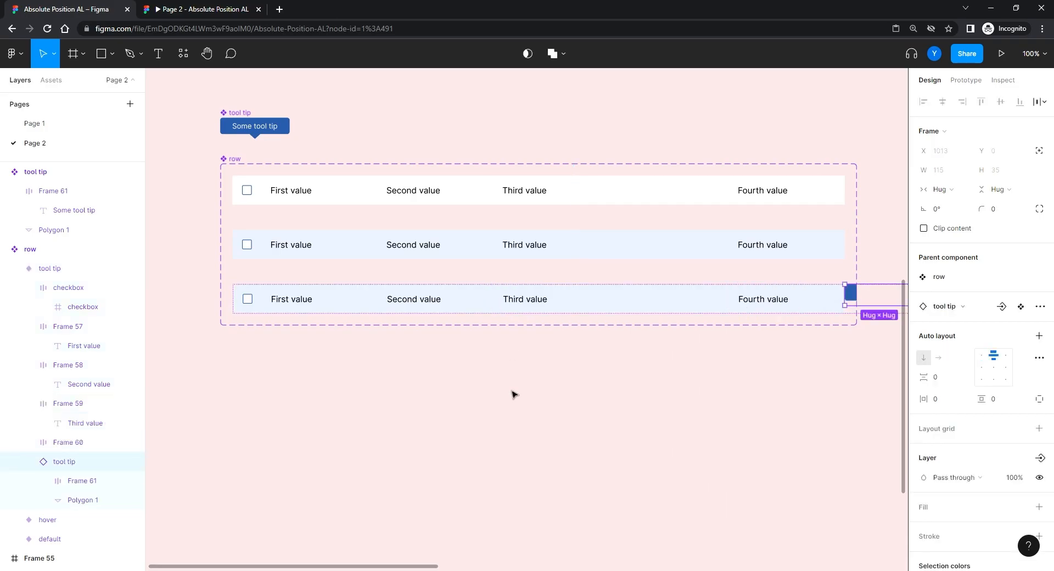
key("Left")
key("Left")
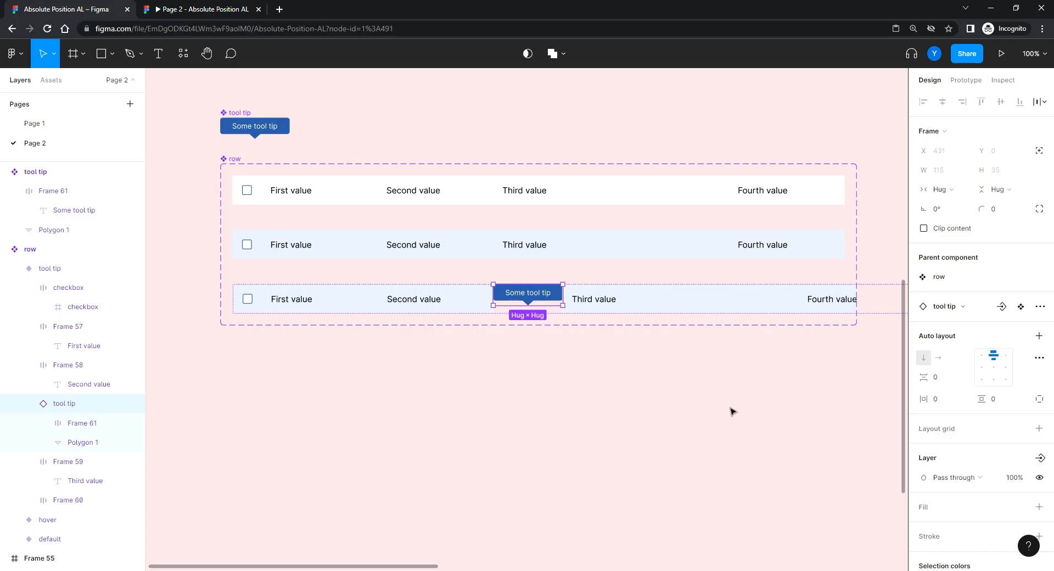
- Enable absolute position for the tool tip instance and place it just beside the third value, at about X 521, Y 6
left_click(1038, 151)
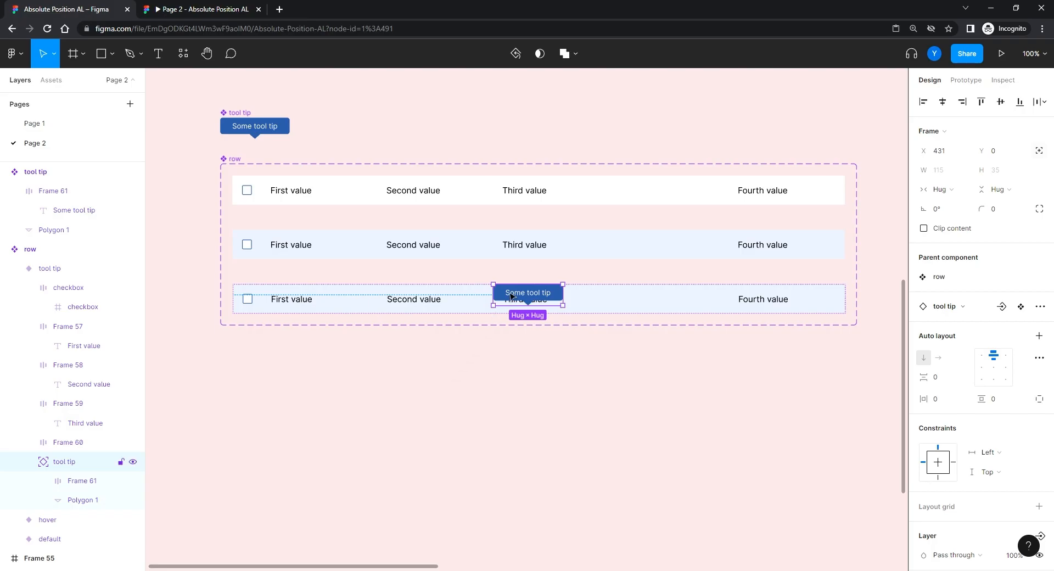
left_click_drag(507, 292, 561, 299)
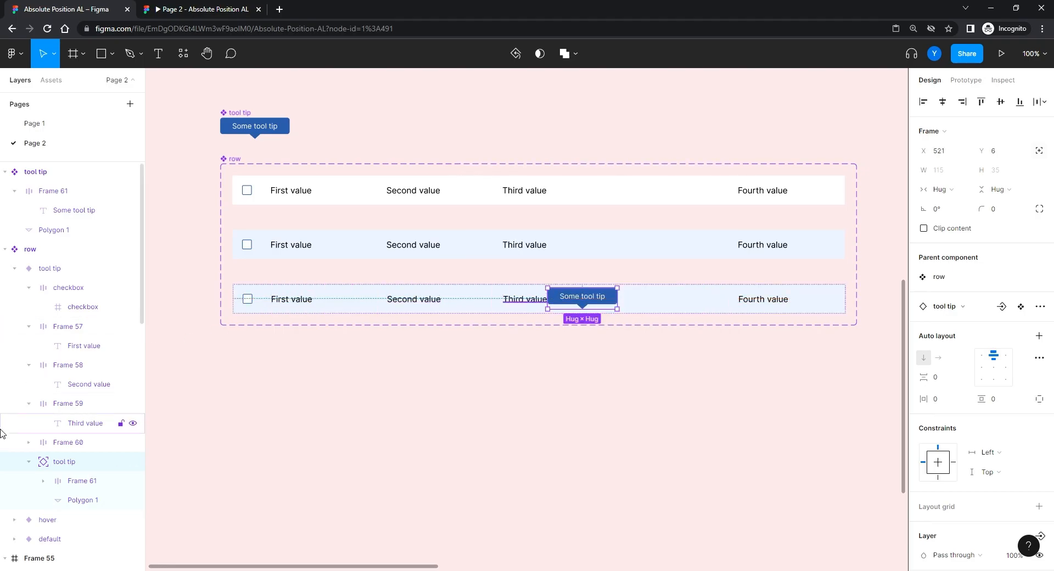
- Collapse the nested layers inside the row's tool tip variant so only its direct children are listed
left_click(28, 462)
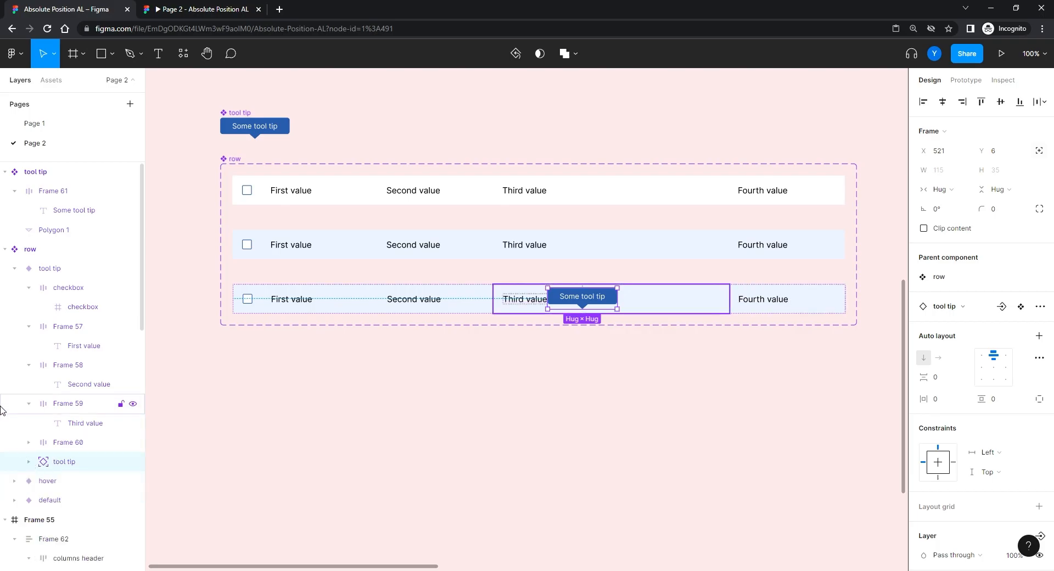
left_click(28, 404)
left_click(29, 365)
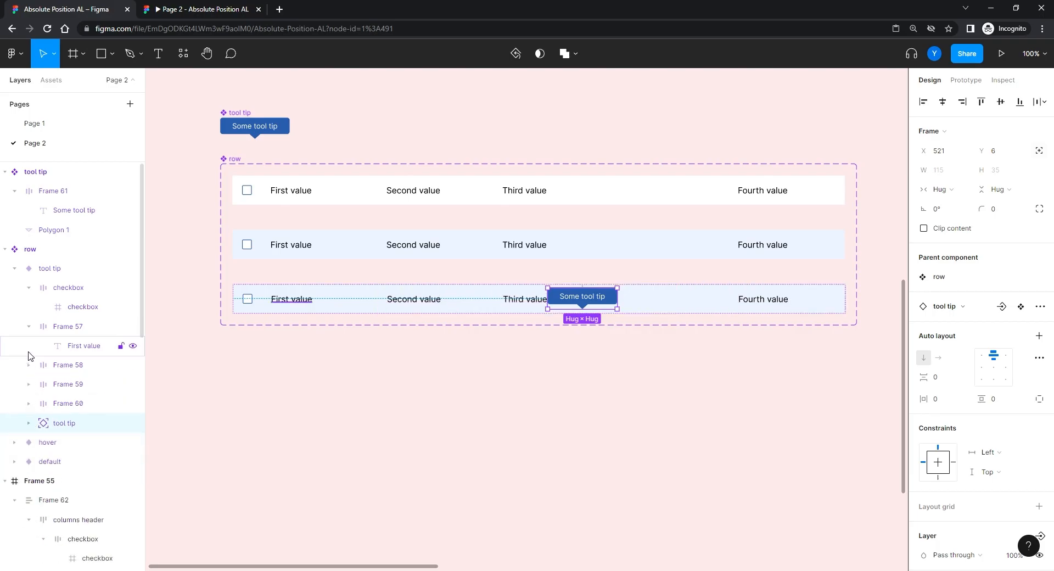
left_click(29, 326)
left_click(28, 287)
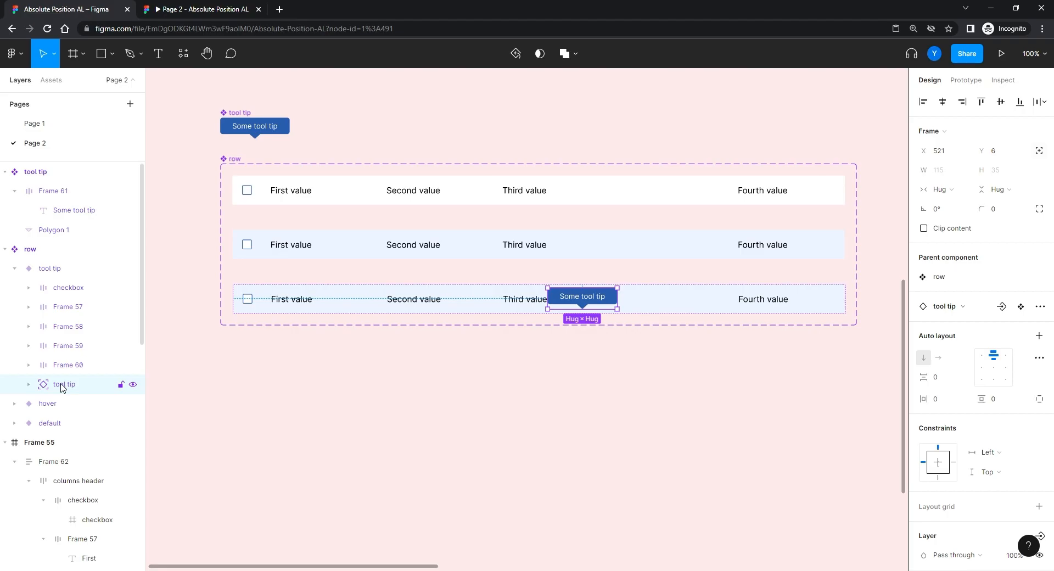
- Draw a thin vertical rectangle about 5 × 66 below the row variants and fill it with their light blue, E7EFFB
left_click(335, 412)
scroll(336, 409, "down", 1)
left_click_drag(336, 410, 371, 274)
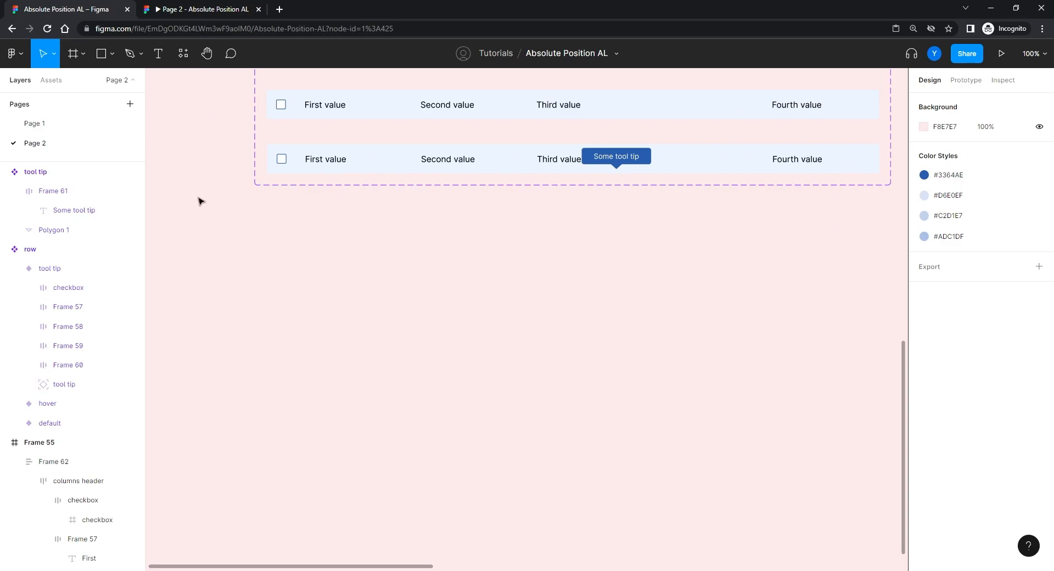
left_click(101, 59)
left_click_drag(444, 238, 445, 281)
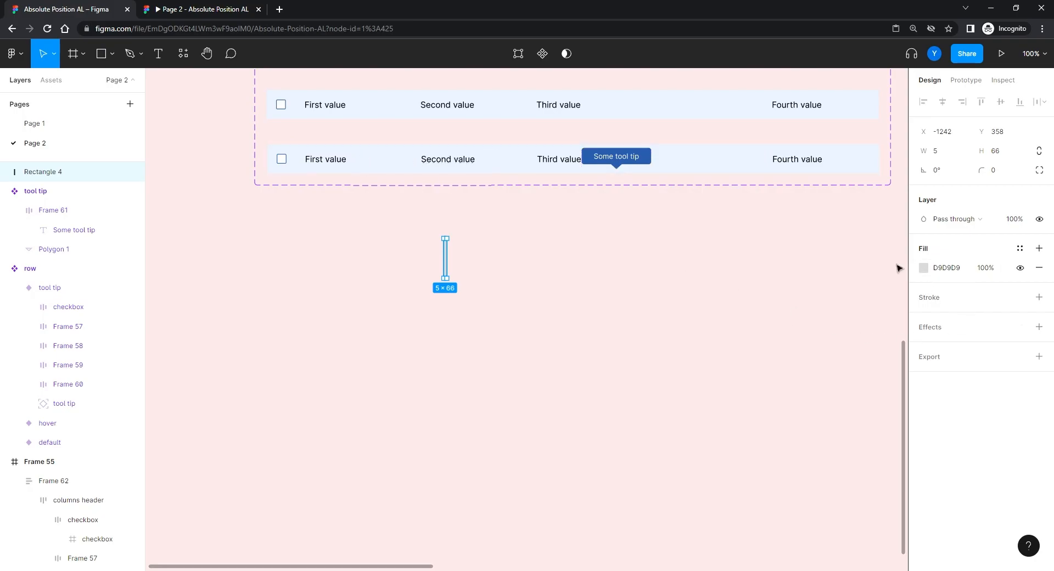
key("i")
left_click(713, 159)
key("Escape")
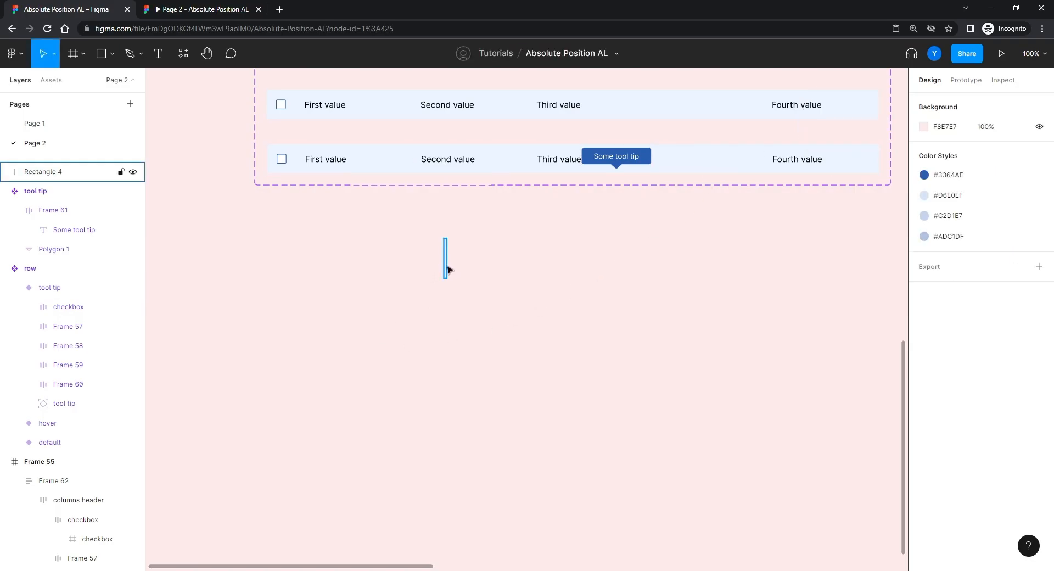
- Duplicate the thin rectangle beside itself as a 5 × 50 copy and fill it with the tool tip's blue, 3364AE
key("ctrl+plus")
left_click_drag(301, 243, 512, 439)
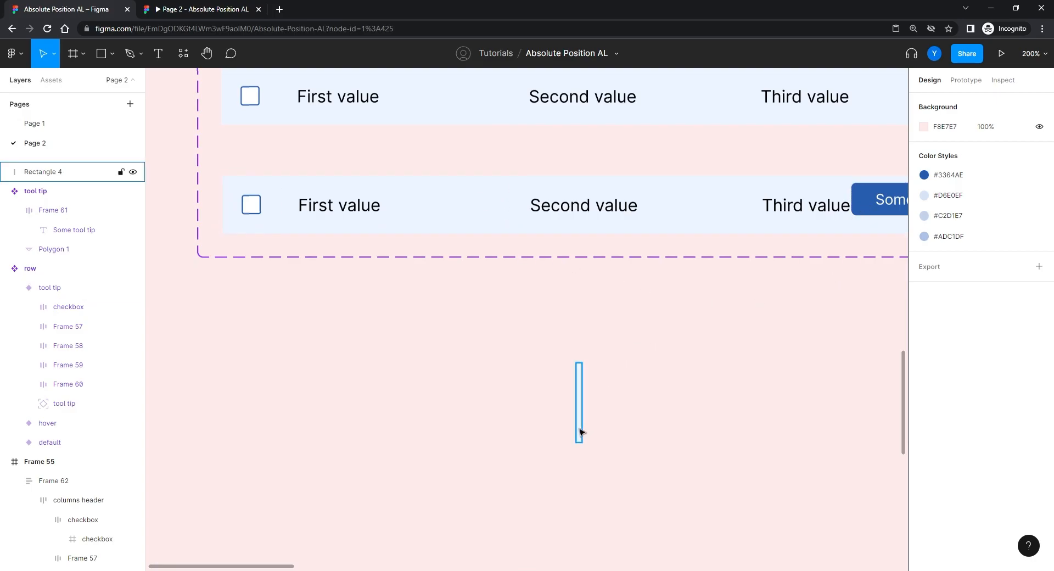
mouse_move(581, 431)
left_mouse_down("alt")
mouse_move(594, 433)
mouse_move(593, 423)
left_mouse_up("alt")
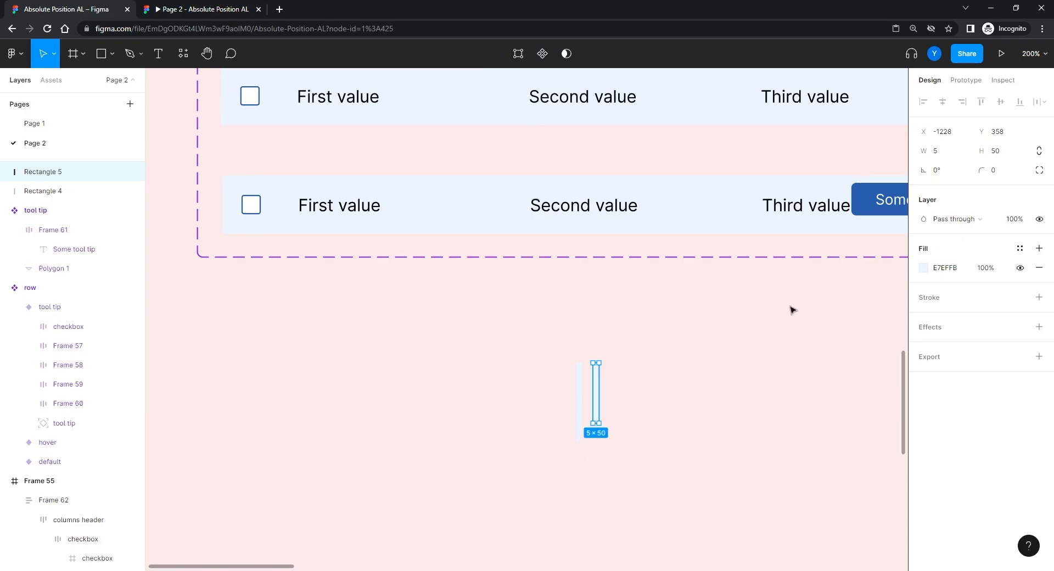
key("i")
left_click(868, 199)
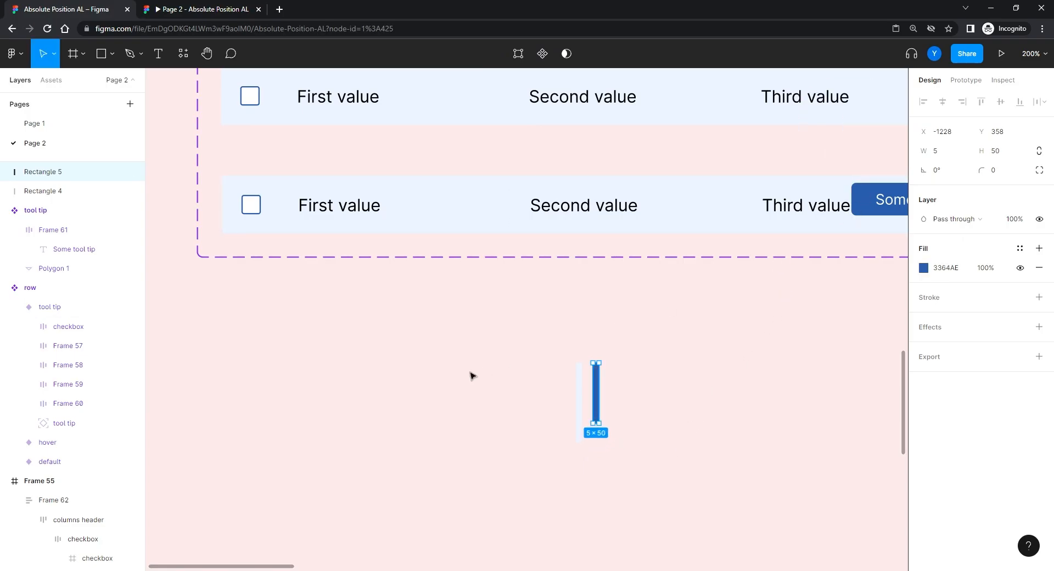
- Move the blue rectangle closer to the light blue one and delete both rectangles
left_click(484, 379)
mouse_move(598, 407)
left_mouse_down()
mouse_move(596, 428)
mouse_move(592, 413)
left_mouse_up()
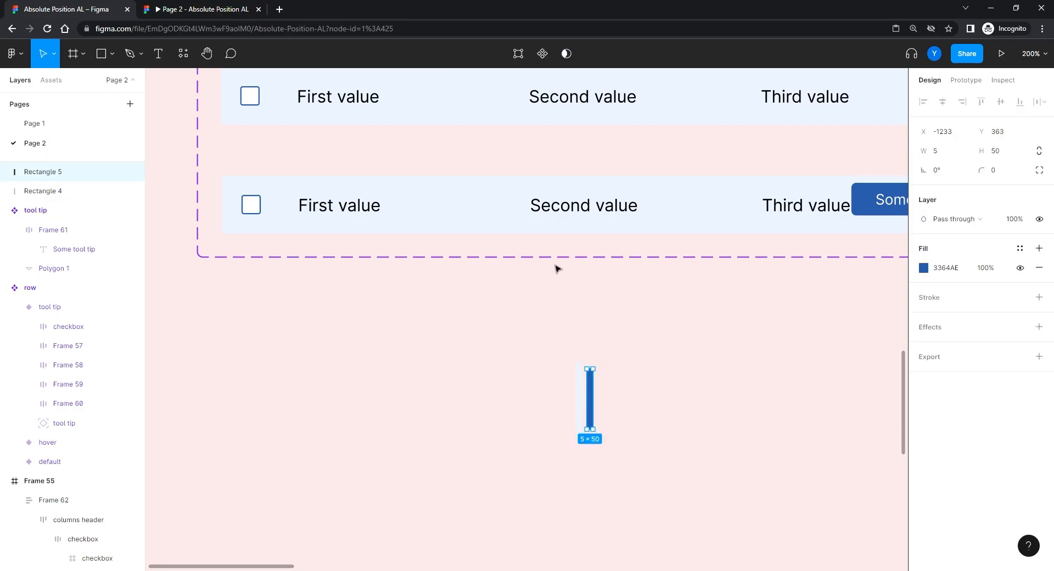
left_click(637, 390)
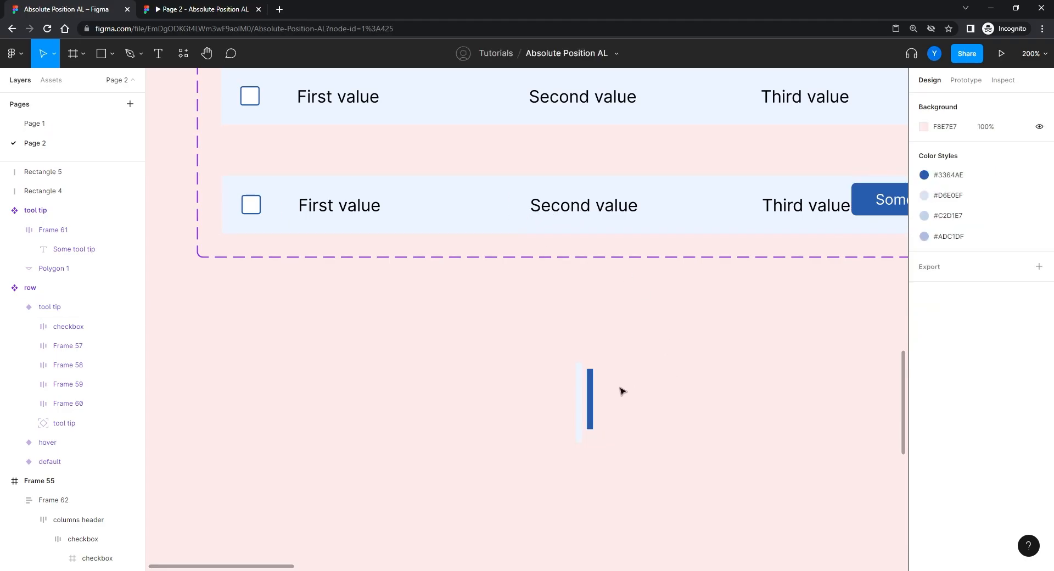
left_click_drag(636, 352, 494, 486)
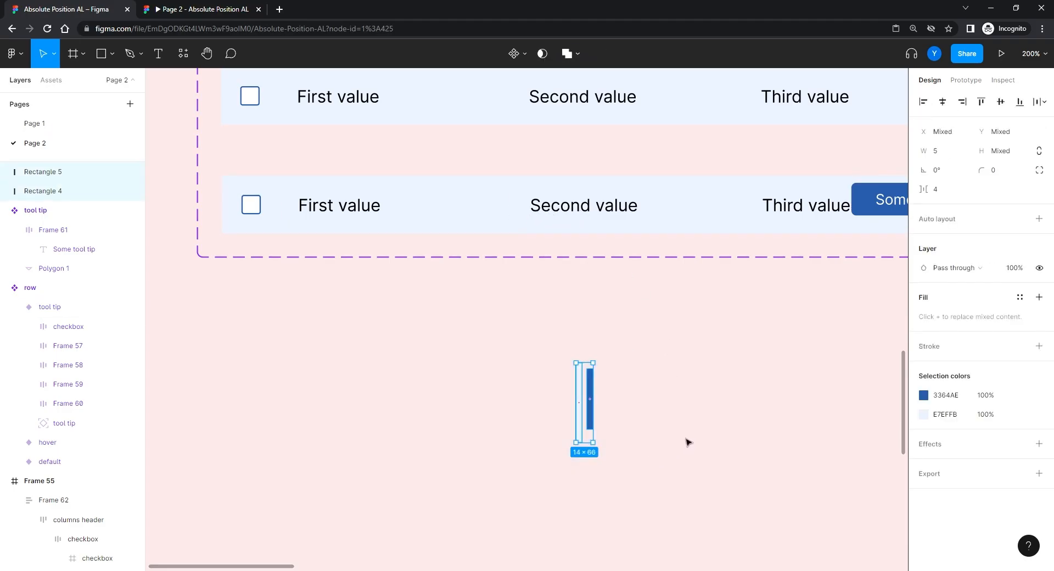
scroll(641, 437, "down", 5)
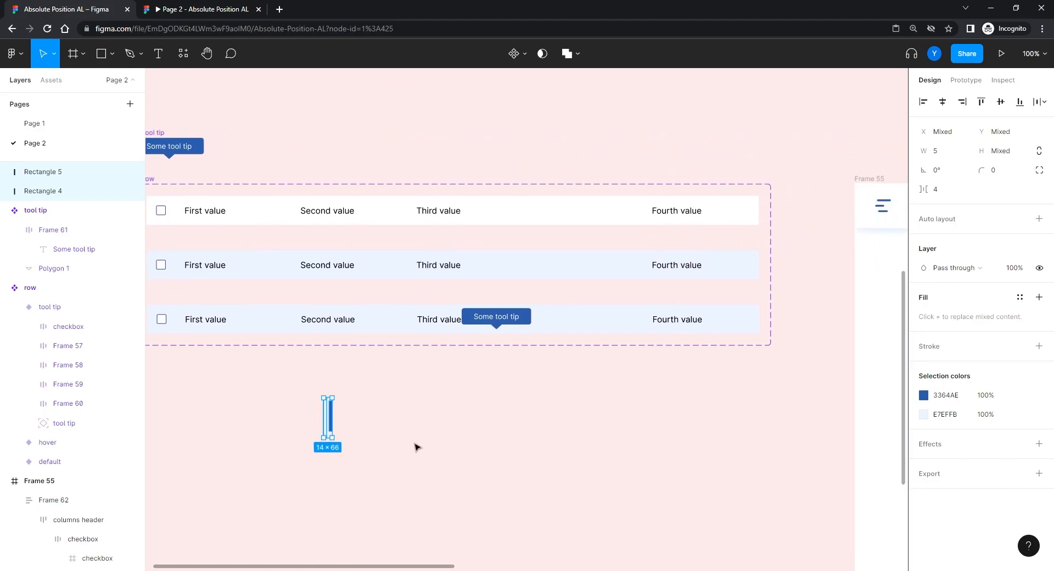
key("Delete")
- Move the absolutely positioned tool tip directly above the third value in its row variant, at about X 432, Y -19
left_click_drag(383, 425, 527, 386)
double_click(630, 280)
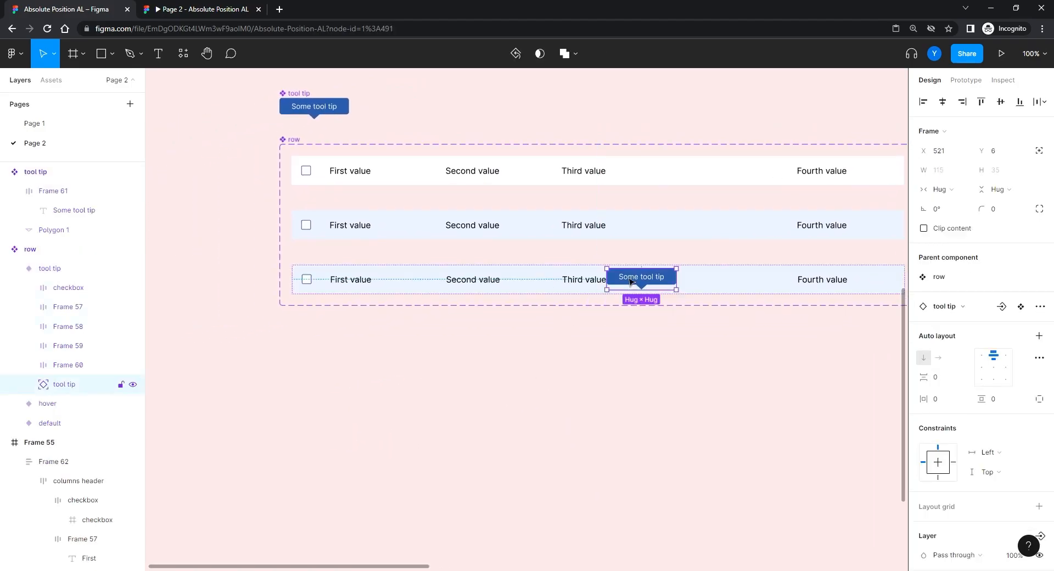
key("Left")
key("Left")
key("Left")
key("Left")
key("Left")
key("Left")
key("Left")
key("Left")
key("Left")
key("Left")
key("Left")
key("Left")
key("Left")
key("Left")
key("Left")
key("Left")
key("Left")
key("Left")
key("Left")
key("Left")
key("Left")
key("Left")
key("Left")
key("Left")
key("Left")
key("Left")
key("Left")
key("Left")
key("Left")
key("Left")
key("Left")
key("Left")
key("Left")
key("Left")
key("Left")
key("Left")
key("Left")
key("Left")
key("Left")
key("Left")
key("Up")
key("Up")
key("Up")
key("Up")
key("Up")
key("Up")
key("Up")
key("Up")
key("Up")
key("Up")
key("Up")
key("Up")
key("Up")
key("Up")
key("Up")
key("Up")
key("Up")
key("Up")
key("Up")
key("Up")
key("Up")
key("Left")
key("Left")
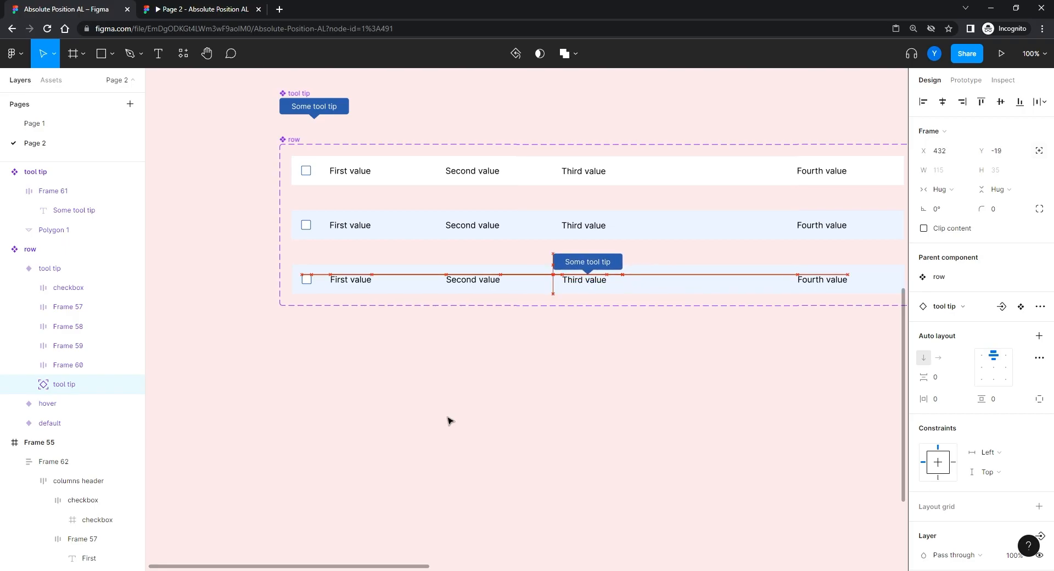
key("Left")
left_click(561, 391)
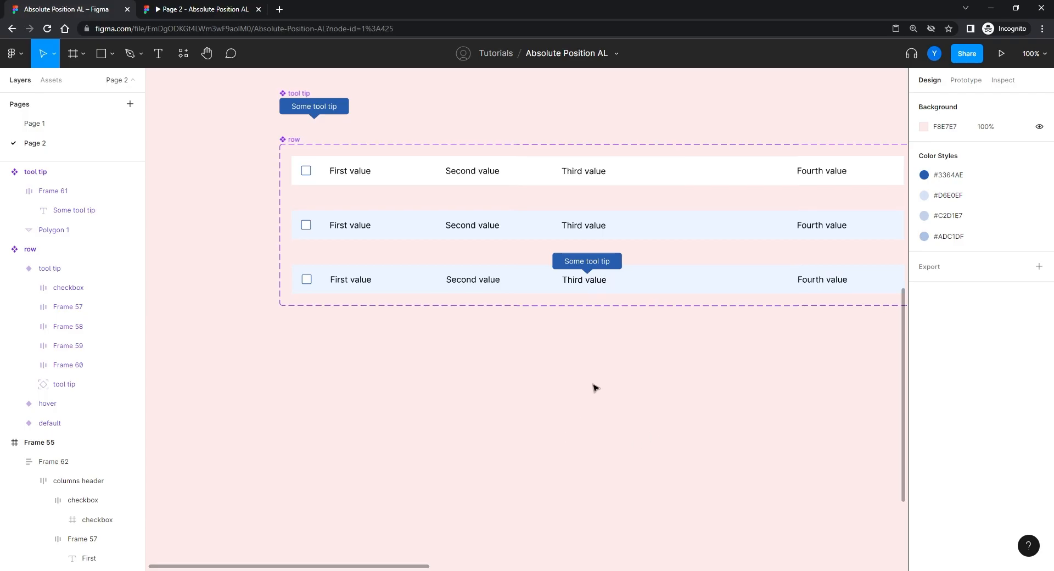
- Link the hover variant's "Third value" text to the tool tip variant with a While hovering, Change to interaction
left_click_drag(593, 388, 454, 423)
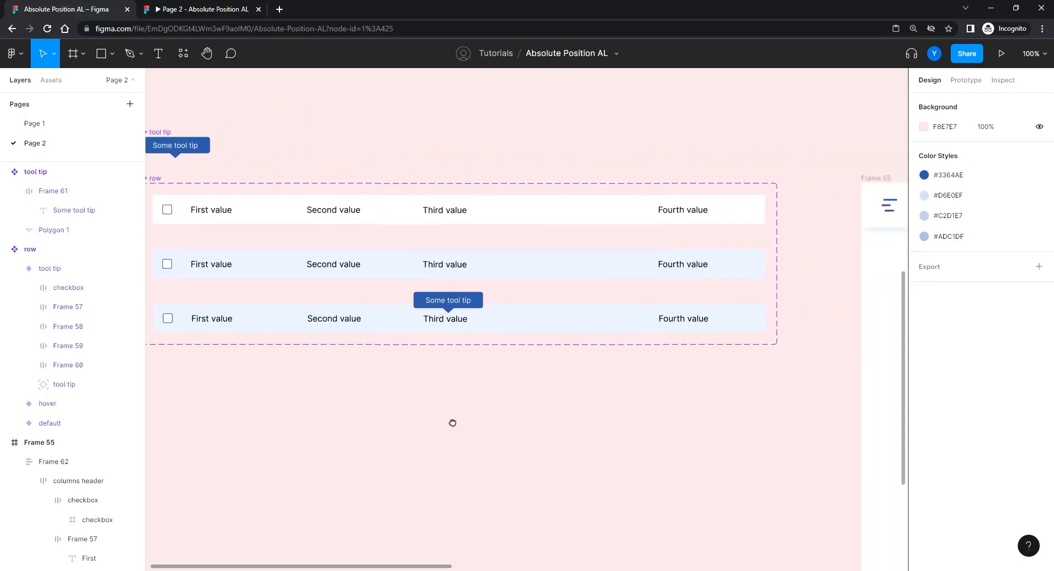
left_click(433, 267)
double_click(435, 268)
left_click(439, 265)
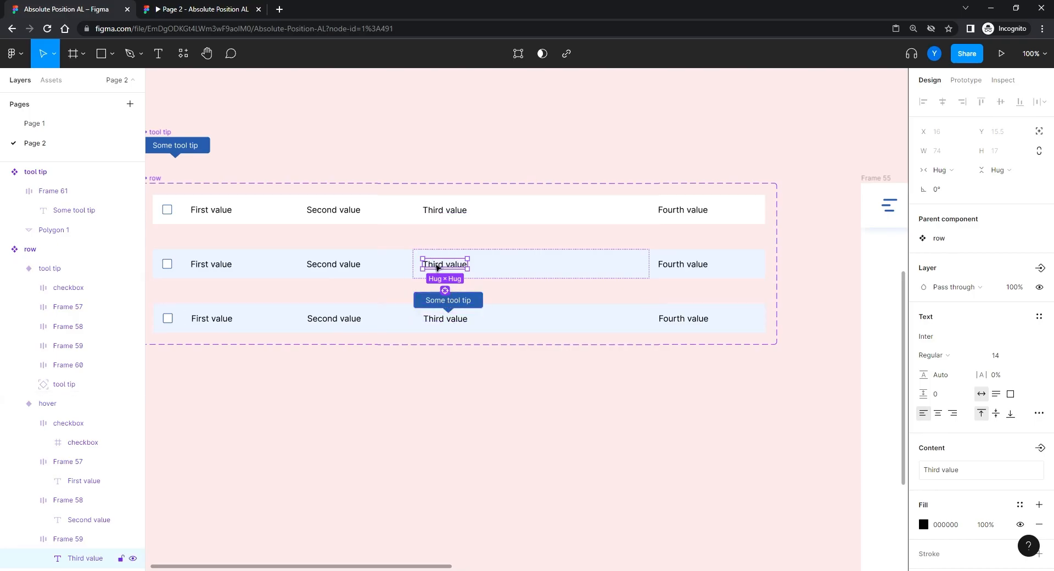
left_click(965, 81)
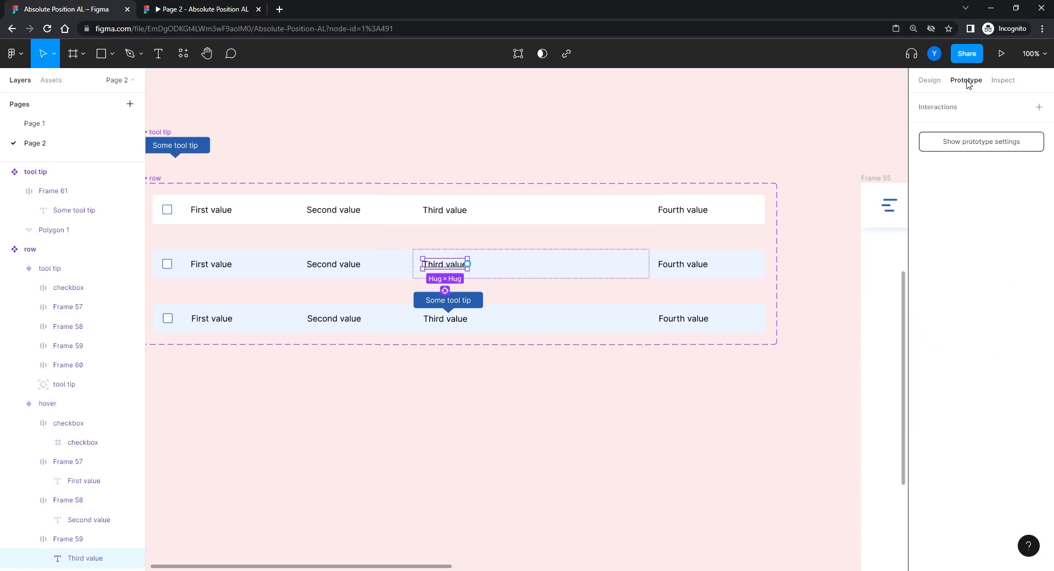
left_click_drag(468, 265, 500, 323)
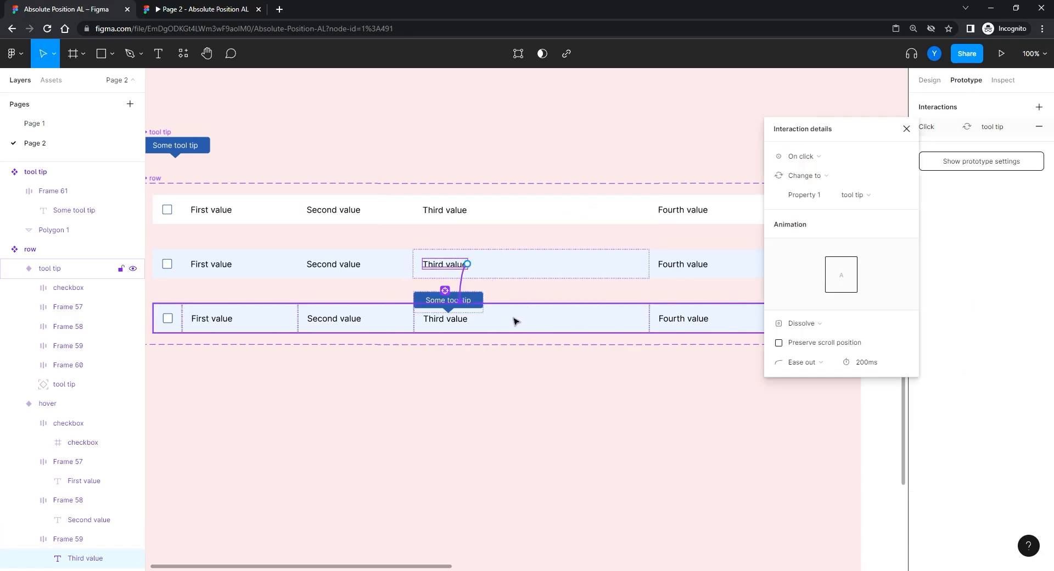
left_click(805, 157)
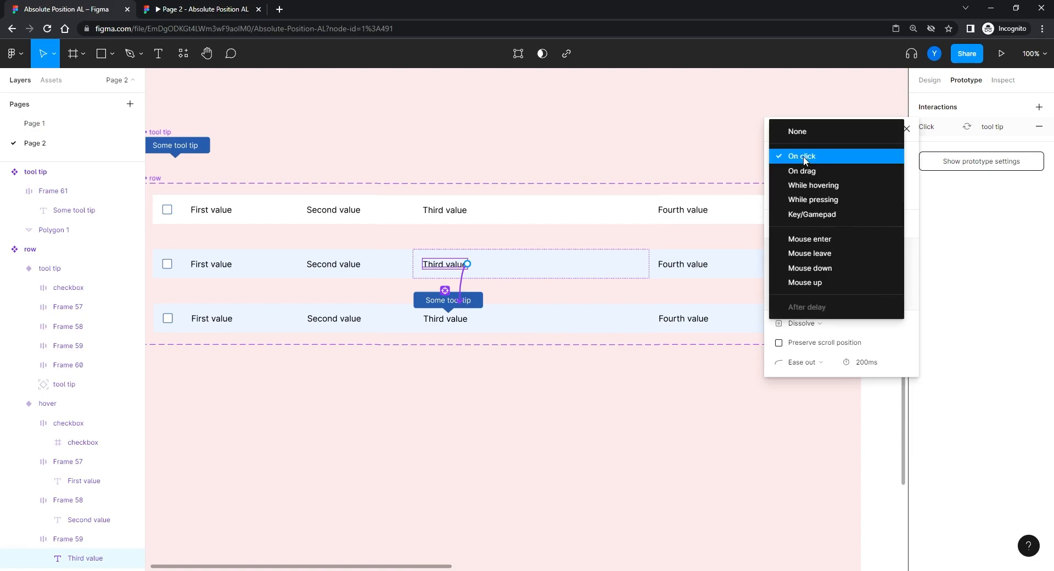
left_click(806, 187)
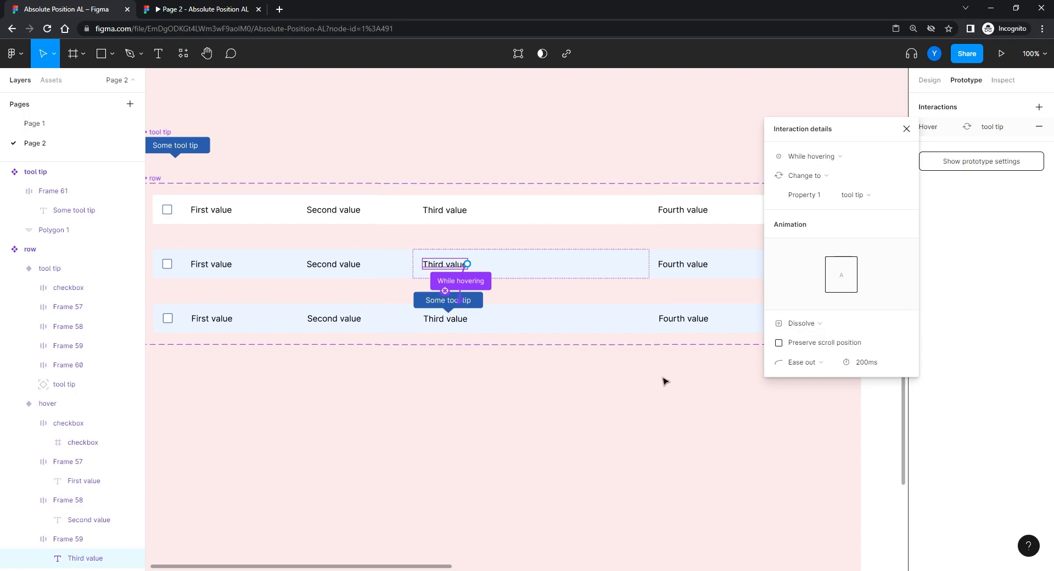
left_click(561, 405)
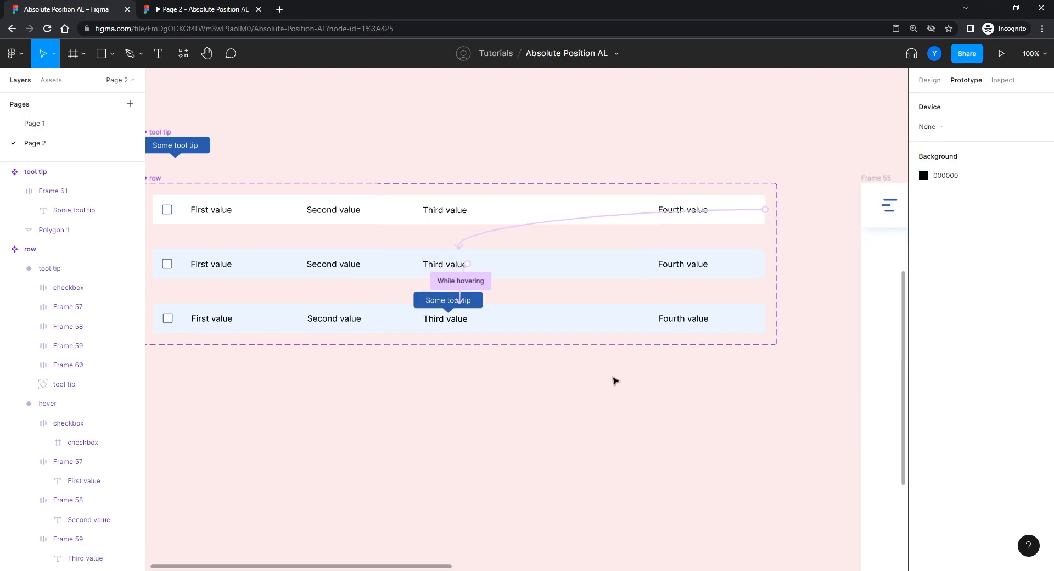
- Preview the prototype and check the row hover state and tool tip on the third values of several table rows
left_click(201, 10)
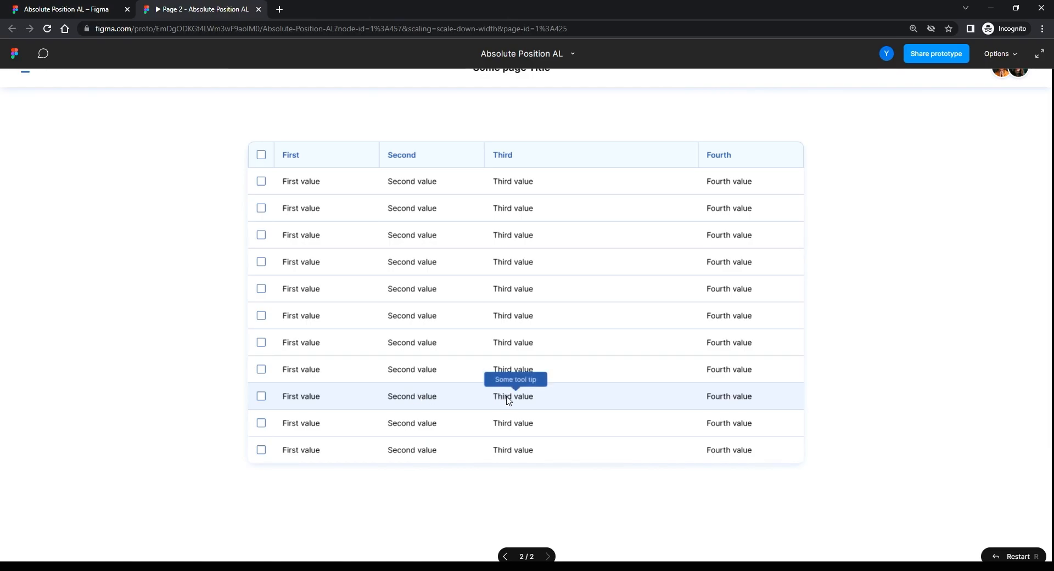
mouse_move(503, 373)
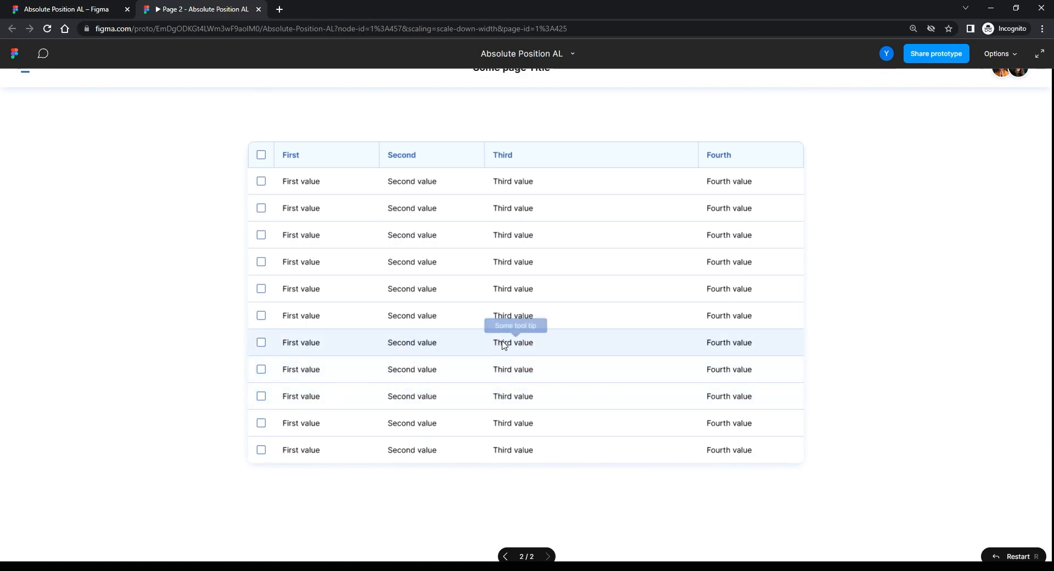
mouse_move(507, 314)
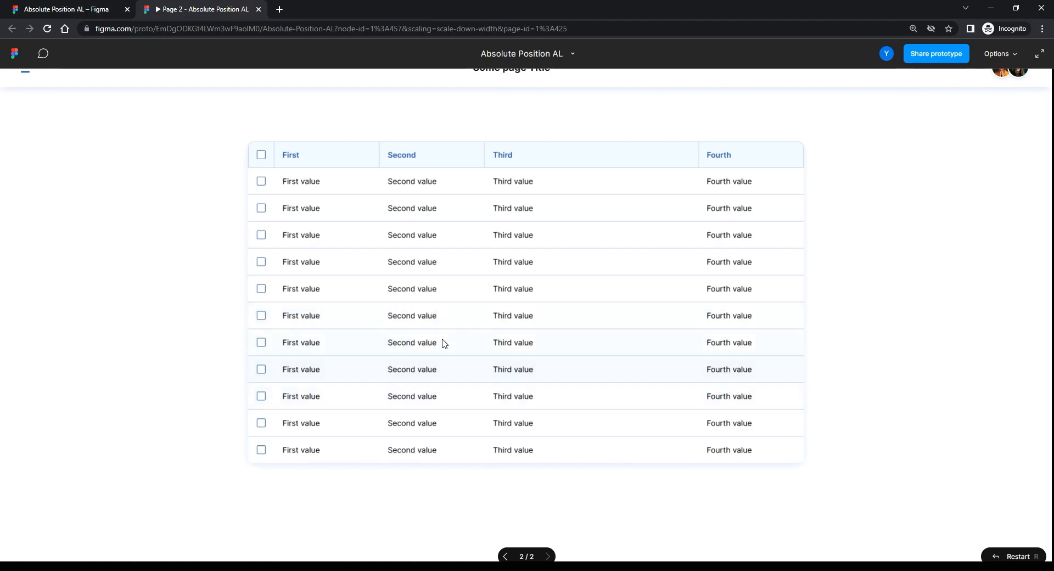
mouse_move(509, 266)
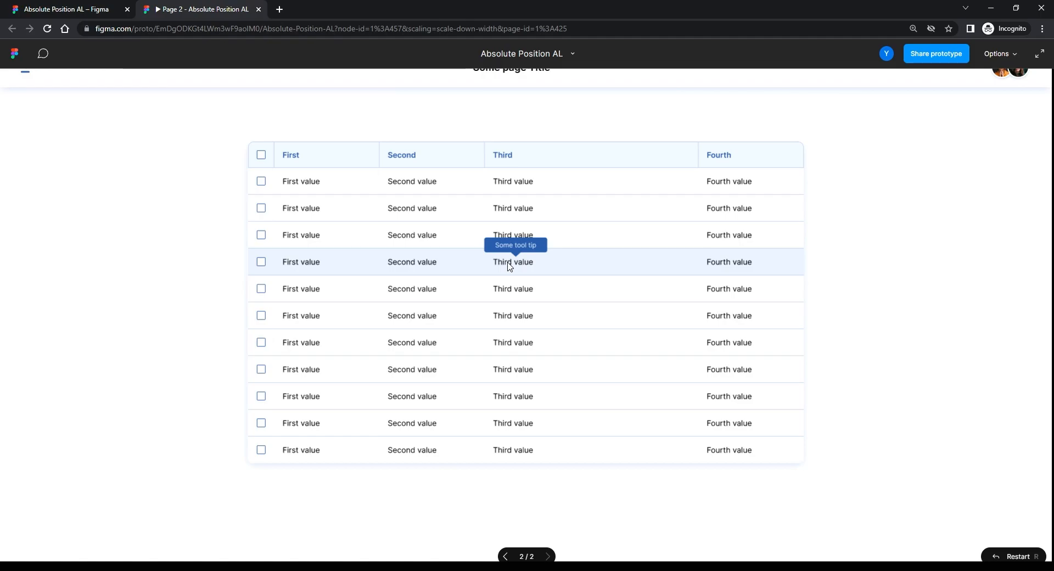
- Return to the design file and draw a frame about 317 × 62 on the empty canvas beside the tall dark frame
left_click(66, 8)
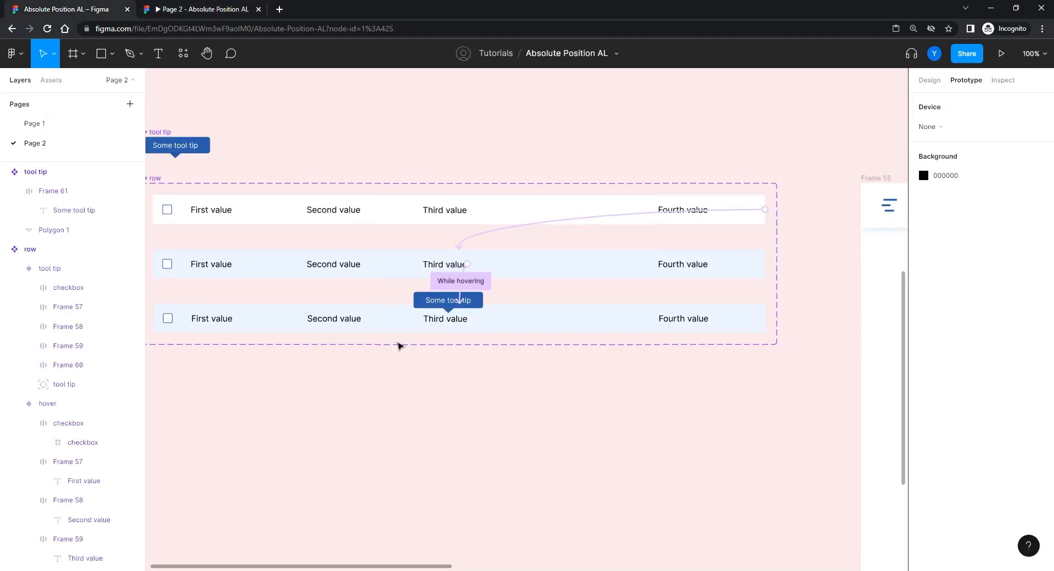
left_click_drag(756, 134, 372, 346)
scroll(363, 380, "right", 15)
scroll(414, 363, "up", 5)
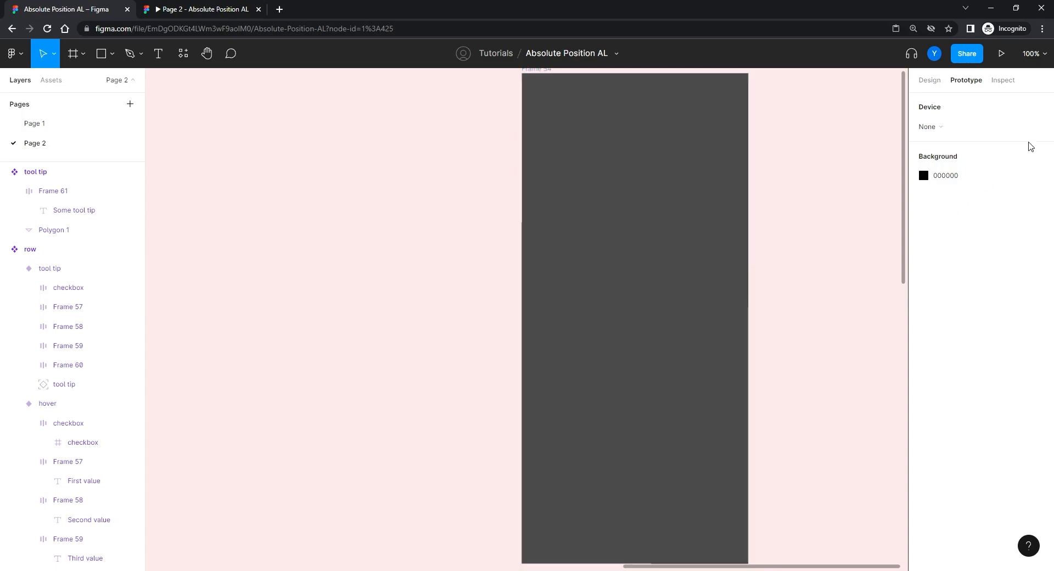
left_click(929, 80)
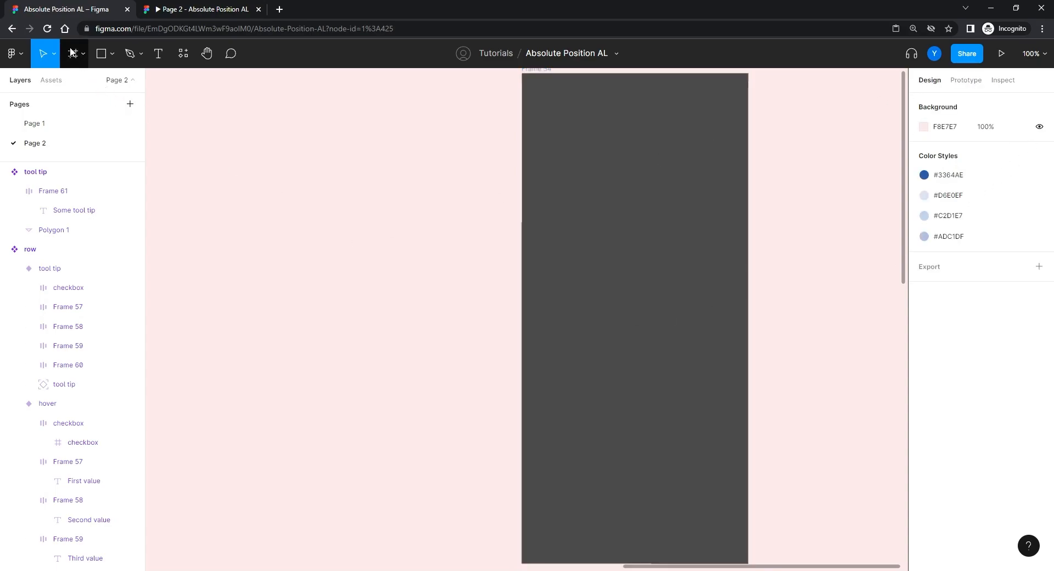
key("f")
mouse_move(209, 186)
left_mouse_down()
mouse_move(401, 235)
mouse_move(400, 224)
left_mouse_up()
left_click_drag(412, 258, 605, 313)
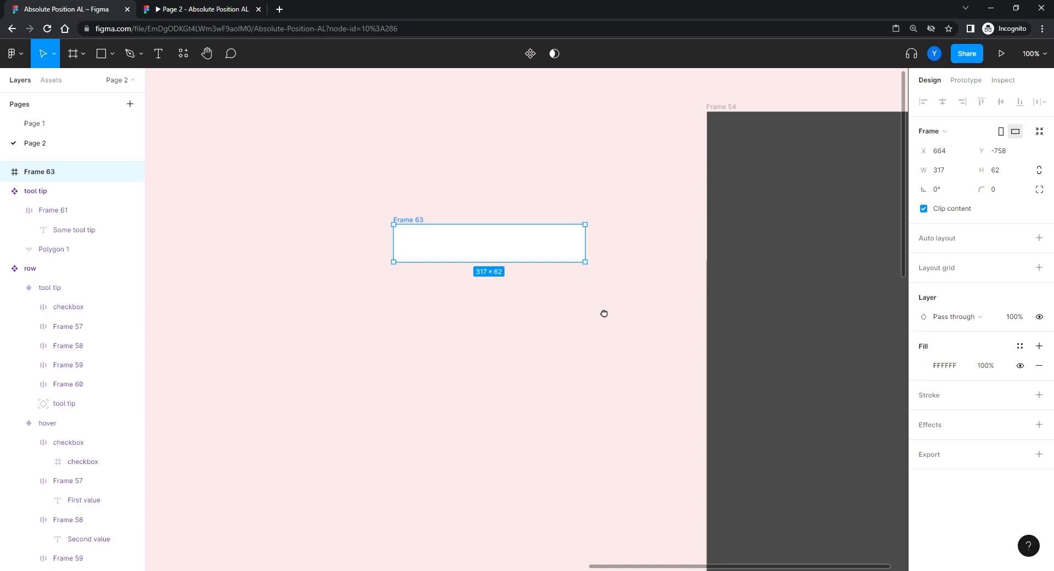
- Move the new white frame into the tall dark frame and set its width to 320
left_click_drag(511, 235, 854, 252)
left_click_drag(854, 252, 557, 187)
left_click(953, 170)
type("320")
key("Return")
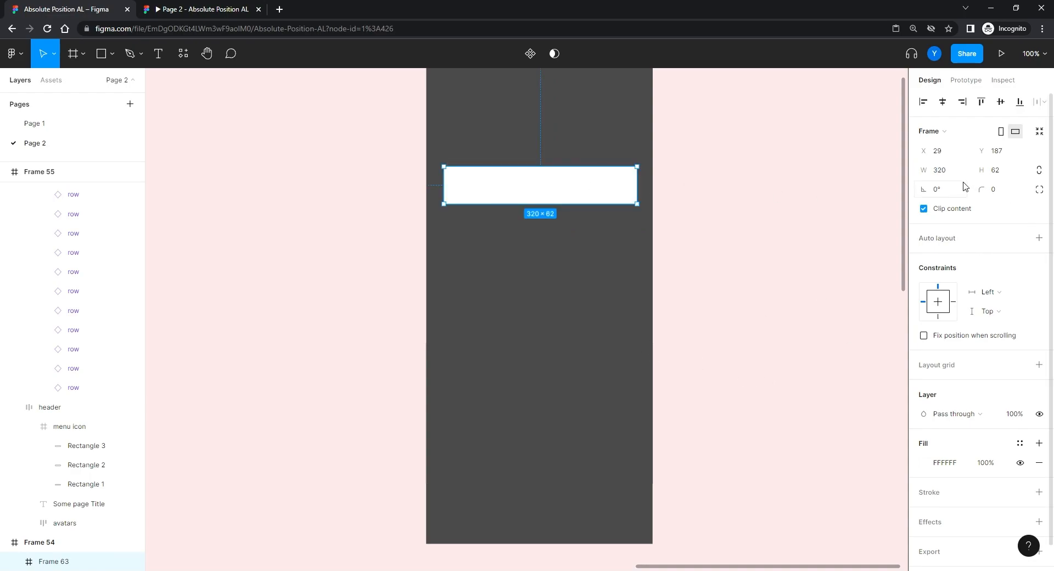
- Resize the white frame to 300 × 60 and center it horizontally in the dark frame
left_click(947, 173)
type("300")
key("Return")
left_click(943, 103)
left_click(998, 170)
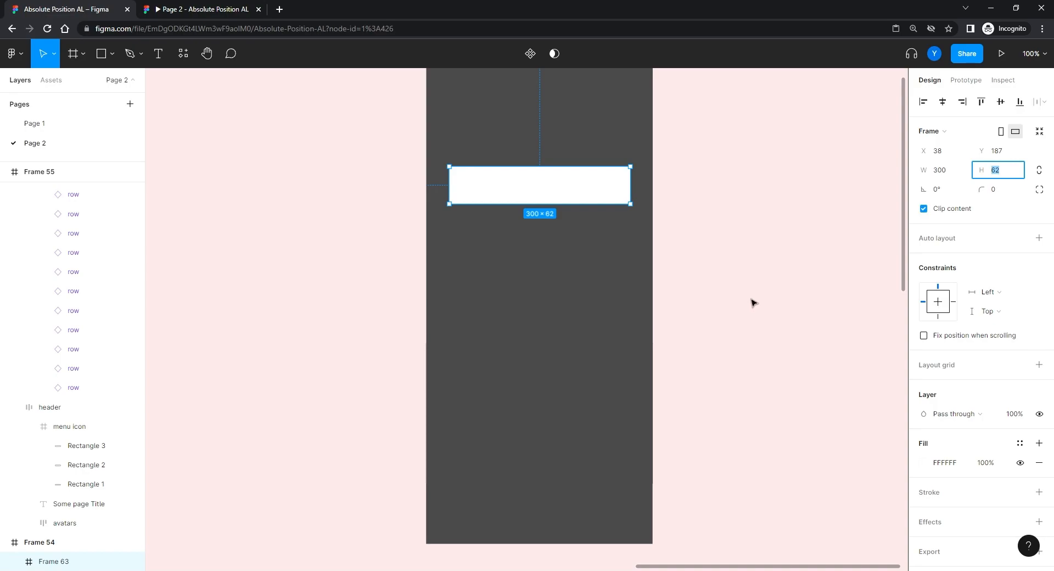
key("Return")
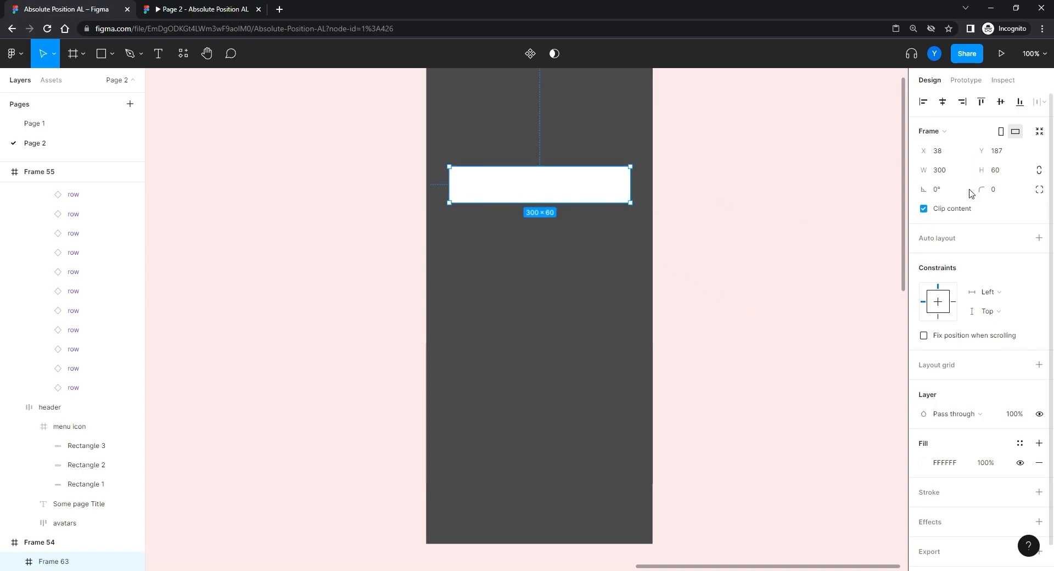
- Fill the 300 × 60 frame with dark grey 353535 and set its corner radius to 6
left_click(925, 463)
left_click_drag(796, 343, 692, 393)
left_click(372, 236)
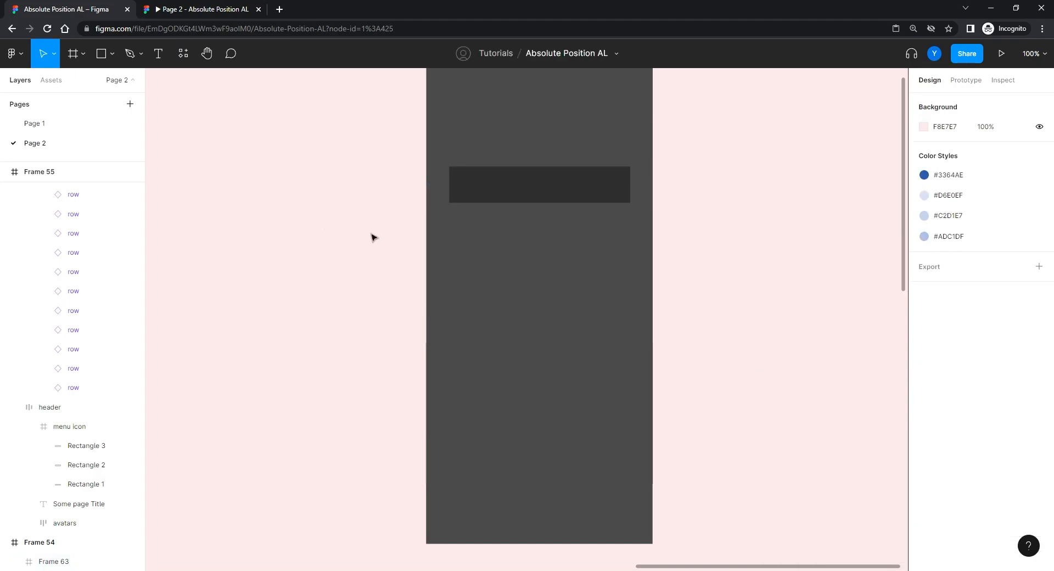
left_click(566, 190)
left_click(1000, 192)
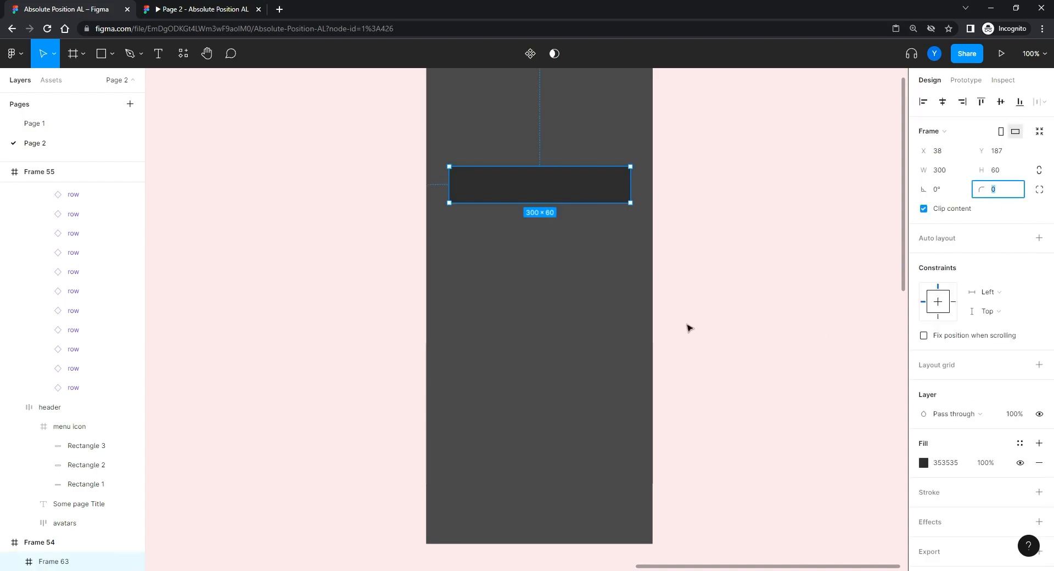
type("6")
left_click(322, 283)
- Move the rounded 300 × 60 frame out of the tall dark frame onto the empty canvas beside it
left_click_drag(581, 190, 225, 196)
left_click_drag(341, 300, 683, 344)
key("ctrl+plus")
left_click_drag(435, 282, 329, 354)
- Add the text "First option" inside the rounded dark frame
key("t")
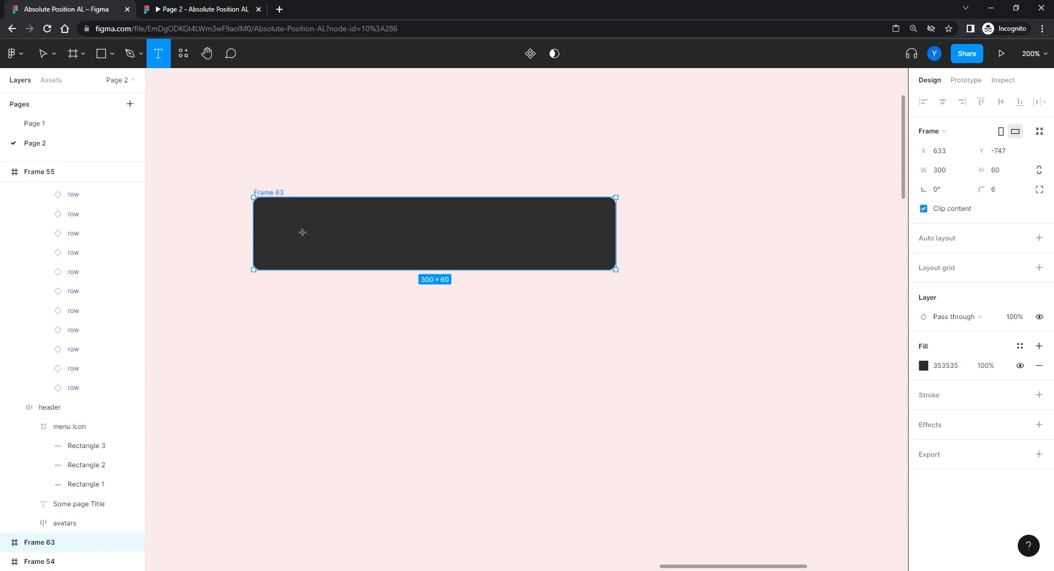
left_click(302, 234)
type("fIRST")
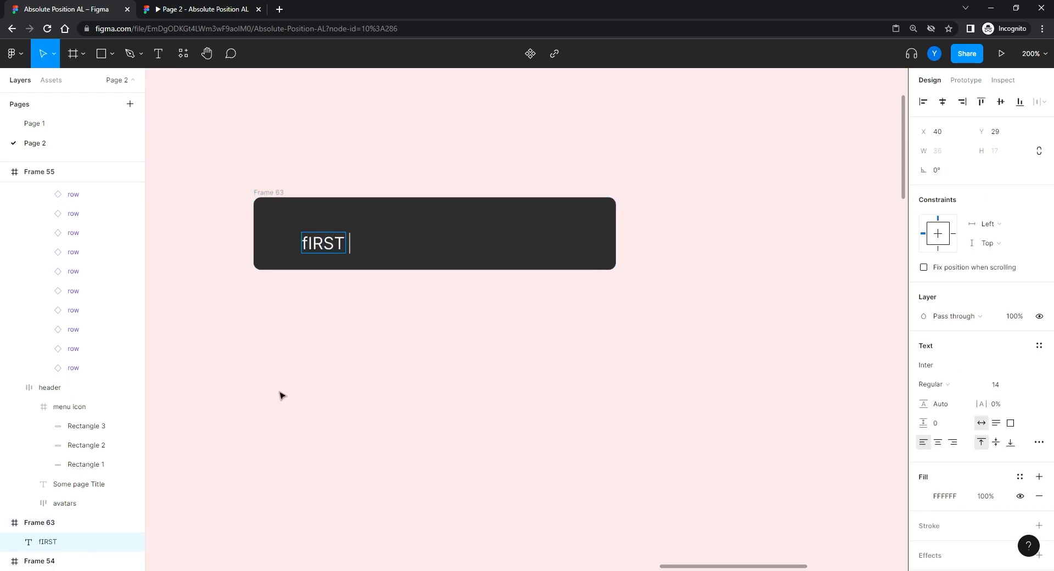
key("BackSpace")
key("BackSpace")
key("BackSpace")
key("BackSpace")
key("BackSpace")
key("BackSpace")
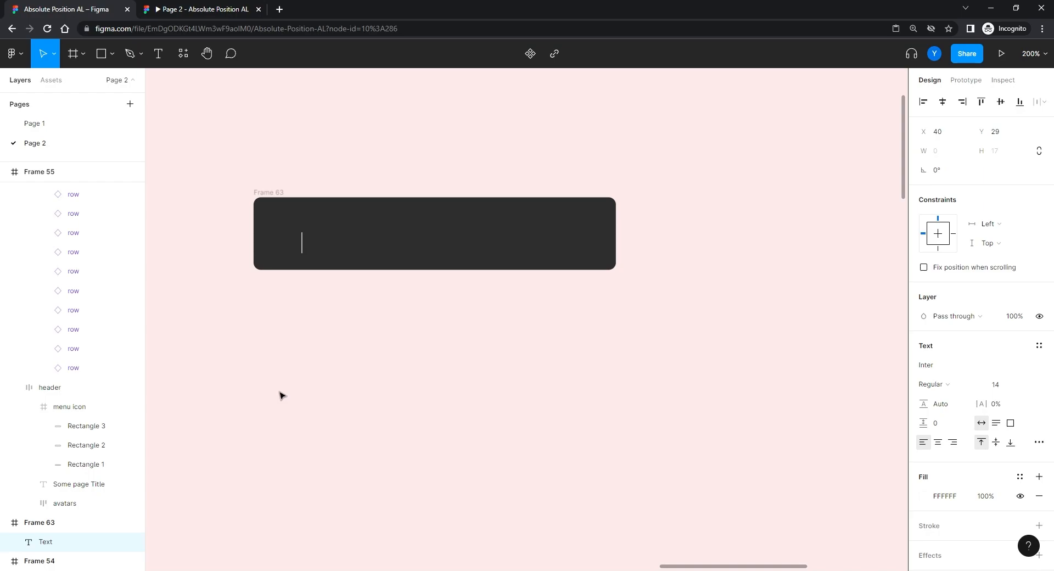
type("First")
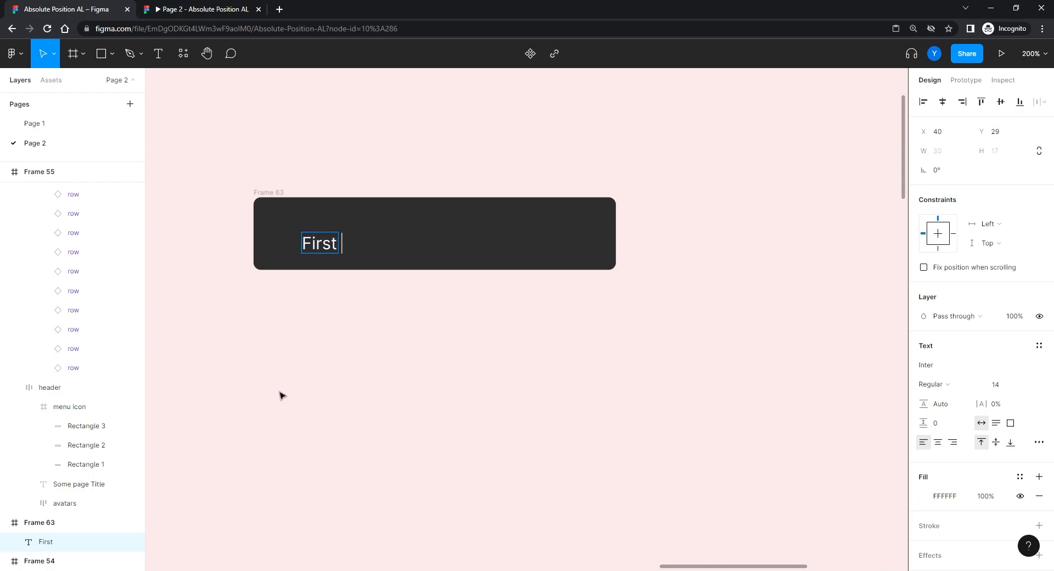
type(" option")
key("Escape")
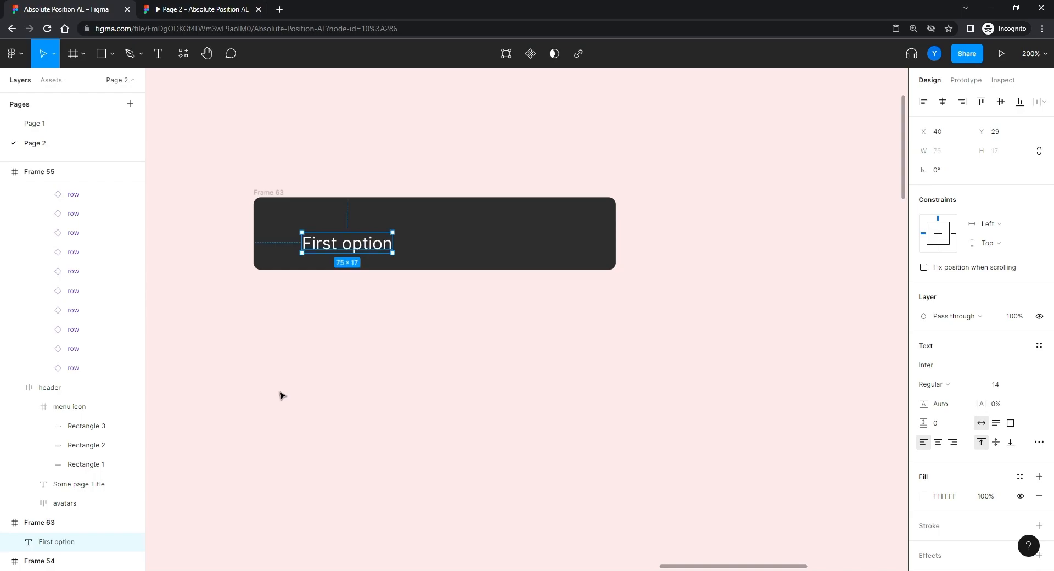
- Set the "First option" font size to 20 and move the text to about X 22, Y 18 in its frame
left_click(994, 389)
type("20")
key("Return")
left_click_drag(354, 250, 331, 236)
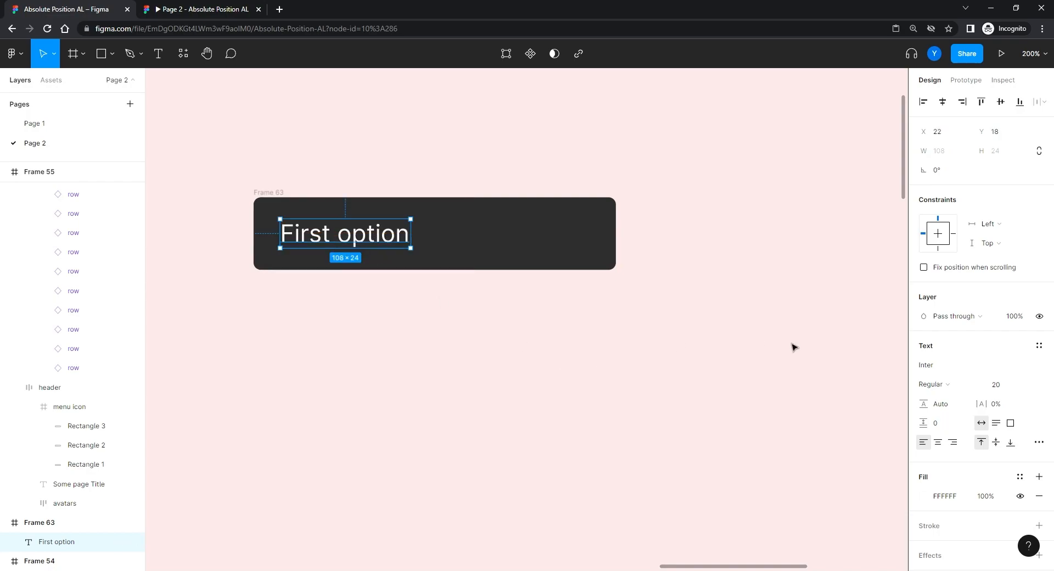
- Reduce the "First option" font size to 18 and nudge the text down to Y 19
left_click(987, 386)
left_click(1026, 388)
left_click(996, 385)
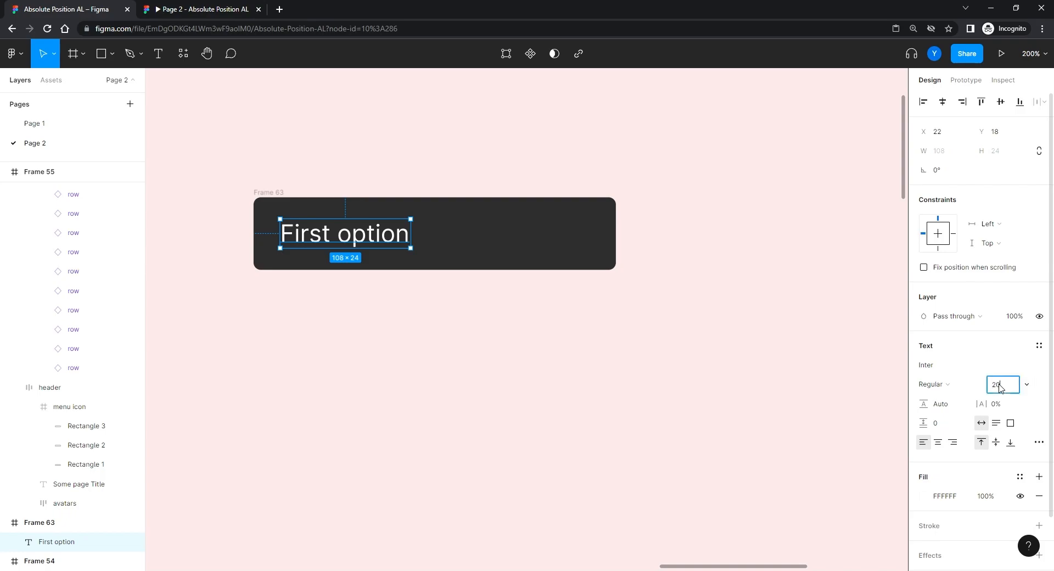
left_click(451, 350)
left_click(333, 237)
left_click(999, 387)
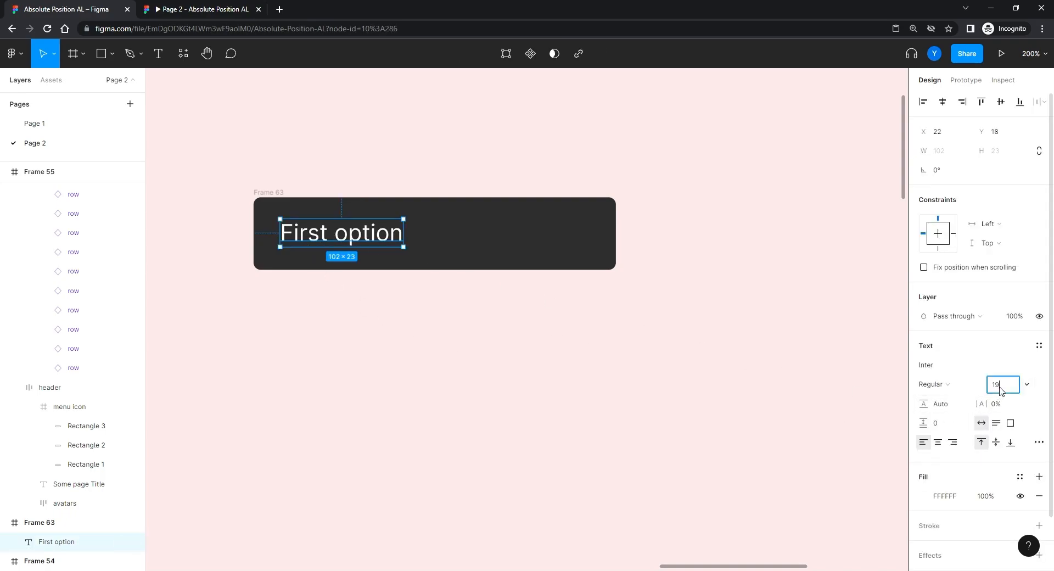
key("Down")
left_click(315, 236)
left_click_drag(316, 236, 316, 237)
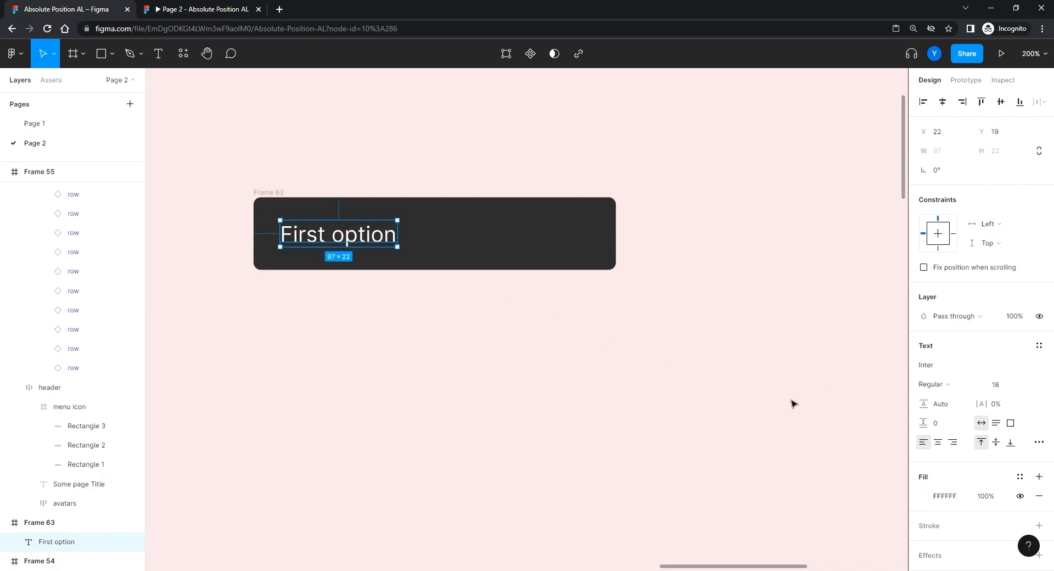
left_click(748, 407)
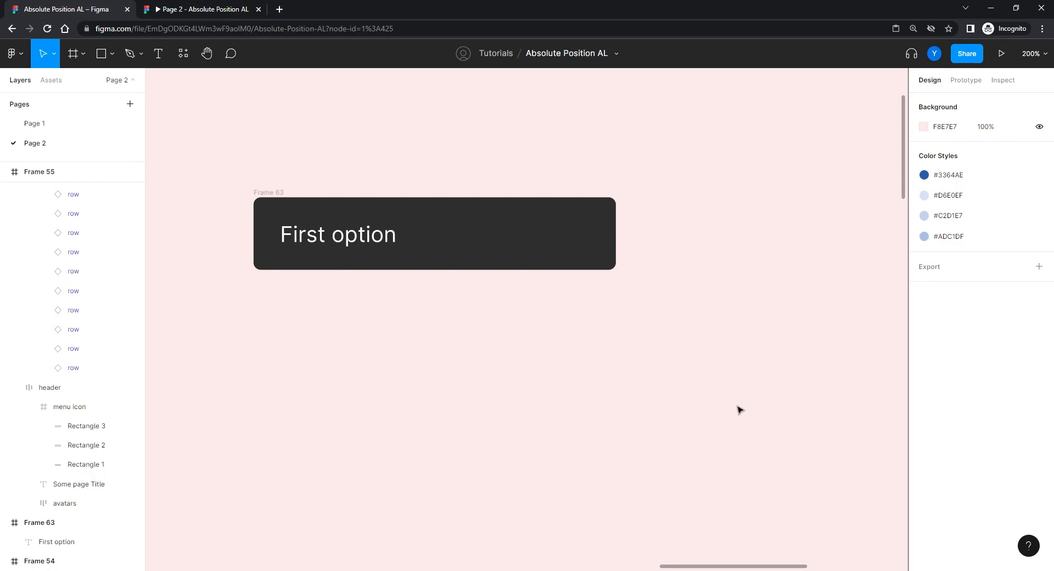
- Draw a downward chevron about 18 × 9 with the Pen tool near the right end of the rounded frame
key("p")
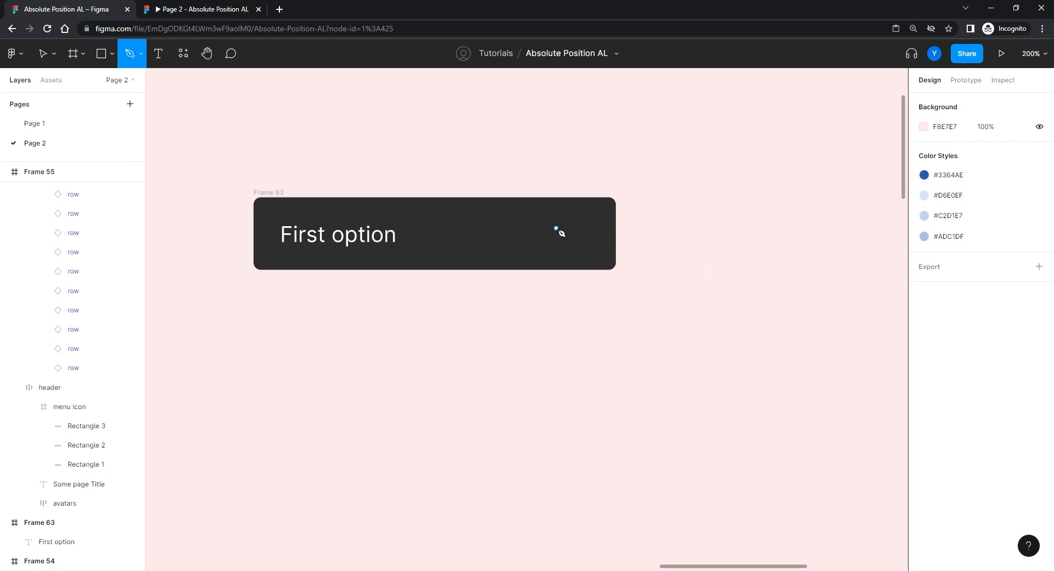
left_click(556, 228)
left_click(567, 239)
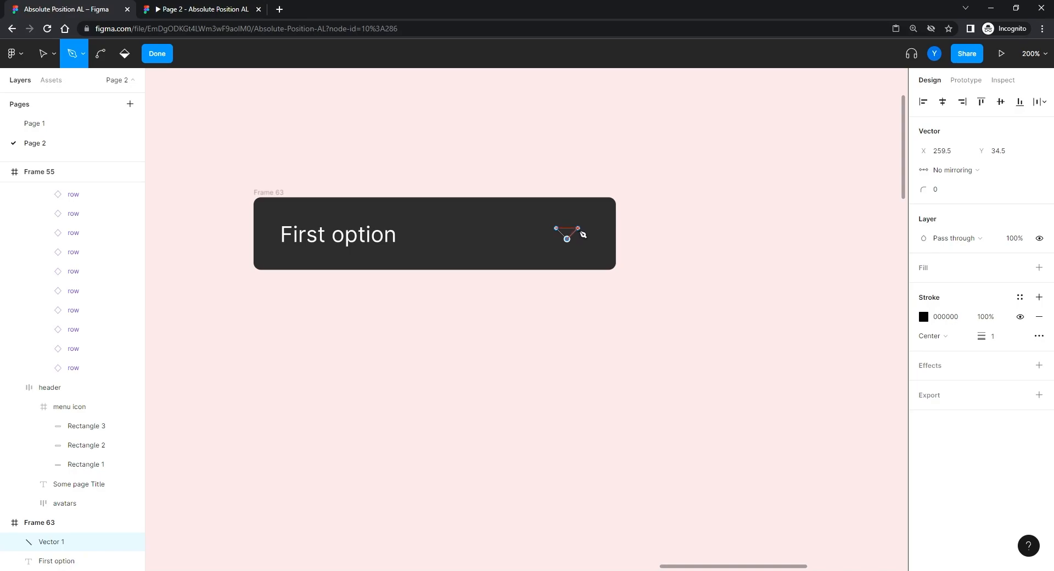
left_click(579, 228)
key("Escape")
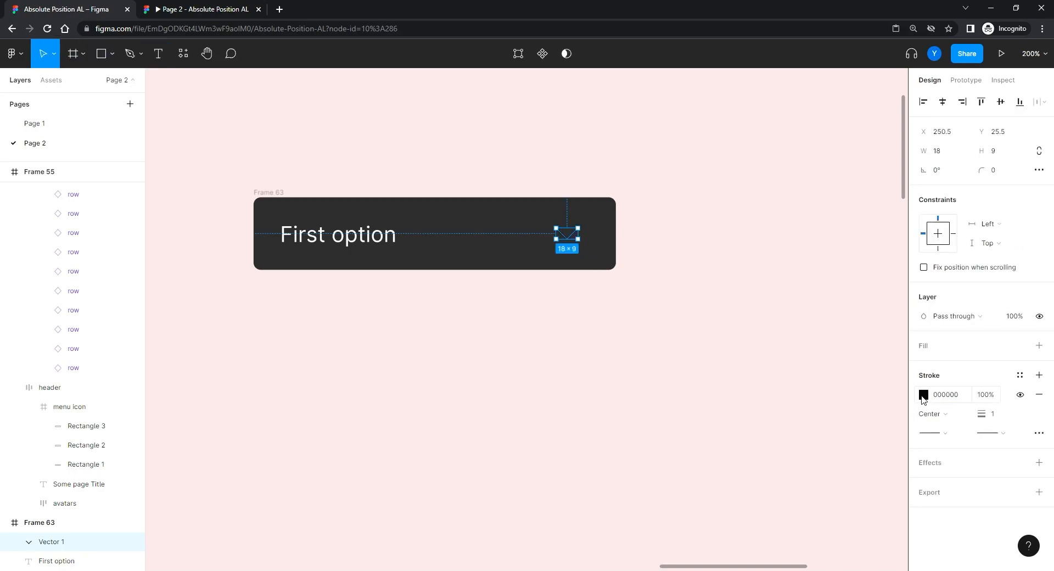
- Color the chevron's stroke grey 878787 and set its stroke weight to 3
left_click(923, 394)
type("141414")
key("Return")
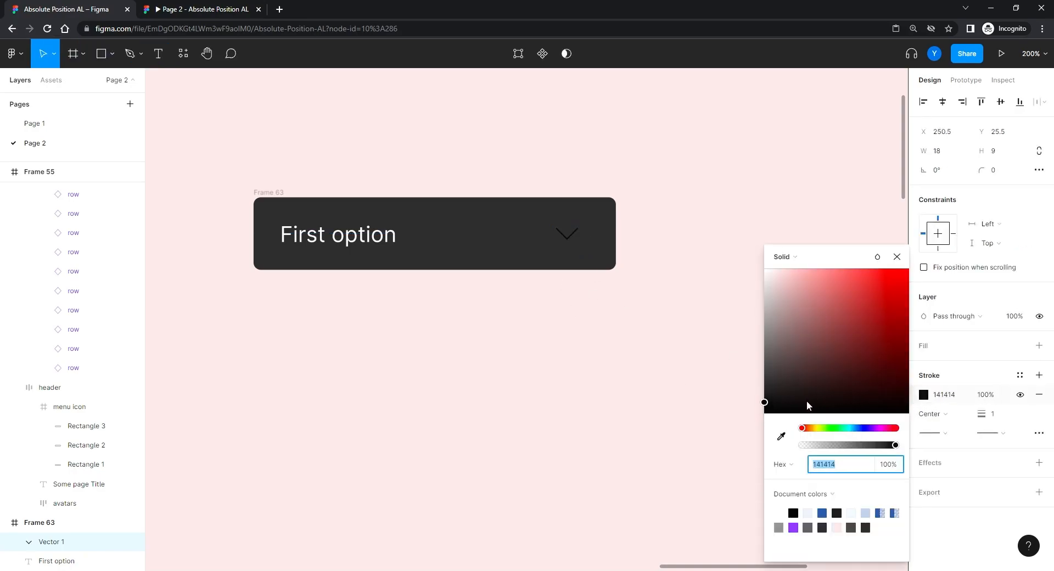
left_click_drag(765, 402, 743, 339)
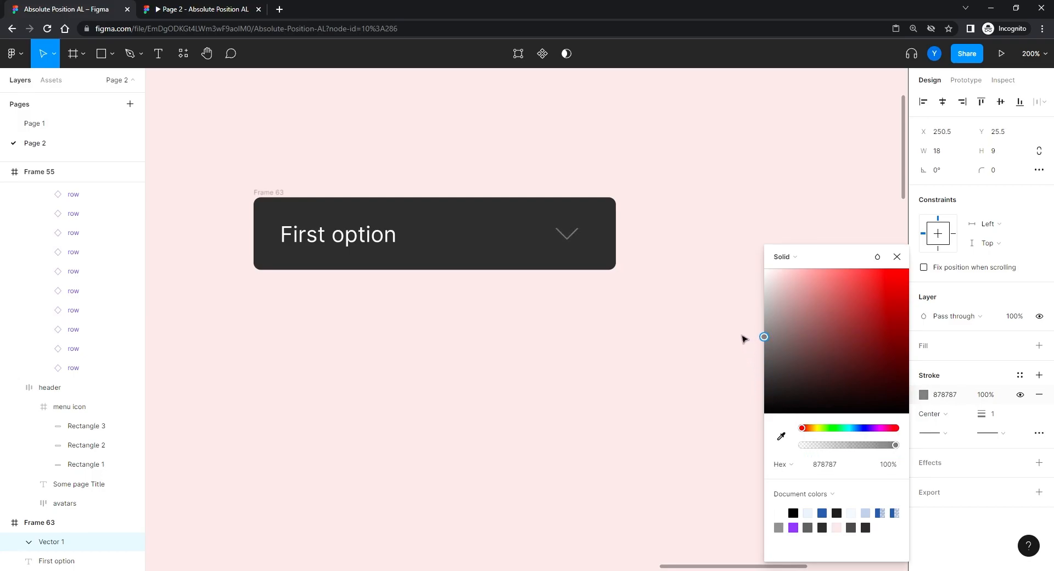
left_click(1001, 417)
type("2")
key("Return")
type("3")
key("Return")
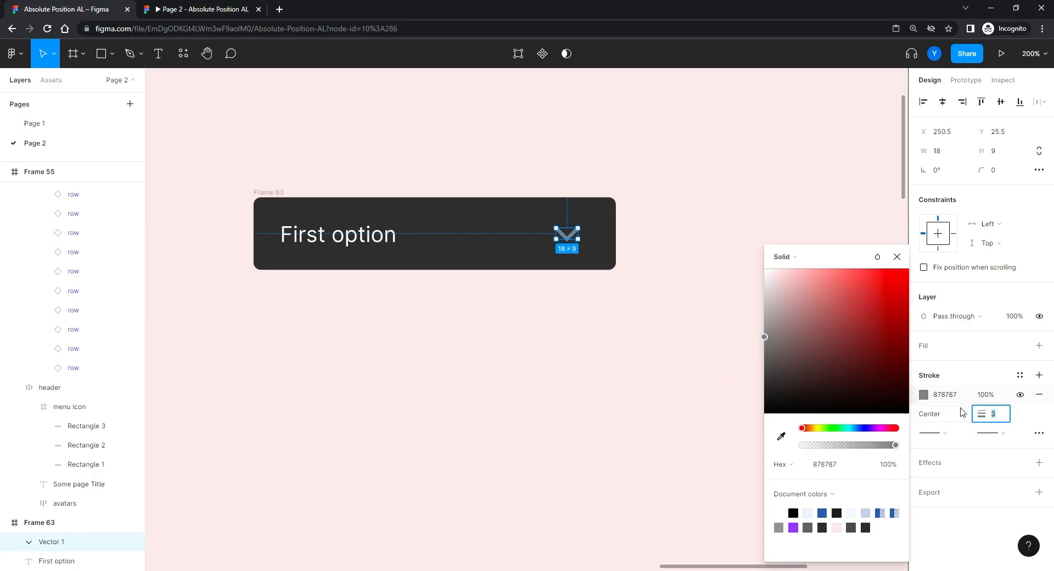
- Give the chevron's stroke Round end points
left_click(995, 434)
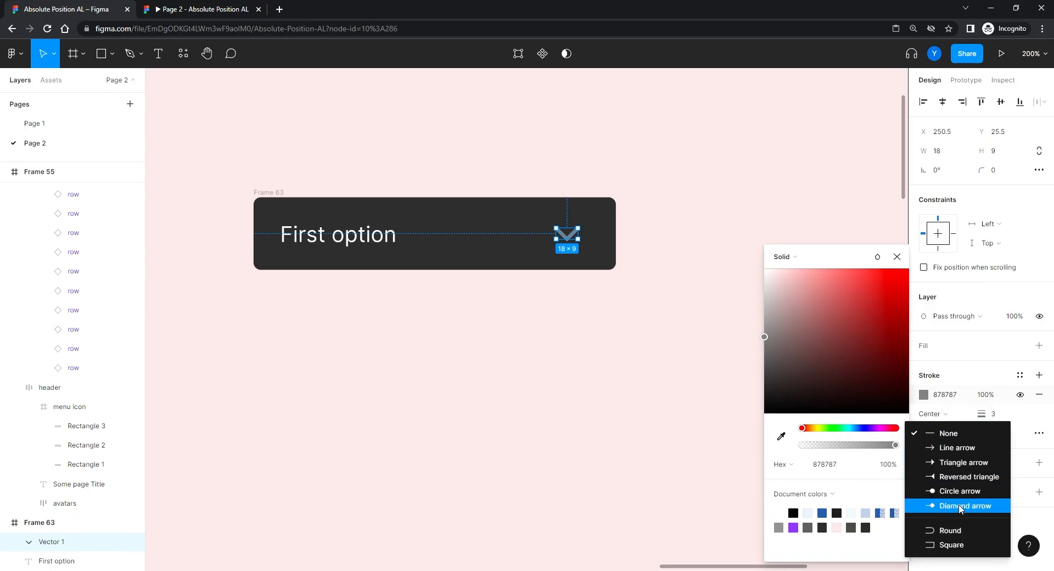
left_click(953, 531)
left_click_drag(561, 308, 545, 376)
key("ctrl+plus")
key("ctrl+plus")
left_click_drag(570, 334, 424, 316)
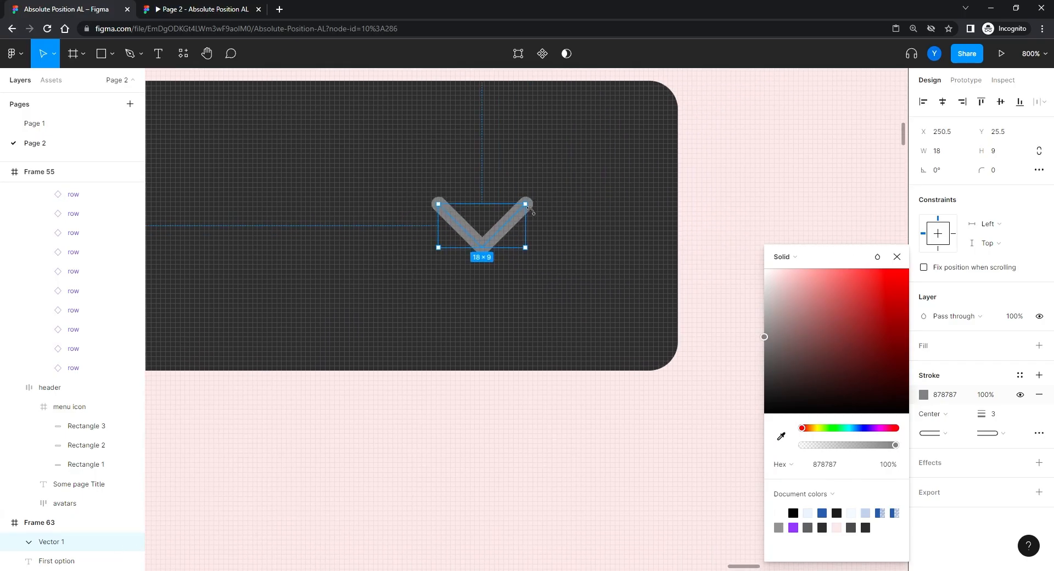
- Set the chevron's stroke join to round in the advanced stroke settings
left_click(490, 302)
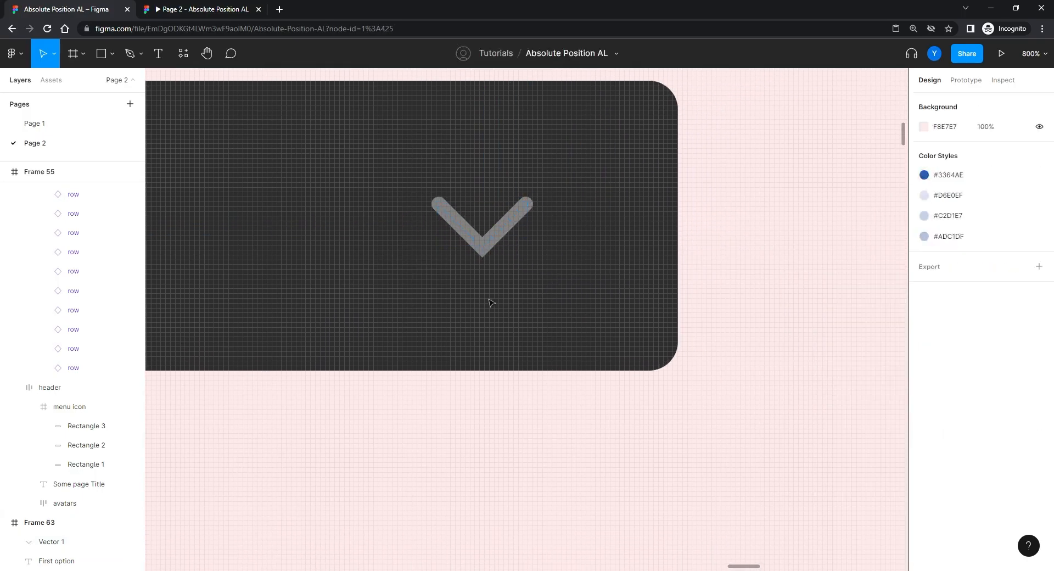
left_click(491, 257)
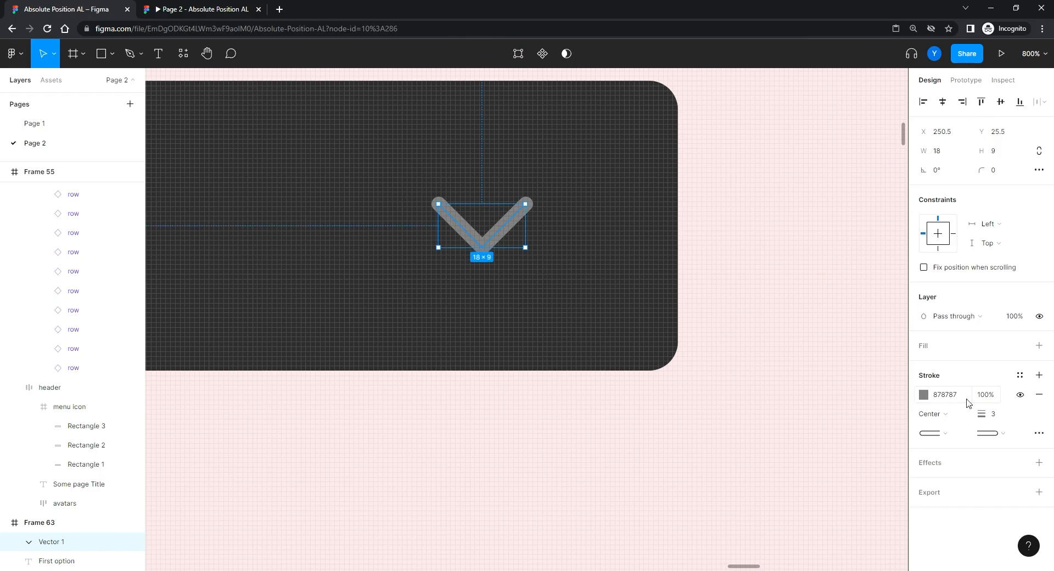
left_click(1039, 434)
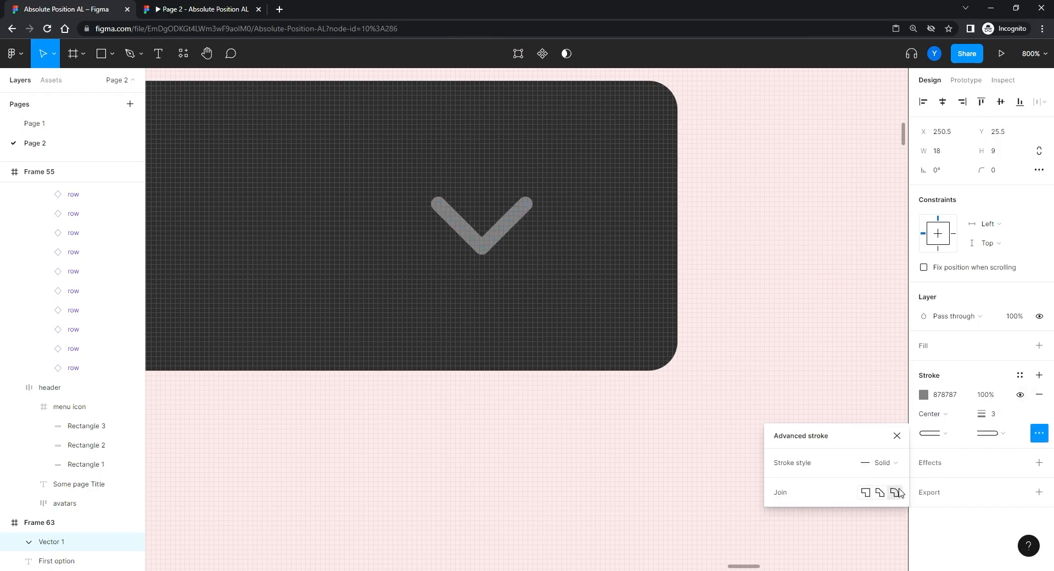
left_click(359, 358)
left_click_drag(335, 255, 515, 300)
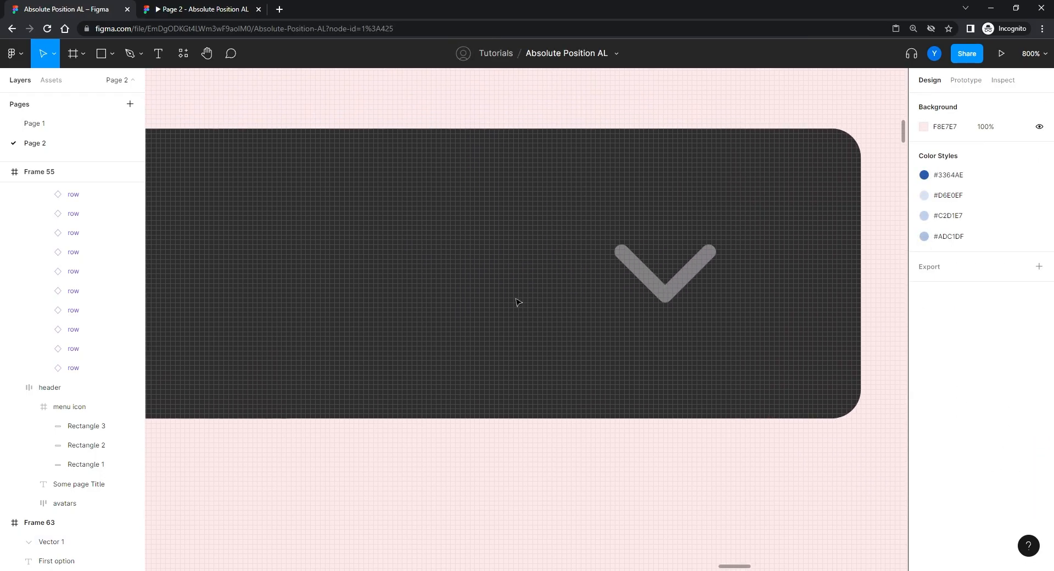
- Shrink the chevron in the First option field to about 13 × 6
key("minus")
key("minus")
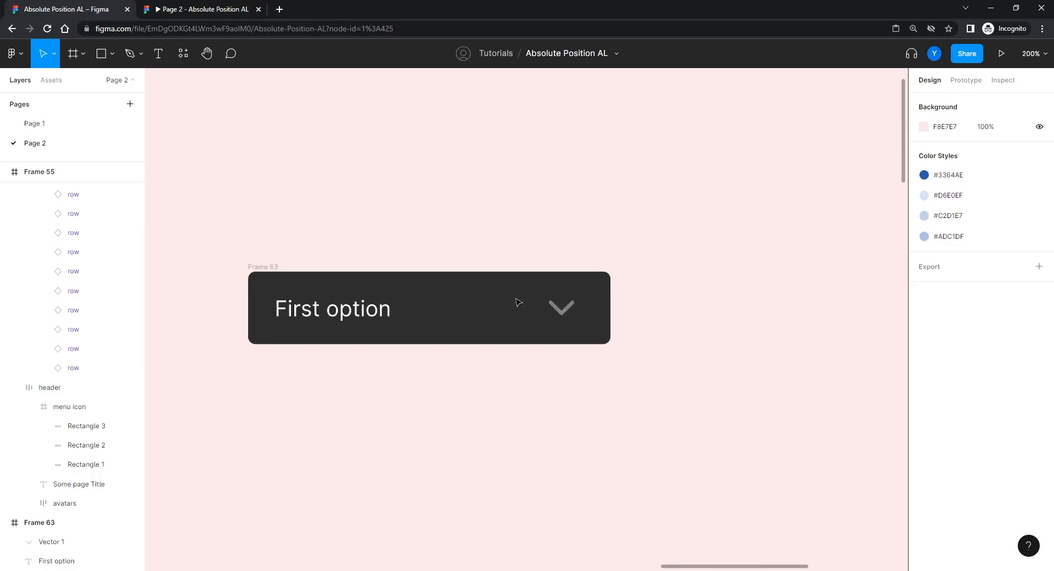
key("plus")
left_click(612, 285)
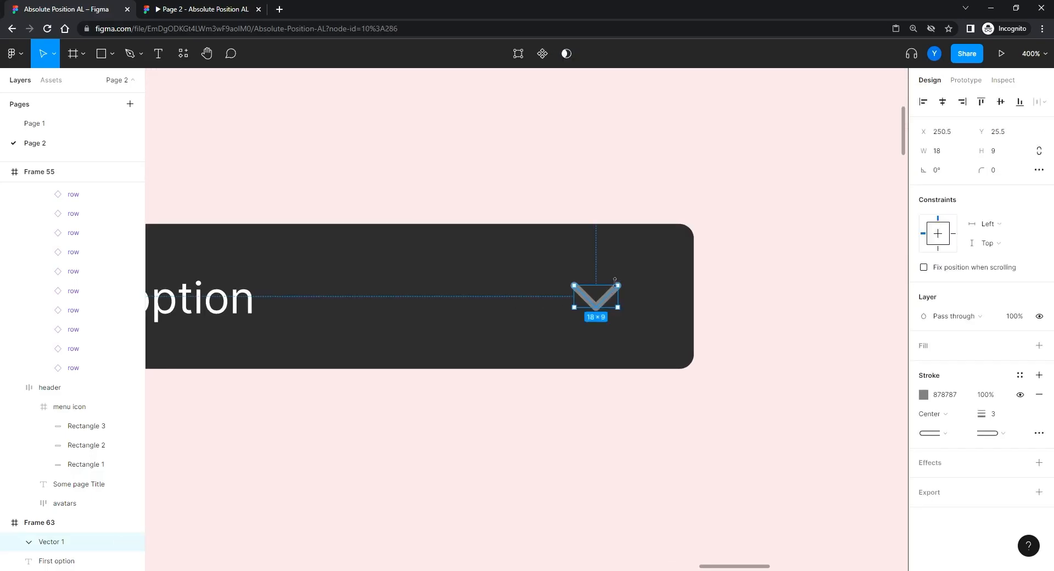
left_click_drag(619, 285, 608, 291)
left_click(456, 401)
left_click(591, 297)
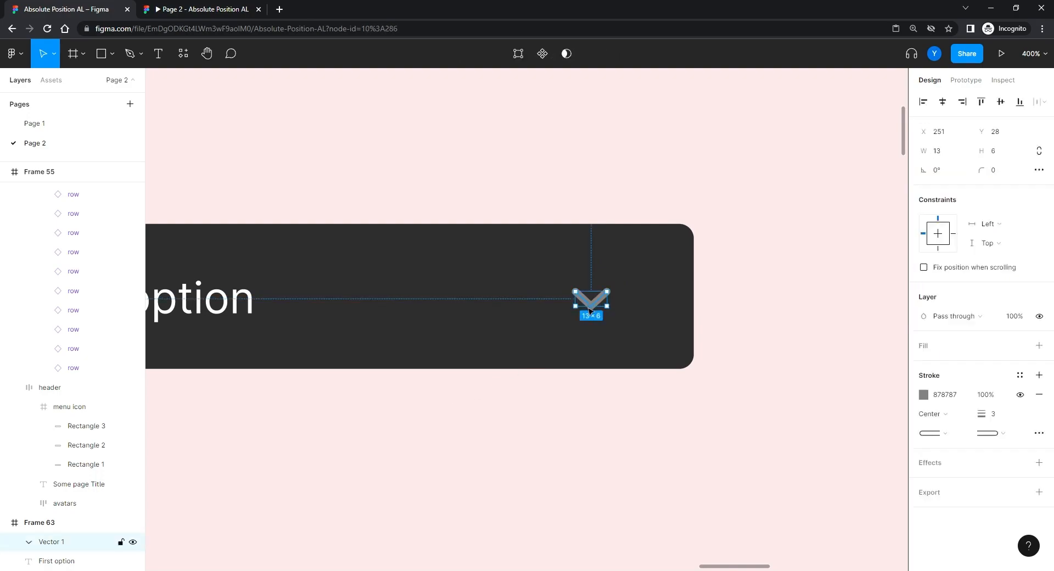
left_click_drag(284, 423, 522, 399)
- Wrap the chevron in its own frame and enlarge that frame around it to 24 × 24
key("minus")
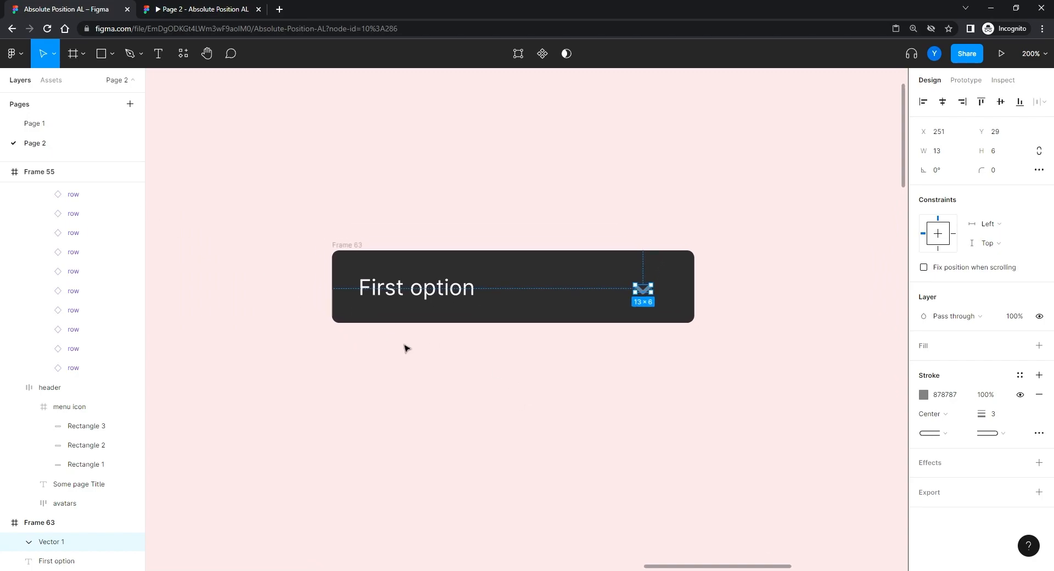
key("ctrl+alt+g")
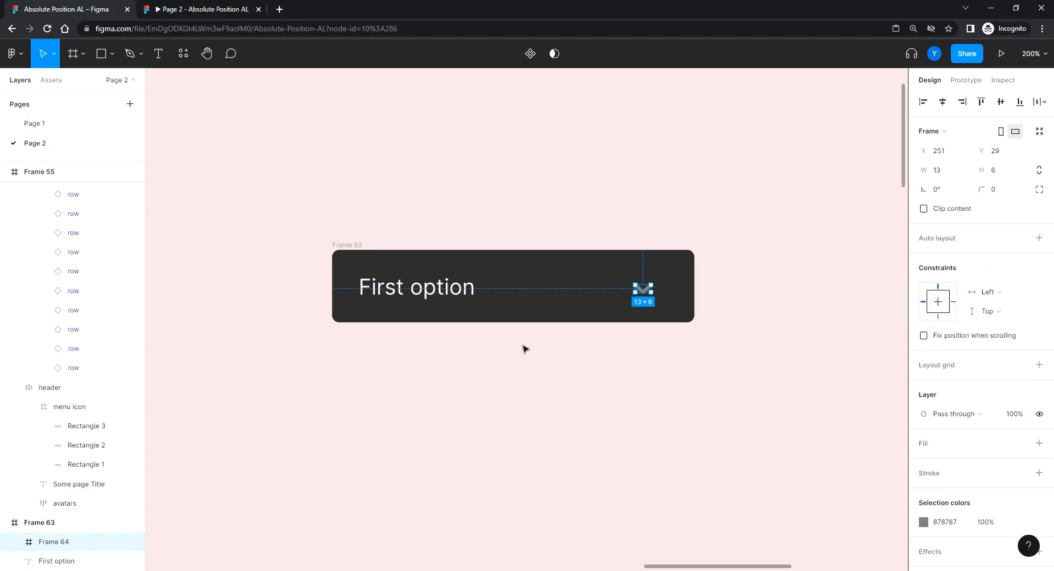
scroll(505, 353, "right", 3)
scroll(527, 322, "up", 5)
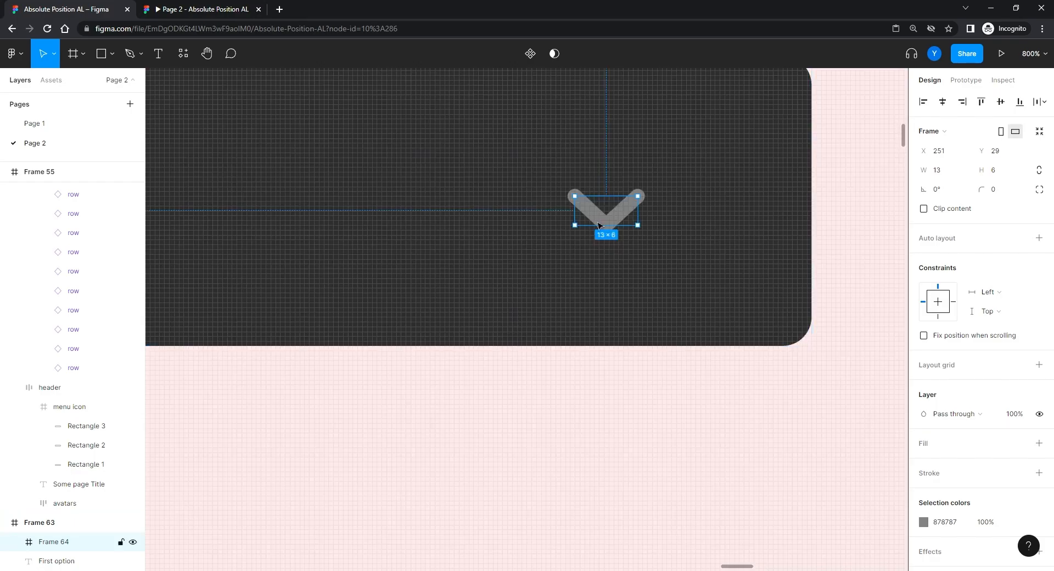
left_click_drag(591, 226, 663, 230)
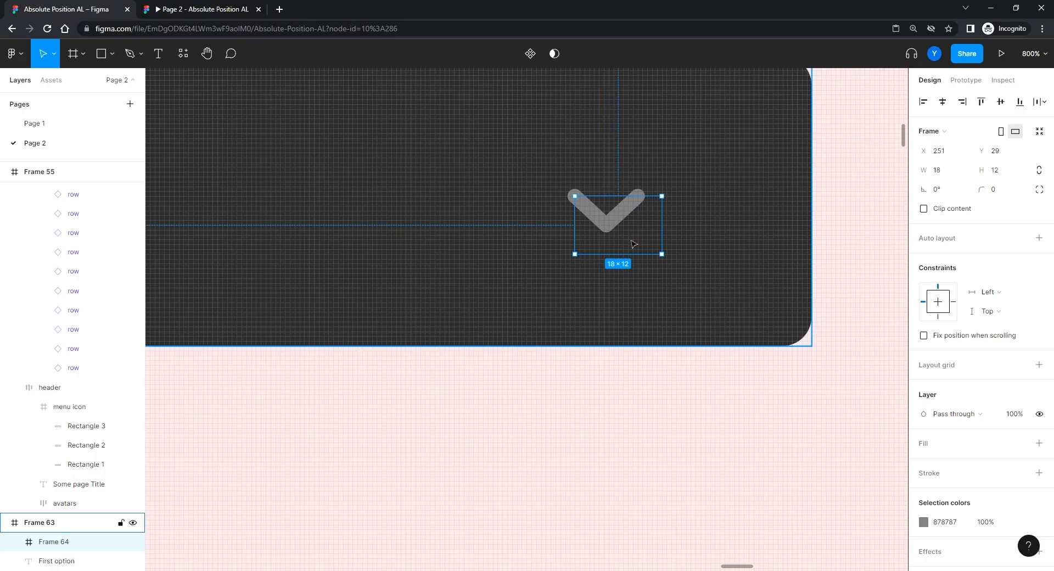
mouse_move(573, 239)
left_mouse_down()
mouse_move(537, 241)
mouse_move(564, 239)
left_mouse_up()
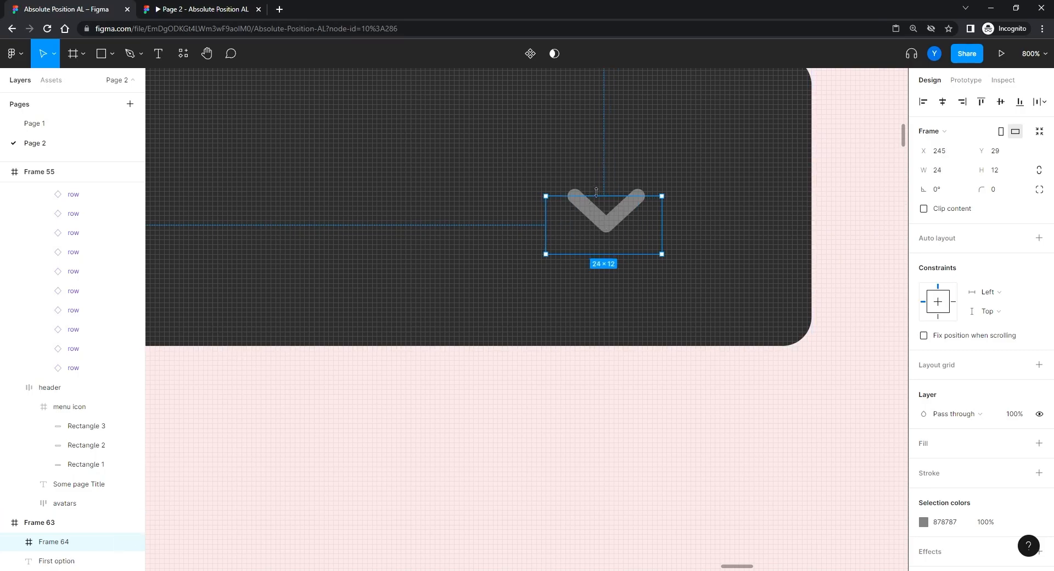
left_click_drag(604, 194, 602, 138)
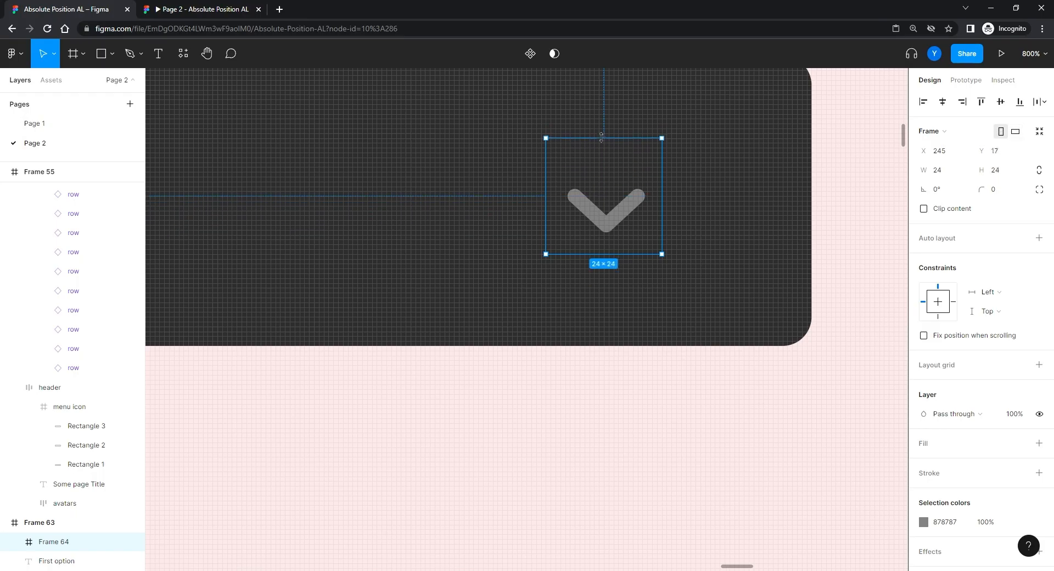
- Center the chevron vertically within its 24 × 24 frame
double_click(602, 228)
left_click(1001, 101)
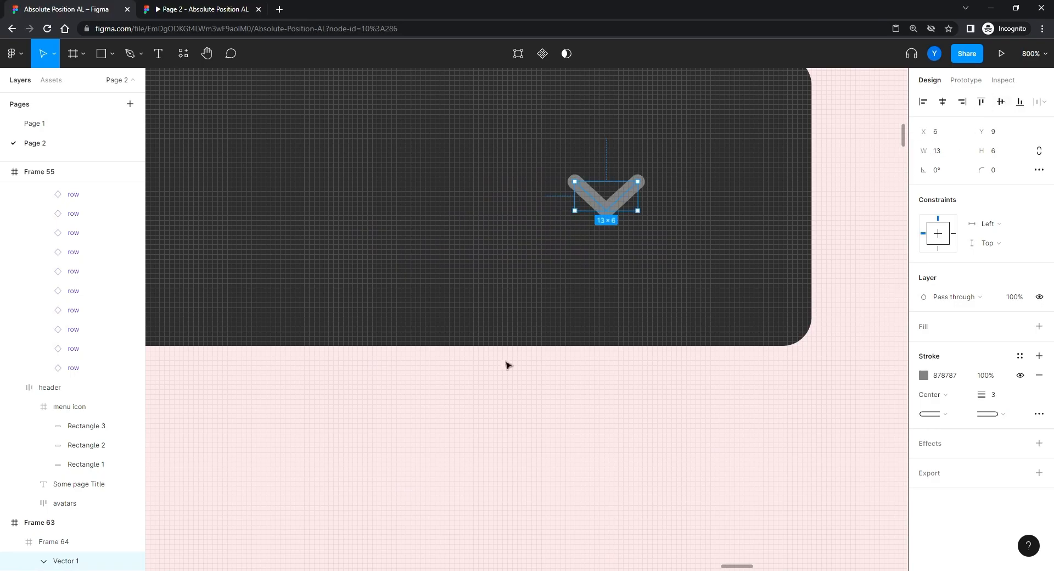
left_click(542, 351)
key("minus")
key("minus")
left_click_drag(367, 405, 420, 421)
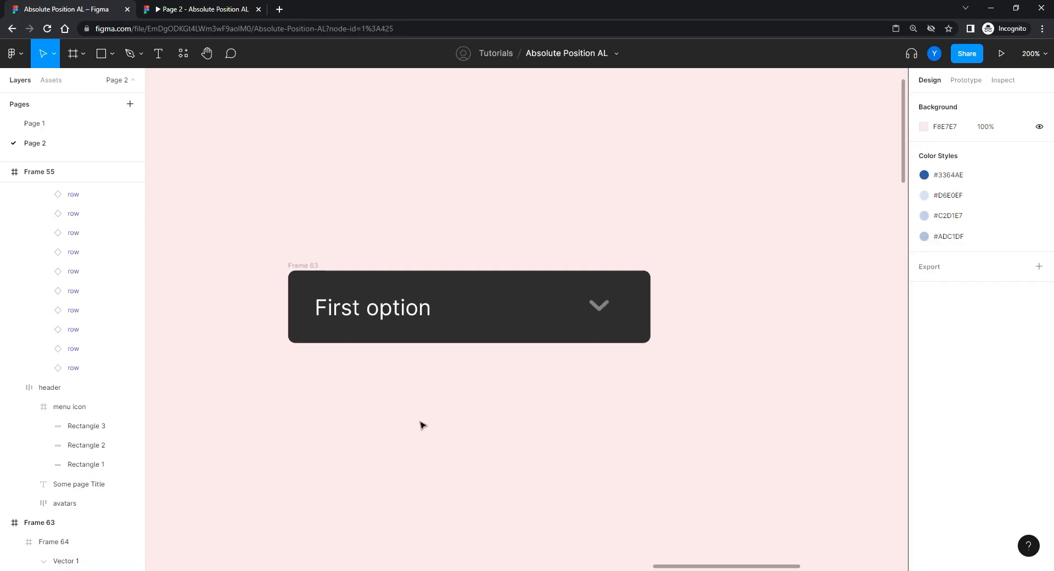
- Set the chevron vector's width to 14 inside its frame
left_click(598, 318)
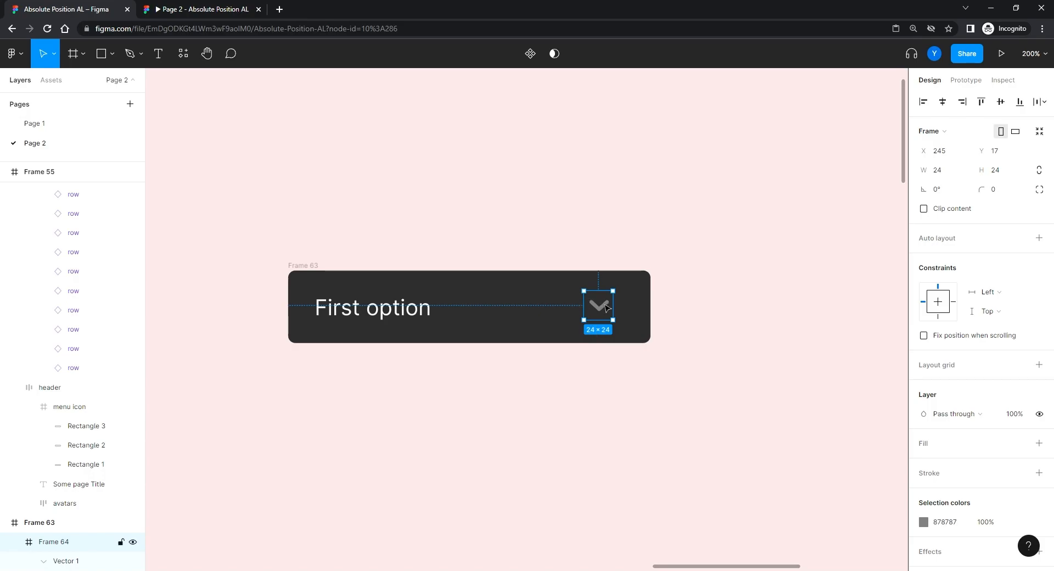
double_click(599, 310)
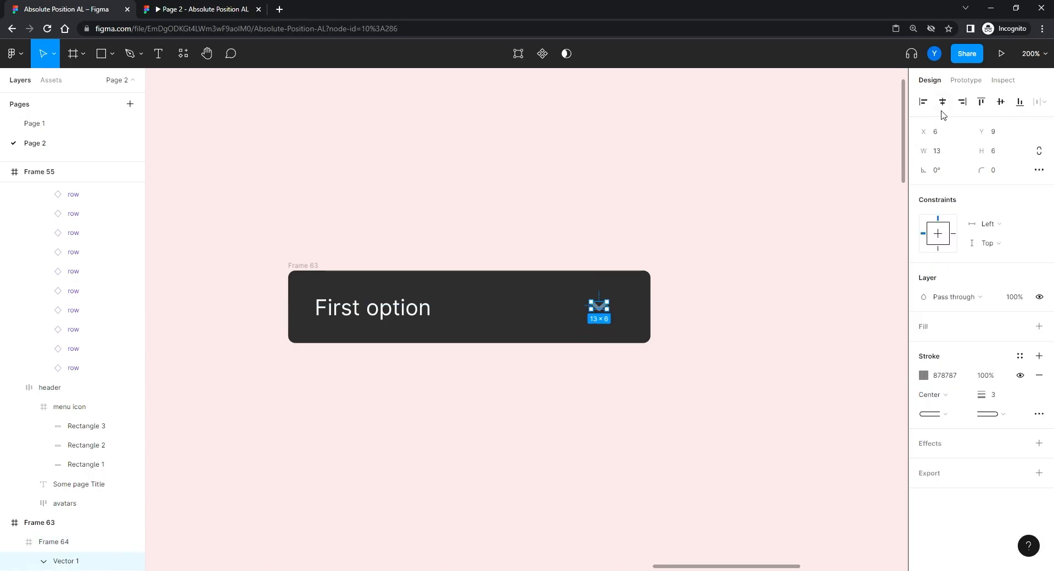
left_click(595, 357)
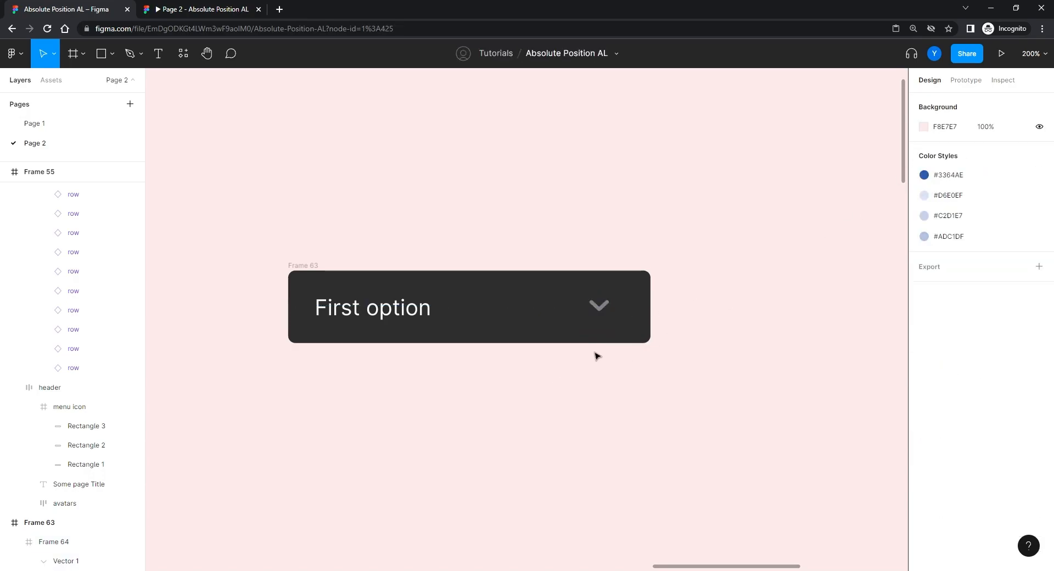
left_click(604, 310)
scroll(501, 400, "up", 6)
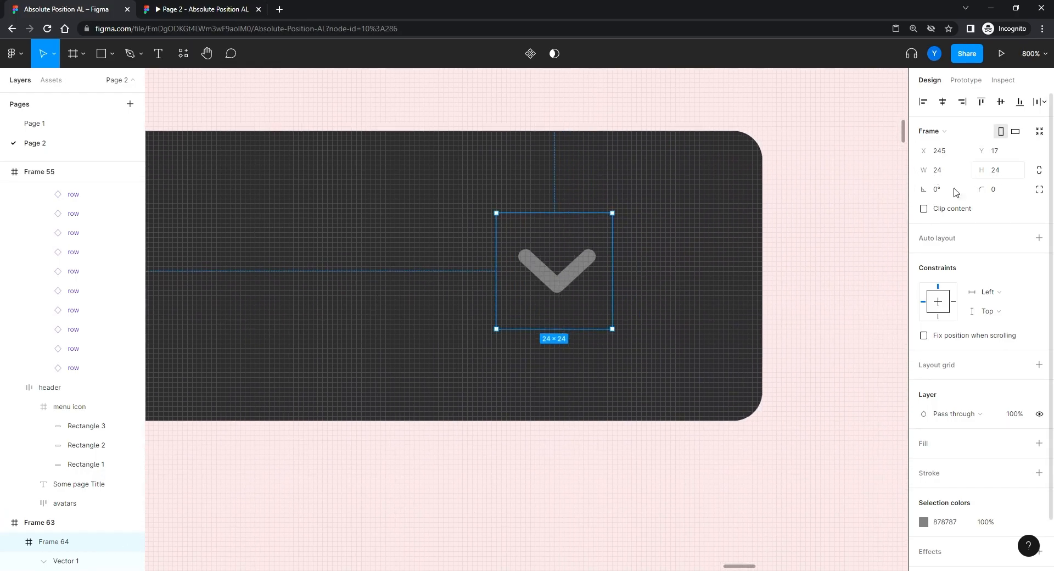
double_click(561, 287)
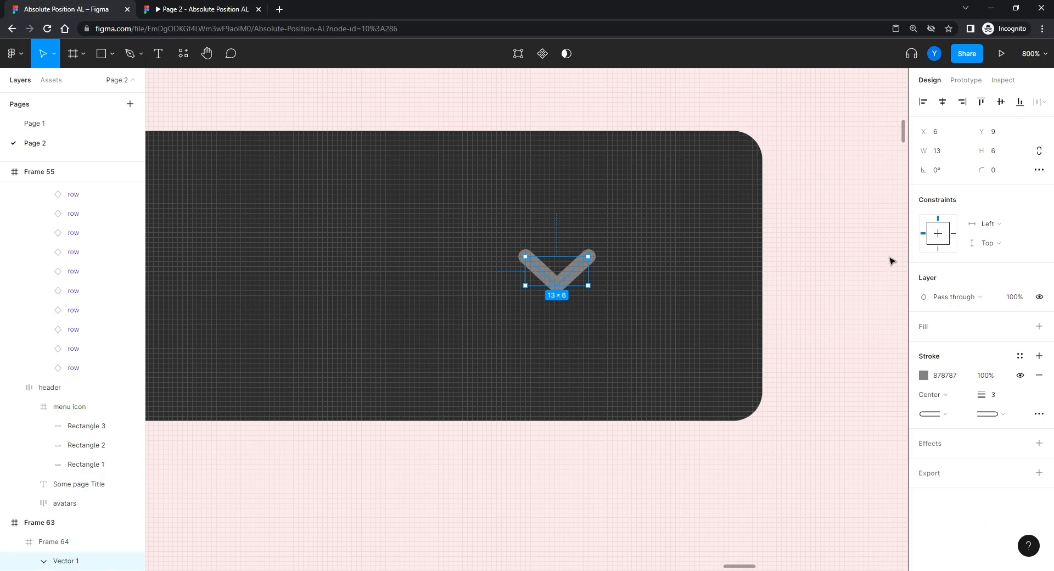
left_click(941, 157)
key("Up")
left_click(599, 431)
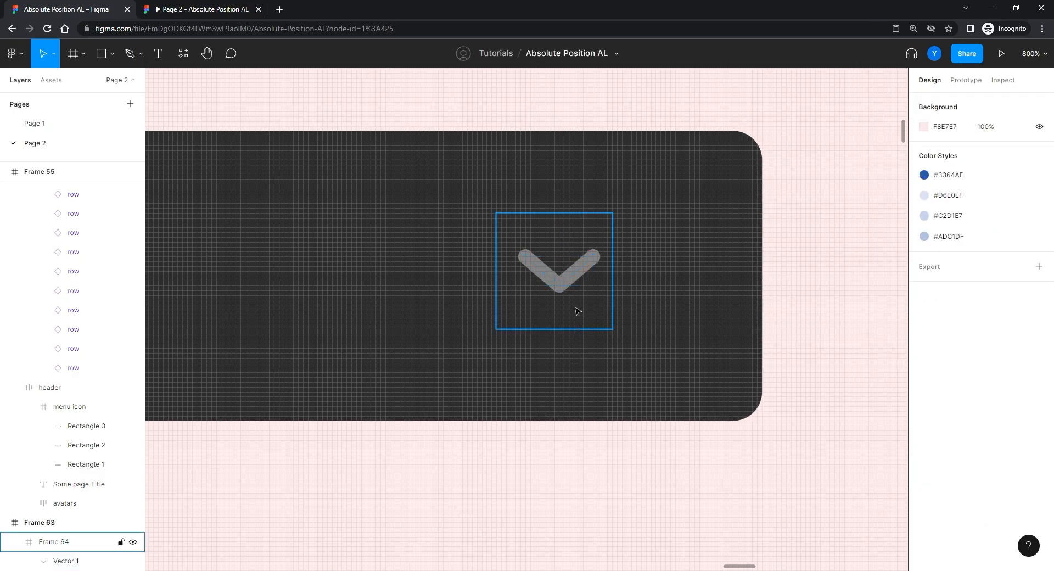
- Center the chevron horizontally within its 24 × 24 frame
double_click(567, 285)
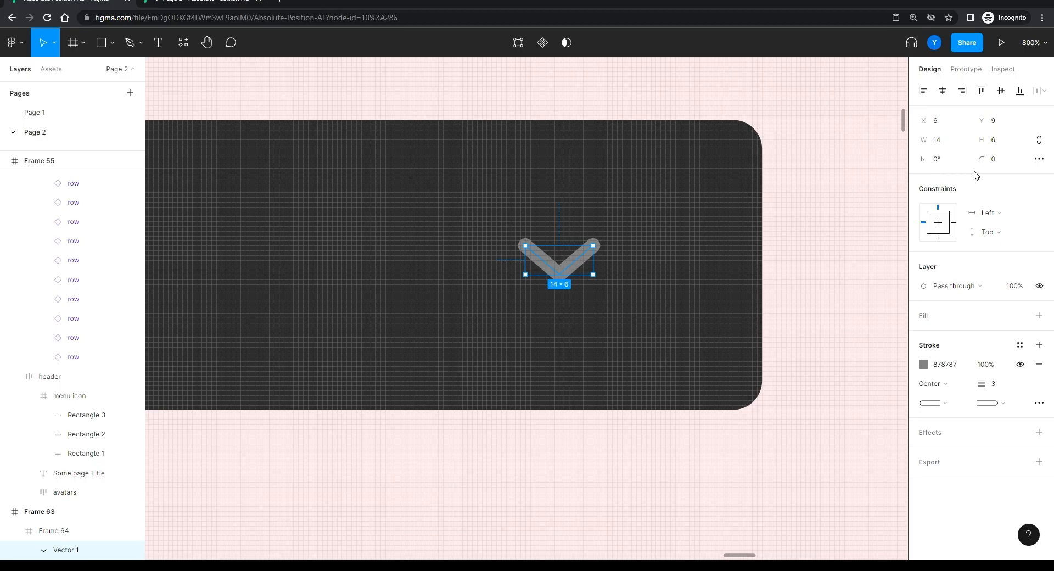
left_click(558, 251)
double_click(575, 268)
left_click(943, 92)
left_click(559, 262)
double_click(557, 268)
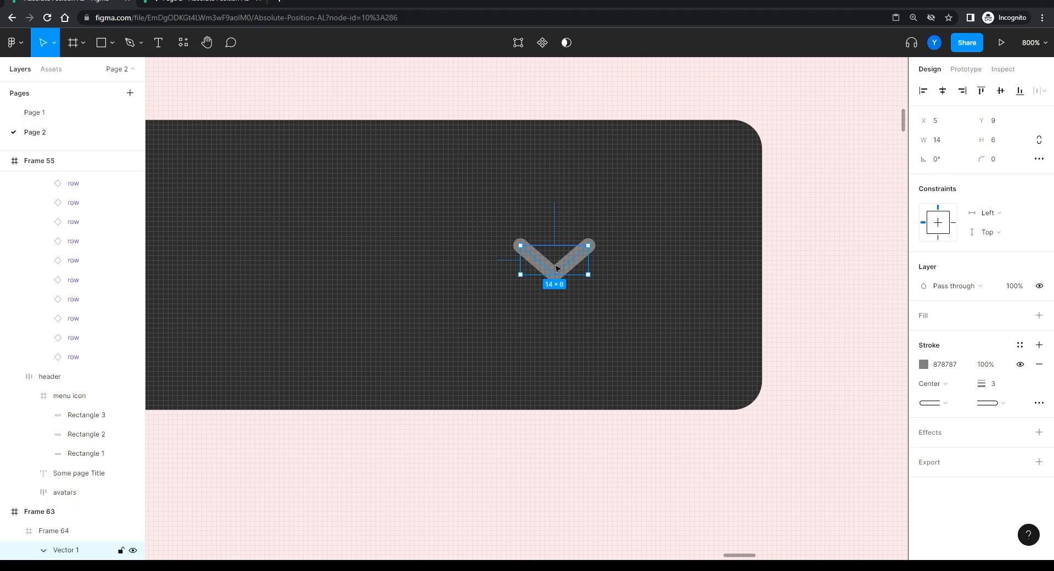
left_click(449, 402)
key("ctrl+minus")
key("ctrl+minus")
left_click_drag(446, 396, 605, 352)
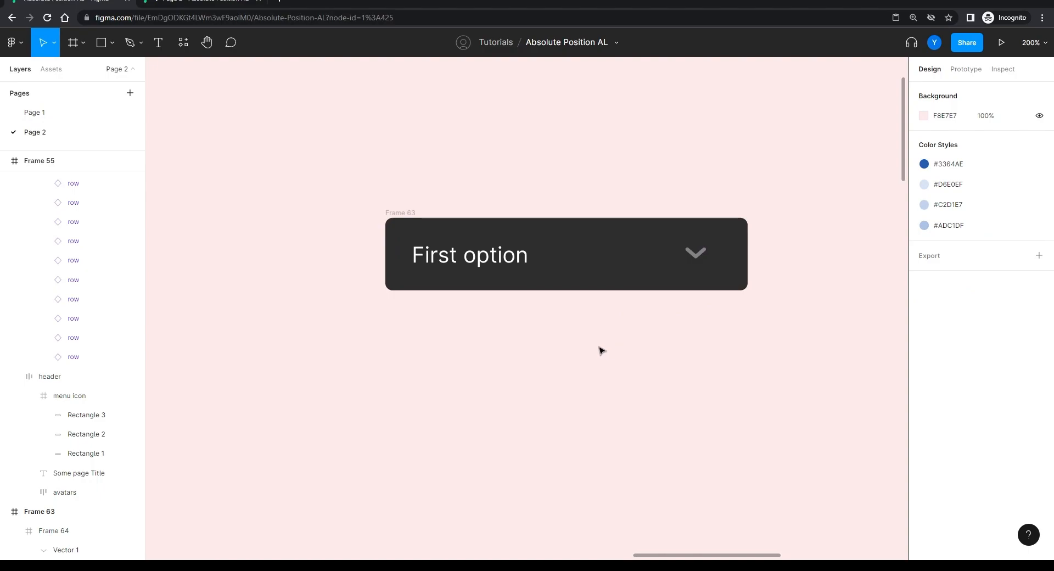
- Add horizontal auto layout to the dropdown field's frame, with a fixed height of 60 and its contents aligned left and vertically centered
left_click(392, 214)
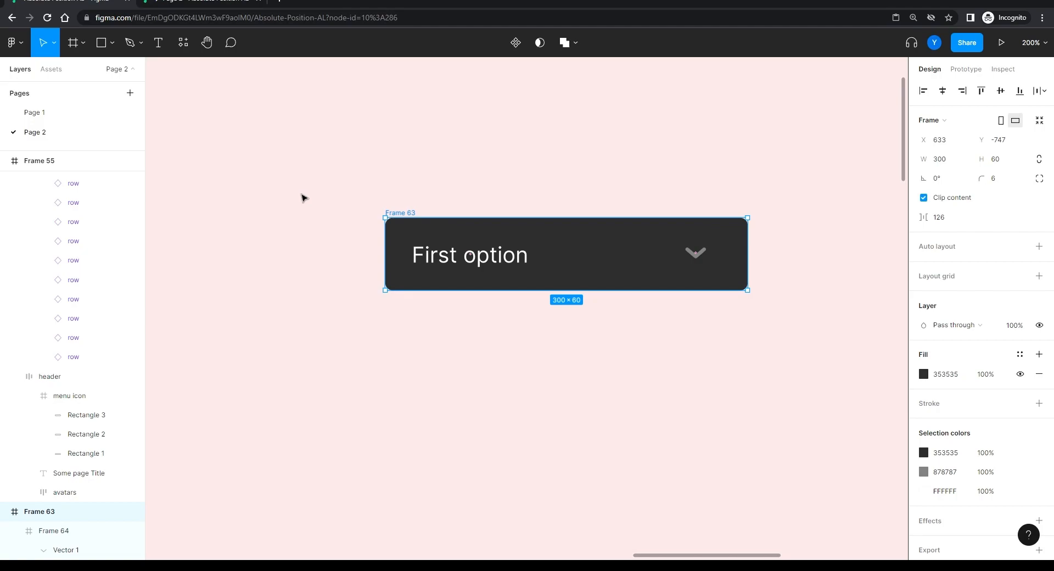
key("shift+a")
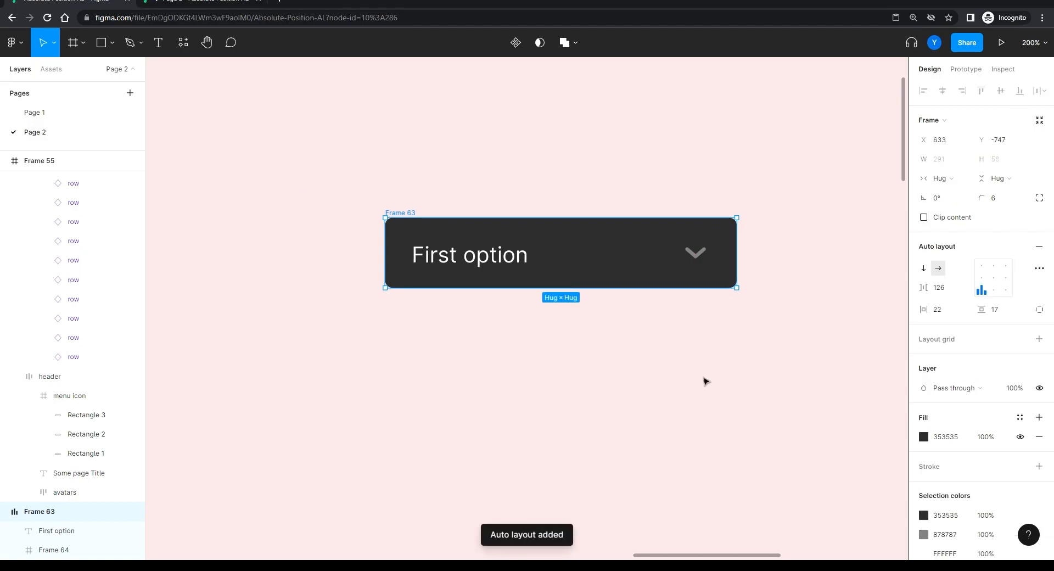
left_click(1014, 180)
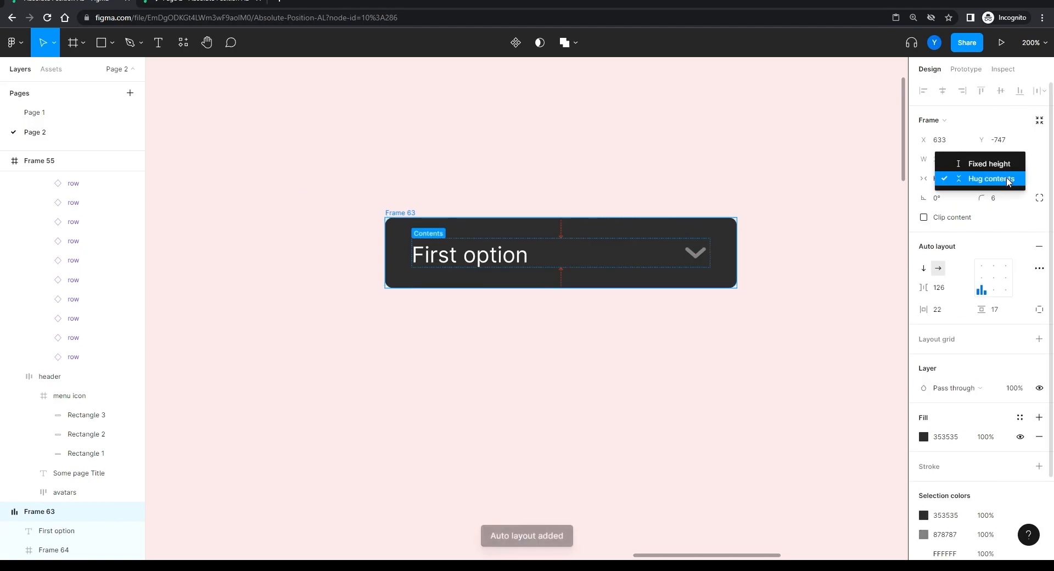
left_click(1005, 161)
left_click(997, 159)
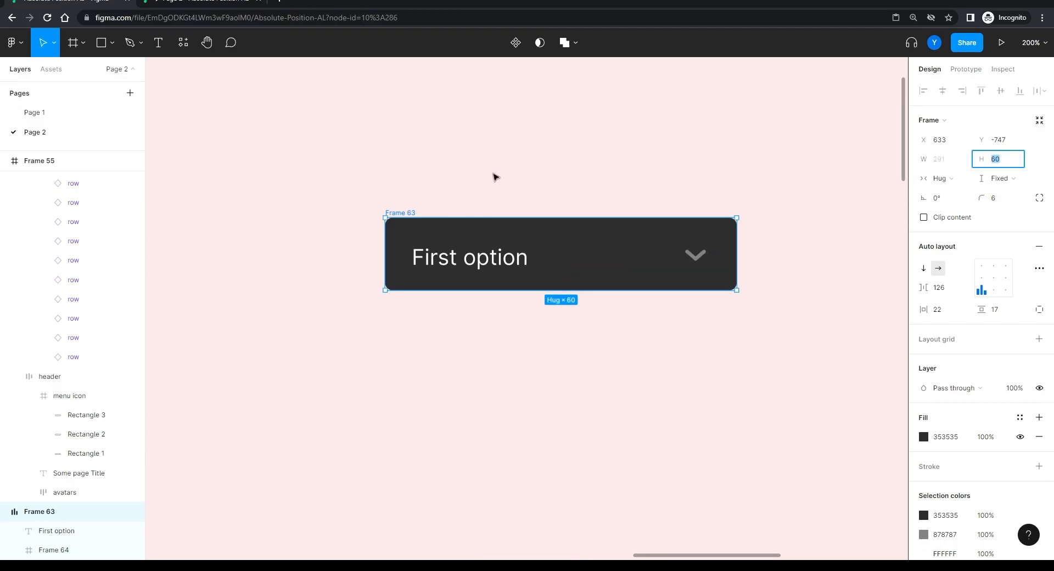
left_click(981, 278)
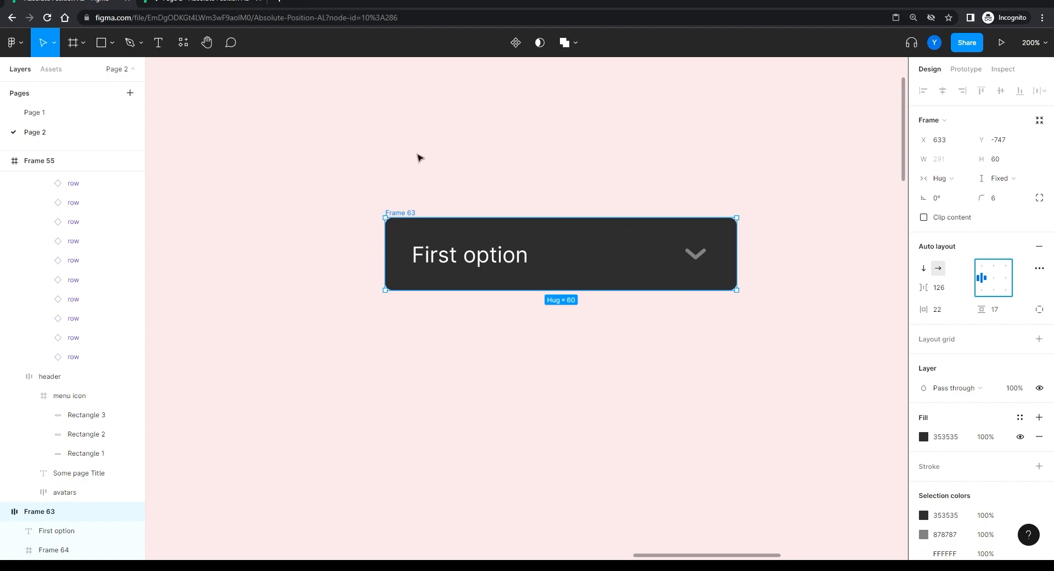
left_click(692, 185)
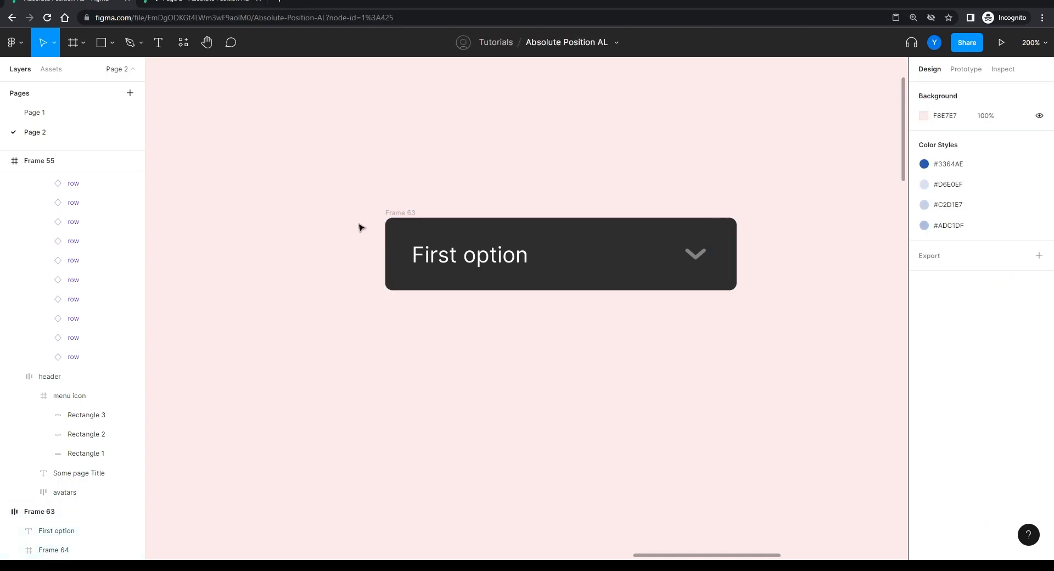
- Give the dropdown field's frame a fixed width of 300
left_click(637, 277)
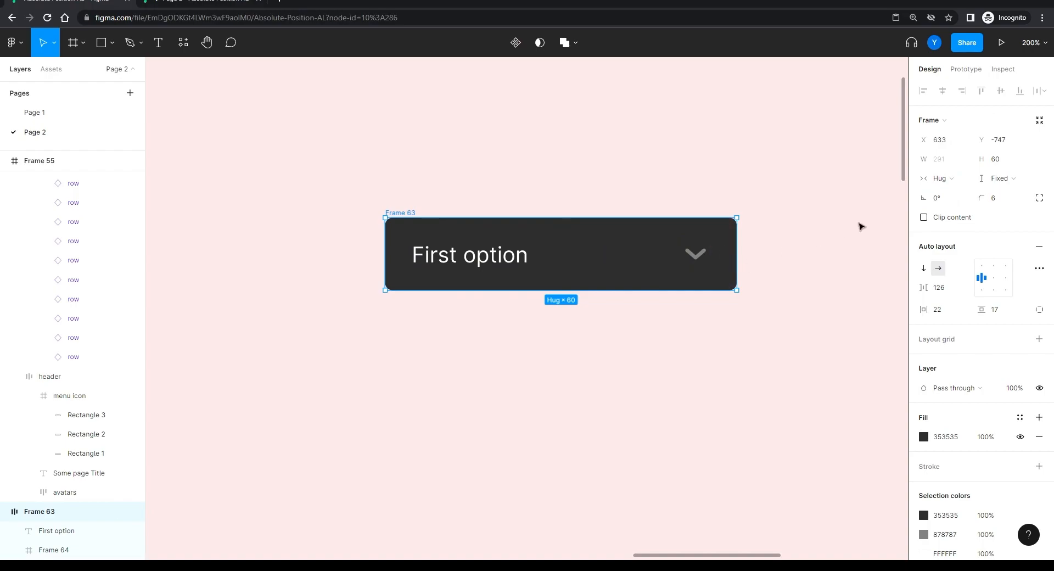
left_click(940, 177)
left_click(949, 164)
left_click(949, 163)
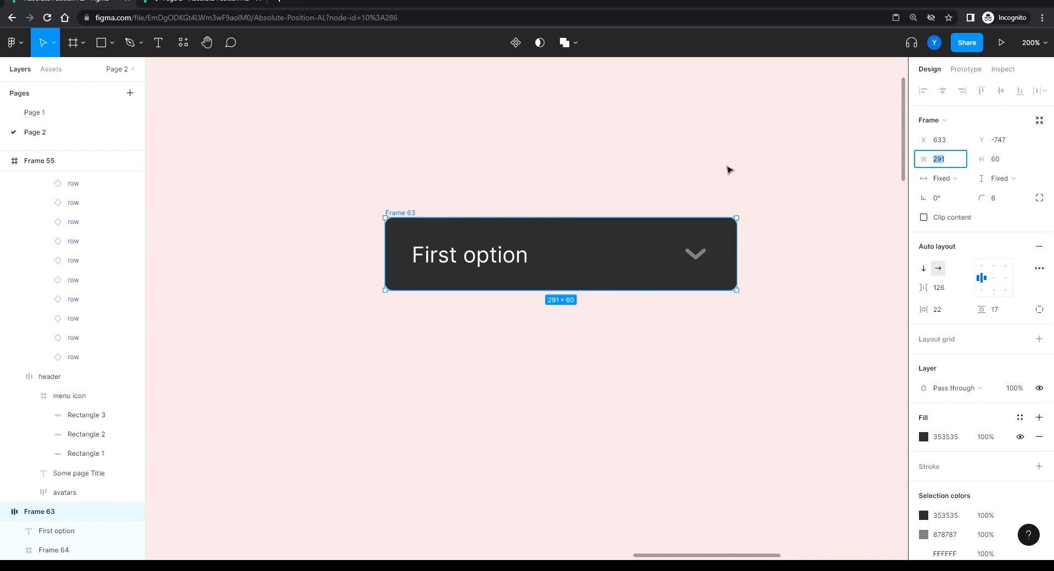
type("300")
key("Return")
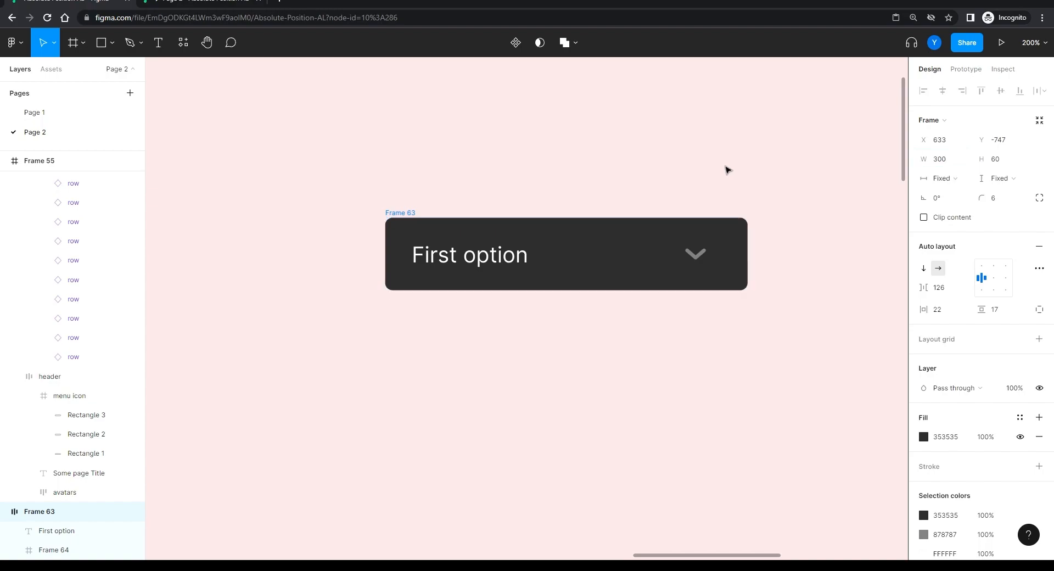
- Set the First option text's horizontal resizing to Fill container
double_click(473, 261)
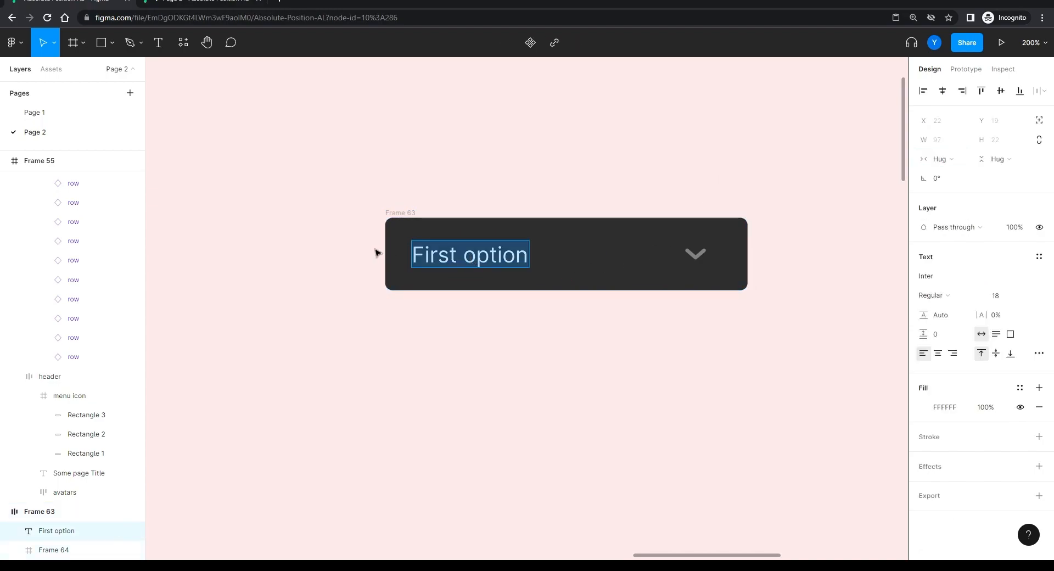
key("Escape")
left_click(946, 159)
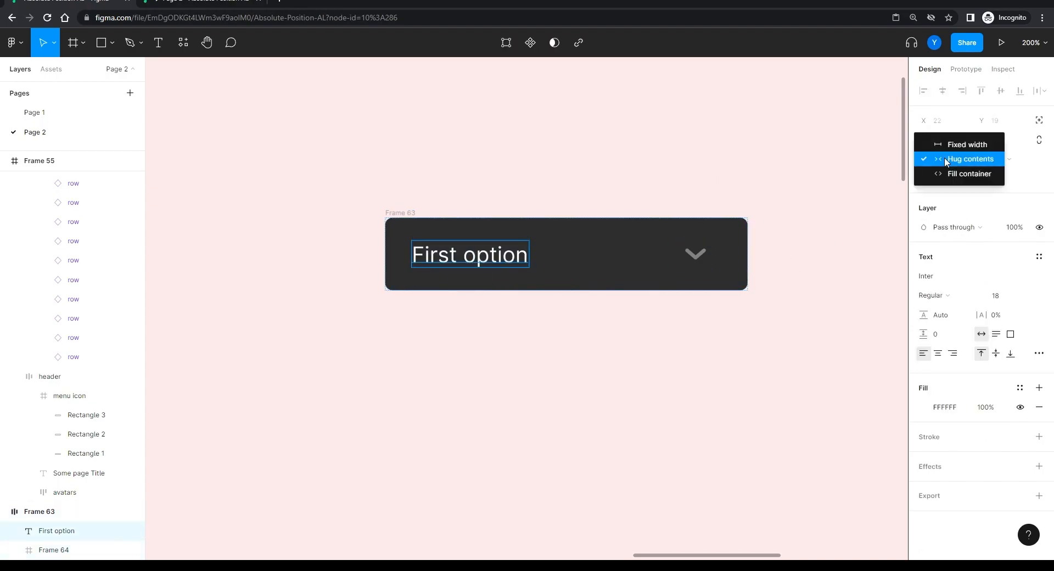
left_click(977, 175)
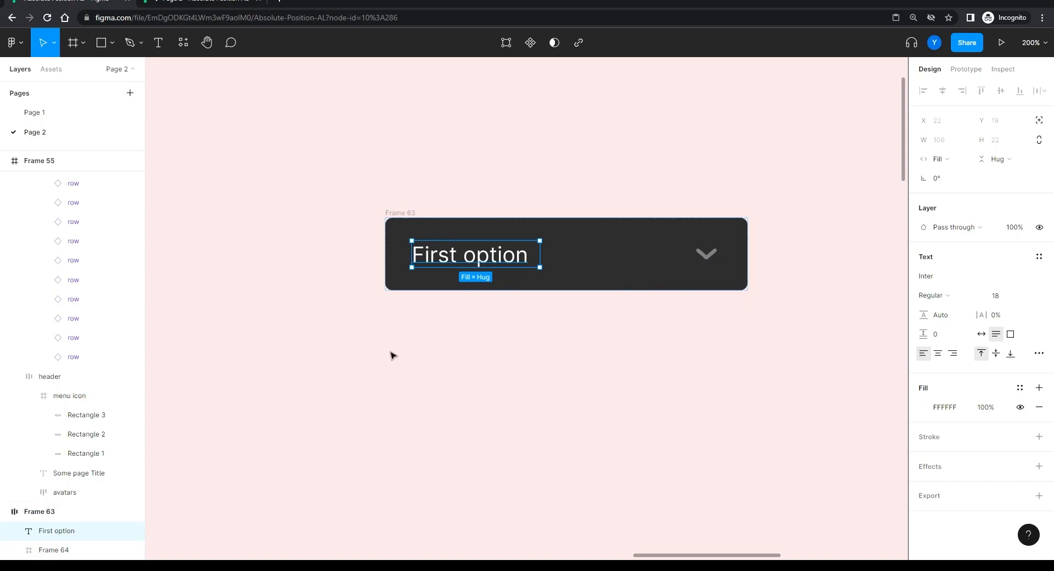
left_click(365, 292)
left_click(398, 213)
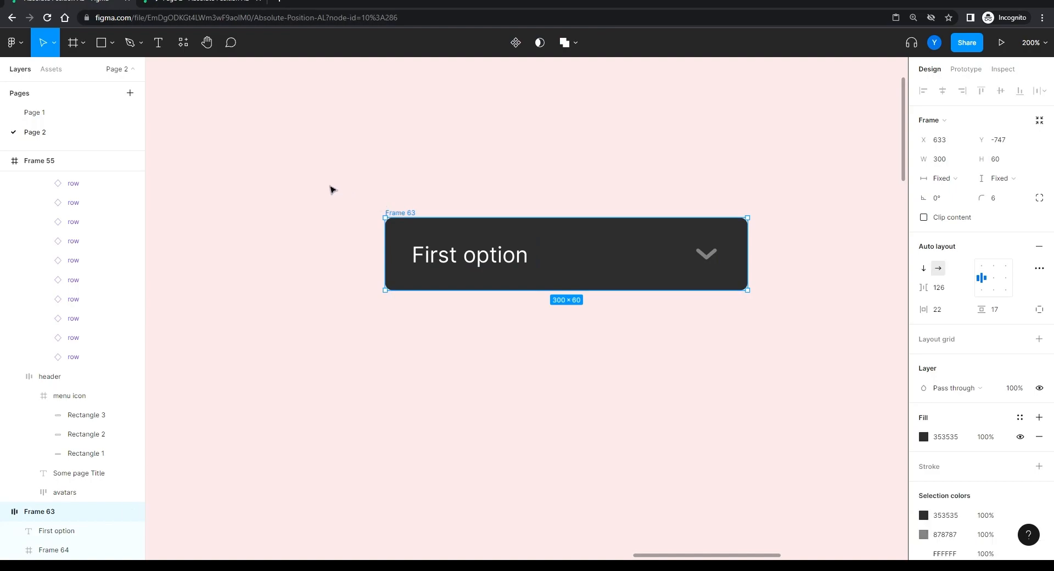
double_click(41, 514)
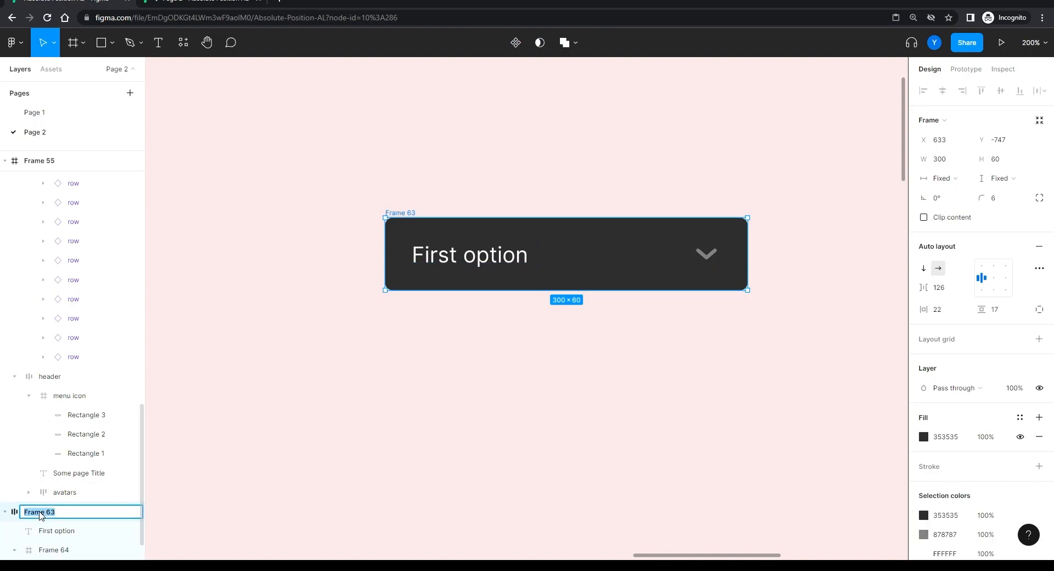
type("שכקגטךא ן")
key("BackSpace")
type("ךןדא ןאקצ")
key("Return")
- Rename the dropdown field's frame as default list item
double_click(43, 517)
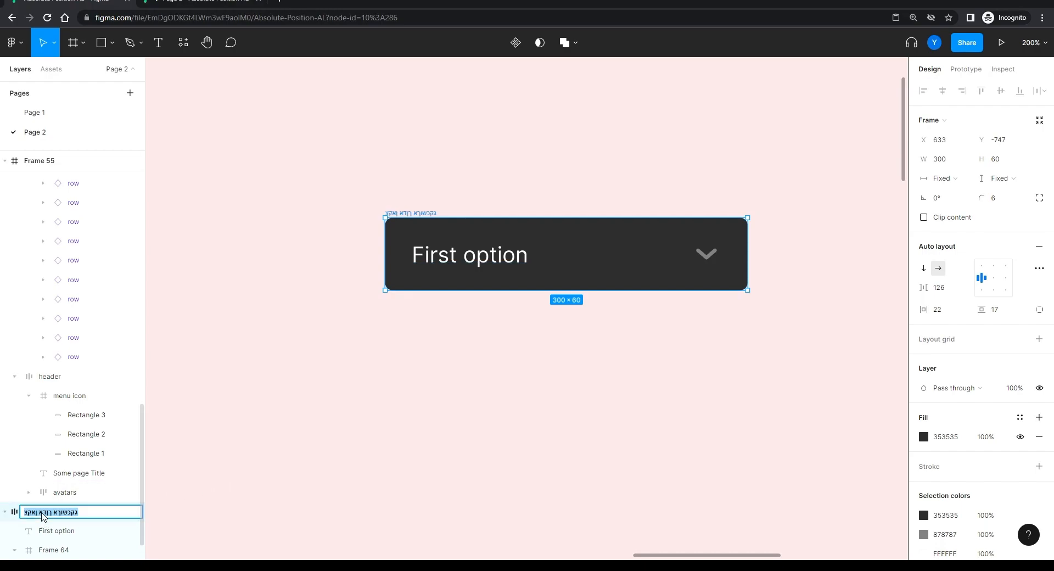
type("default list item")
key("Return")
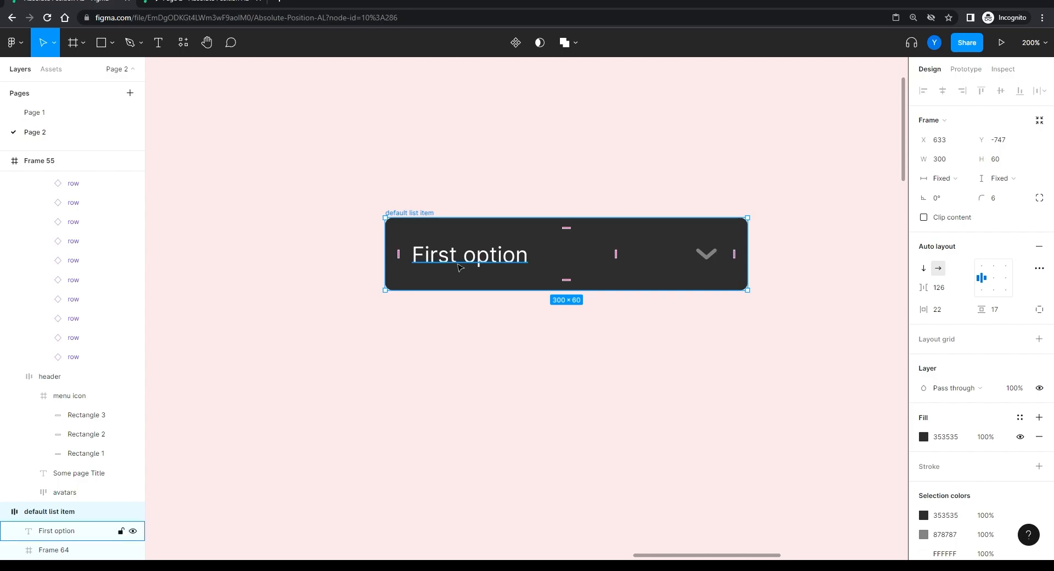
- Duplicate the default list item directly below the original and set the copy's fill to 171717
key("minus")
left_click_drag(631, 358, 602, 265)
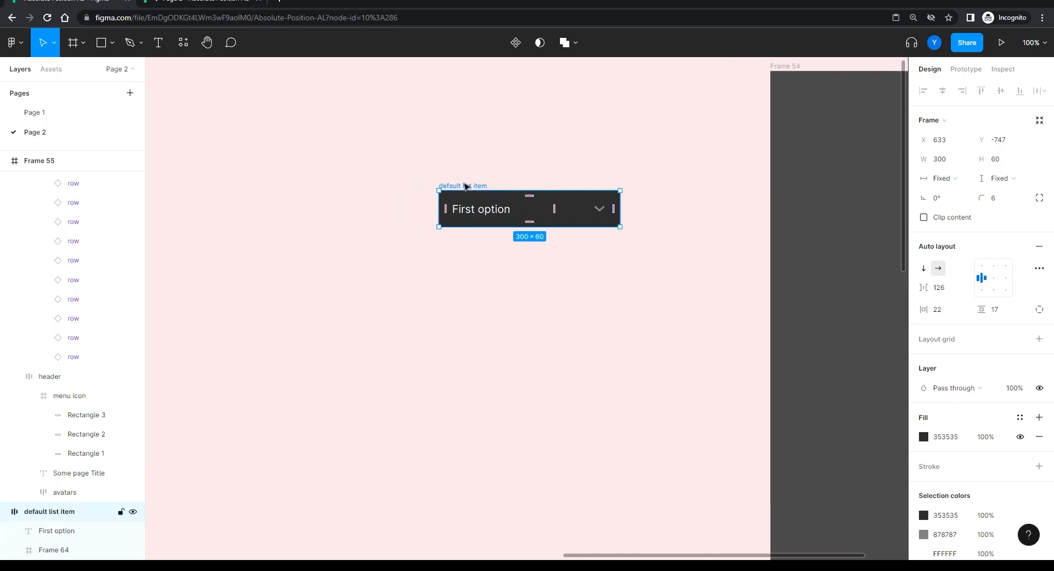
left_click_drag(465, 187, 468, 234)
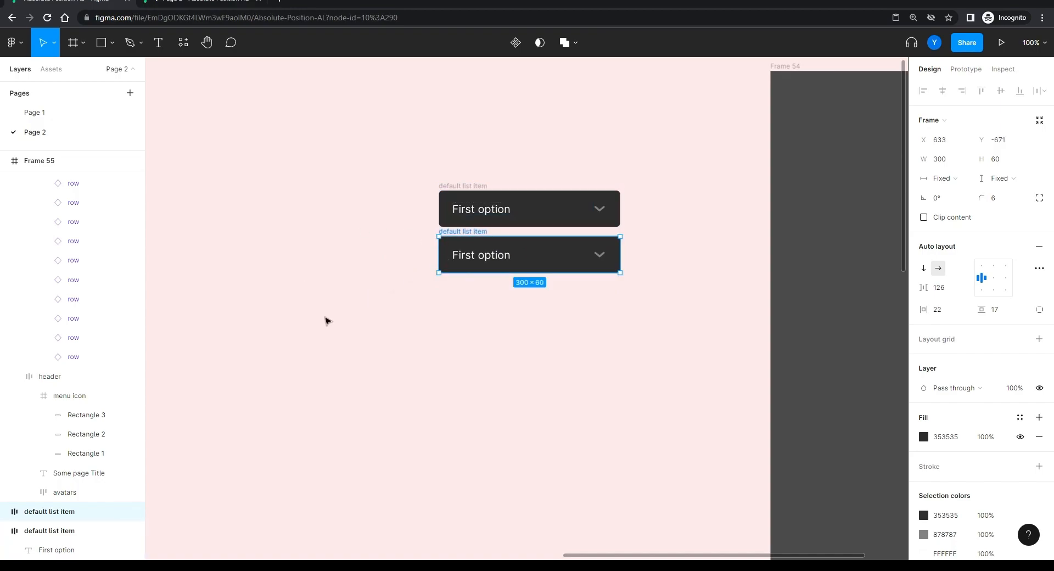
left_click(941, 438)
type("171717")
key("Return")
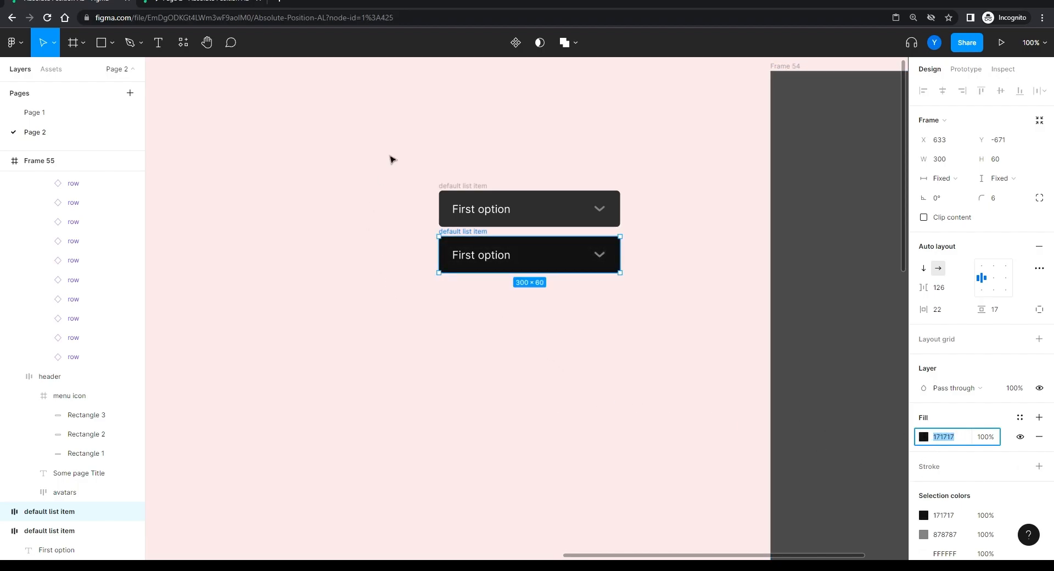
- Move both list items together up and to the left, with the darker one at about X 566, Y -697
left_click_drag(388, 156, 689, 331)
left_click_drag(550, 255, 511, 239)
left_click(511, 348)
left_click_drag(384, 338, 413, 334)
- Rename the darker duplicate's frame as list item
key("ctrl+plus")
left_click(36, 511)
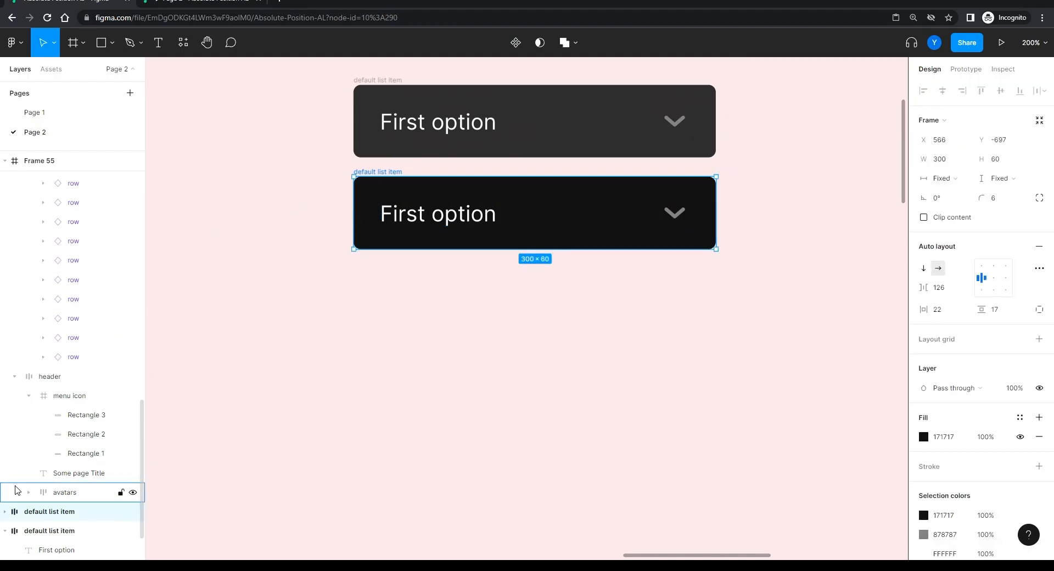
double_click(35, 515)
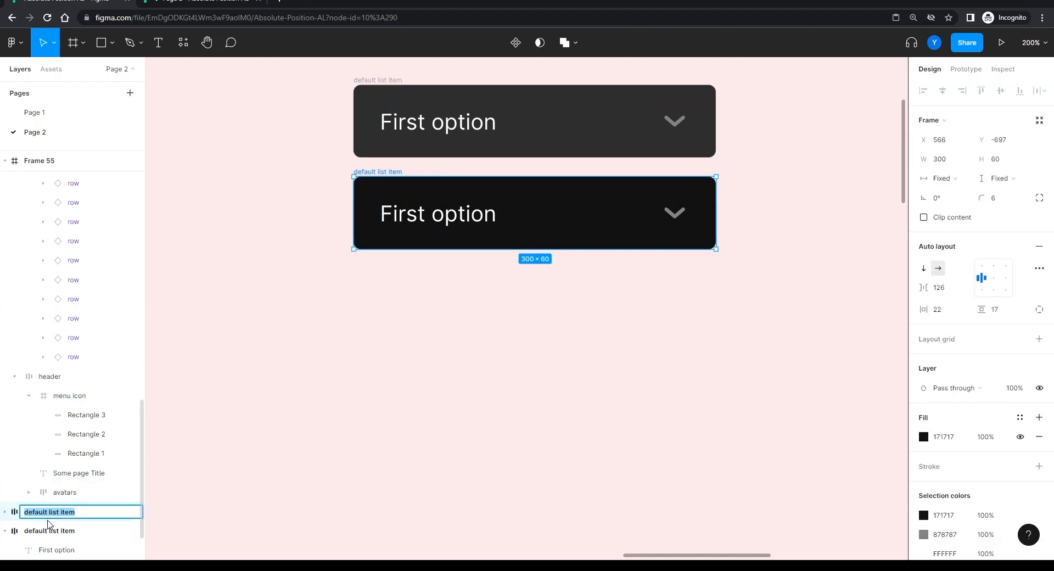
double_click(43, 513)
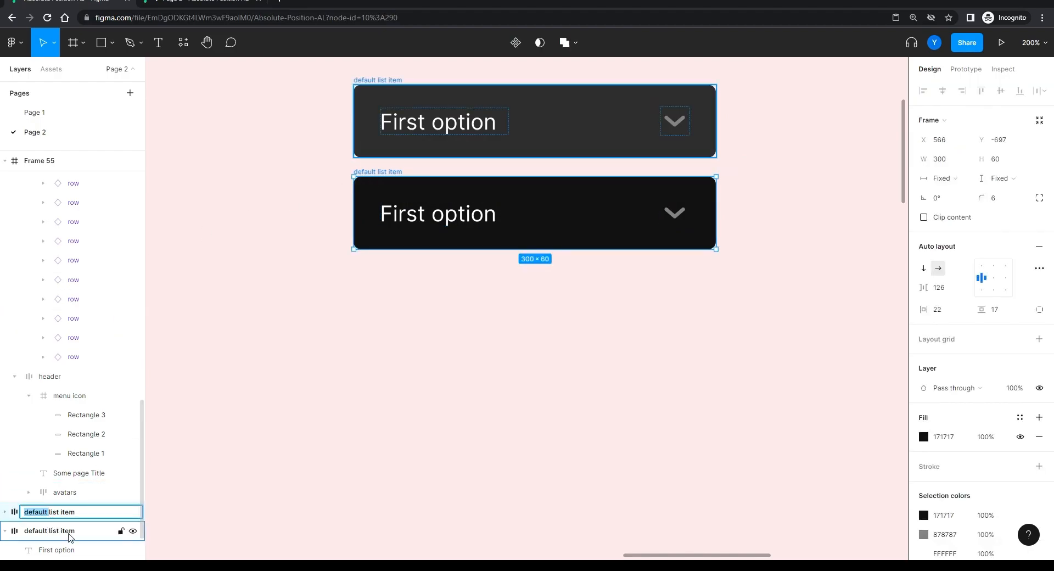
key("BackSpace")
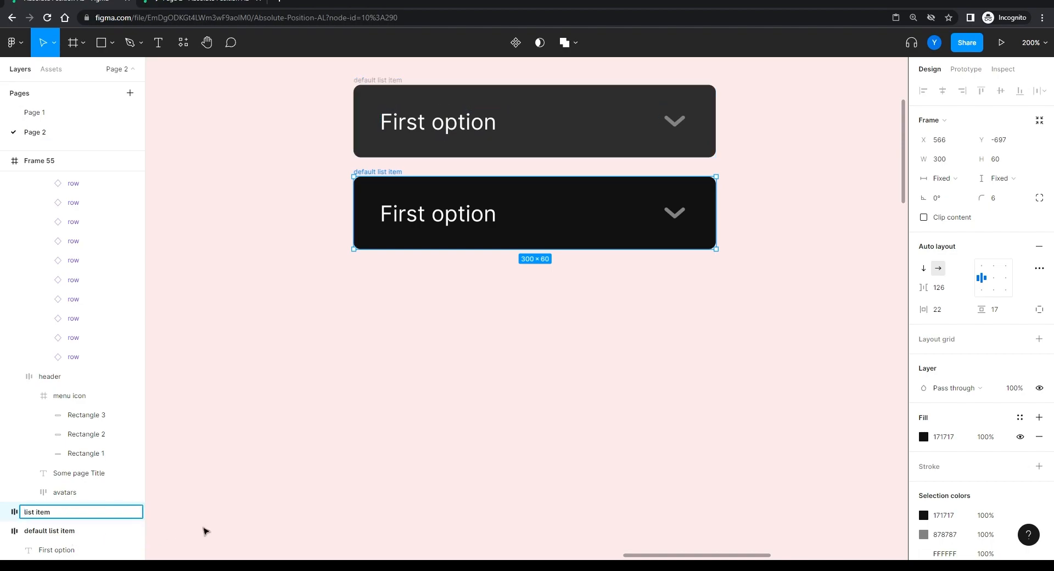
left_click(347, 307)
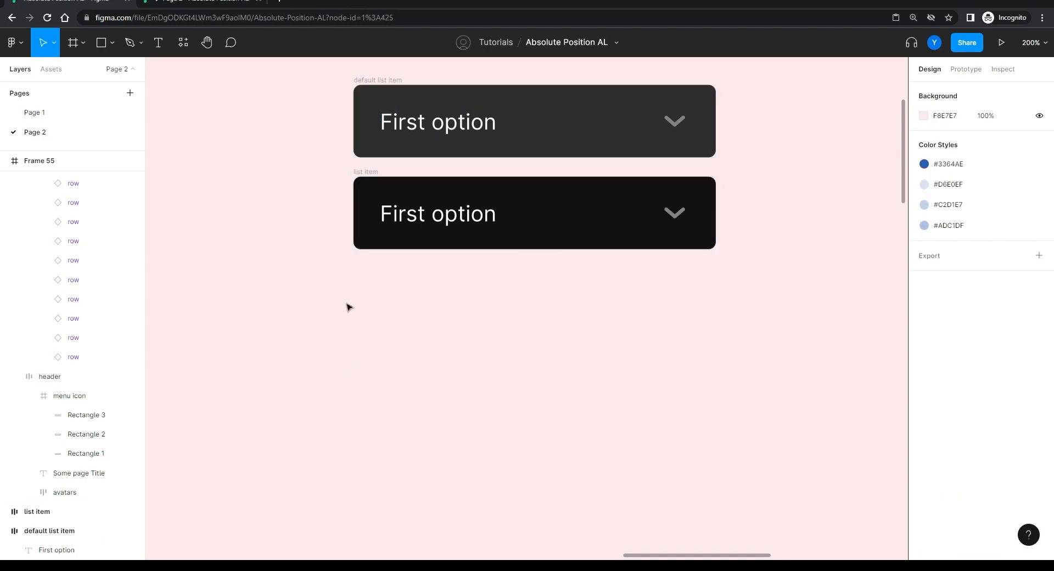
- Replace the word First with Second in the darker list item's text
double_click(414, 216)
left_click_drag(429, 215, 316, 220)
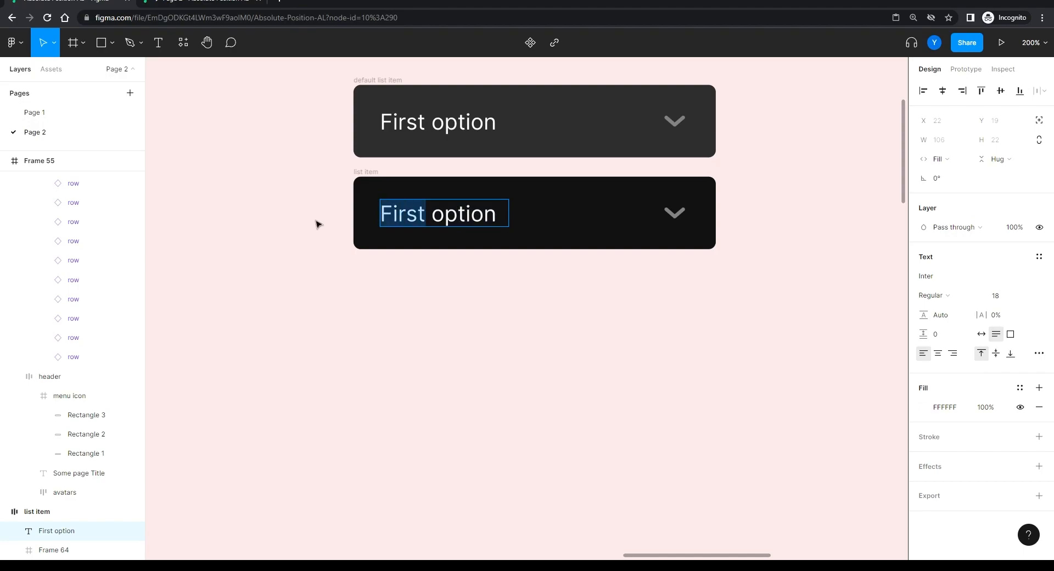
type("Second")
key("Return")
key("Escape")
- Delete the chevron frame from the darker list item
left_click_drag(509, 213, 583, 212)
key("ctrl+z")
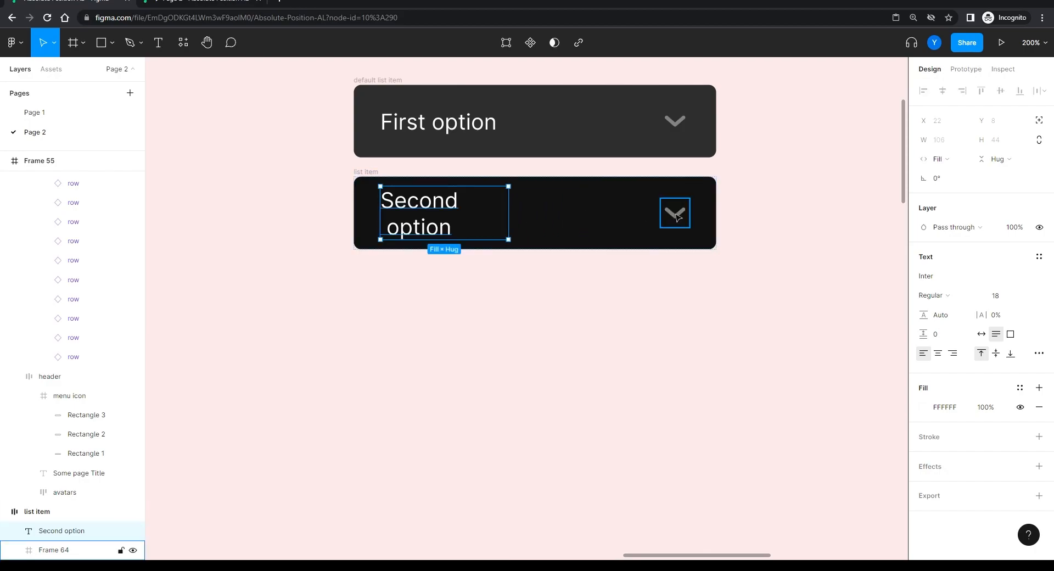
left_click(675, 213)
key("Delete")
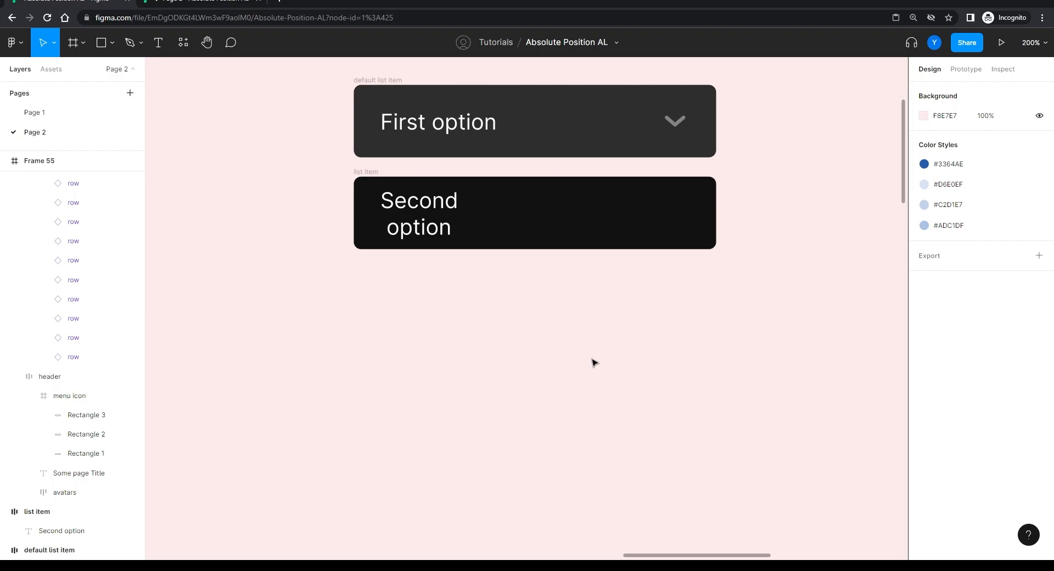
- Remove the line break and the extra space from the darker item's text so it reads Second option on one line
left_click(420, 230)
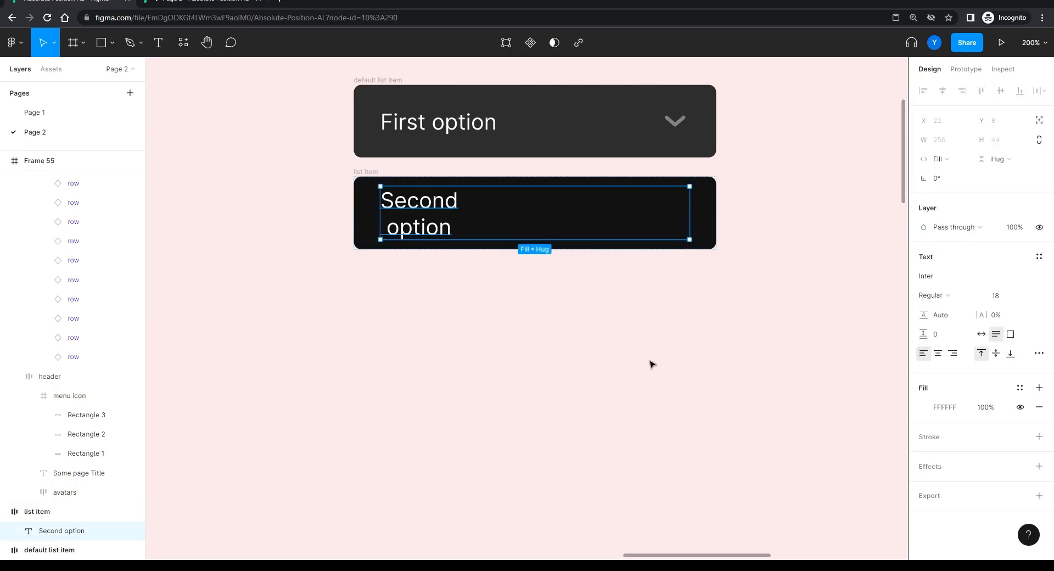
double_click(474, 200)
left_click(474, 200)
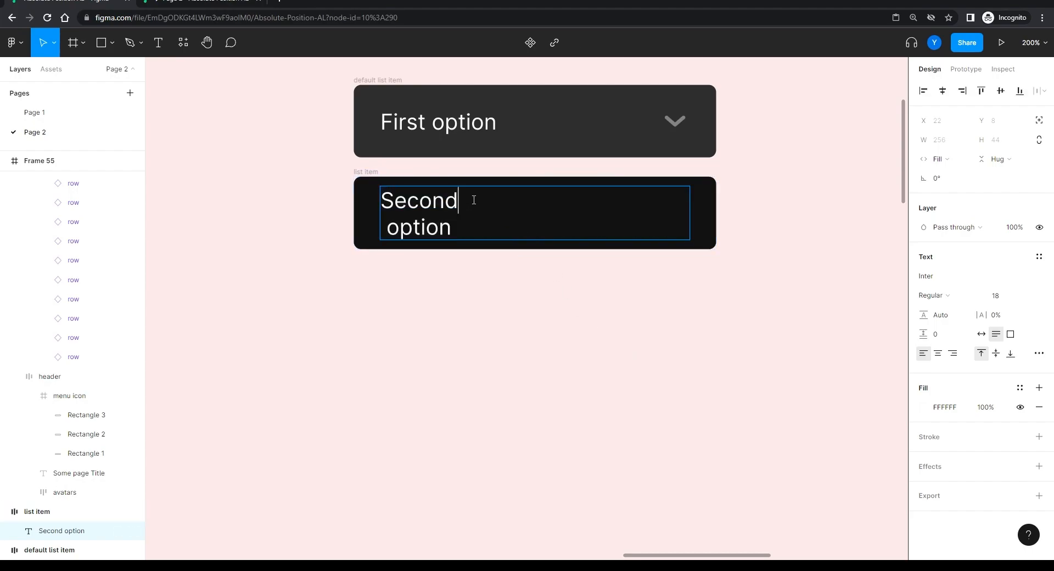
key("Delete")
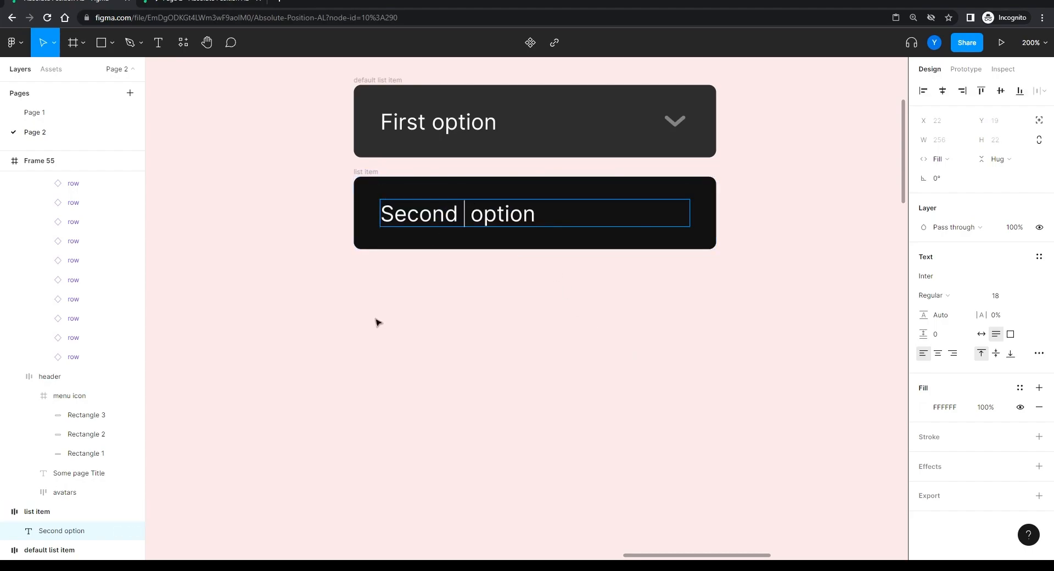
key("Escape")
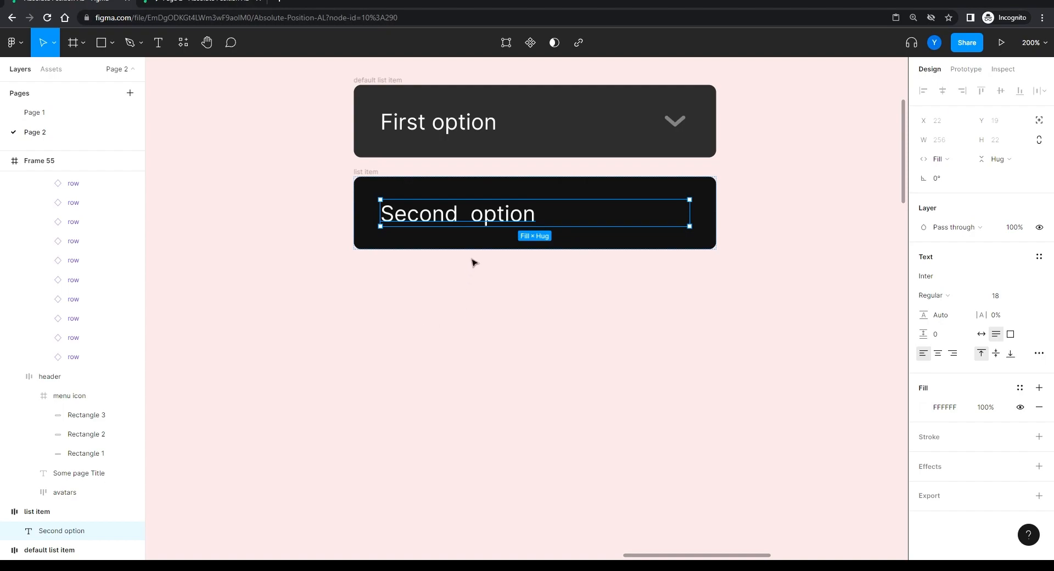
double_click(475, 215)
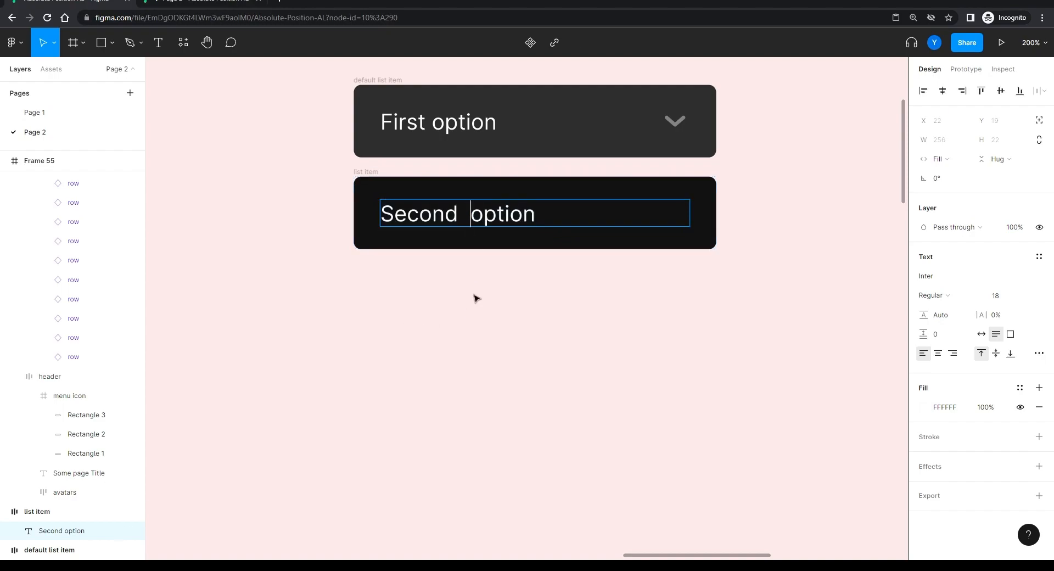
key("BackSpace")
key("Escape")
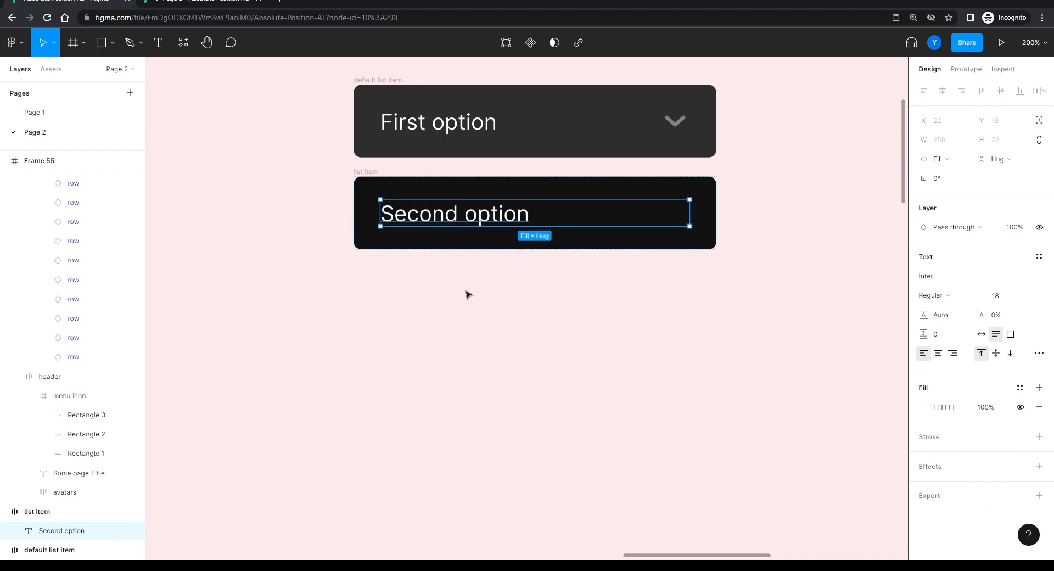
left_click(468, 295)
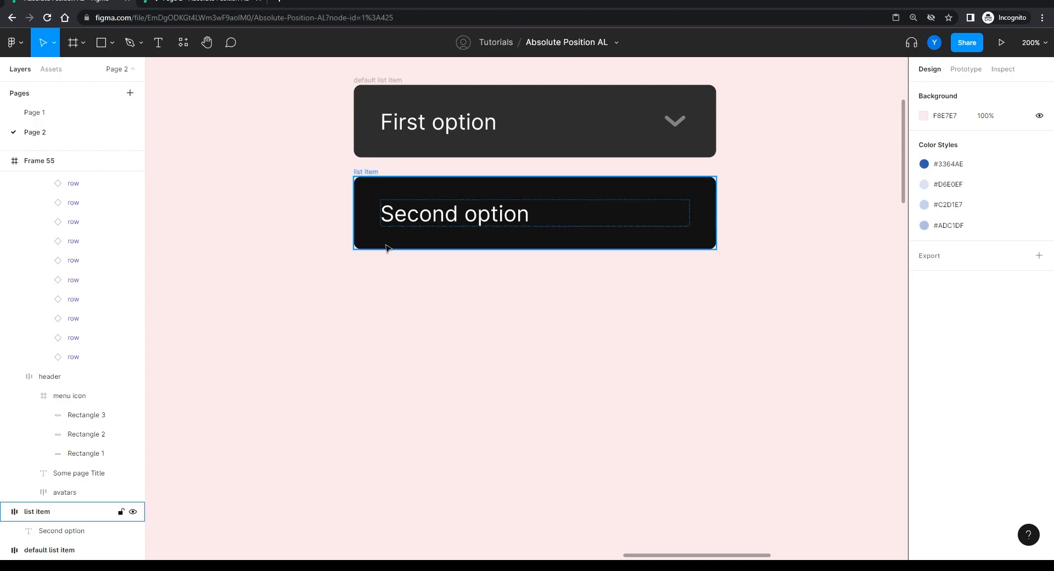
- Set the Second option list item's corner radius to 0
left_click(694, 197)
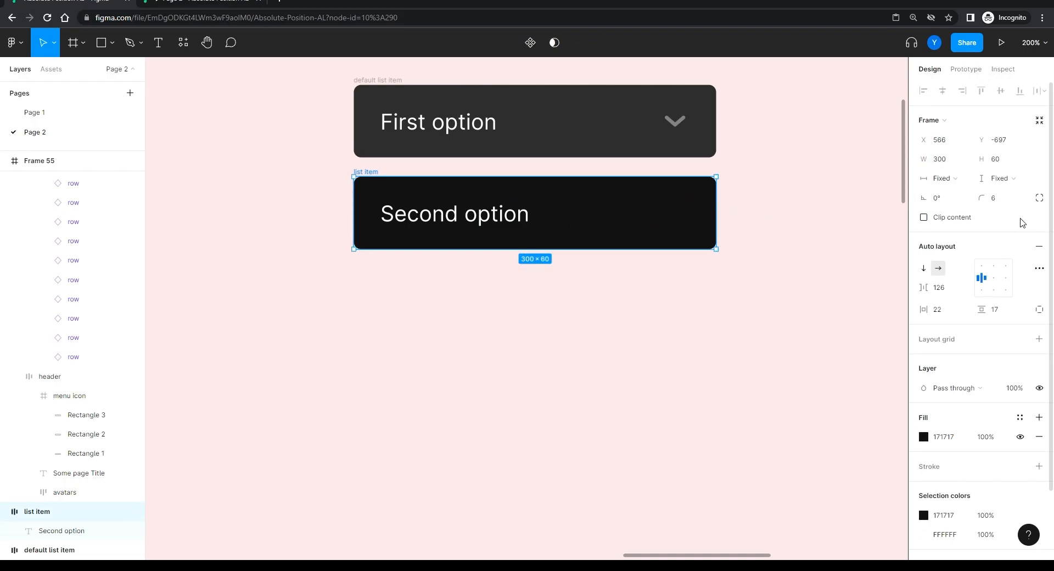
left_click(1008, 200)
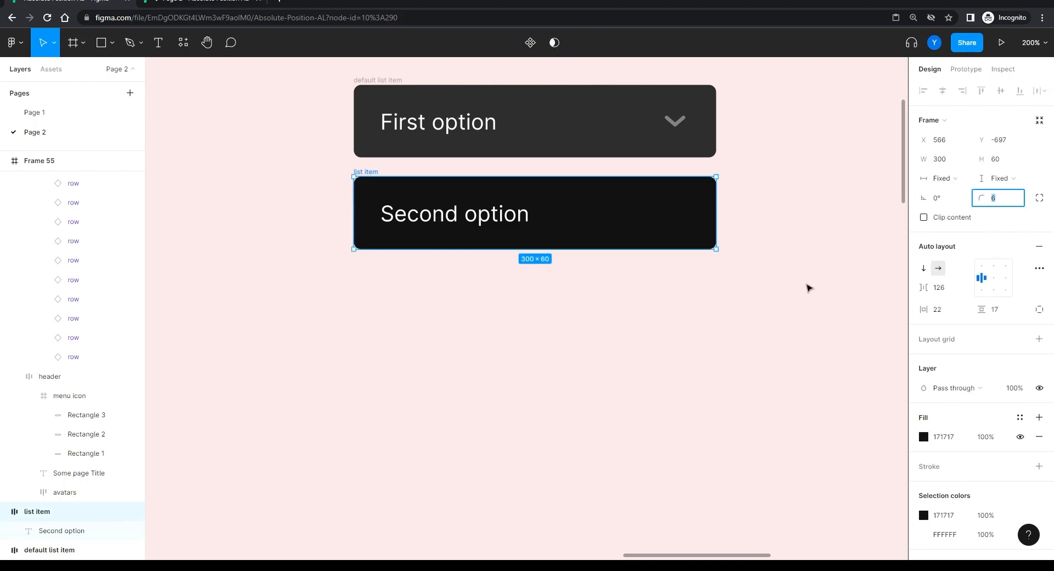
type("0")
key("Return")
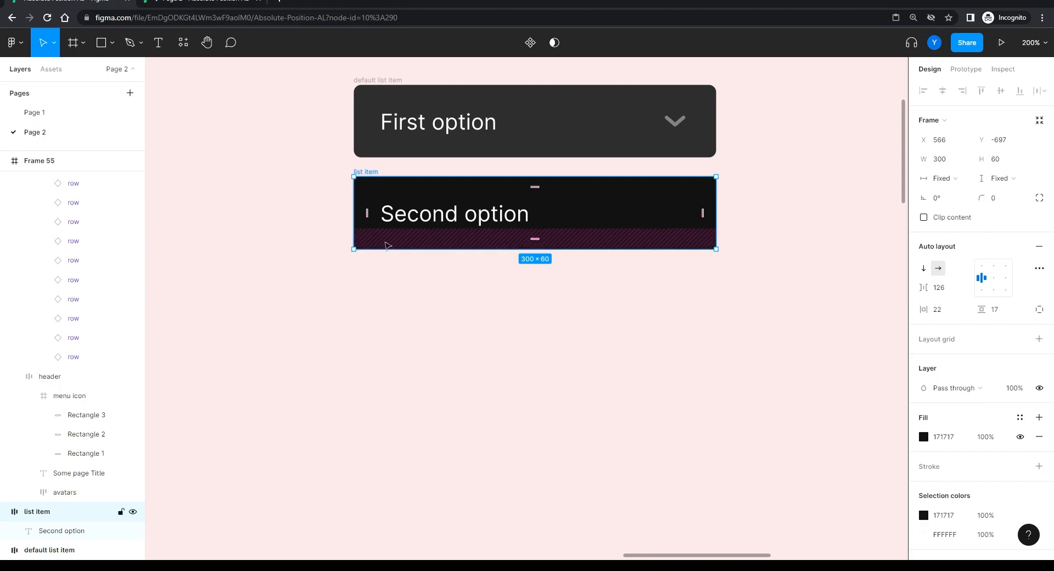
left_click(266, 198)
- Duplicate the Second option list item flush beneath itself and change the copy's text to Third option
left_click_drag(369, 174, 366, 246)
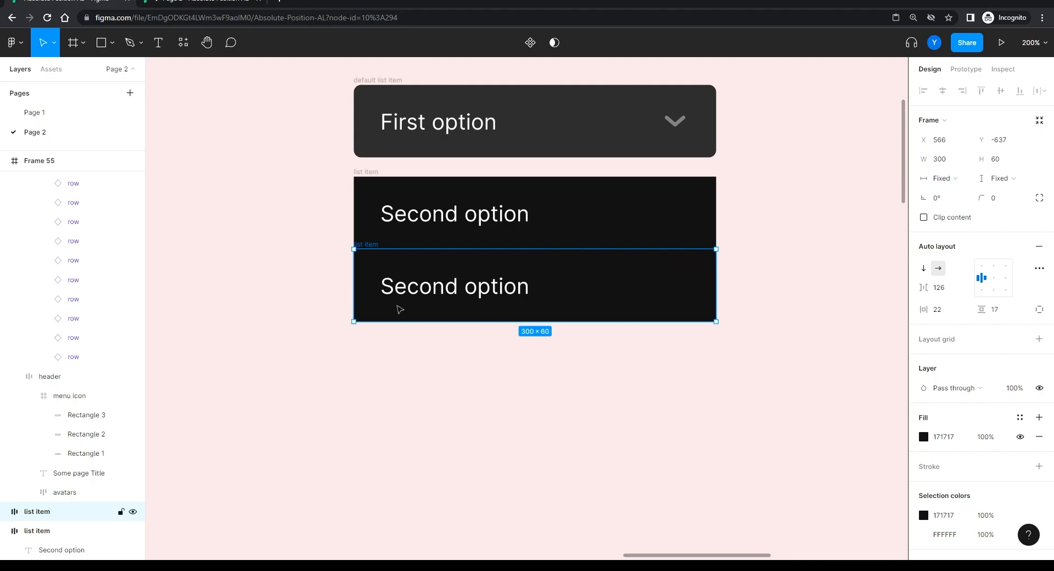
left_click(450, 291)
double_click(437, 288)
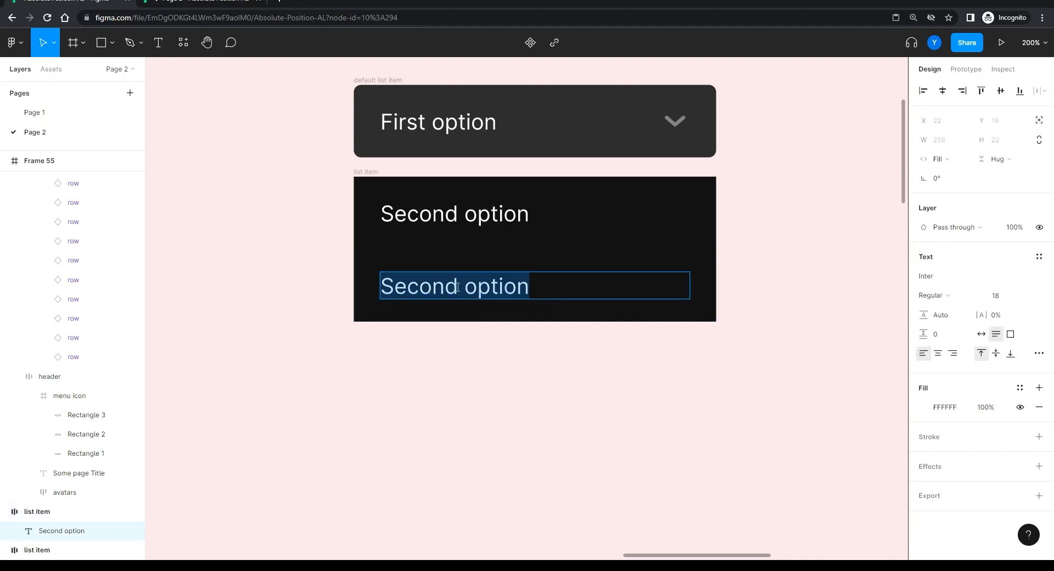
left_click_drag(457, 288, 344, 293)
type("Third")
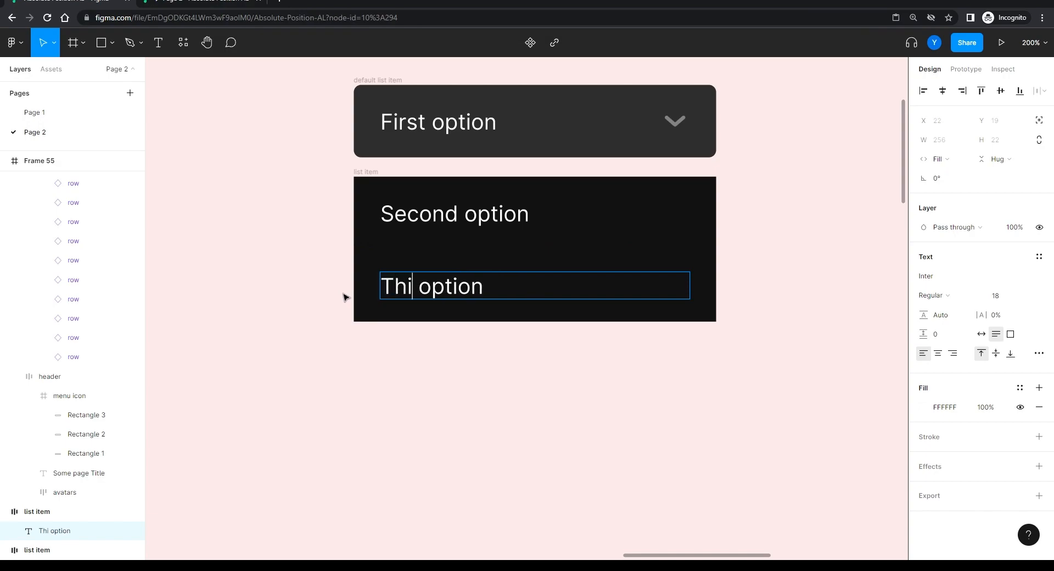
key("Escape")
- Wrap the Second option and Third option items in a vertical auto layout frame and name it list items
left_click_drag(760, 167, 277, 367)
key("shift+a")
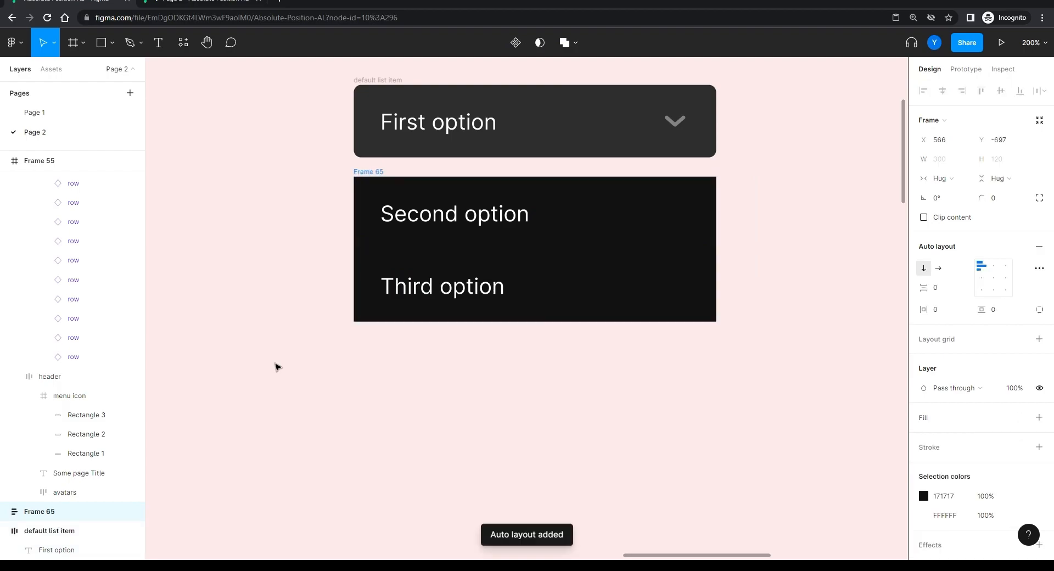
double_click(33, 513)
type("lis")
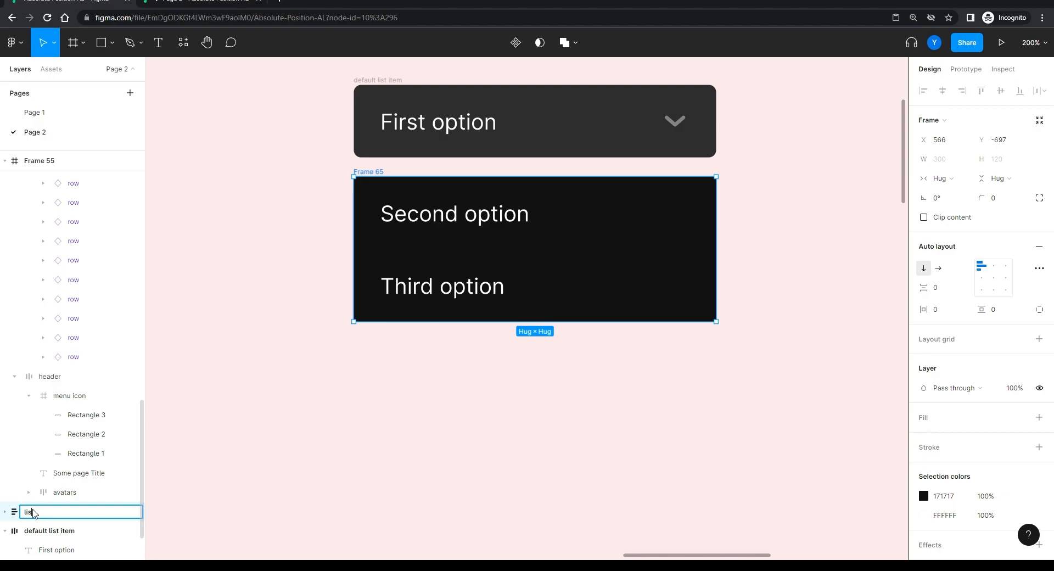
type("t items")
key("Return")
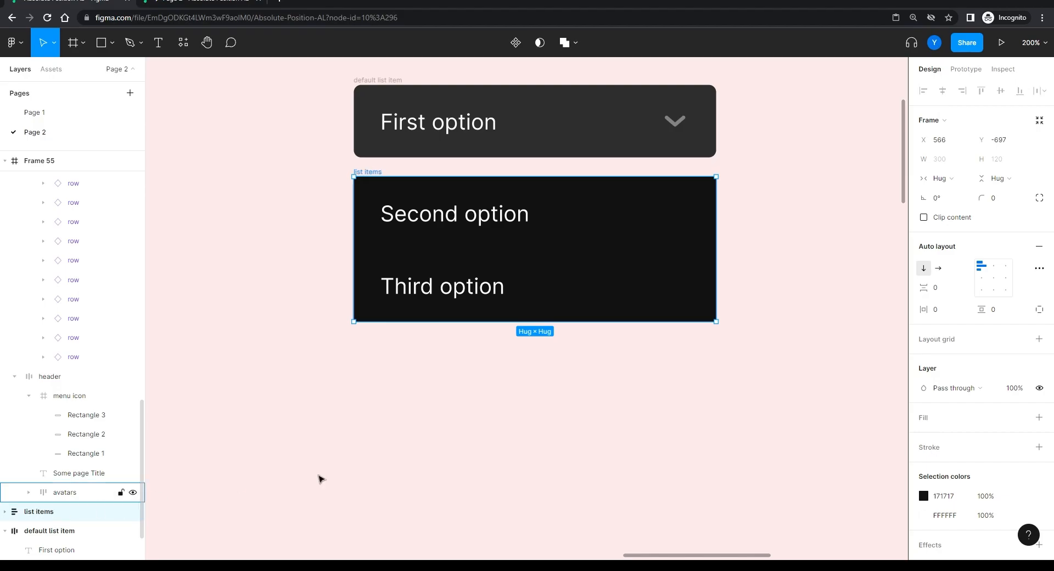
left_click(516, 475)
- Add two copies of the Third option list item at the end of the list items frame
left_click(551, 293, "ctrl")
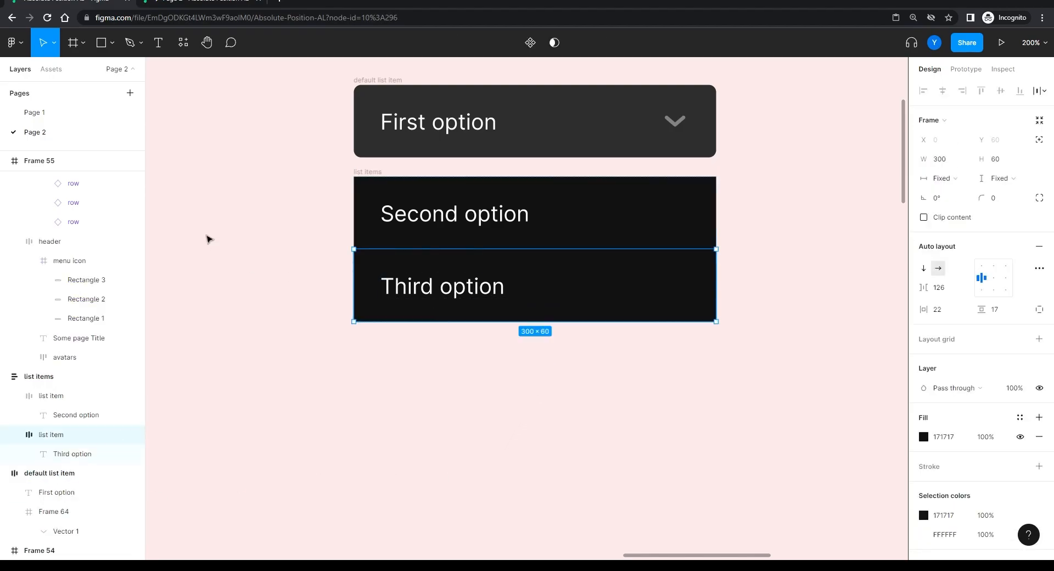
key("ctrl+d")
key("ctrl+d")
key("ctrl+d")
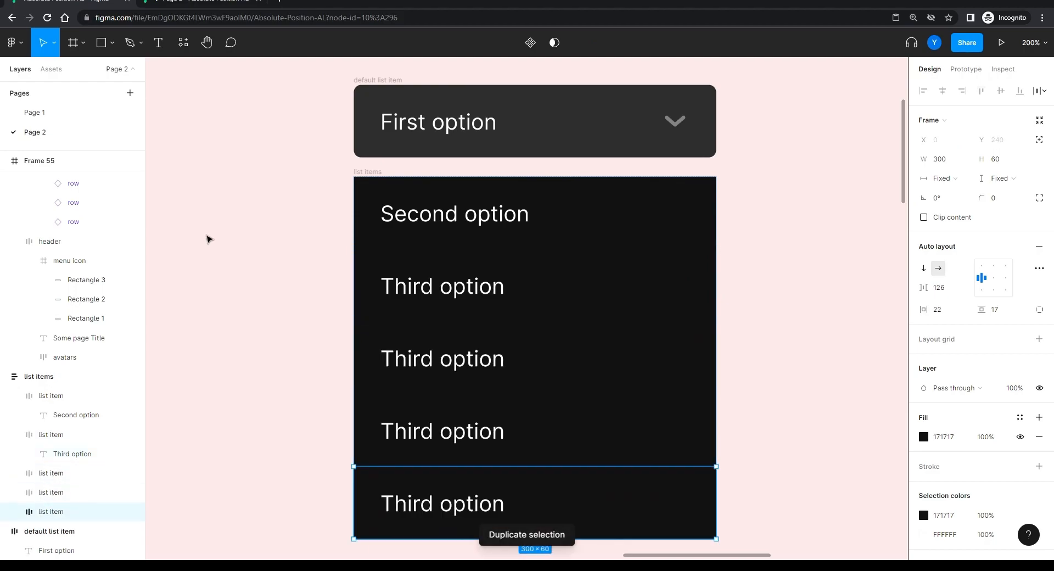
key("Delete")
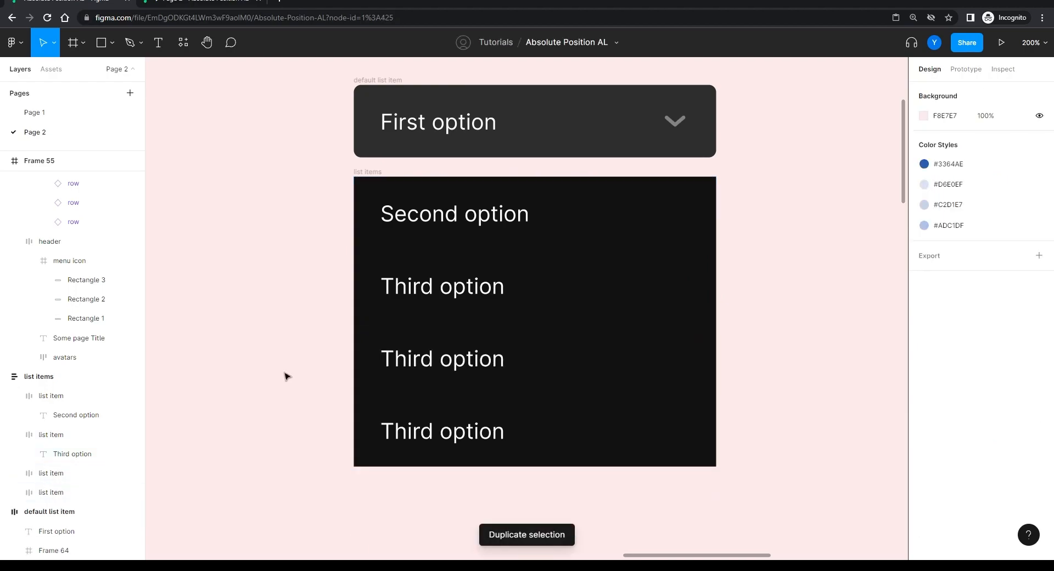
- Change the texts of the last two list items to Fourth option and Fifth option
left_click(419, 361)
left_click(420, 362)
double_click(397, 360)
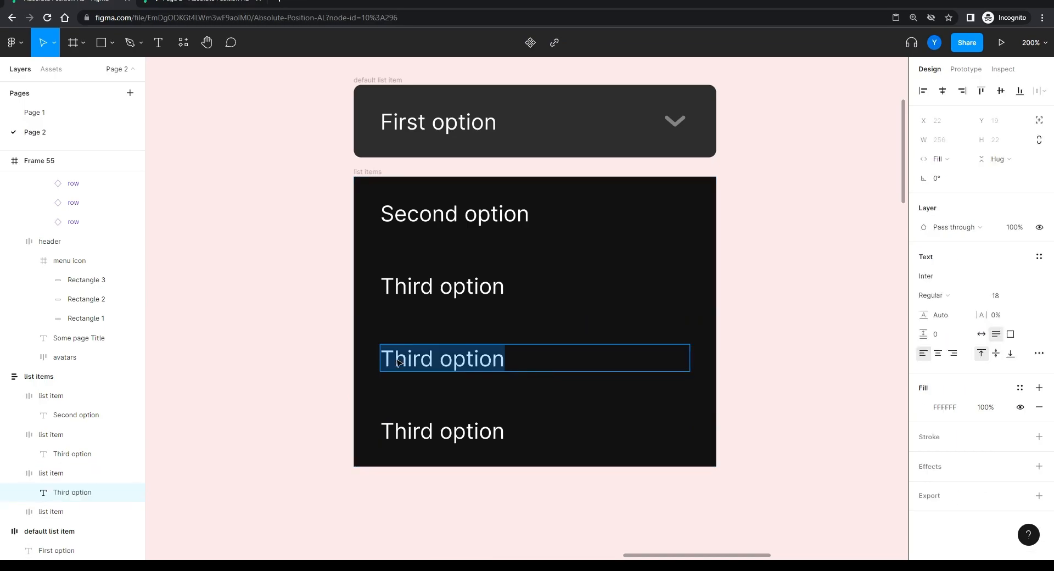
double_click(392, 353)
type("Fourth")
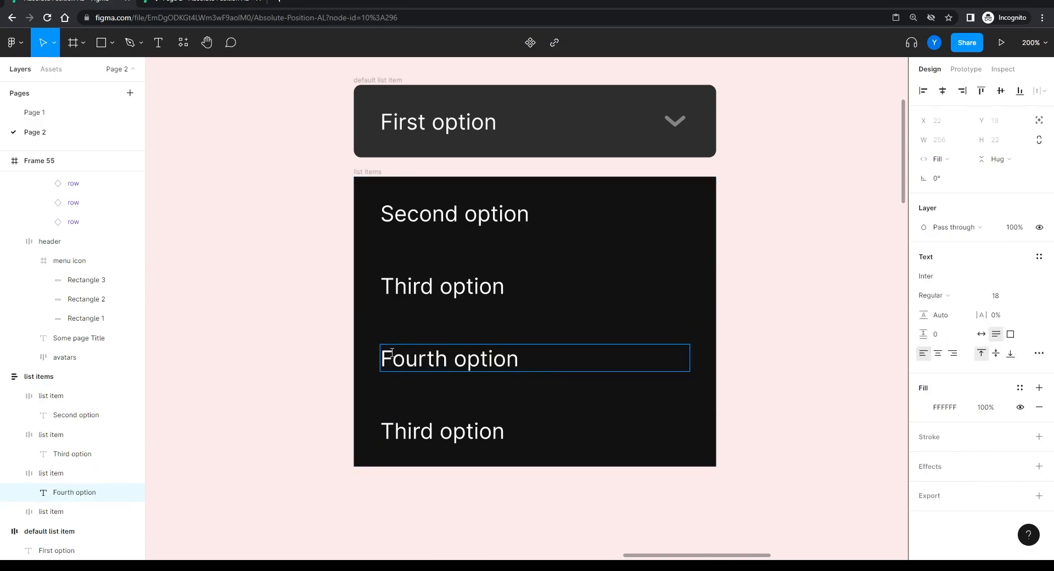
left_click(397, 431)
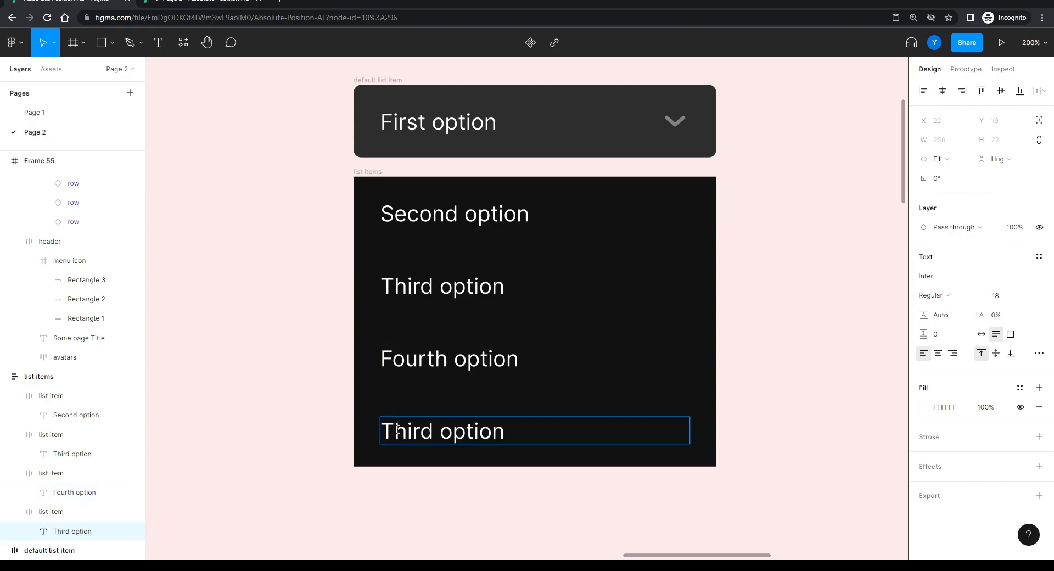
double_click(397, 431)
type("Fifth")
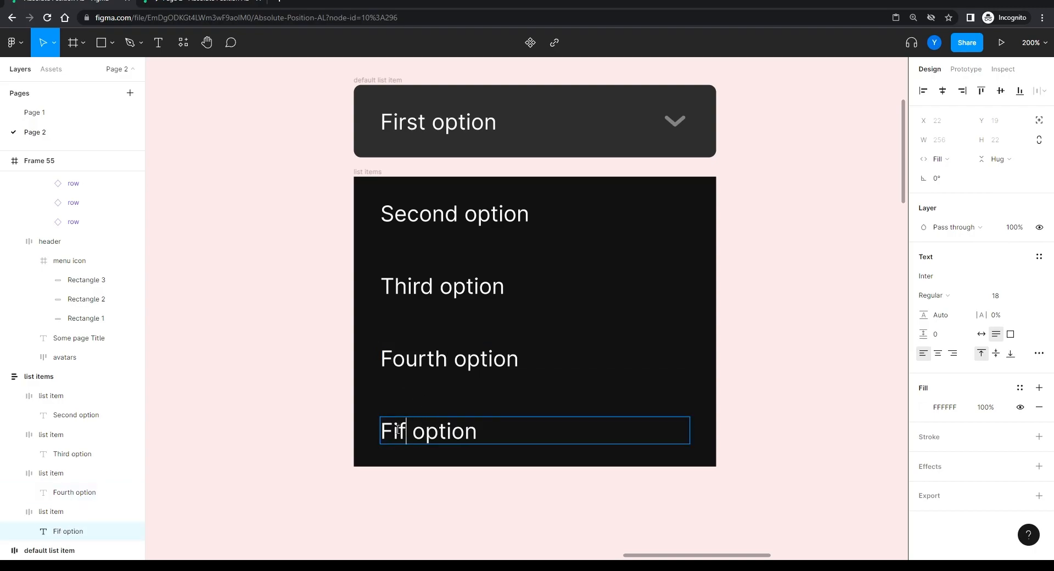
key("Escape")
left_click(214, 324)
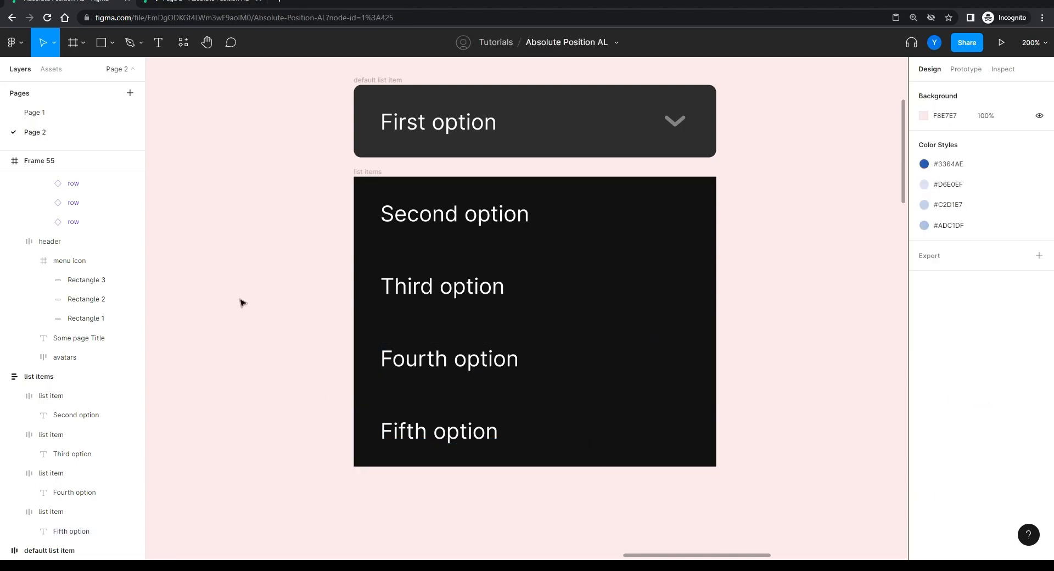
- Turn on content clipping for the list items frame and round its corners
left_click(625, 431)
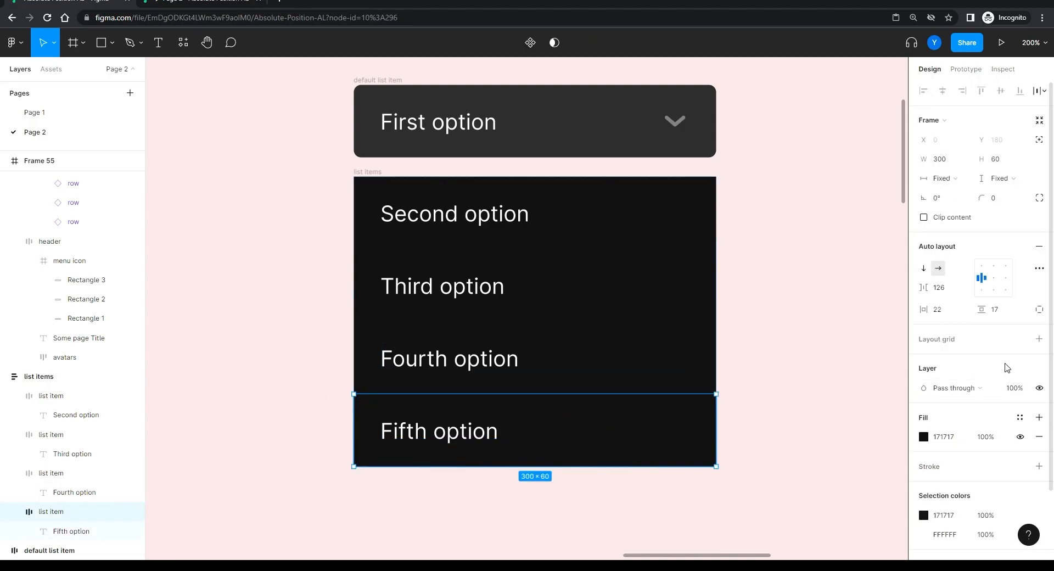
left_click(799, 278)
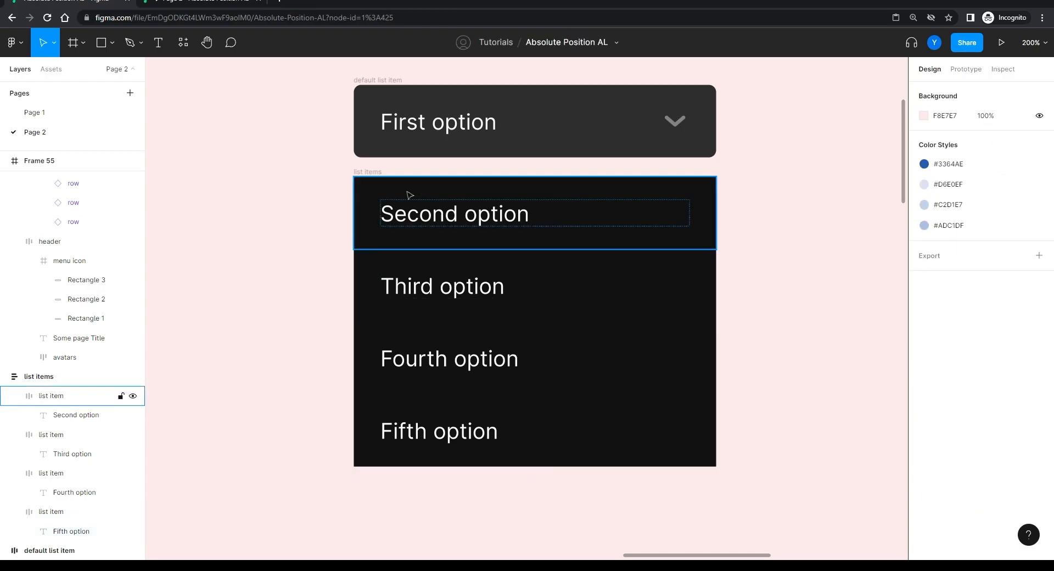
left_click(367, 172)
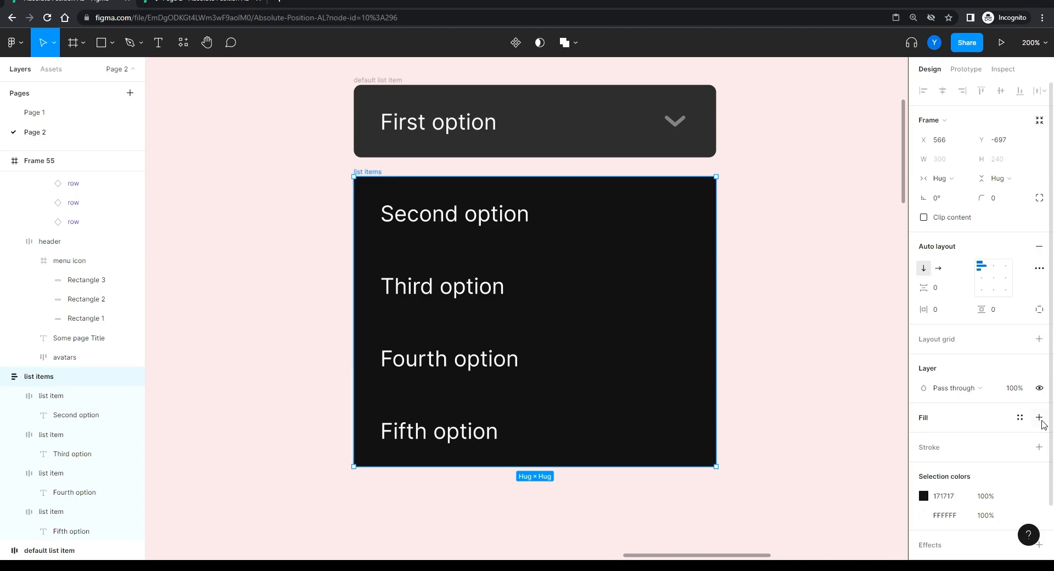
left_click(924, 217)
left_click(978, 201)
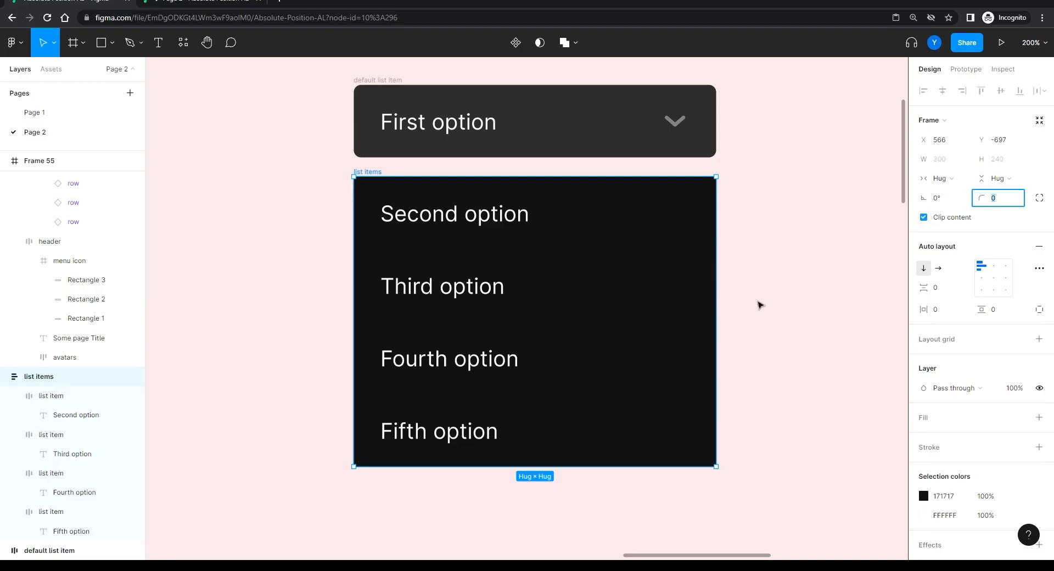
left_click(751, 262)
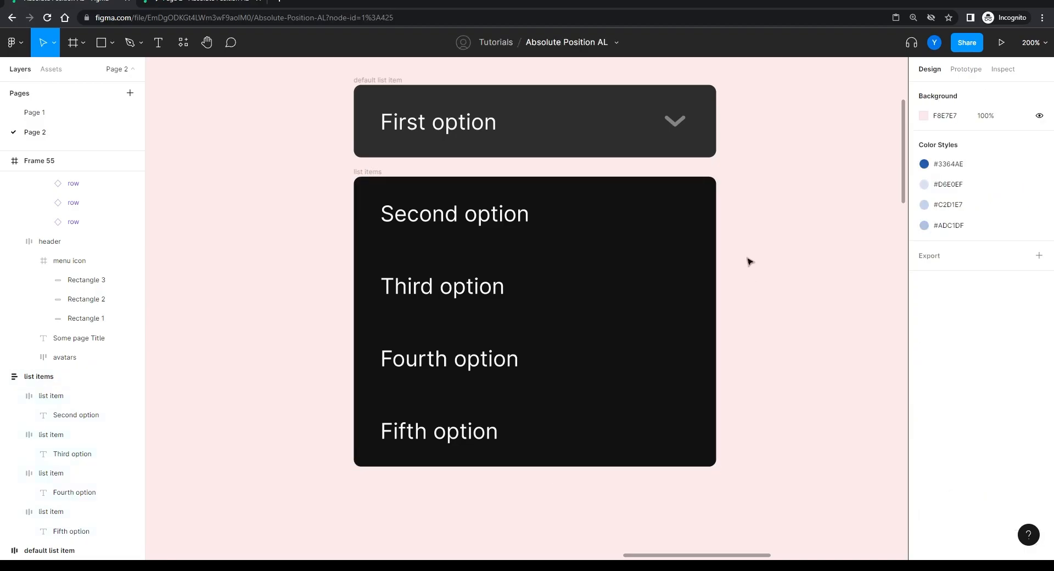
- Wrap the default list item and the list items frame in a vertical auto layout with 0 spacing between them
left_click_drag(745, 64, 273, 496)
key("shift+a")
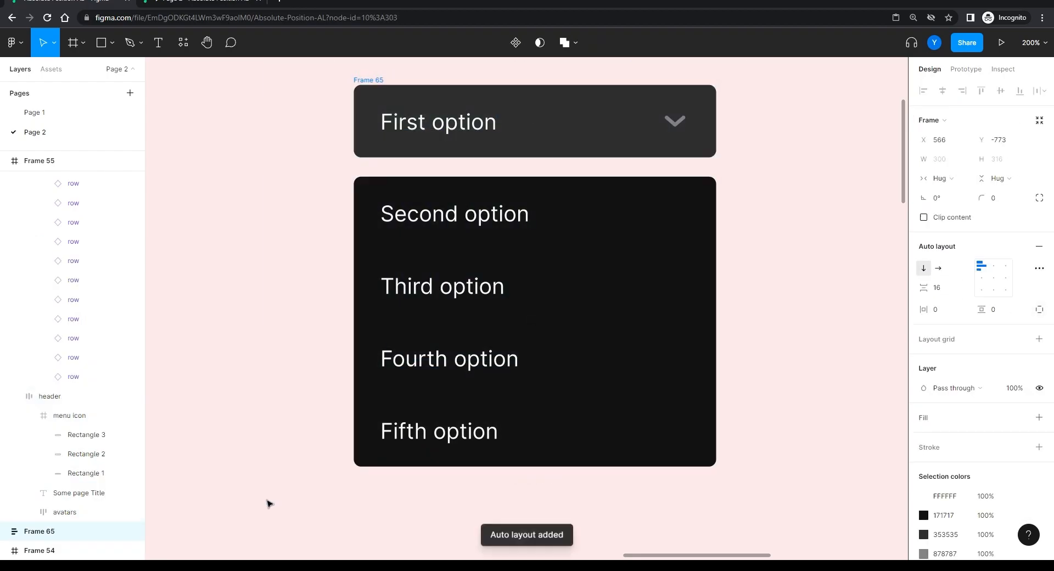
left_click(939, 288)
type("0")
key("Return")
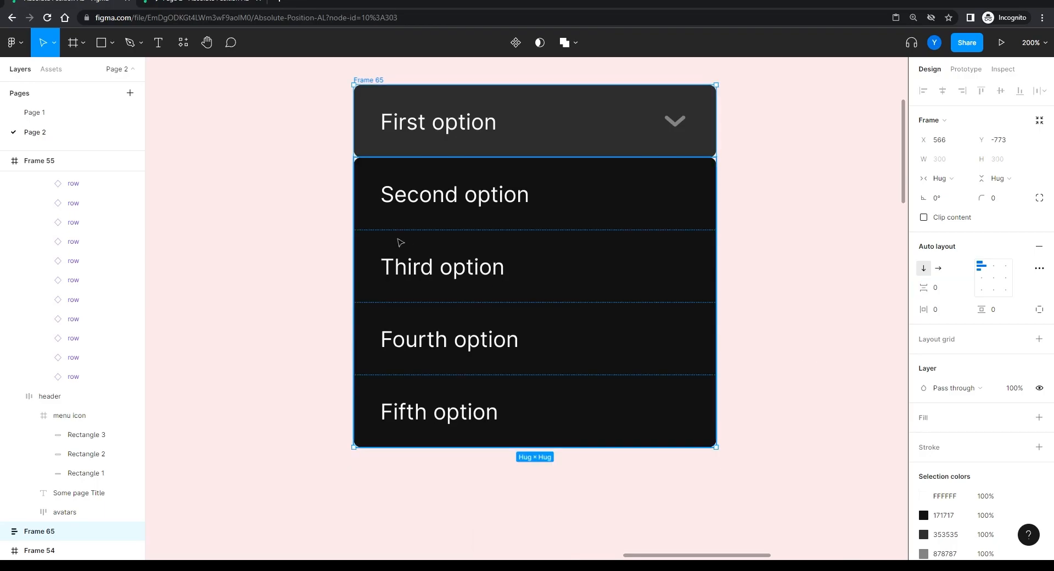
left_click(298, 201)
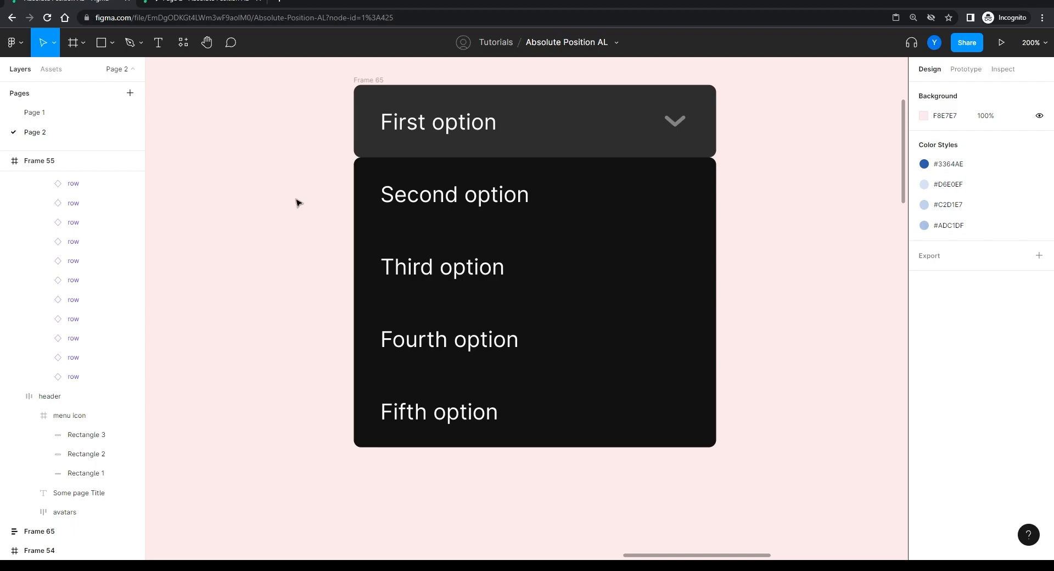
- Rename the new wrapping auto layout frame as single select
key("minus")
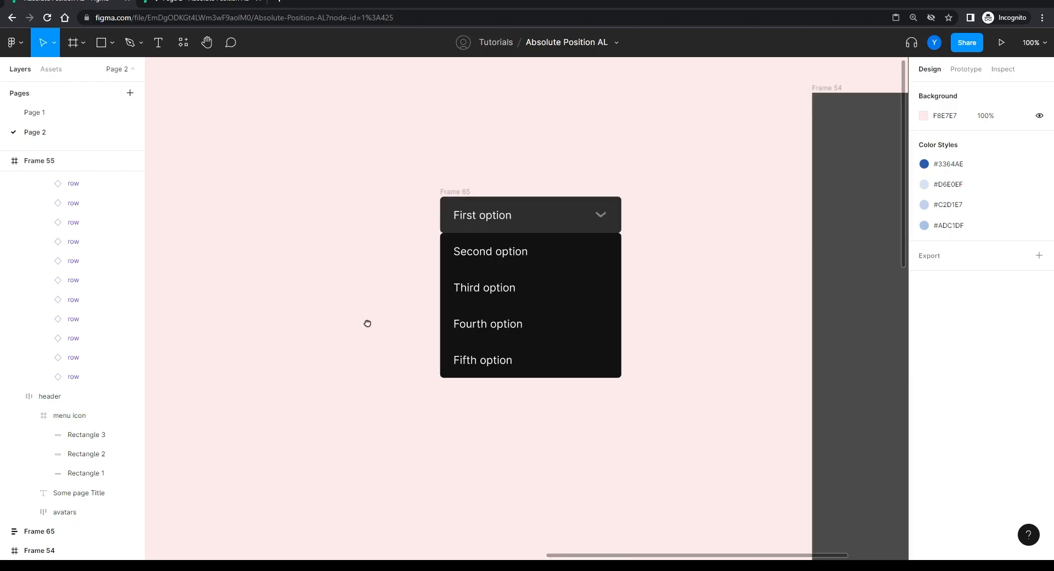
scroll(367, 322, "down", 2)
left_click(464, 171)
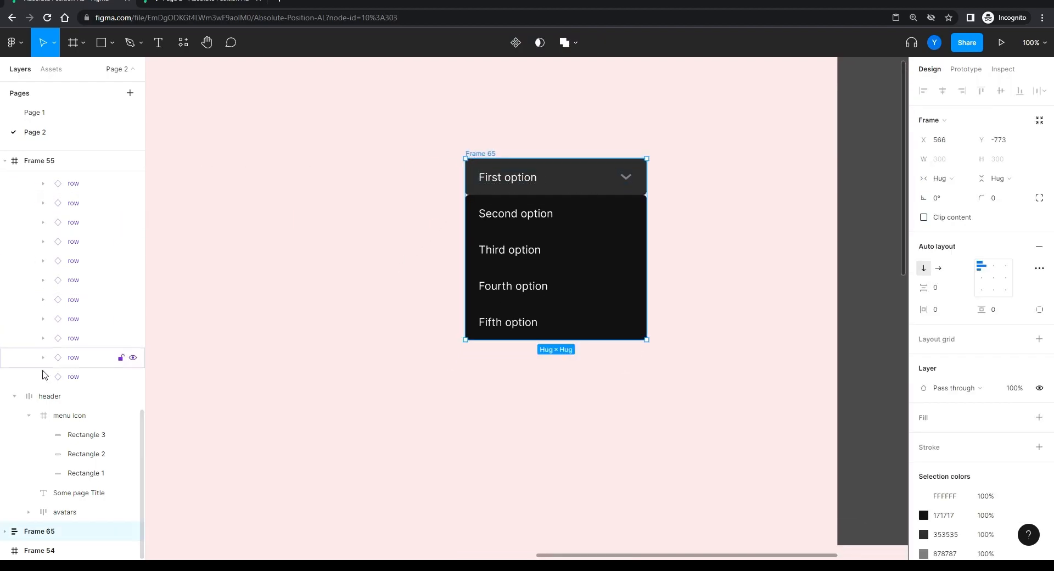
double_click(40, 533)
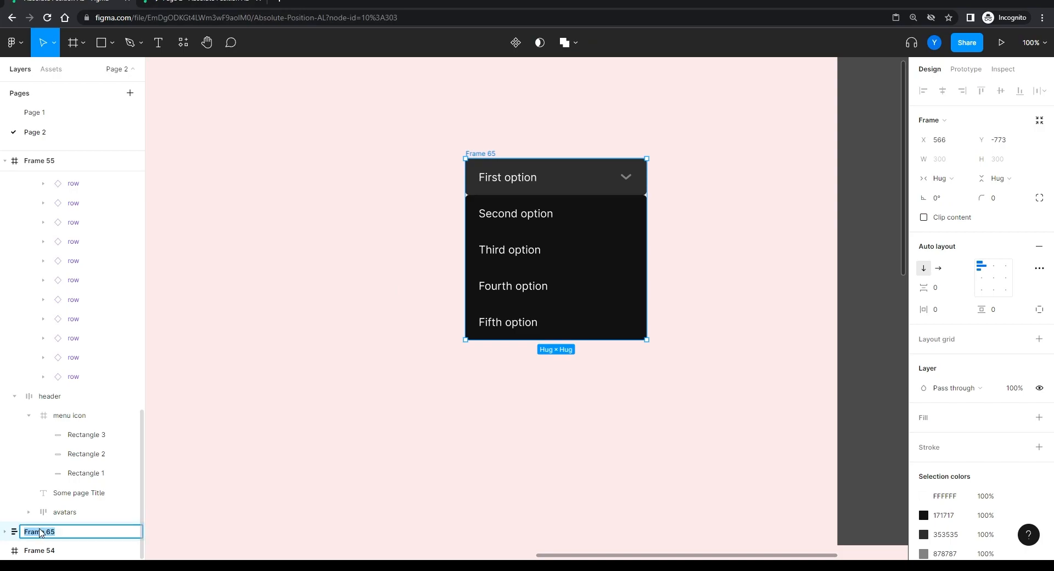
type("single select")
key("Return")
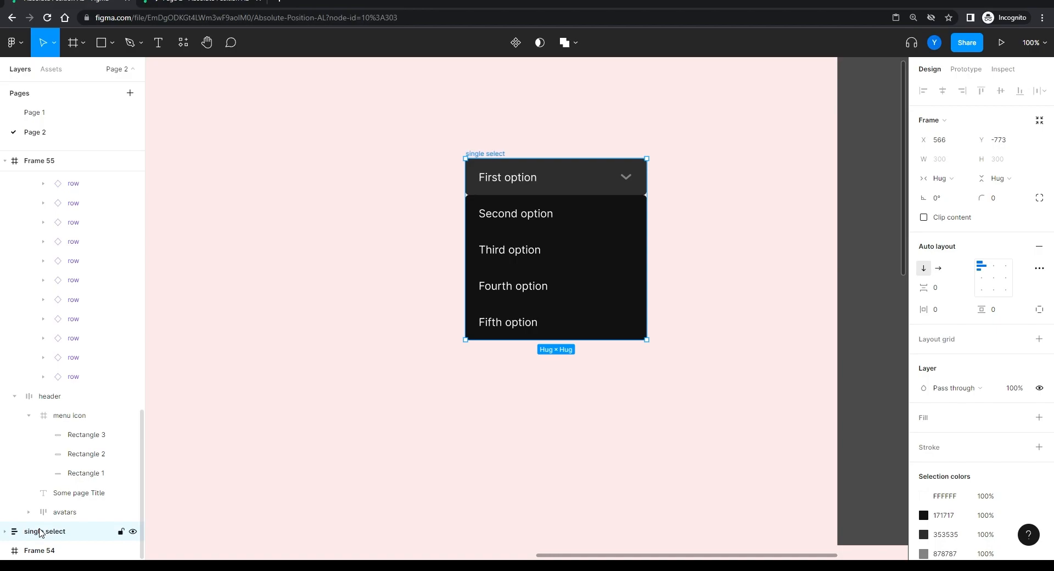
left_click(341, 163)
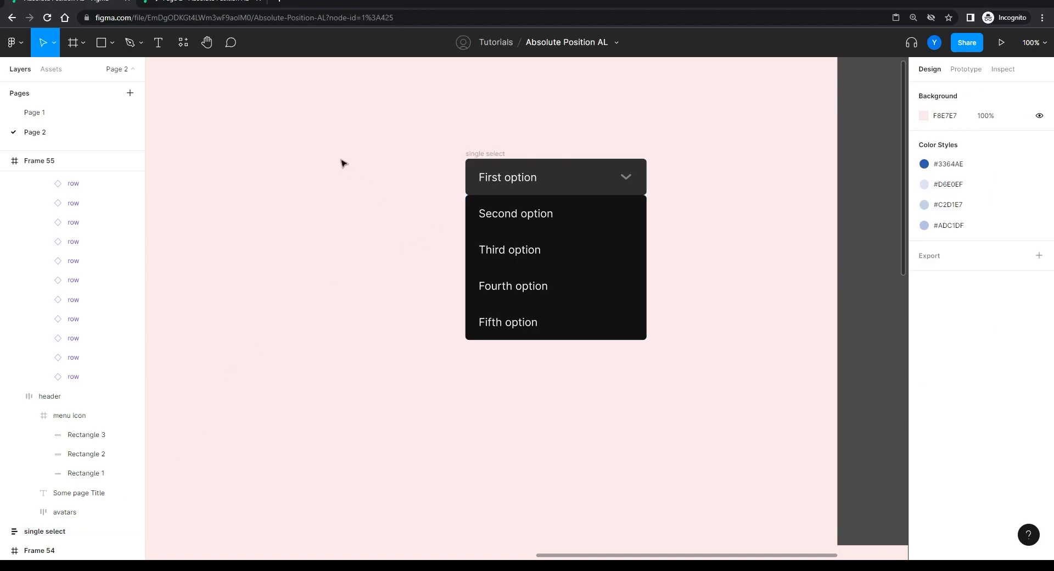
- Extend the dropdown frame's name to single select / expanded
left_click(527, 219)
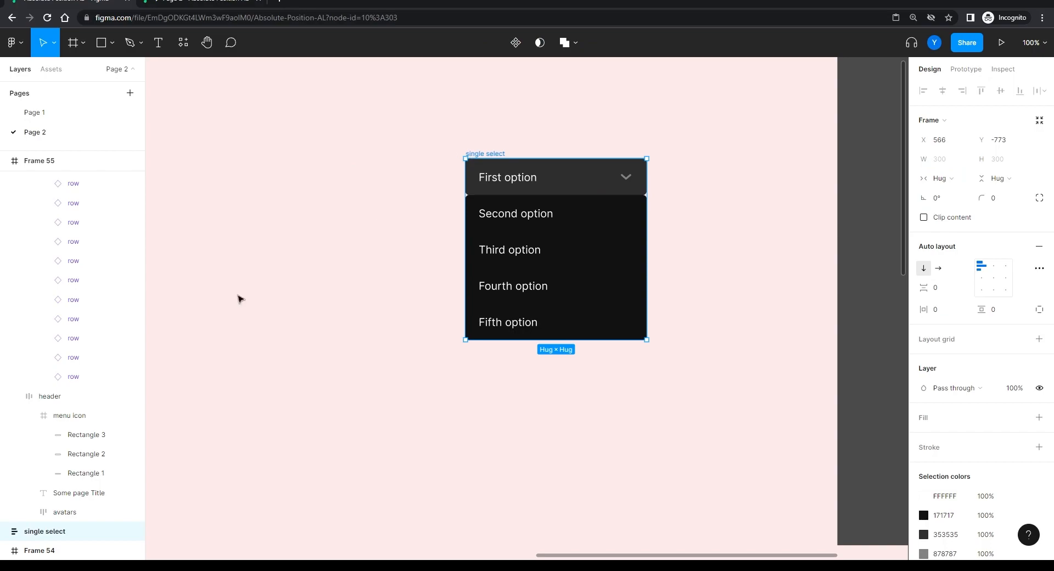
double_click(45, 531)
left_click(74, 536)
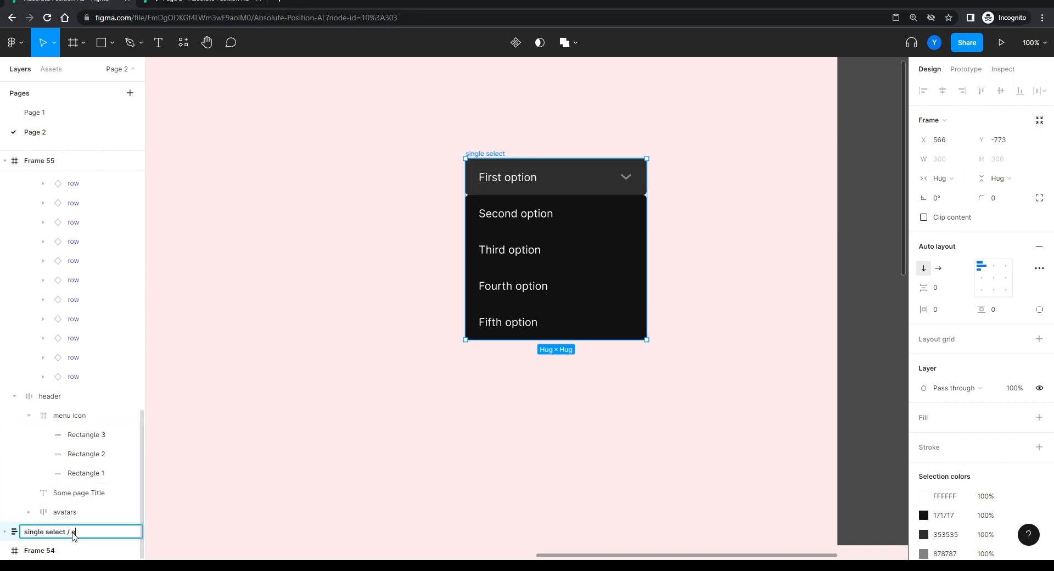
type("/ expanded")
key("Return")
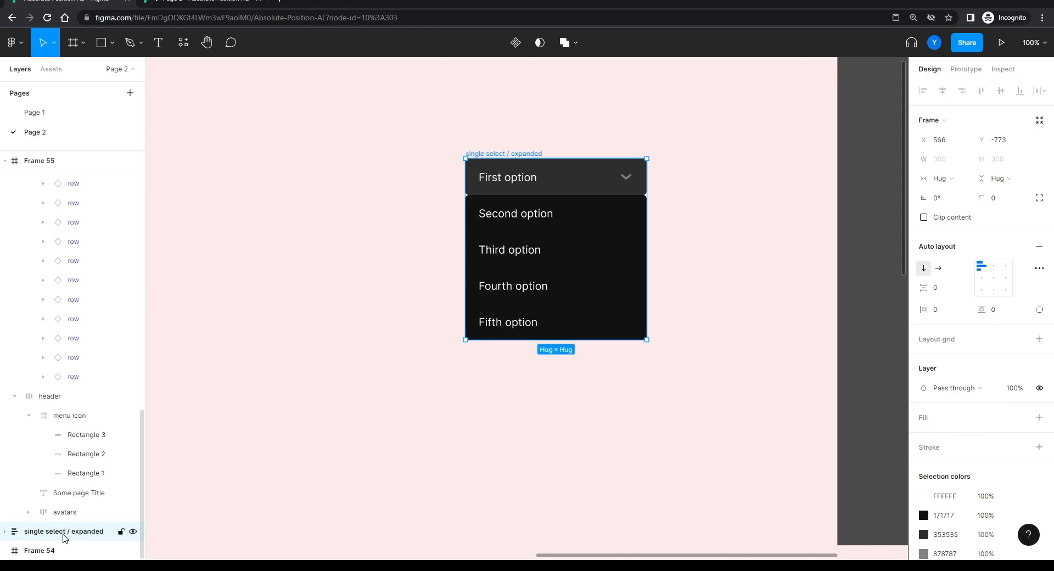
- Place a copy of the expanded dropdown to its left and name it single select / collapsed
left_click_drag(501, 157, 232, 157)
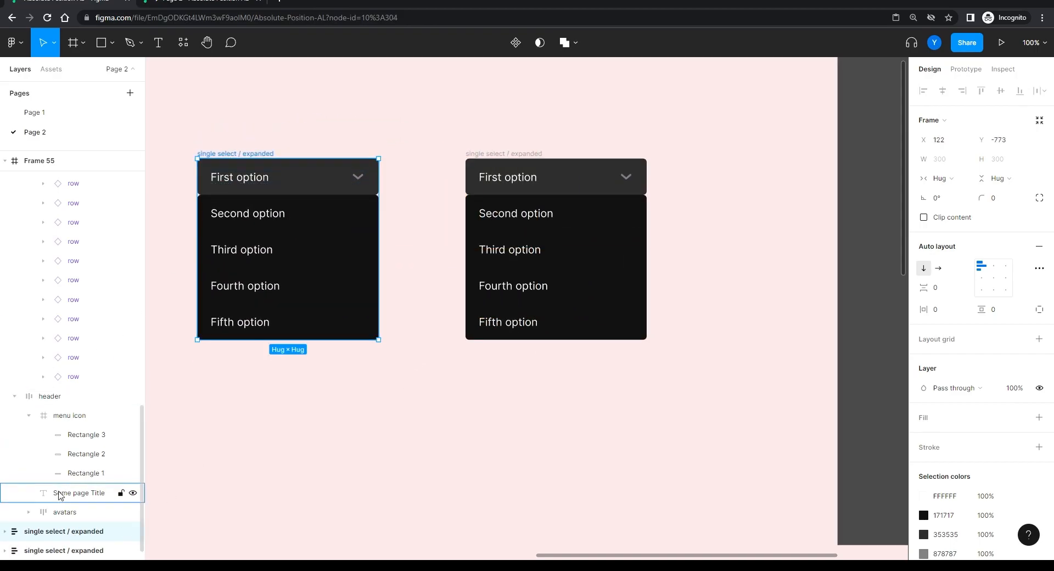
double_click(45, 533)
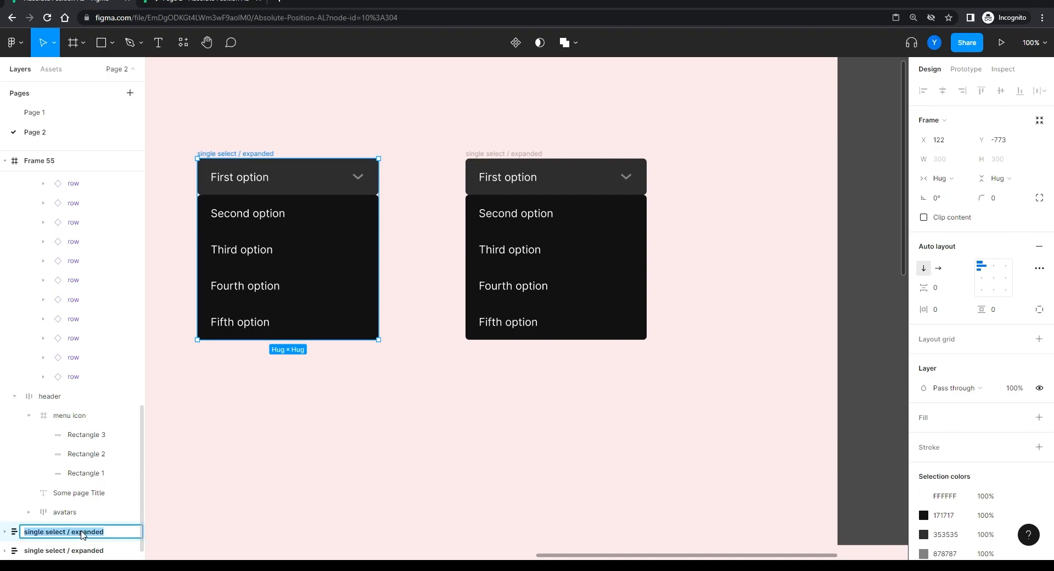
double_click(82, 533)
type("co")
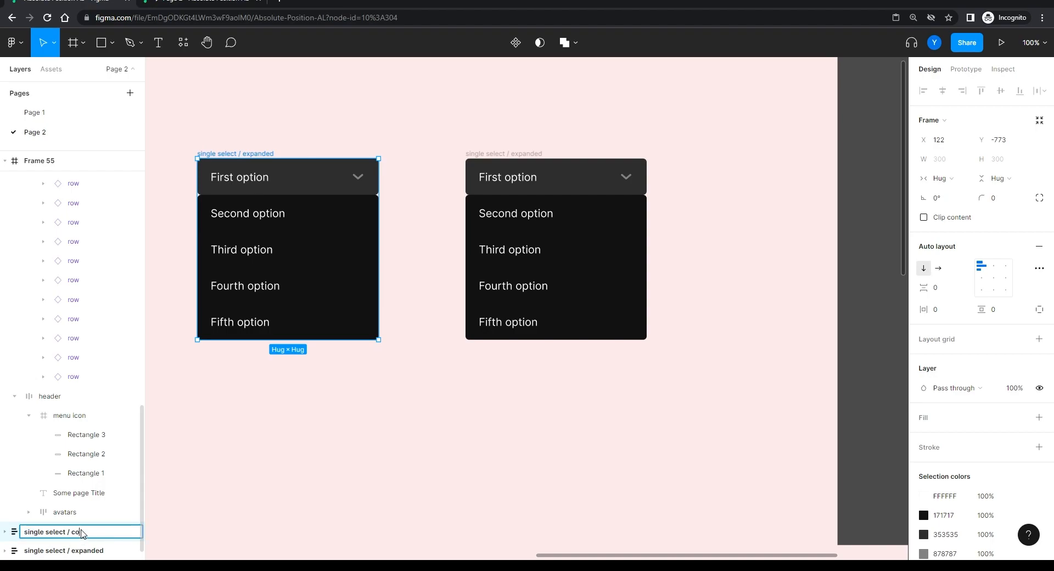
type("llapsed")
key("Return")
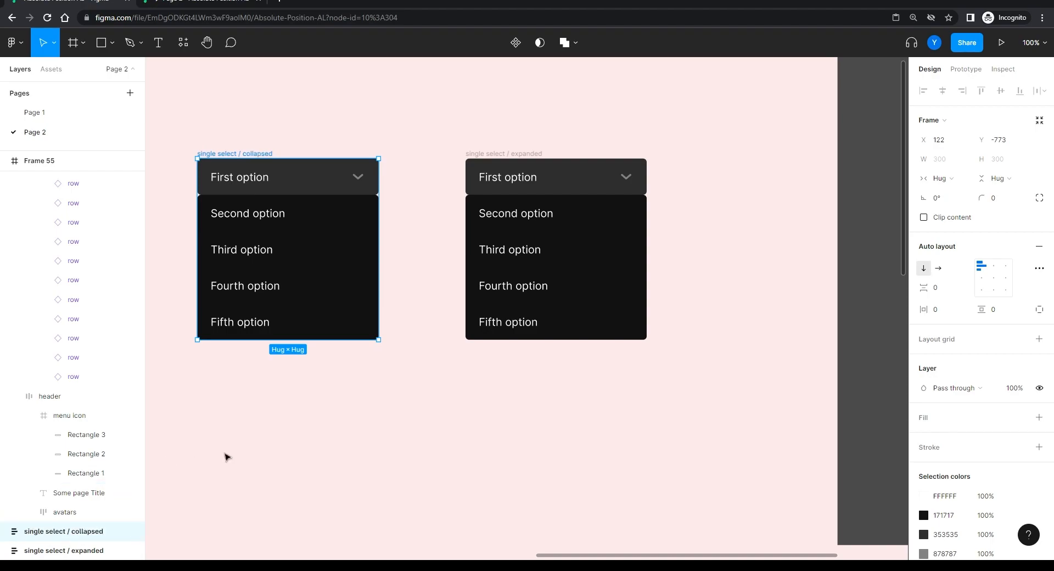
- Give the default list item inside single select / expanded an absolute position
left_click(494, 153)
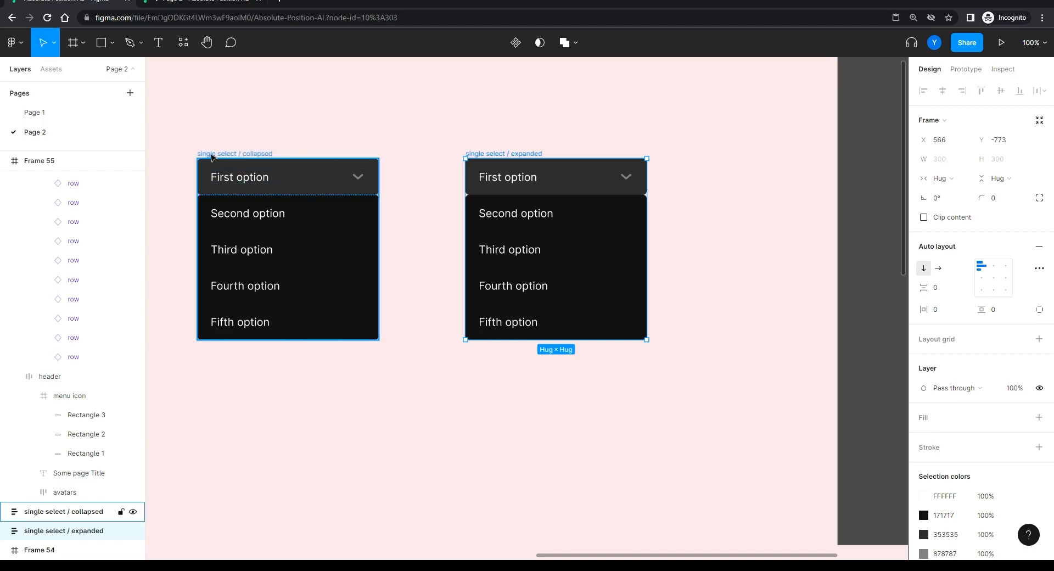
left_click(236, 154)
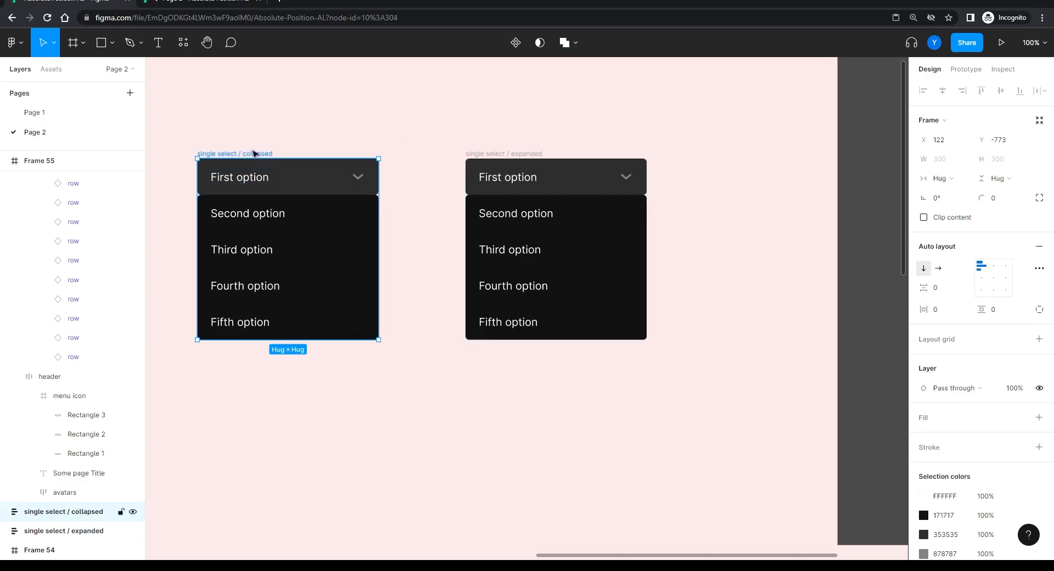
left_click(412, 146)
left_click(516, 175, "ctrl")
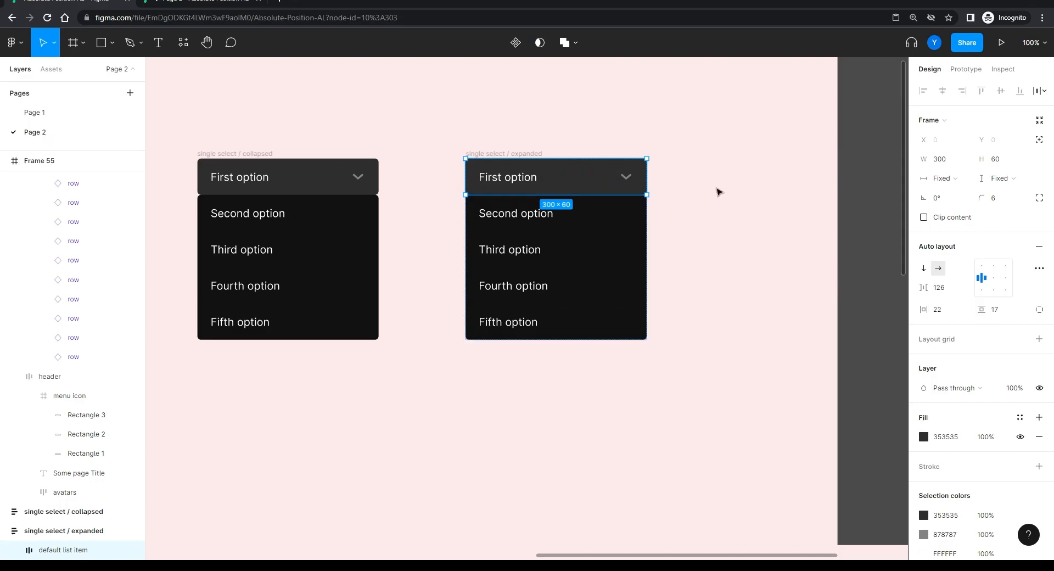
left_click(1040, 142)
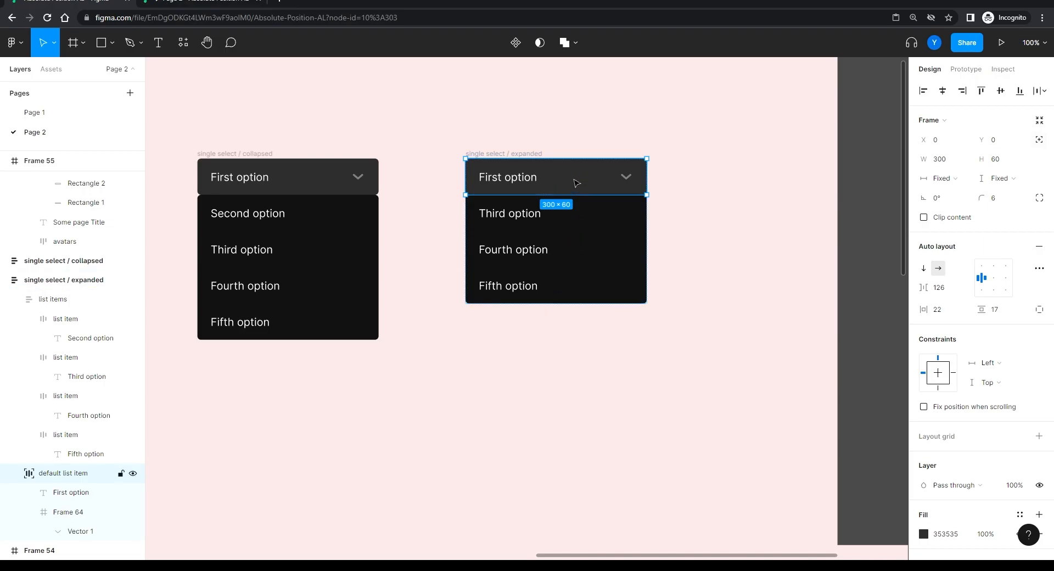
left_click(486, 355)
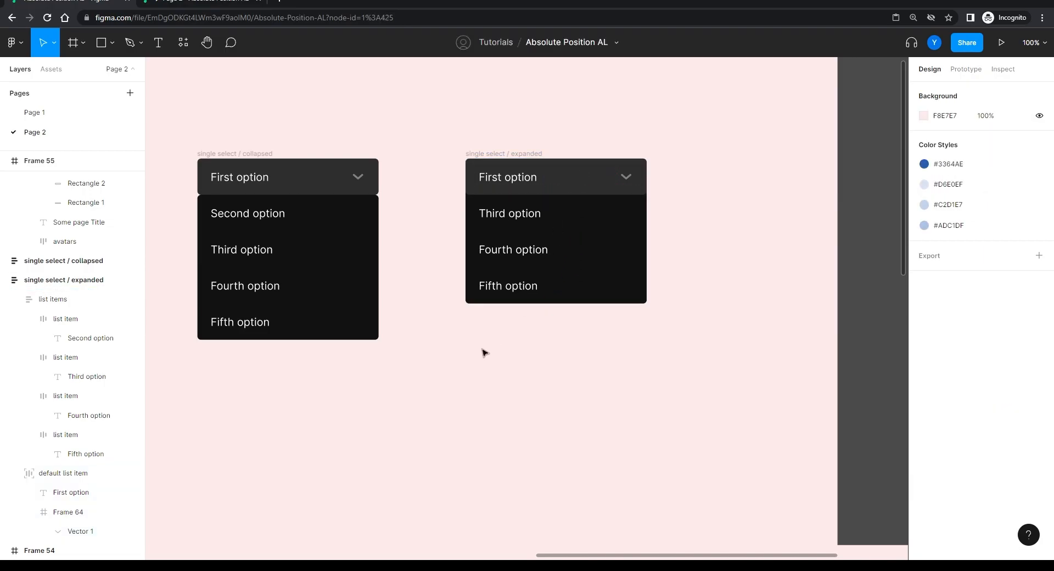
- Draw a narrow vertical bar about 7 × 178 below the expanded dropdown and fill it with the option list's color 171717
scroll(460, 226, "down", 3)
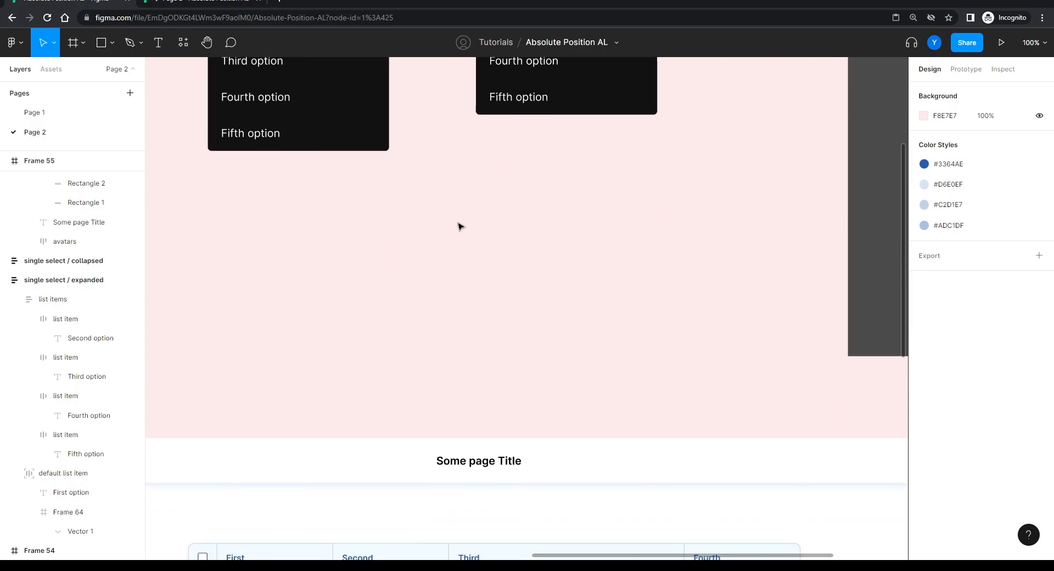
left_click_drag(523, 194, 514, 442)
left_click(102, 42)
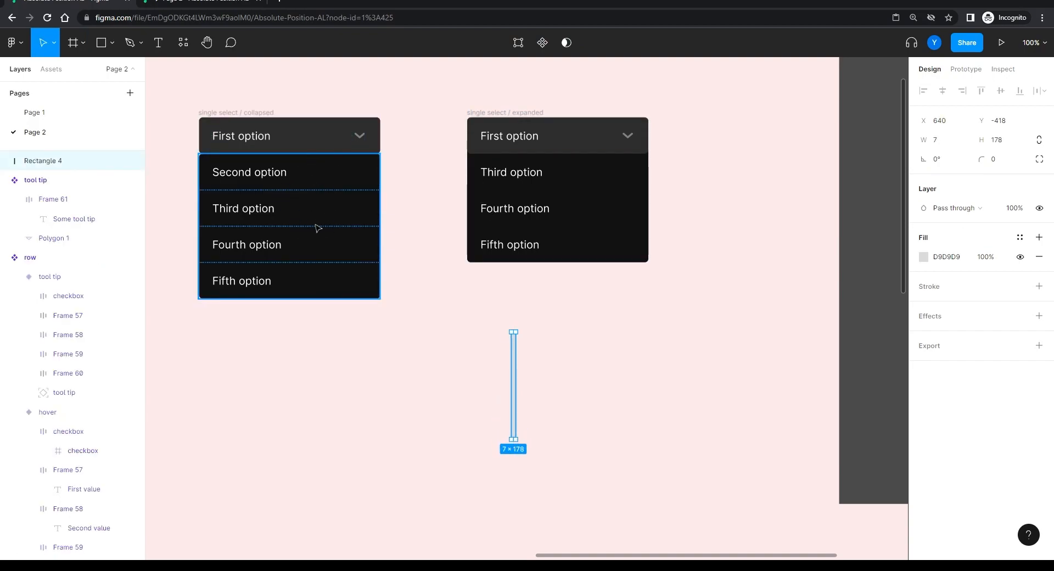
key("i")
left_click(365, 291)
left_click_drag(516, 388, 515, 397)
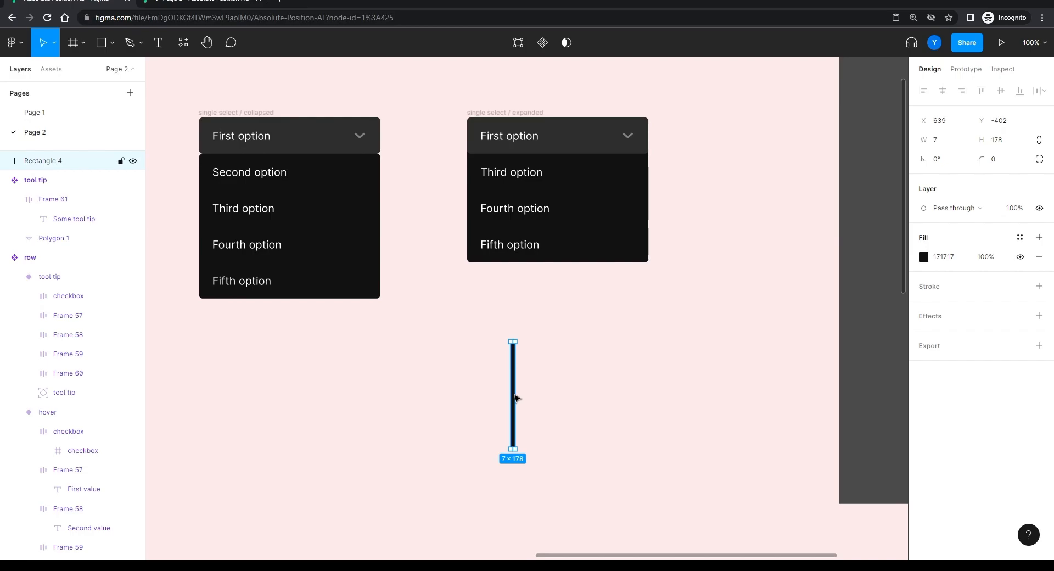
- Duplicate the bar, resize the copy to a short segment above the original, and fill it with the First option field's color
key("ctrl+d")
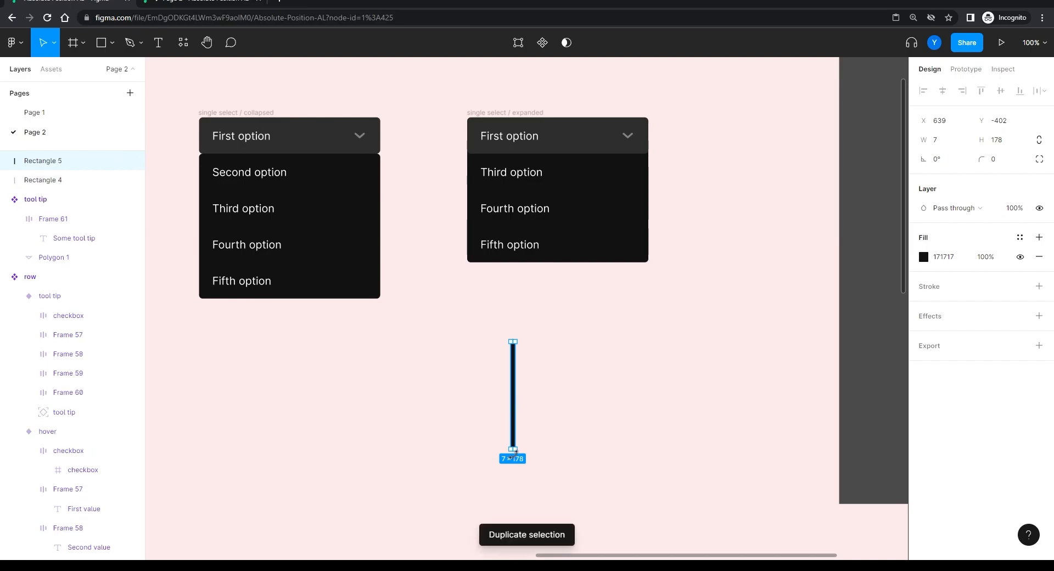
left_click_drag(512, 449, 515, 328)
key("i")
left_click(556, 141)
left_click(391, 365)
scroll(414, 393, "down", 1)
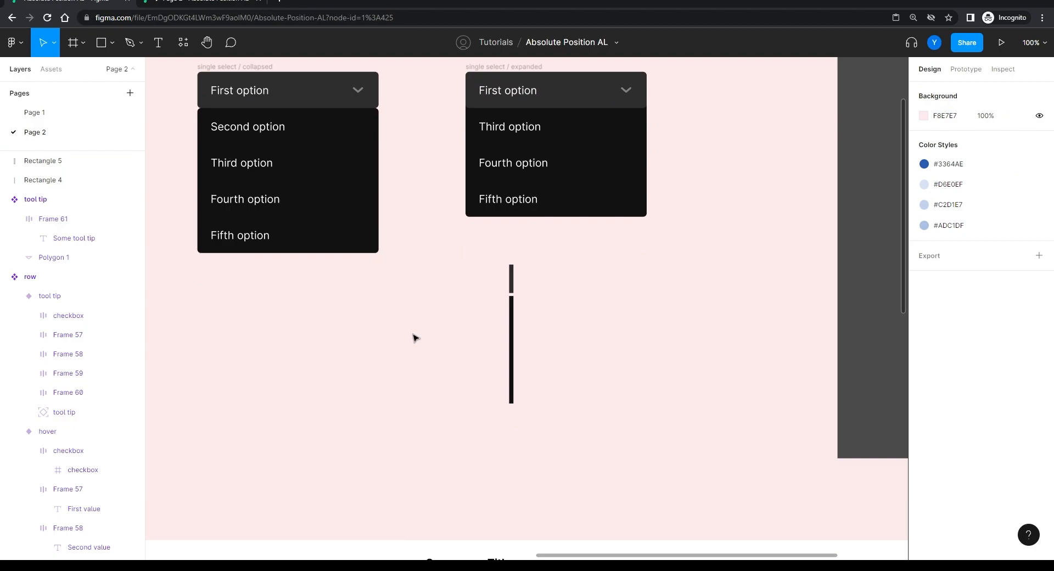
- Fill the short segment above the long bar with the lighter gray 4E4E4E
key("ctrl+plus")
scroll(455, 337, "up", 2)
left_click(499, 346)
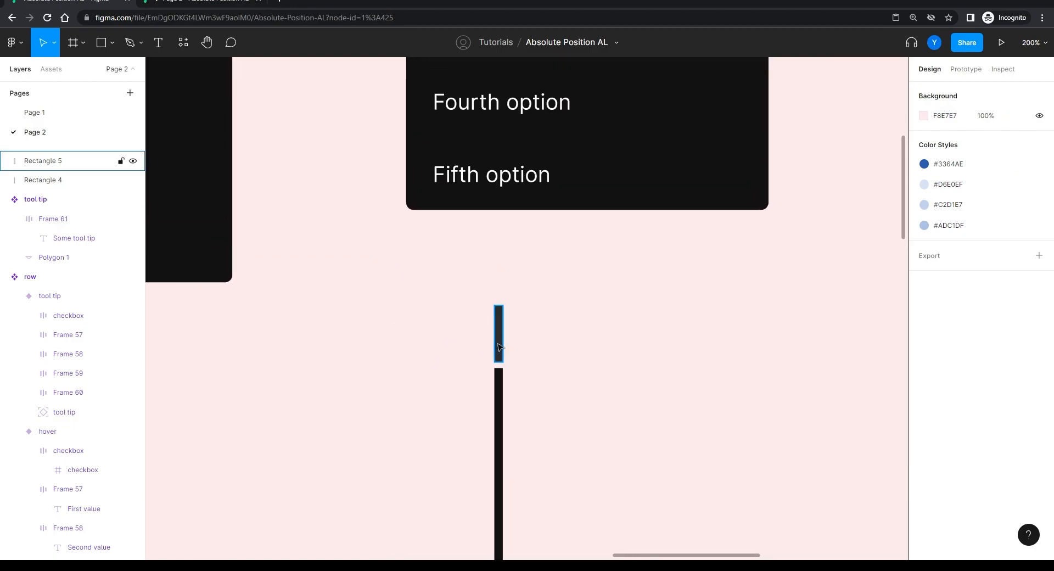
left_click(953, 258)
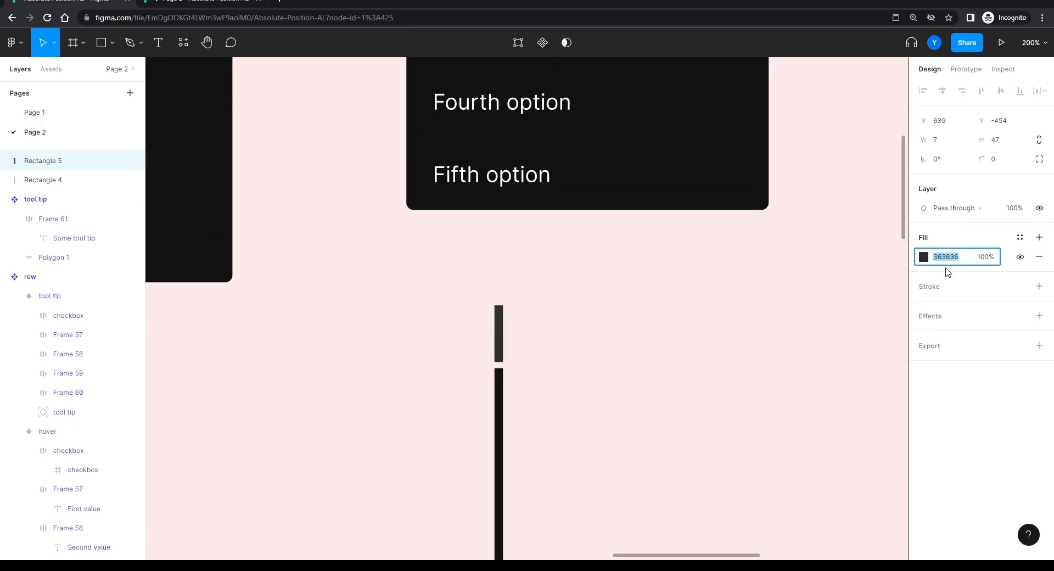
left_click(612, 365)
left_click_drag(334, 410, 297, 281)
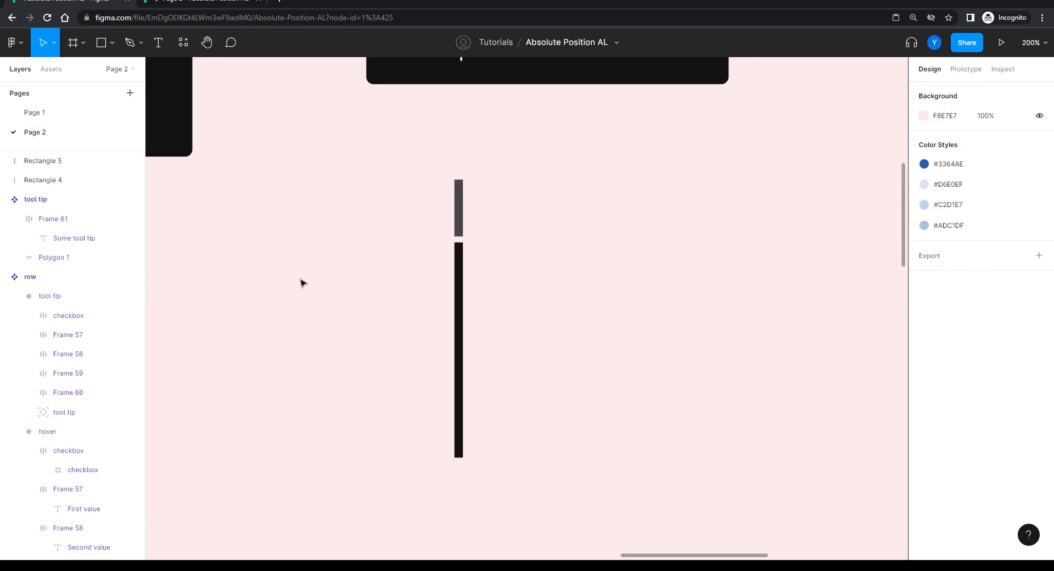
- Nudge the short segment down 3 px and place the long bar beside it with their upper ends aligned
left_click(457, 232)
key("Down")
key("Down")
key("Down")
left_click(378, 263)
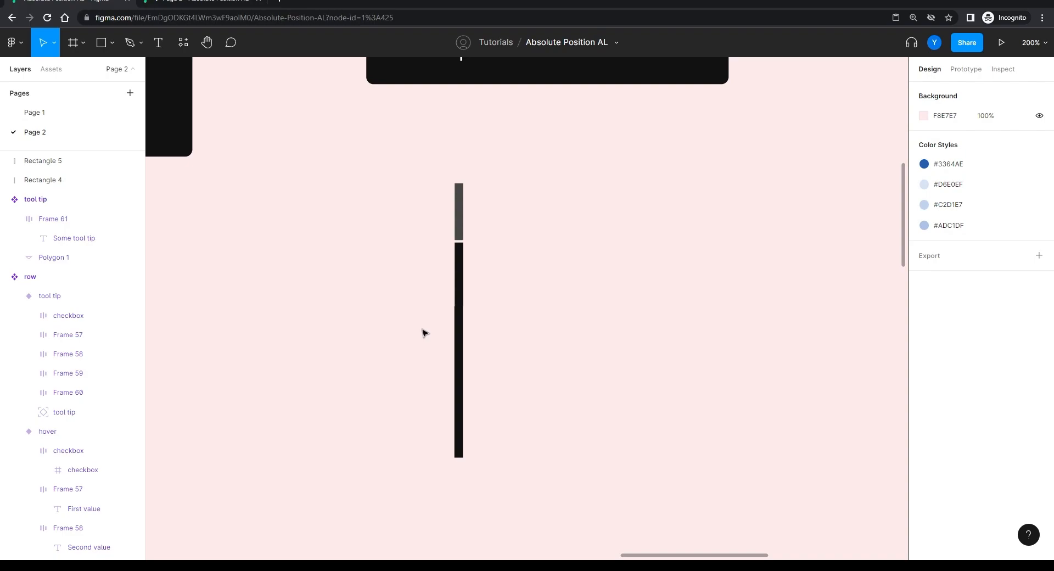
key("shift+0")
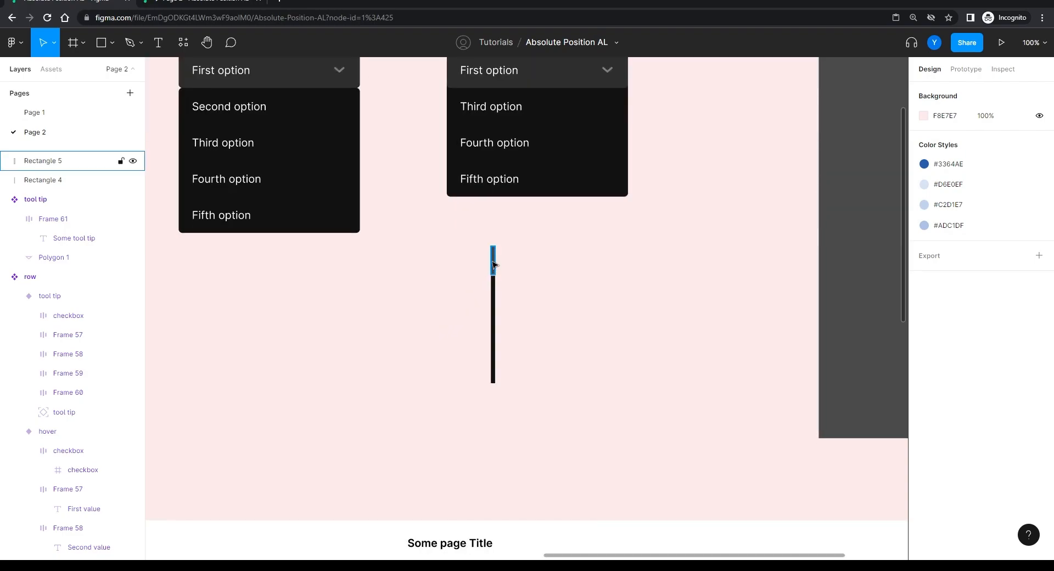
key("ctrl+plus")
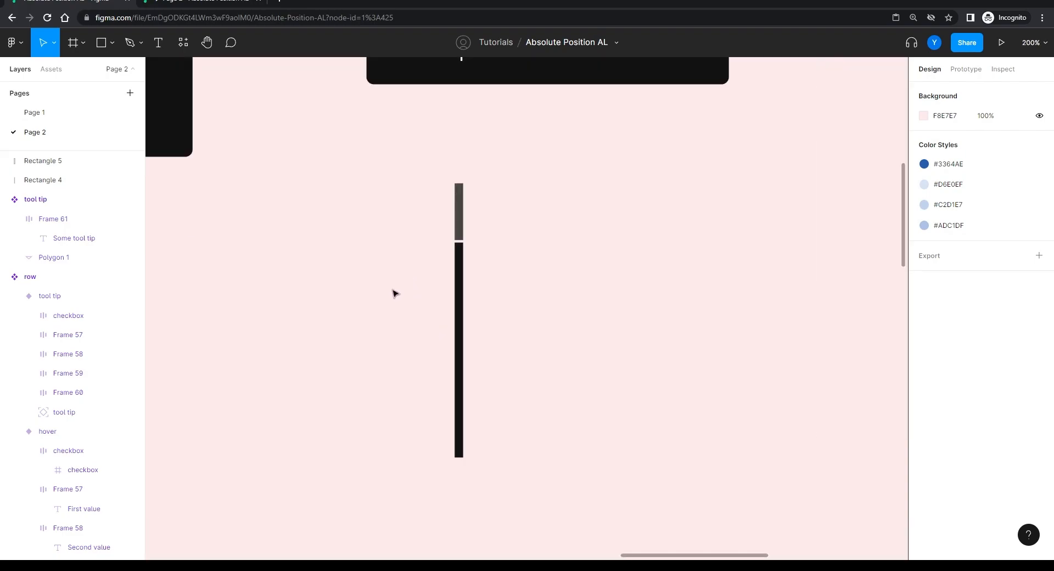
left_click(493, 309)
left_click_drag(460, 308, 443, 249)
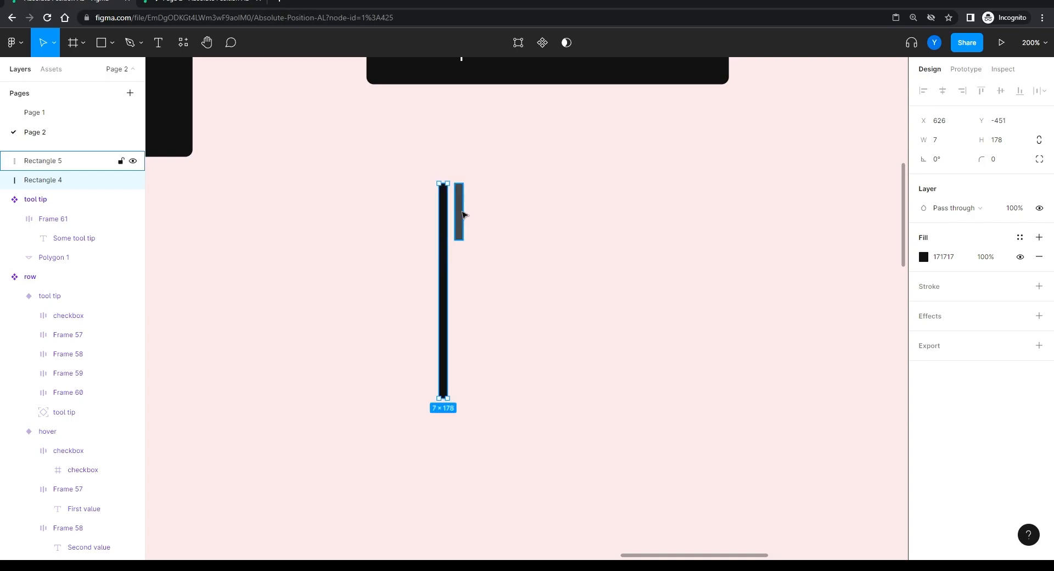
- Delete both vertical bars below the expanded dropdown
left_click(372, 221)
key("minus")
scroll(417, 280, "up", 4)
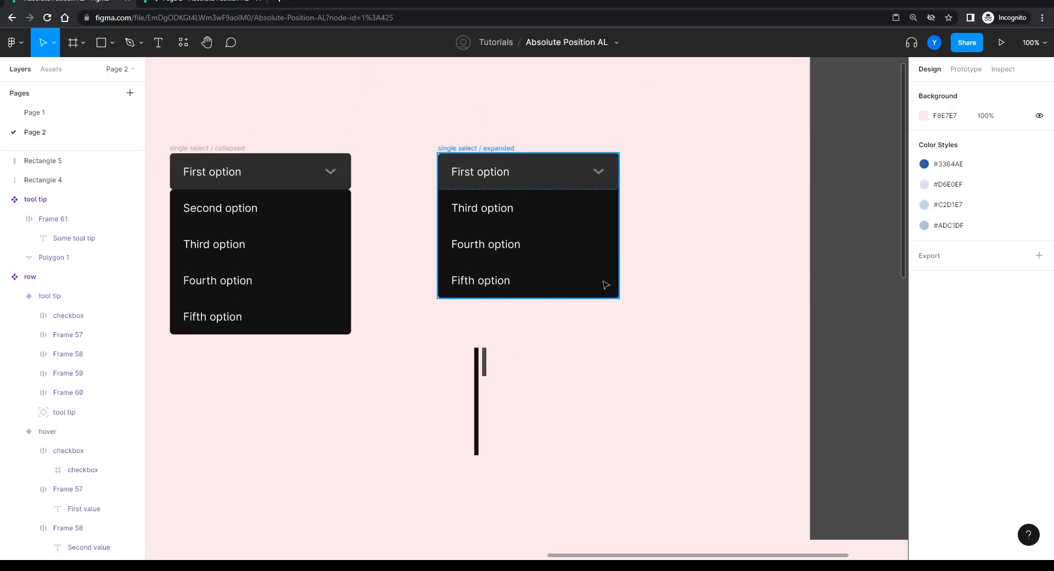
left_click_drag(518, 340, 421, 501)
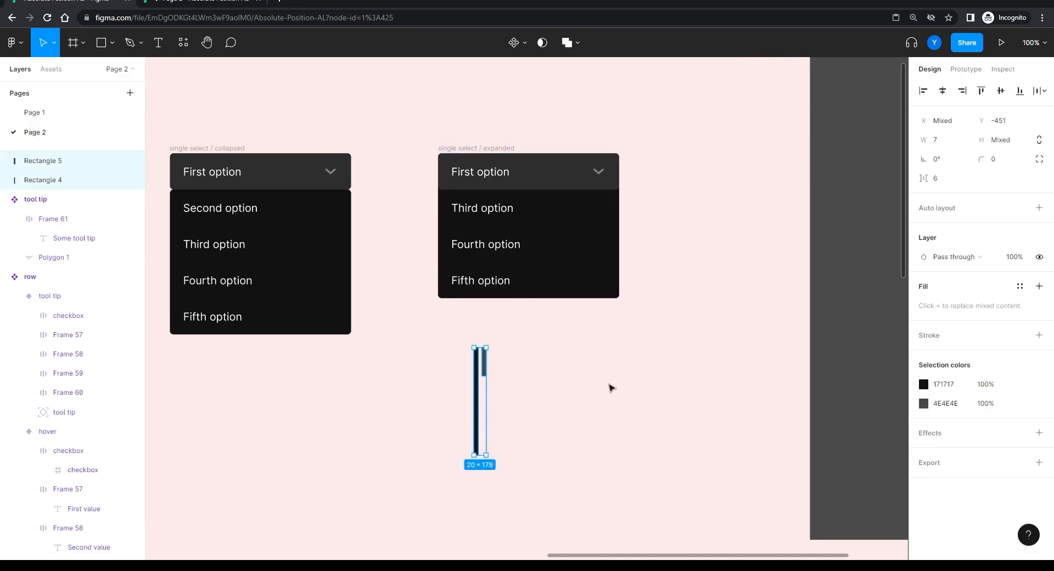
key("Delete")
- Align the contents of single select / expanded to the bottom left and set its height to 300
left_click(596, 172)
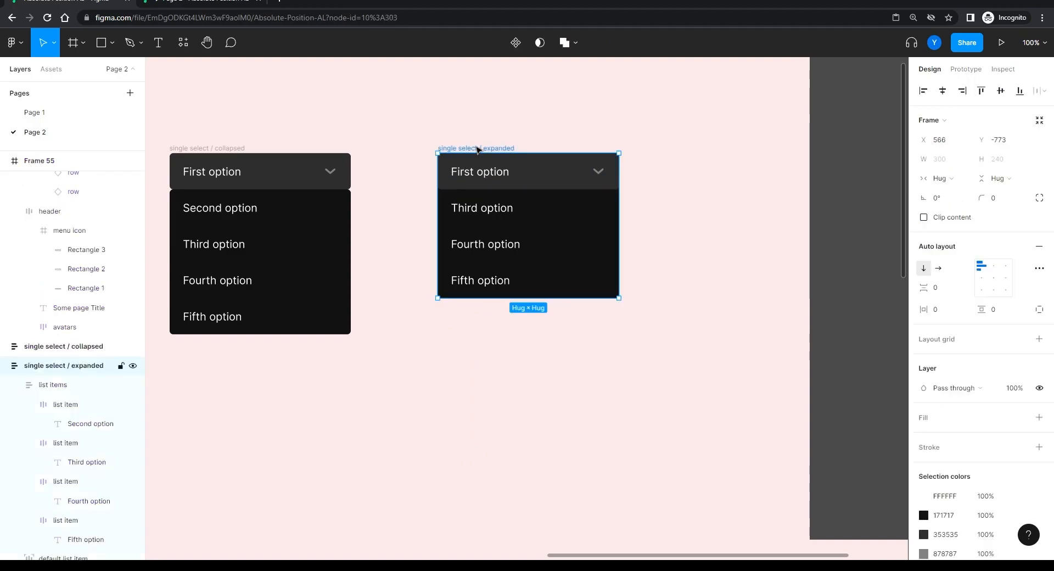
left_click(982, 291)
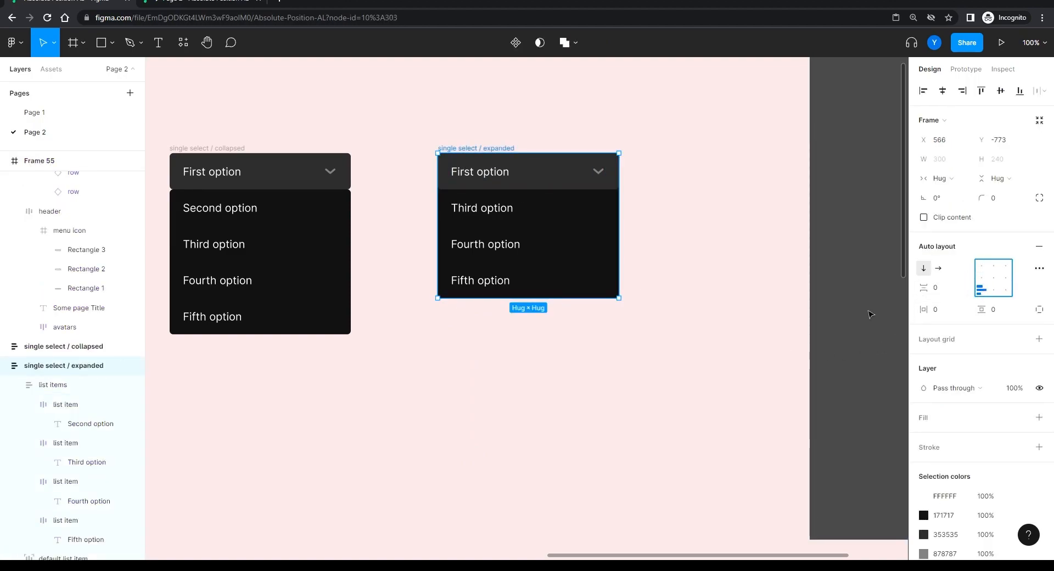
left_click_drag(485, 298, 486, 334)
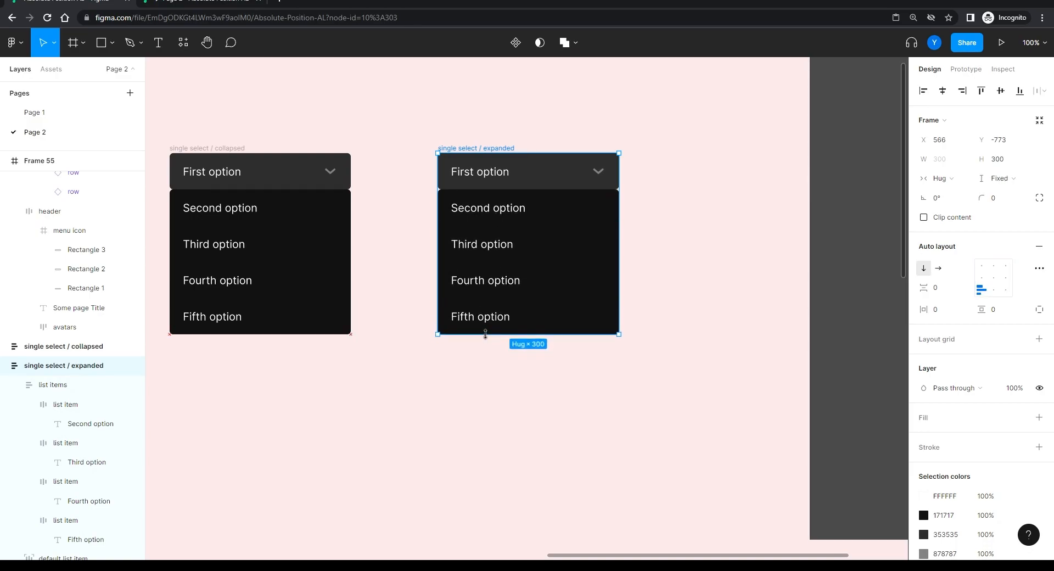
left_click(424, 437)
- Delete the single select / collapsed frame
left_click(198, 147)
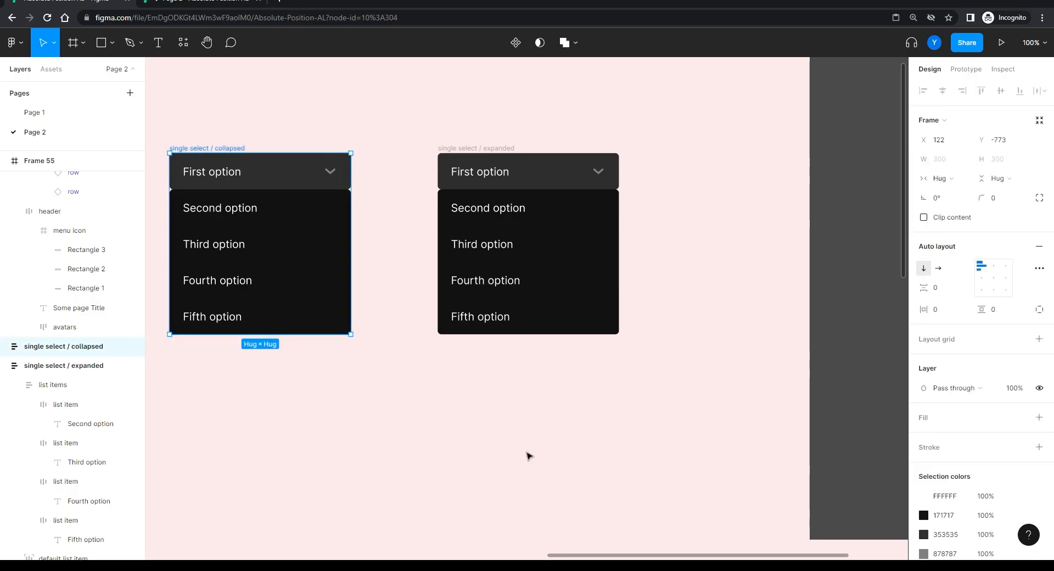
key("Delete")
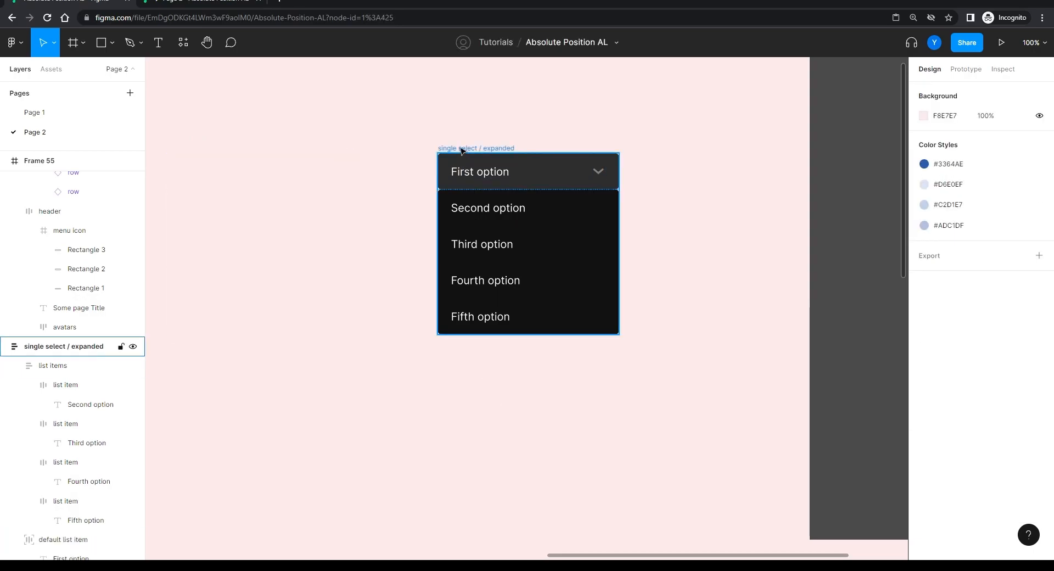
- Draw a narrow vertical rectangle about 7 × 170 on the canvas to the left of the dropdown
left_click_drag(300, 274, 420, 274)
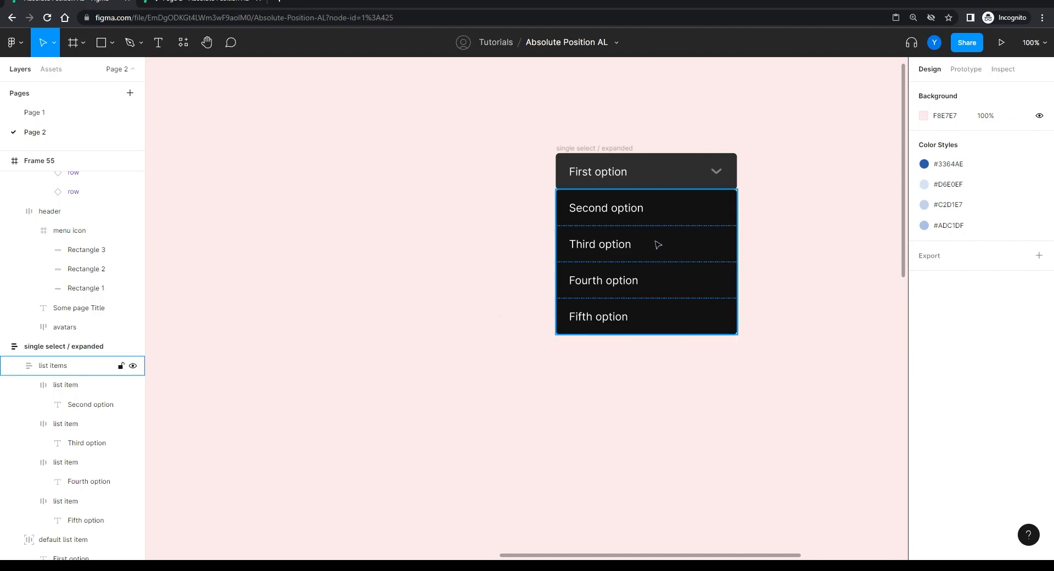
left_click(105, 55)
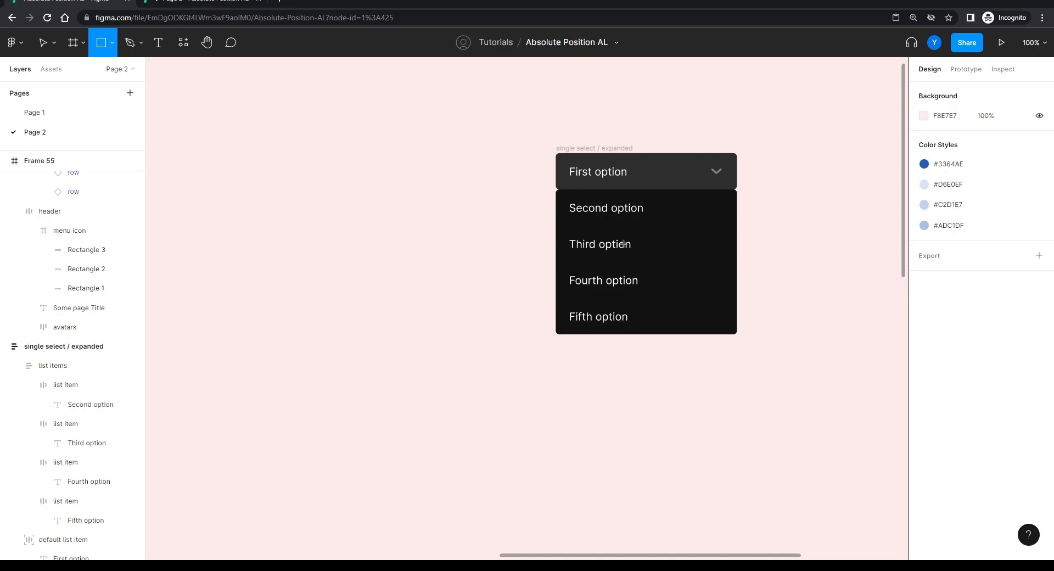
left_click_drag(451, 207, 455, 309)
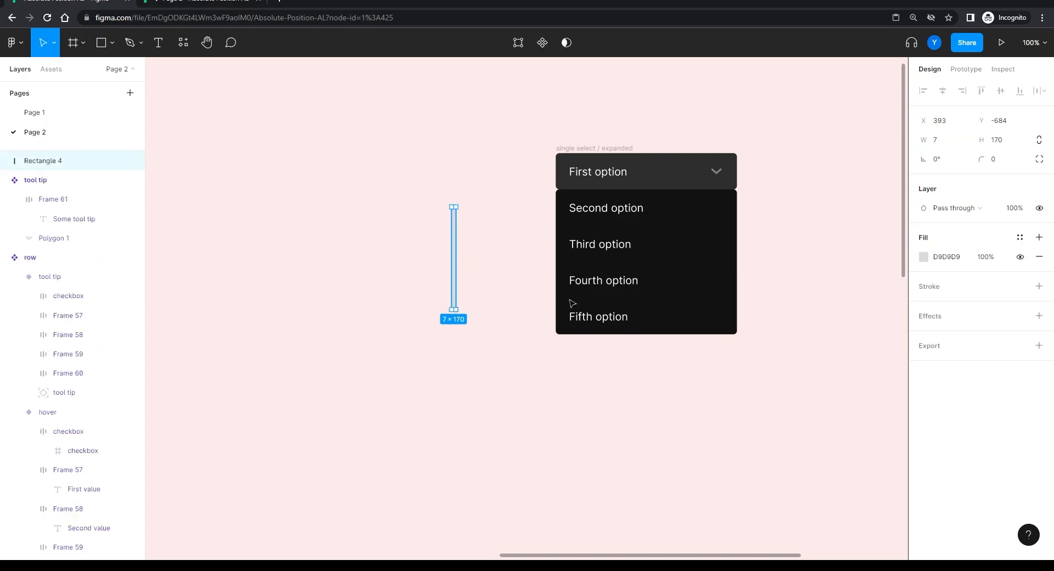
- Set the rectangle's width to 4 and reduce its height to 100
left_click(940, 143)
type("4")
key("Return")
left_click(1009, 141)
type("157")
key("Return")
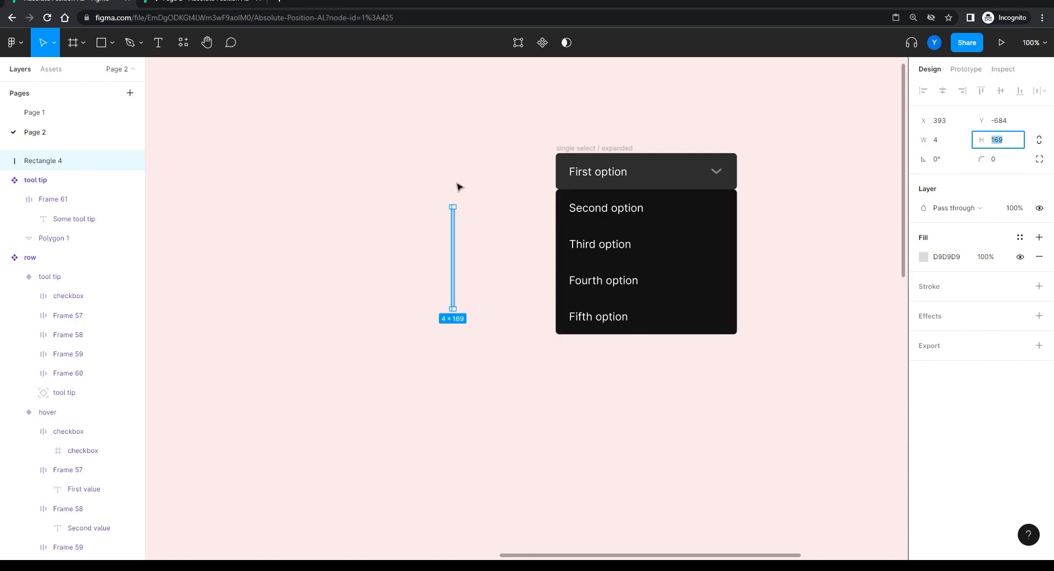
key("Down")
key("Down")
key("Down")
key("Down")
key("Down")
key("Down")
key("Down")
key("Down")
key("Down")
key("Down")
key("Down")
key("Down")
key("Down")
key("Down")
key("Down")
key("Down")
key("Down")
key("Down")
key("Down")
key("Down")
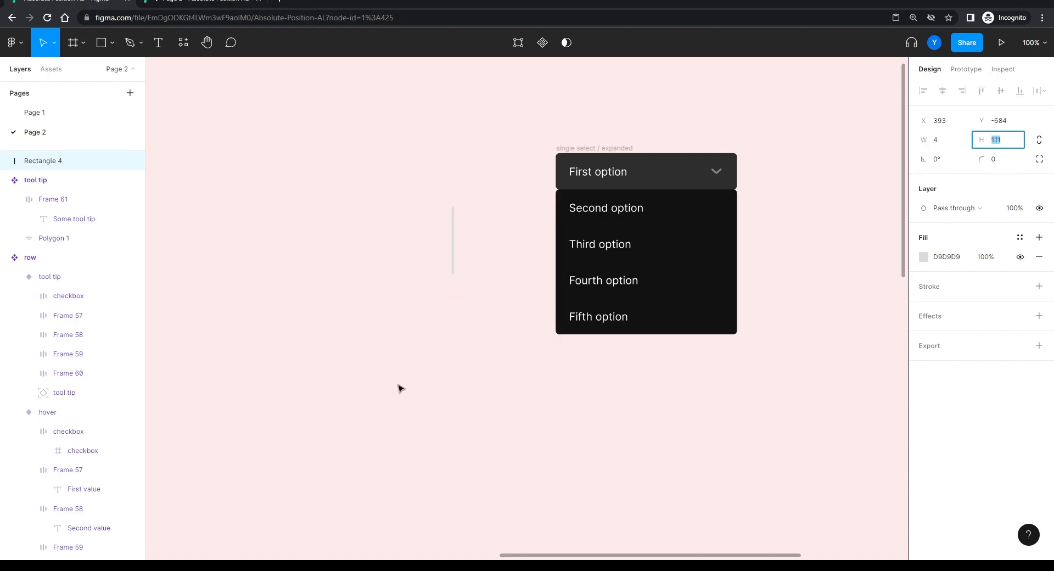
key("Up")
key("Up")
key("Up")
key("Up")
key("Up")
key("Up")
key("Up")
key("Up")
key("Up")
key("Up")
key("Up")
key("Up")
key("Up")
left_click(353, 383)
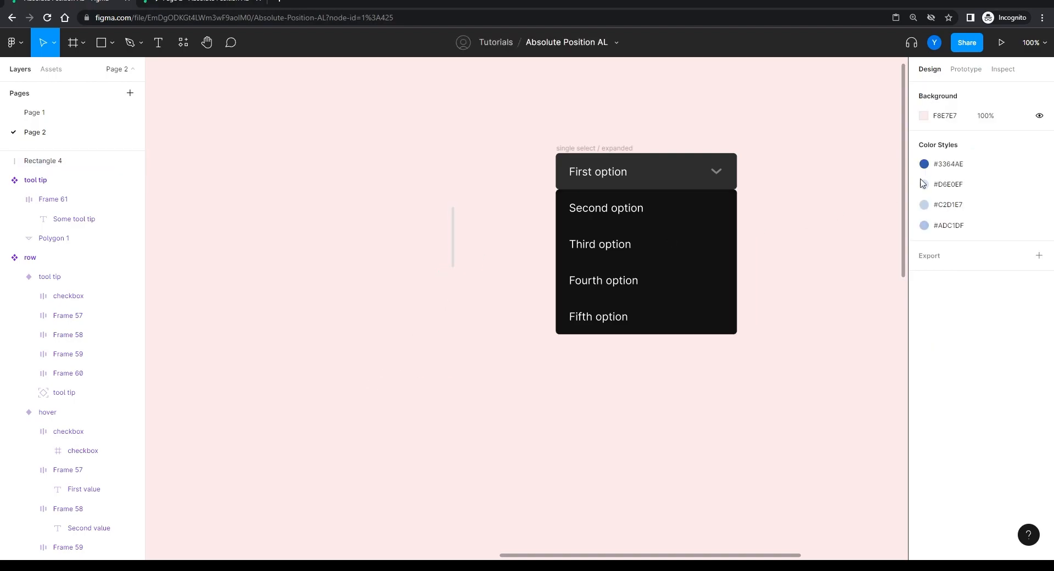
- Set the rectangle's width to 6 and its corner radius to 4
left_click(454, 263)
left_click(941, 140)
type("6")
key("Return")
left_click(1008, 161)
left_click(318, 304)
- Move the rectangle into the dropdown's list items between Third option and Fourth option, and rename it scroll bar
left_click_drag(453, 267, 592, 279)
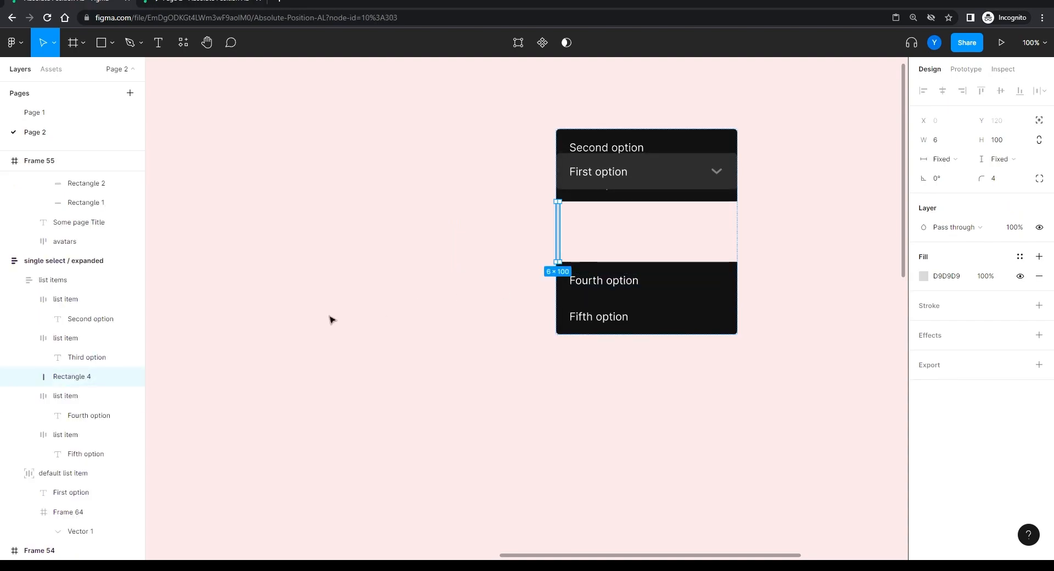
double_click(70, 377)
type("scroll bar")
key("Return")
- Give the scroll bar an absolute position and place it along the option list's right edge, beside the second and third options
left_click(1040, 121)
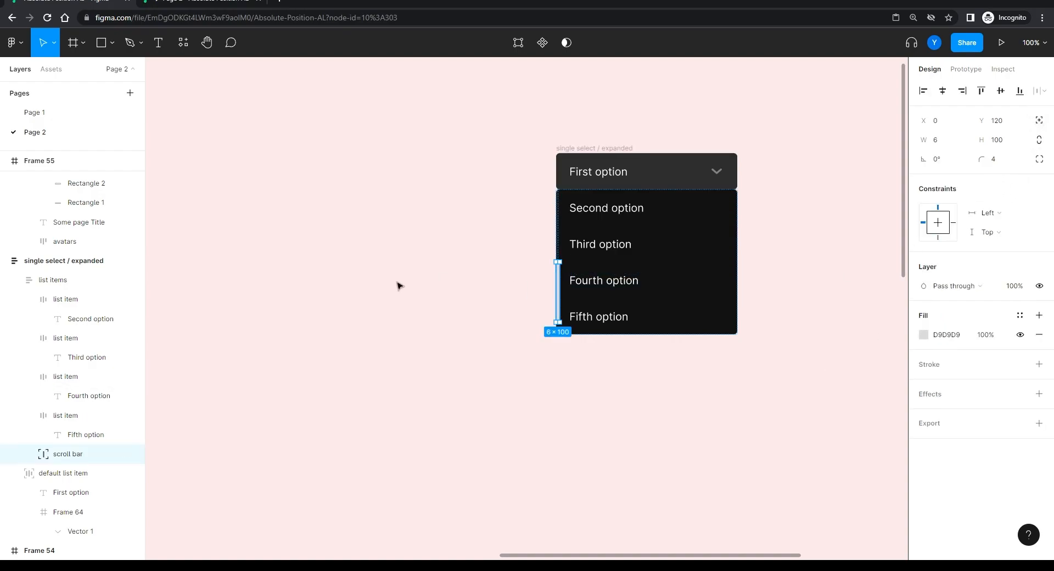
left_click_drag(558, 299, 733, 237)
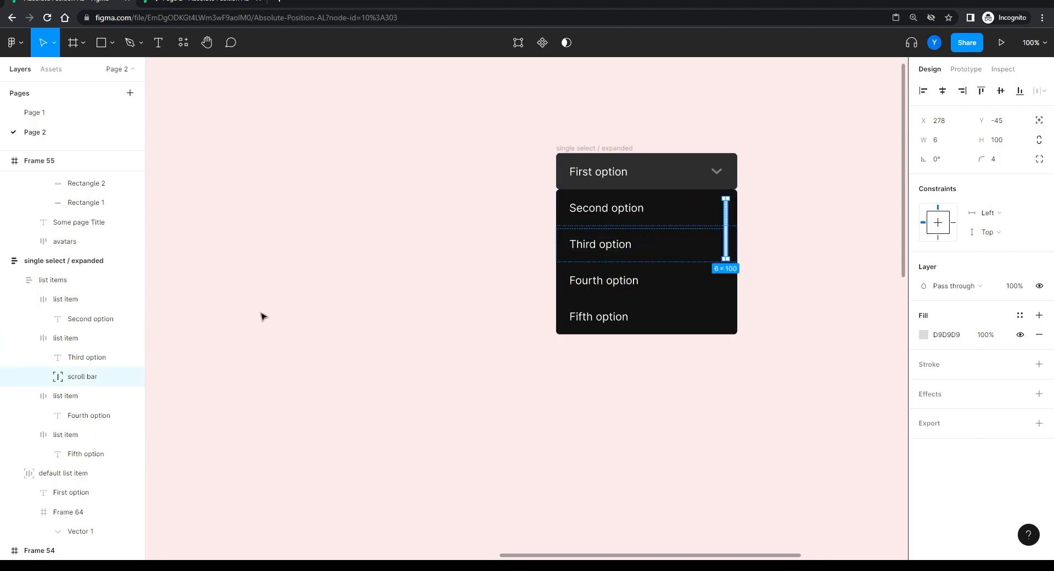
key("Right")
- Fill the scroll bar with the gray 757575
left_click(947, 334)
type("9E9E9E")
key("Return")
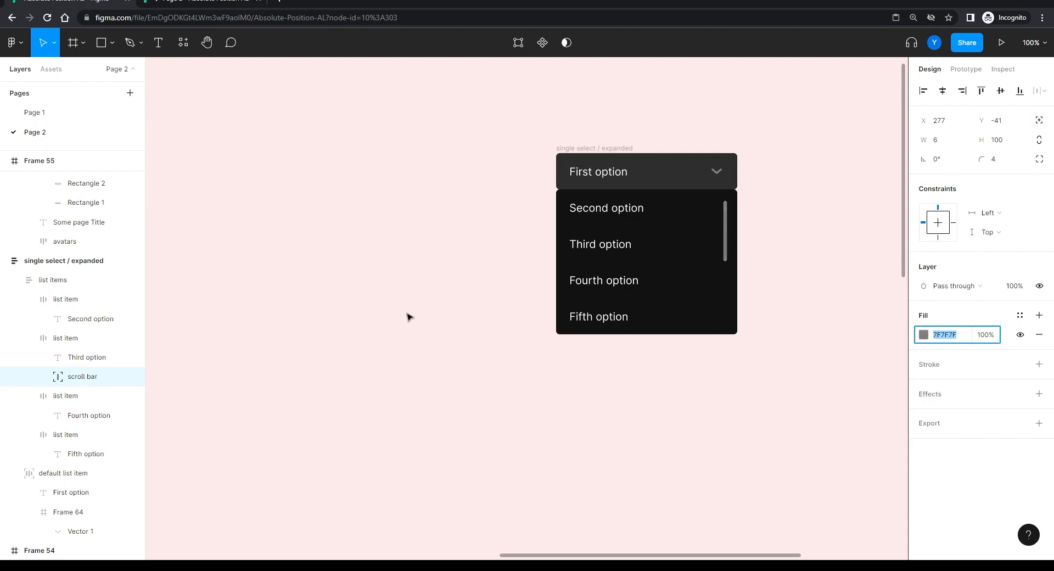
left_click(409, 317)
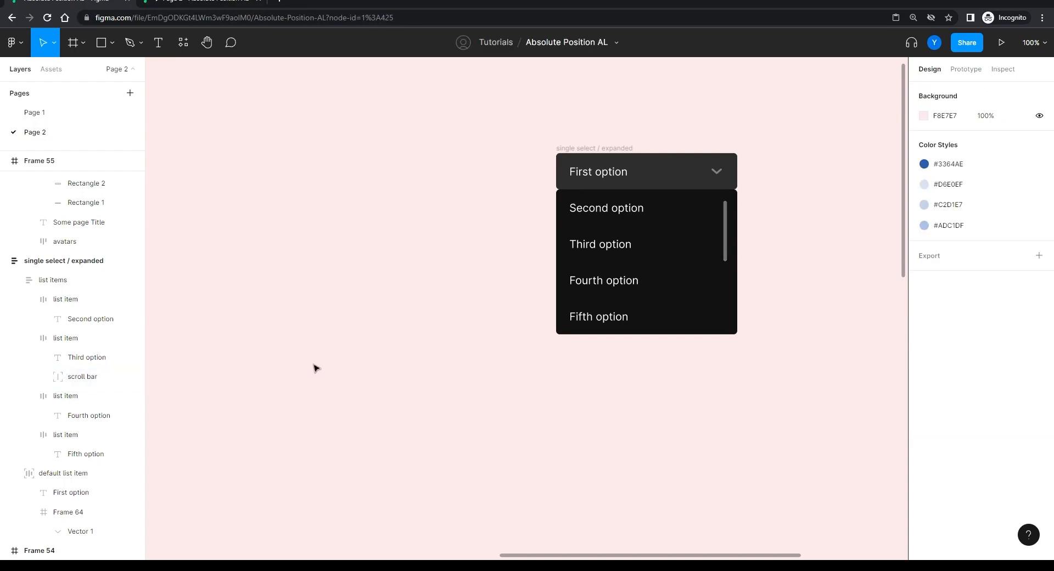
- Move the scroll bar layer out of the Third option list item to directly under single select / expanded, and toggle the list items' visibility
left_click(69, 377)
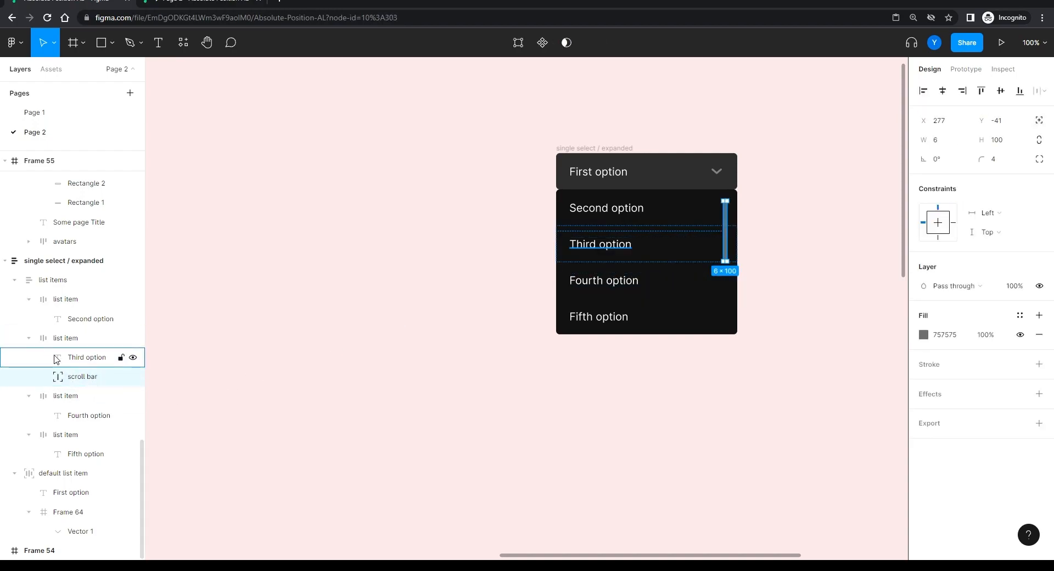
left_click(29, 338)
left_click(29, 376)
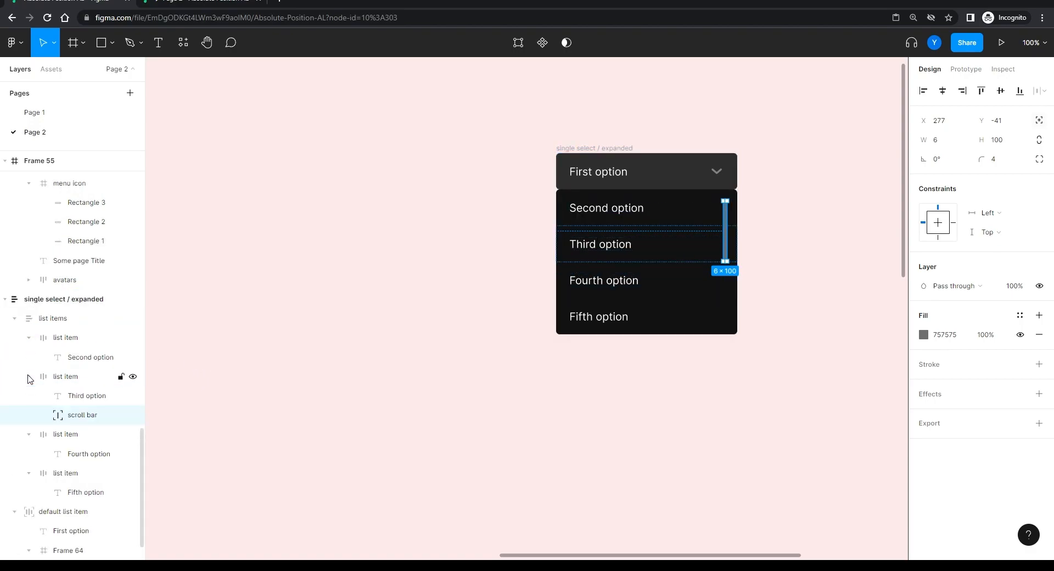
left_click(29, 473)
left_click(29, 434)
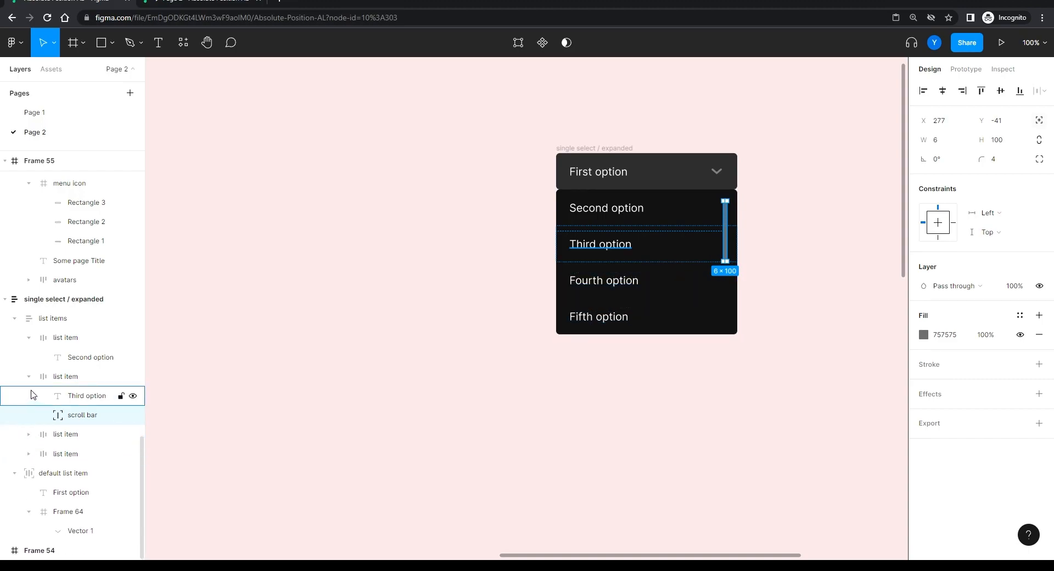
left_click_drag(84, 421, 57, 464)
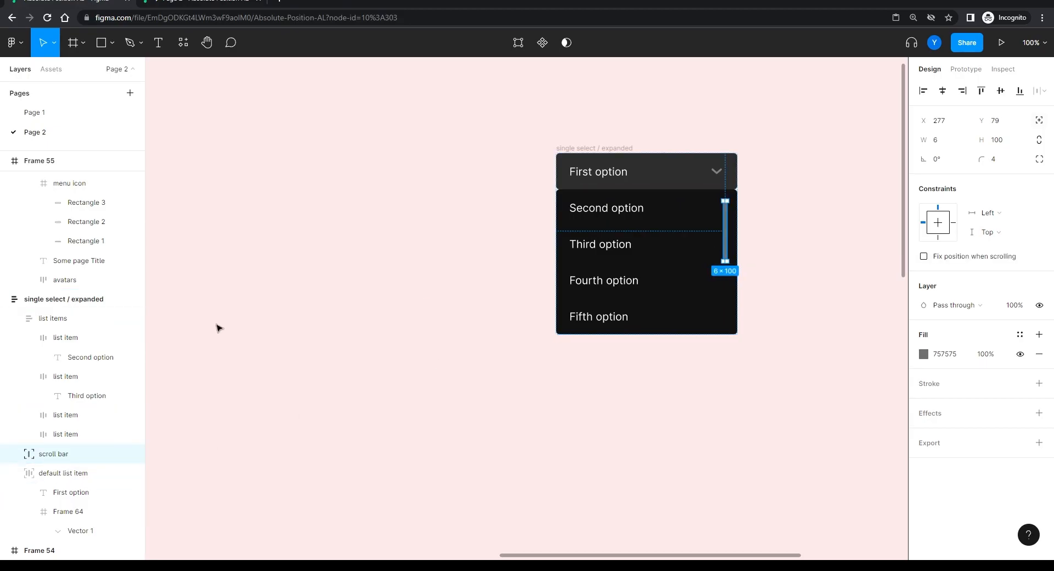
left_click(133, 320)
left_click(133, 320)
- Move the scroll bar layer into list items below the last list item, toggle the list's visibility as a check, and collapse the item layers
left_click_drag(56, 456, 70, 446)
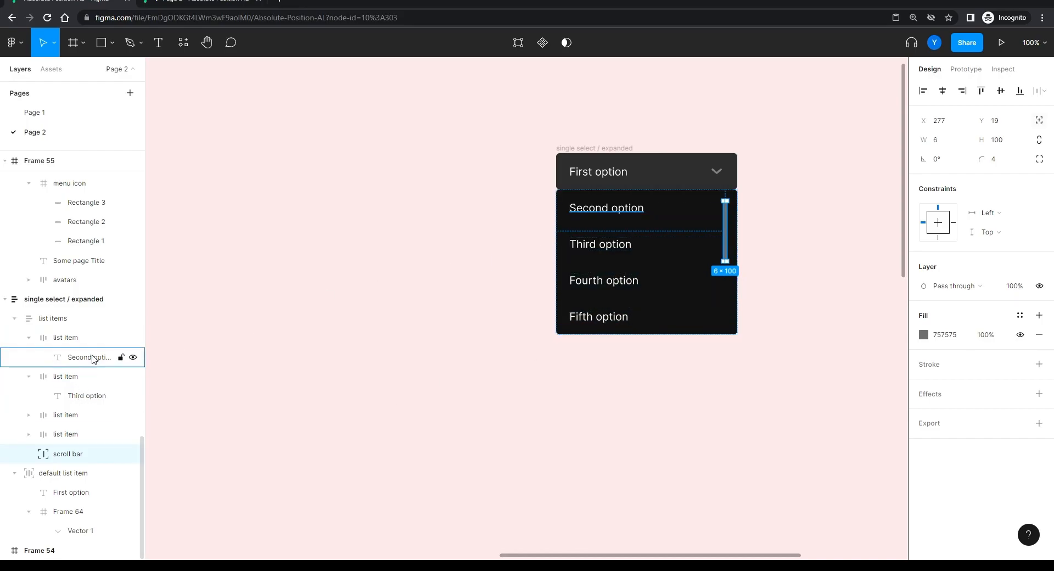
left_click(133, 320)
left_click(134, 320)
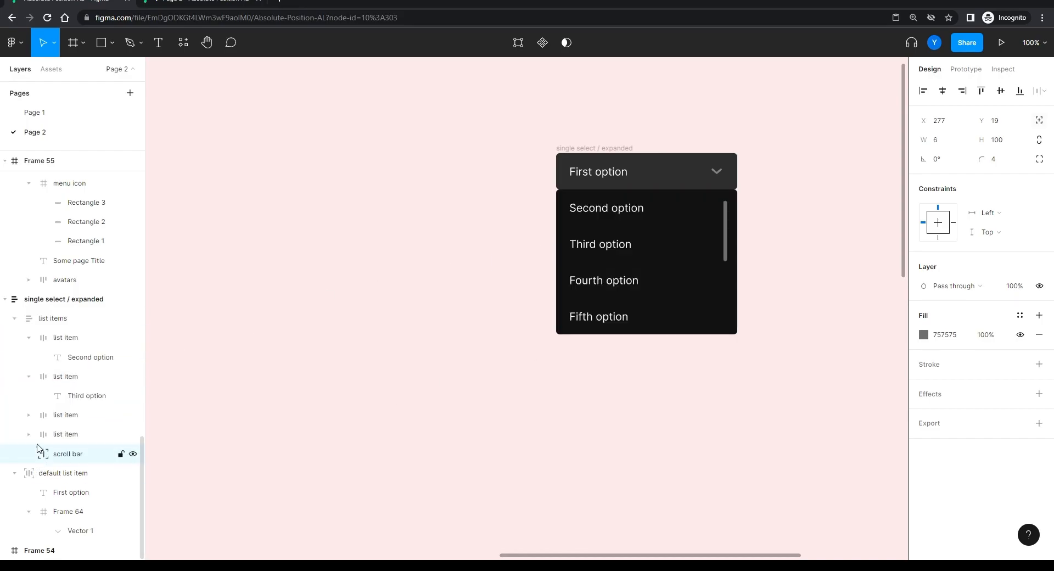
left_click(28, 377)
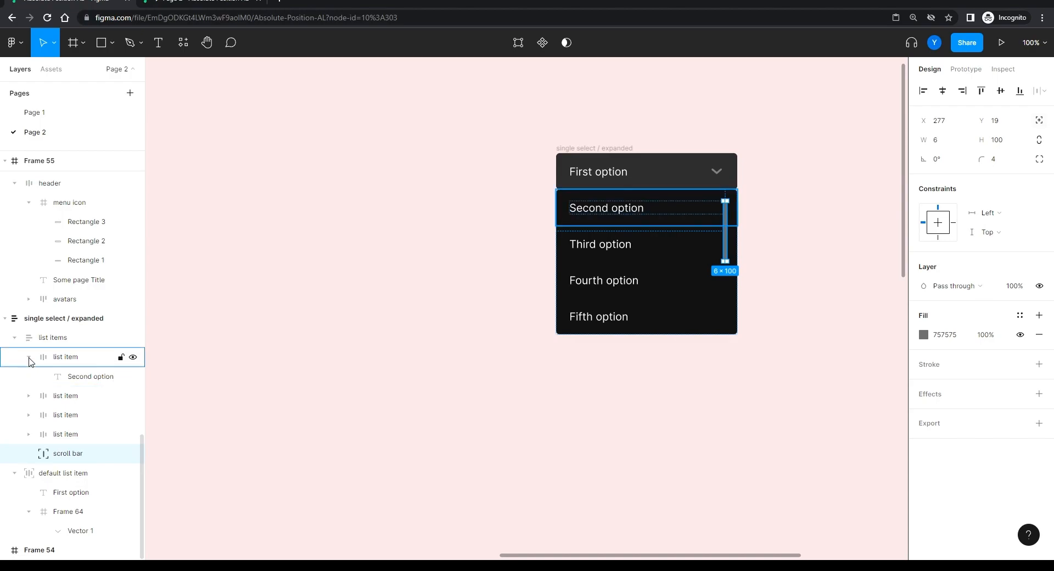
left_click(29, 357)
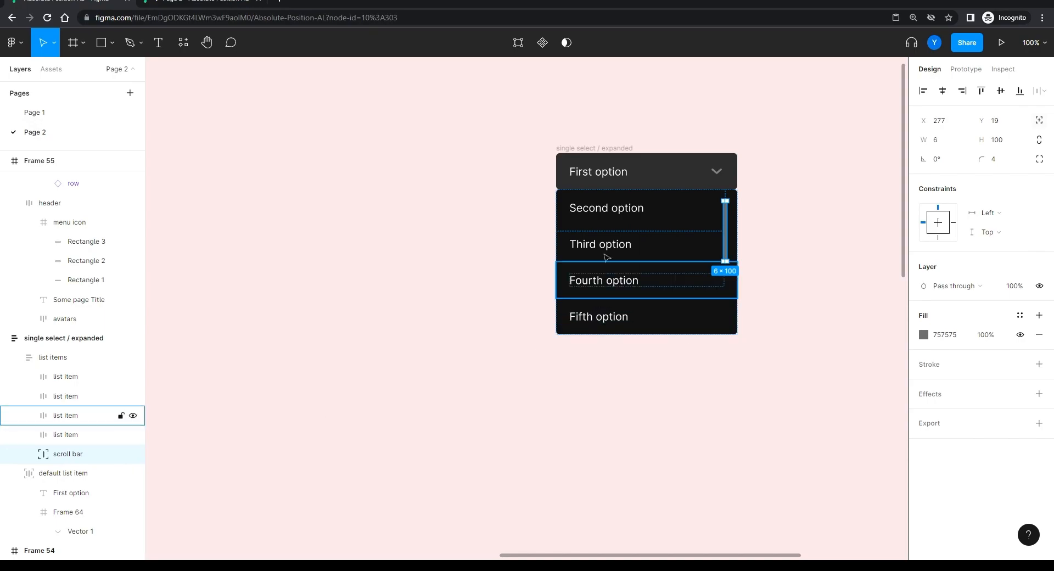
left_click(488, 231)
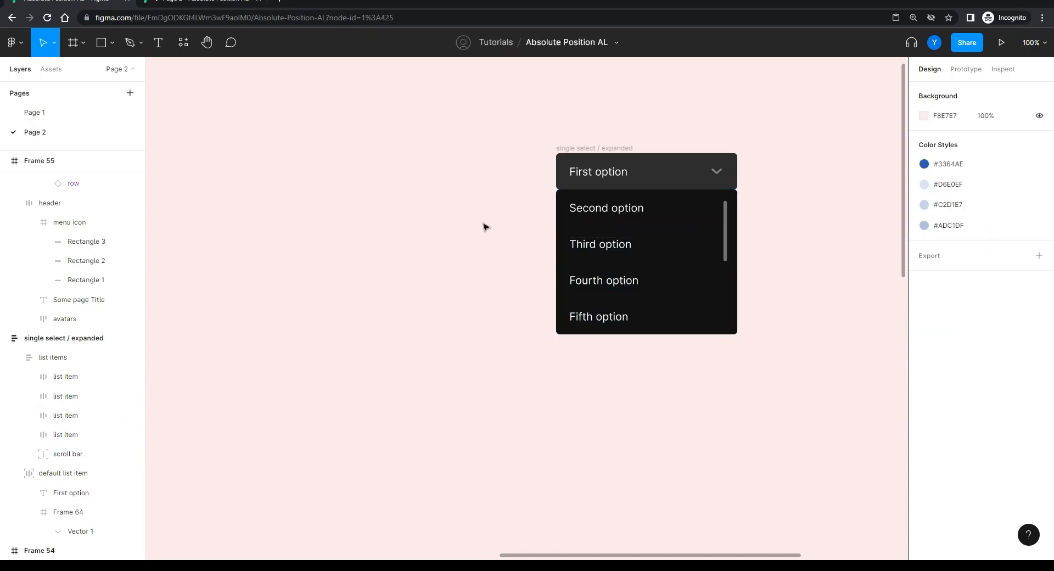
- Duplicate the single select / expanded frame beside the original and rename the copy single select / collapsed
left_click_drag(585, 149, 338, 148)
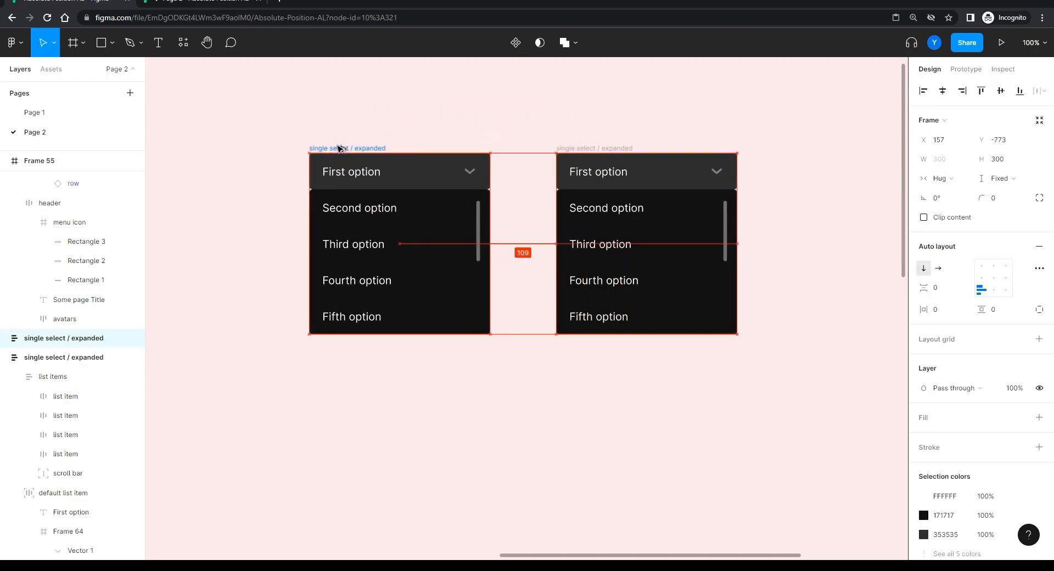
left_click(654, 171, "ctrl")
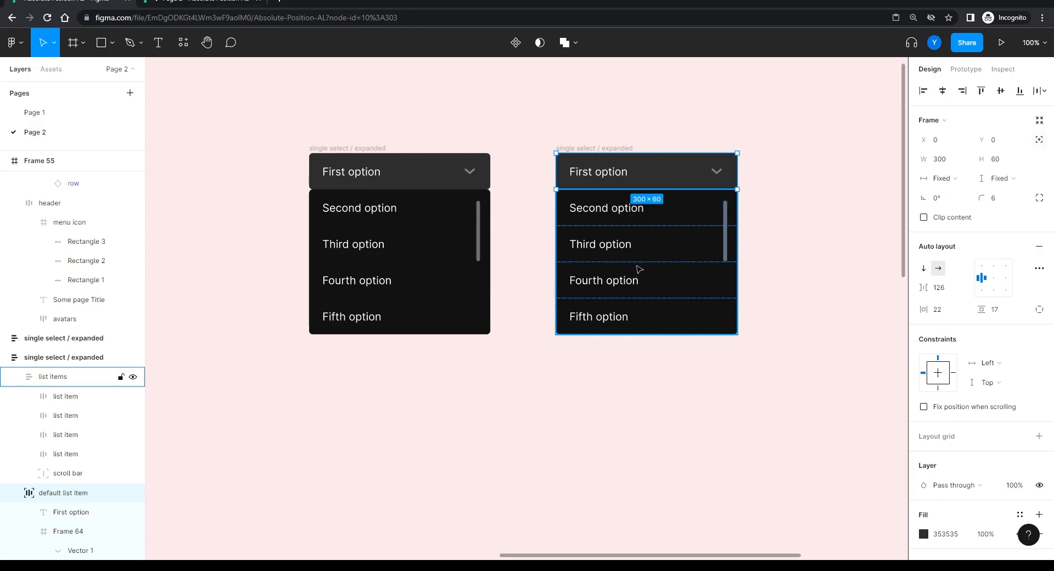
left_click(77, 338)
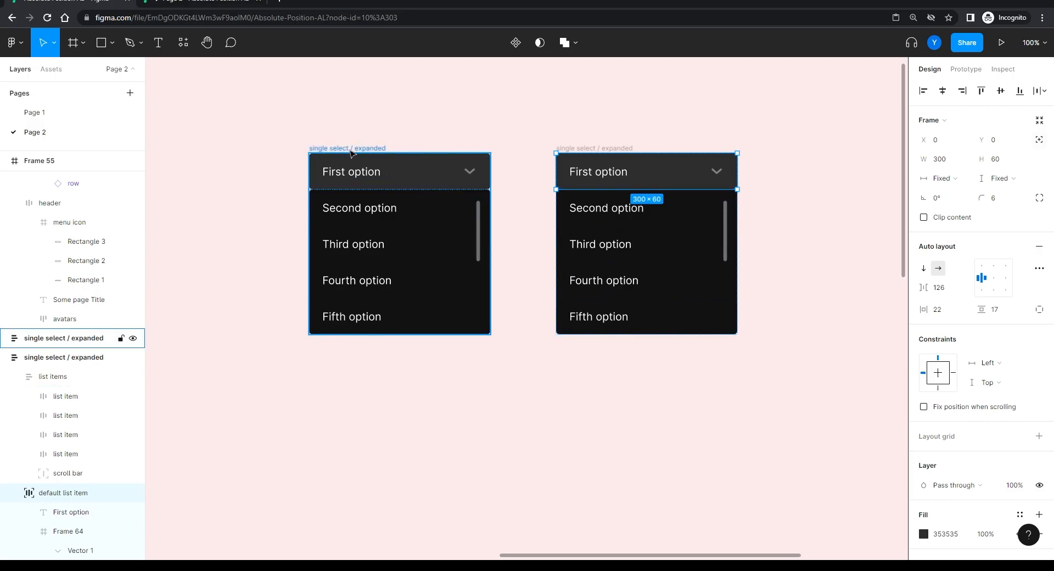
double_click(84, 339)
double_click(91, 339)
type("co")
key("Return")
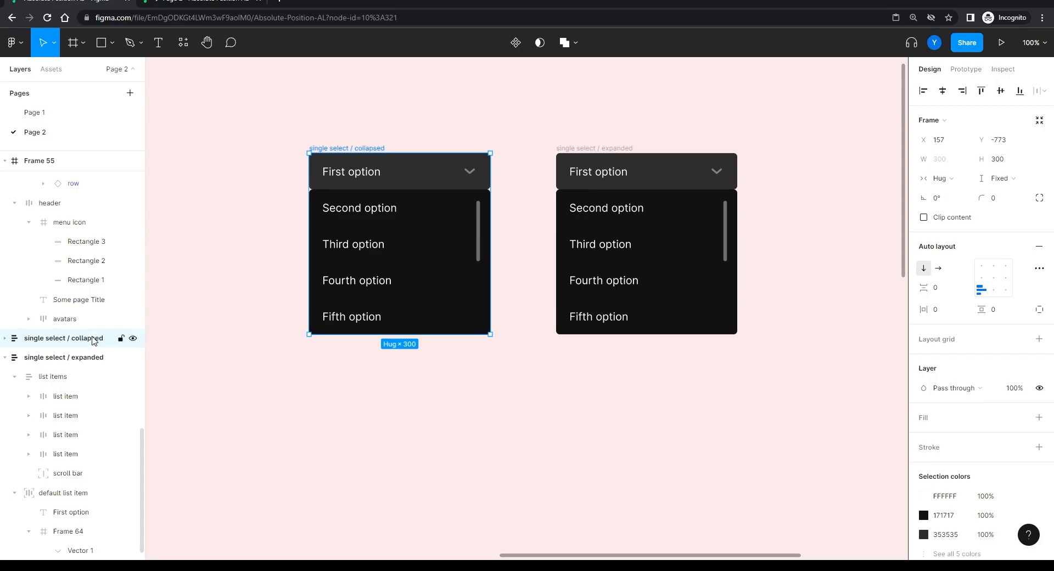
- Shorten the single select / collapsed frame to a height of 60 and enable Clip content on both the collapsed and expanded frames
left_click_drag(430, 334, 442, 192)
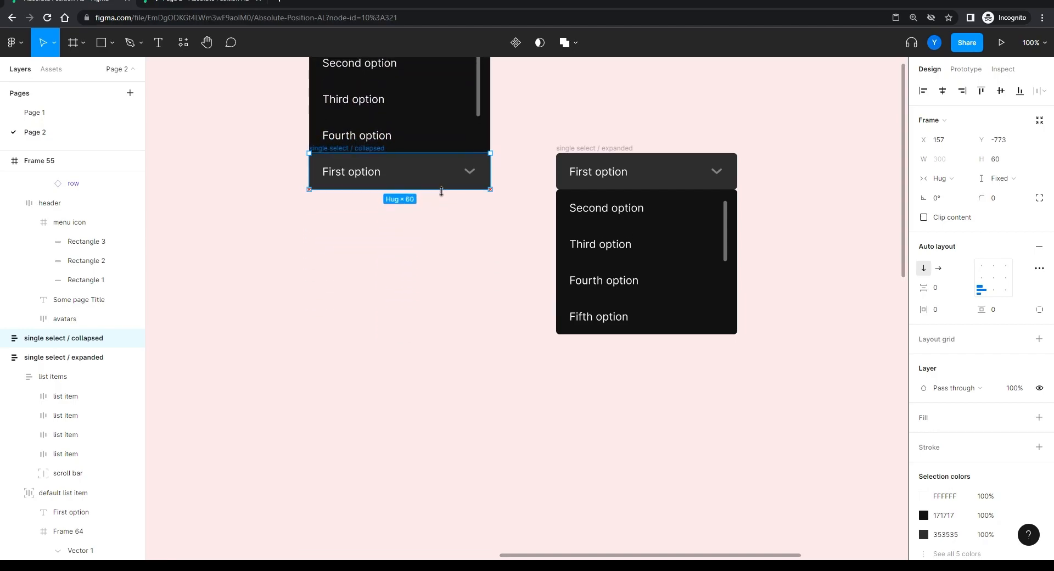
left_click(923, 218)
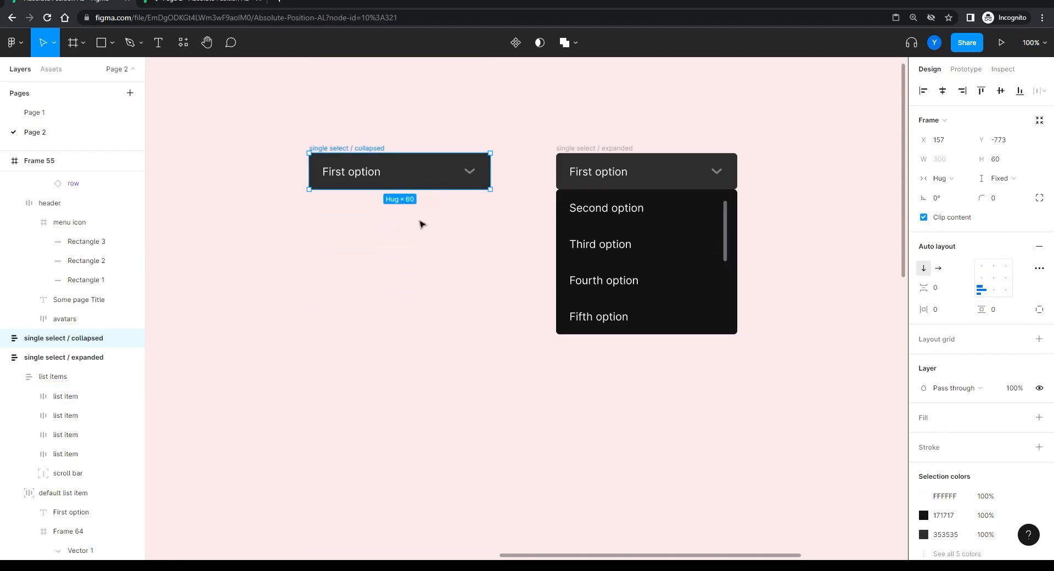
left_click(592, 151)
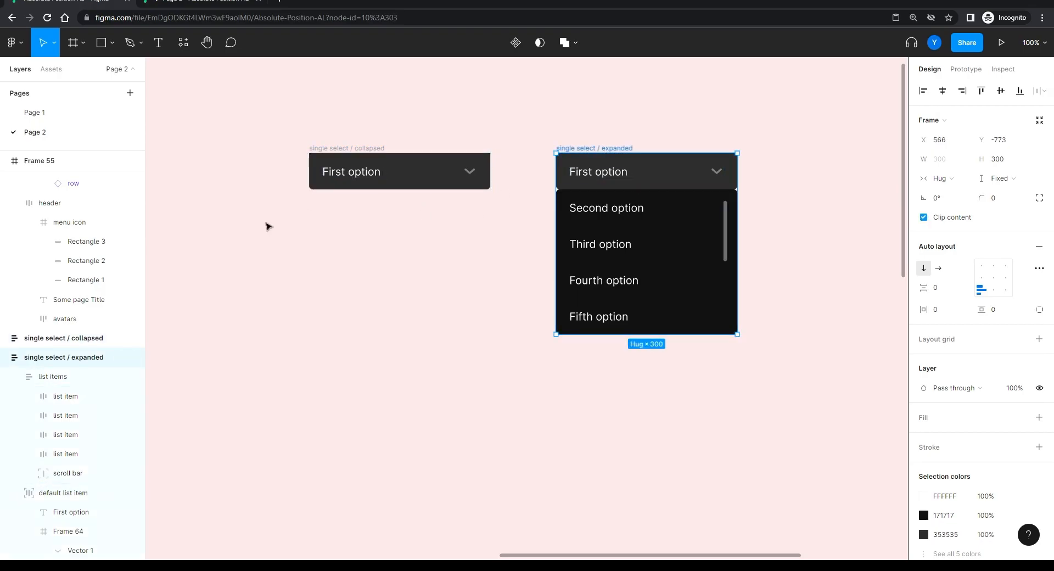
- Combine the single select / collapsed and single select / expanded frames into one component set
left_click_drag(361, 247, 388, 300)
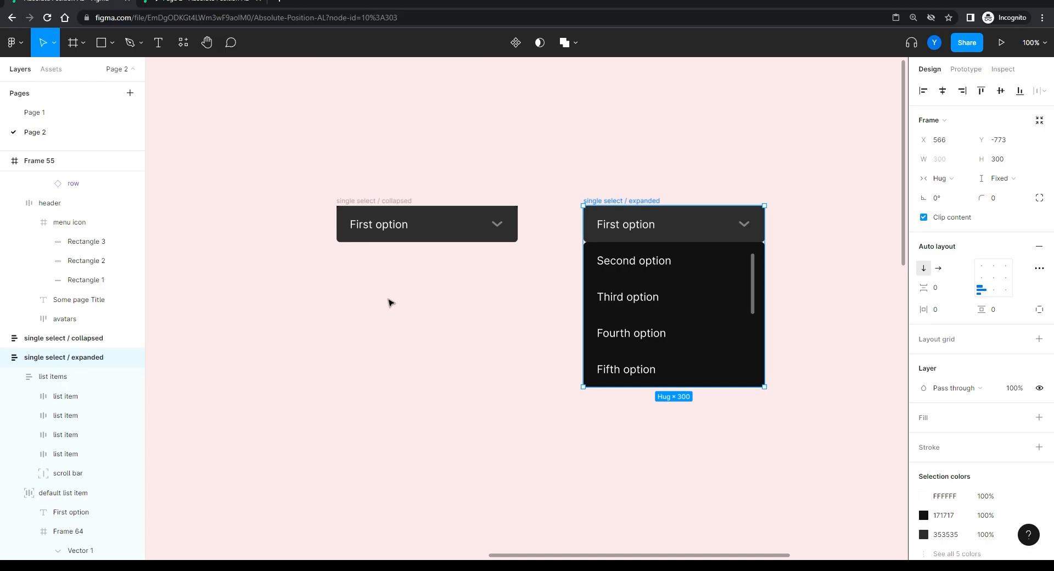
left_click_drag(816, 159, 294, 431)
left_click(515, 42)
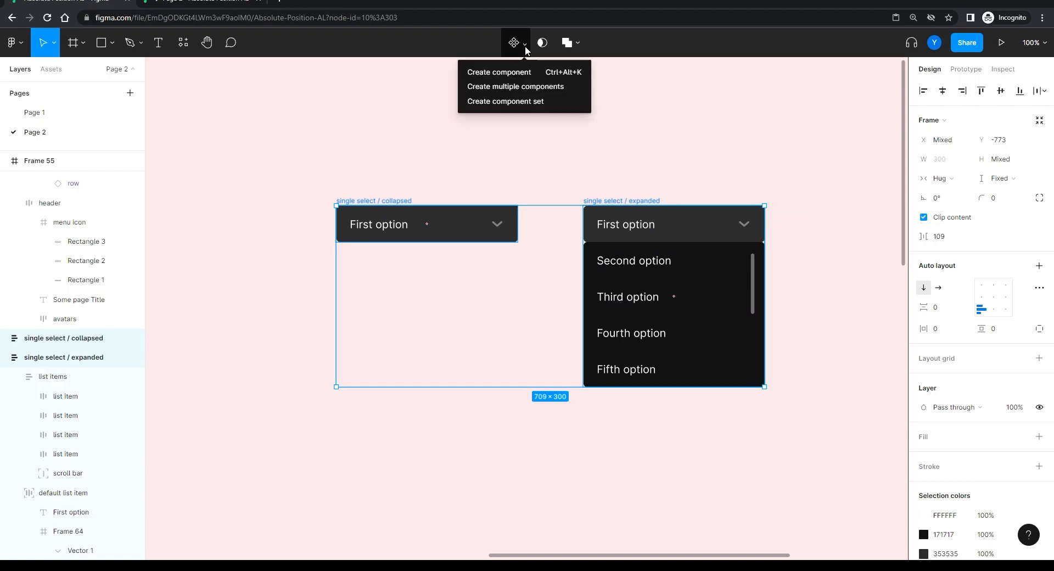
left_click(510, 101)
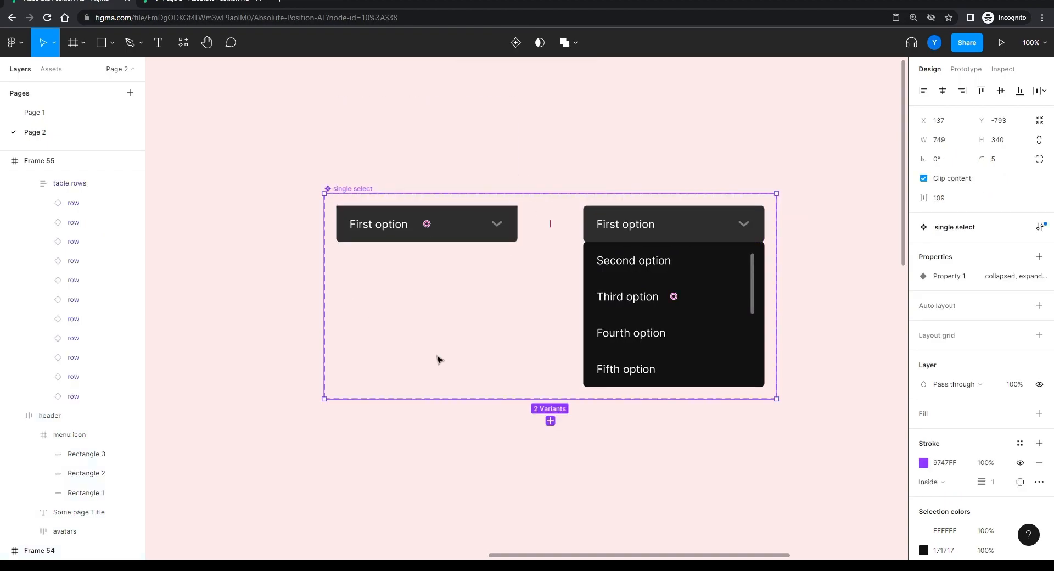
- Paste a copy of the collapsed variant into Frame 54 and place it in the frame's upper half, at about Y 226
left_click(391, 233)
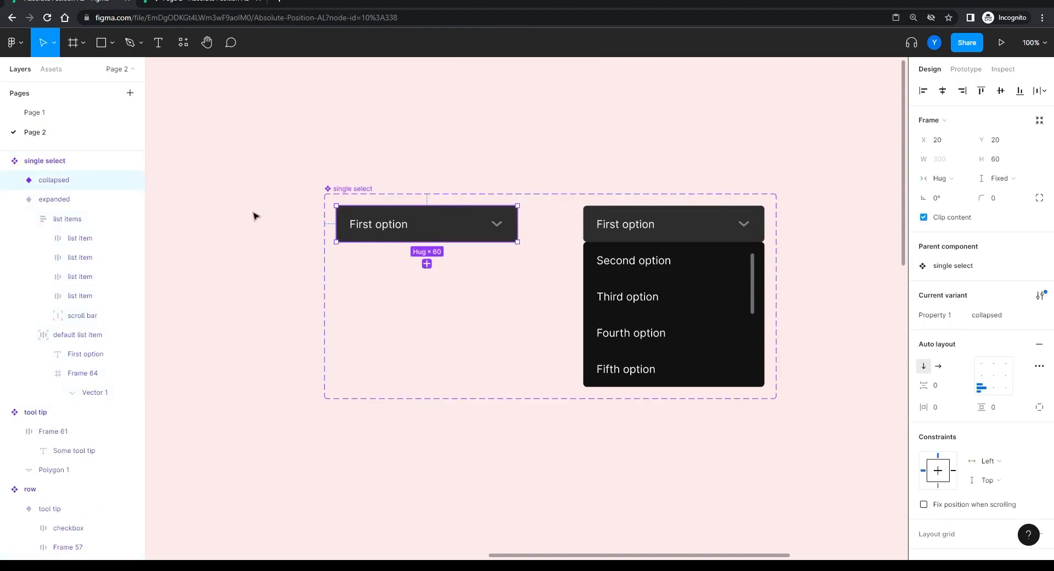
scroll(628, 331, "down", 5)
scroll(477, 167, "right", 4)
left_click(476, 179)
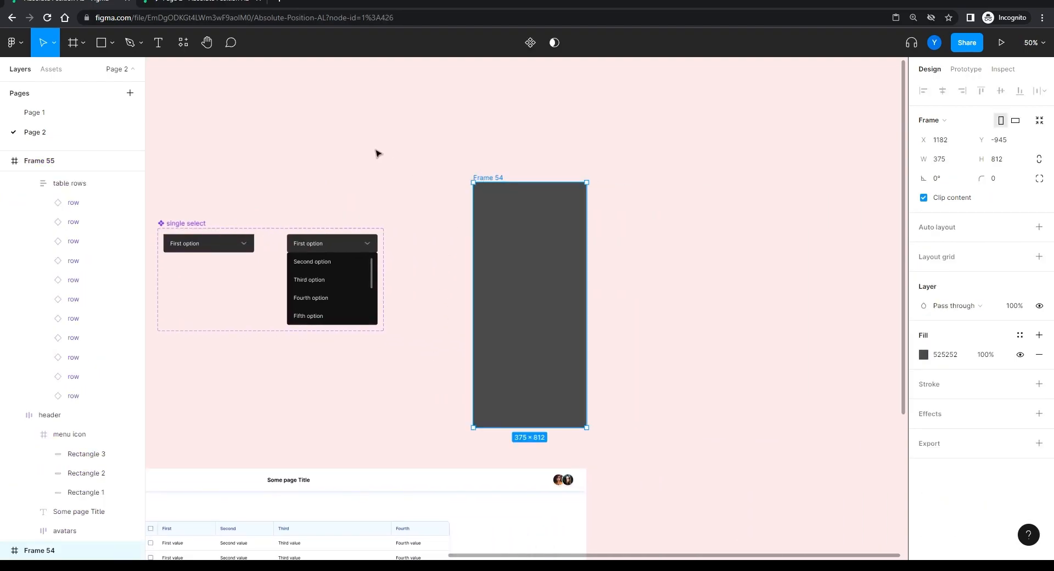
key("ctrl+v")
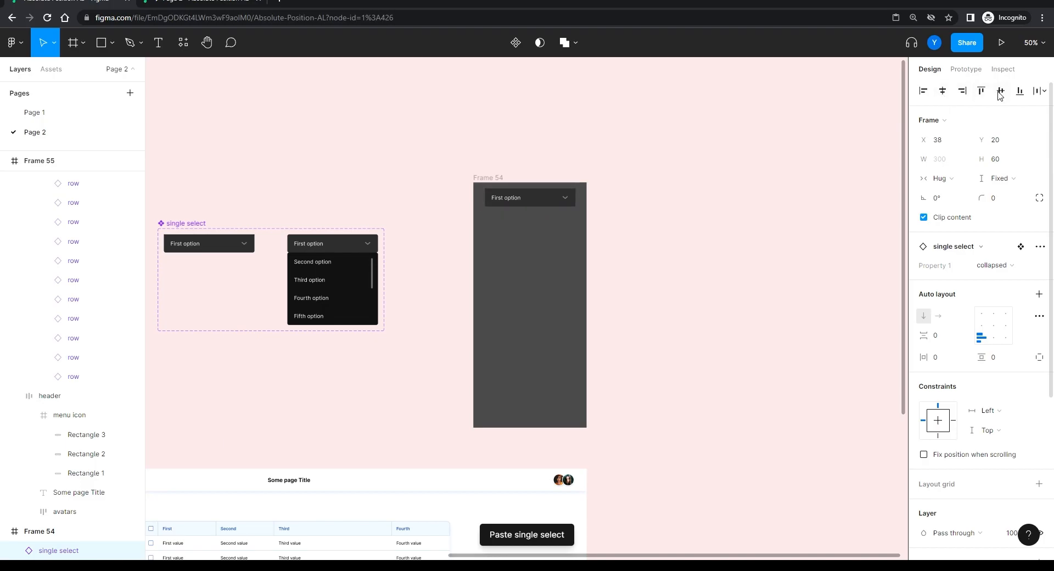
left_click(1001, 91)
left_click_drag(511, 308, 517, 264)
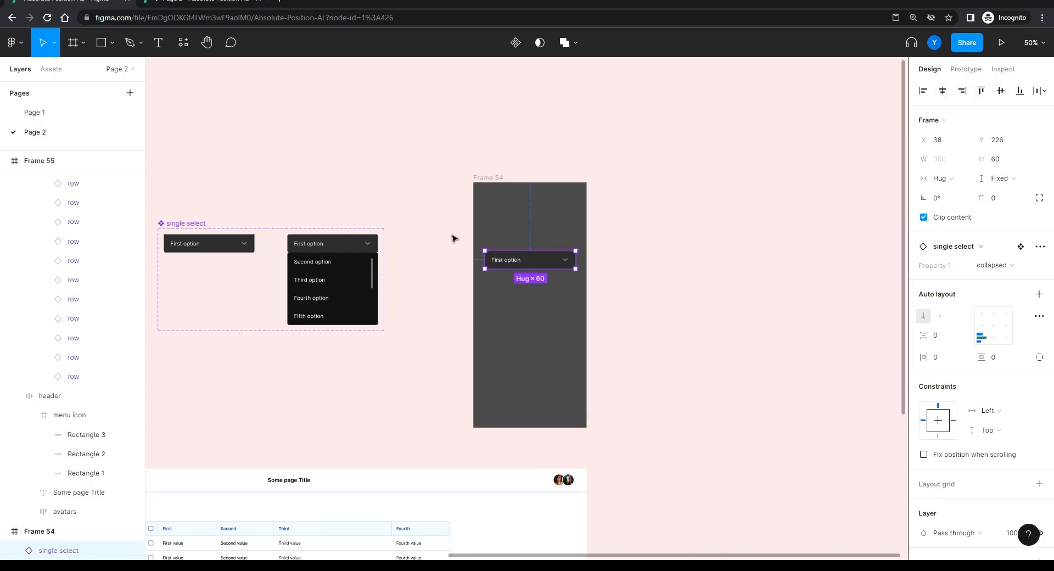
- Preview Frame 54 as a prototype to check the collapsed select, and return to the design file
left_click(482, 178)
left_click(1002, 42)
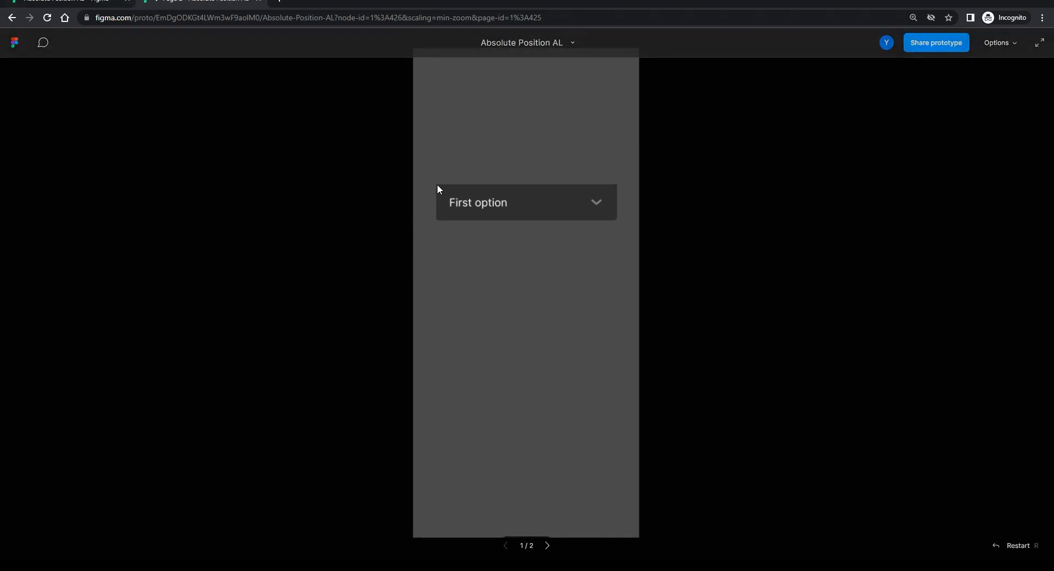
left_click(71, 1)
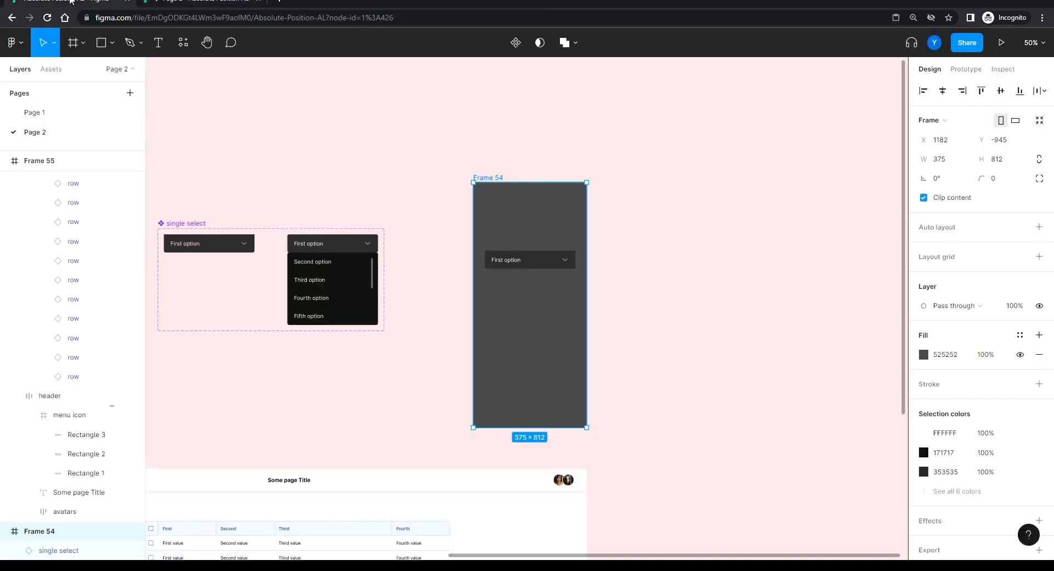
- Set the collapsed variant's corner radius to 6
left_click_drag(227, 332, 446, 340)
key("ctrl+plus")
key("ctrl+plus")
left_click_drag(324, 195, 571, 320)
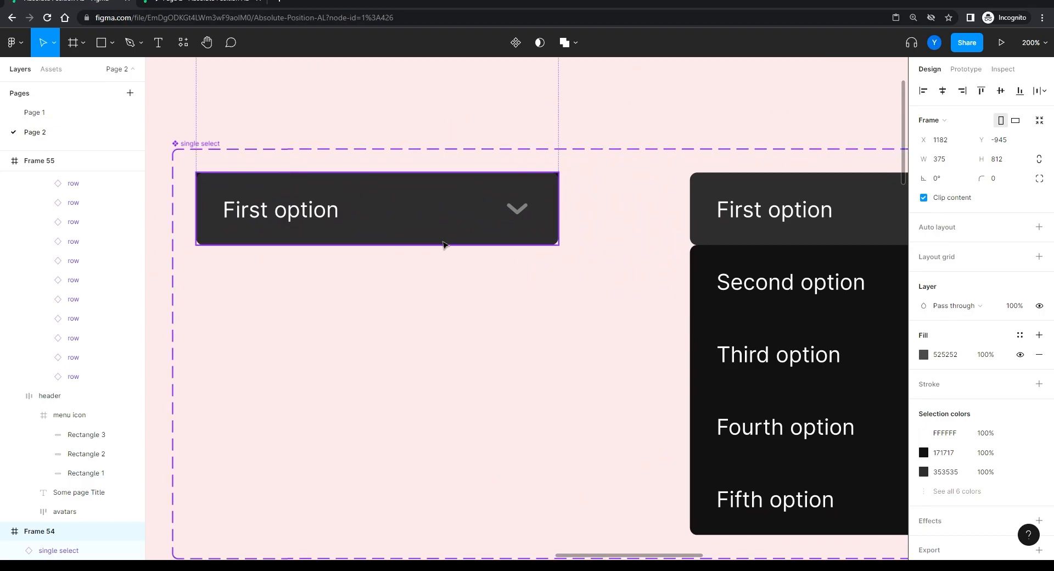
left_click(429, 223)
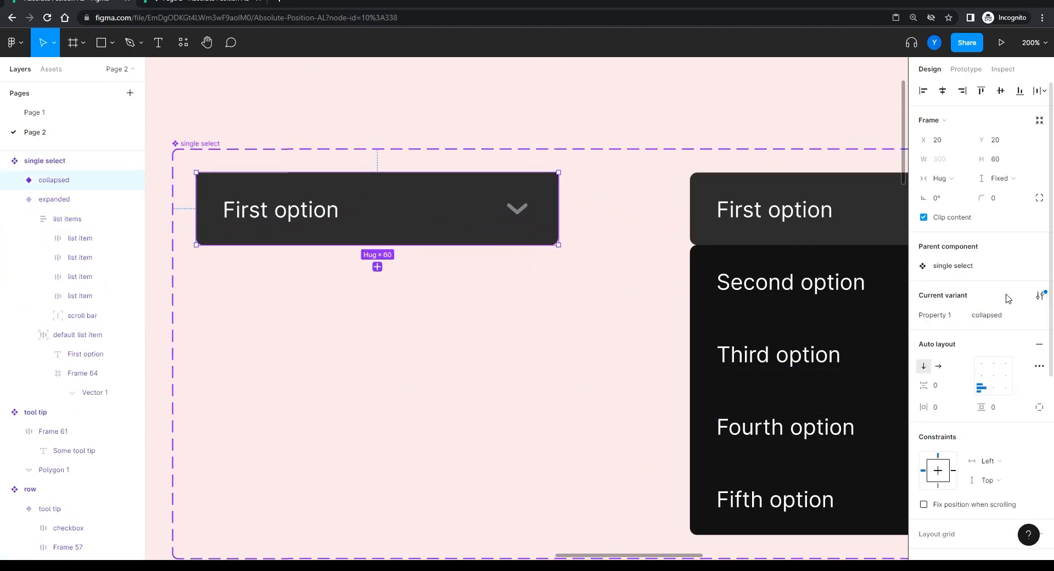
left_click(1004, 202)
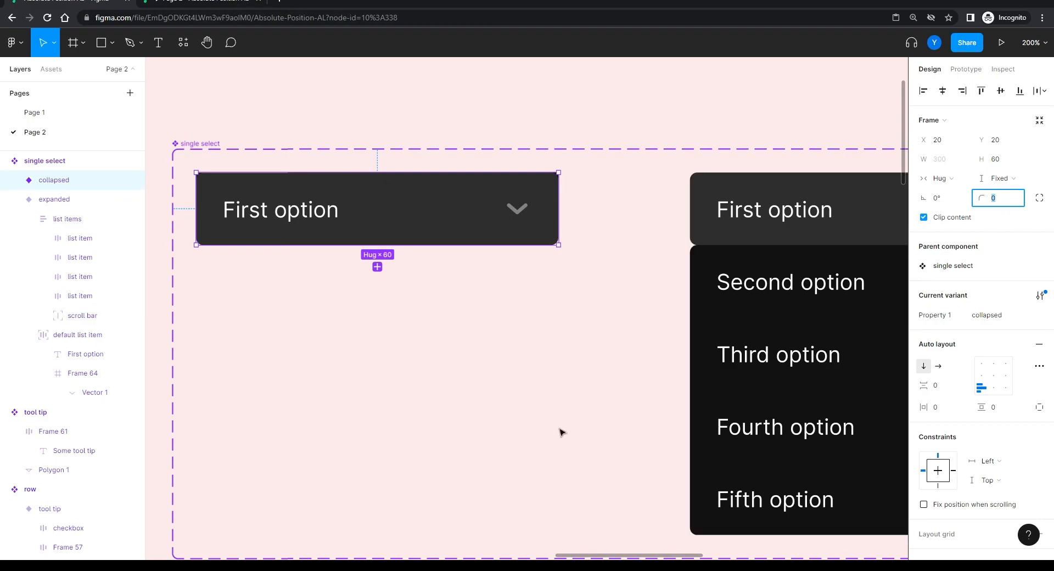
key("Return")
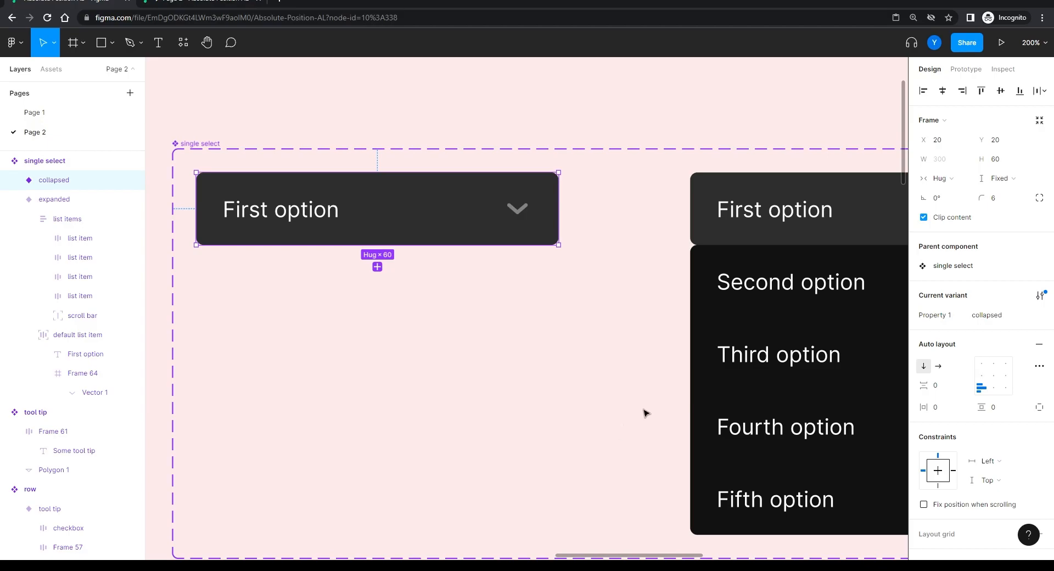
- Set the expanded variant's corner radius to 6
left_click_drag(642, 407, 283, 383)
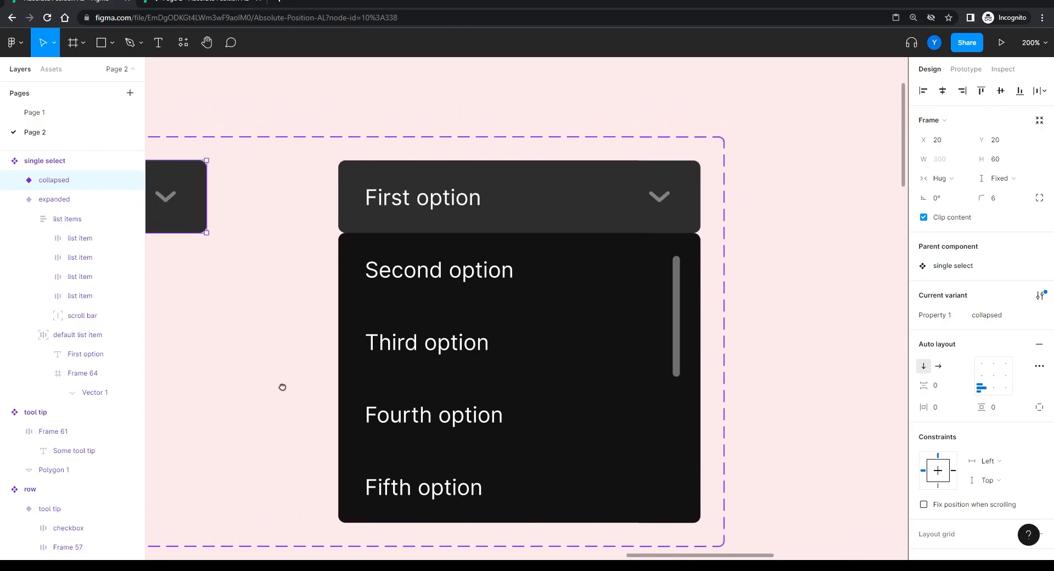
left_click(530, 198)
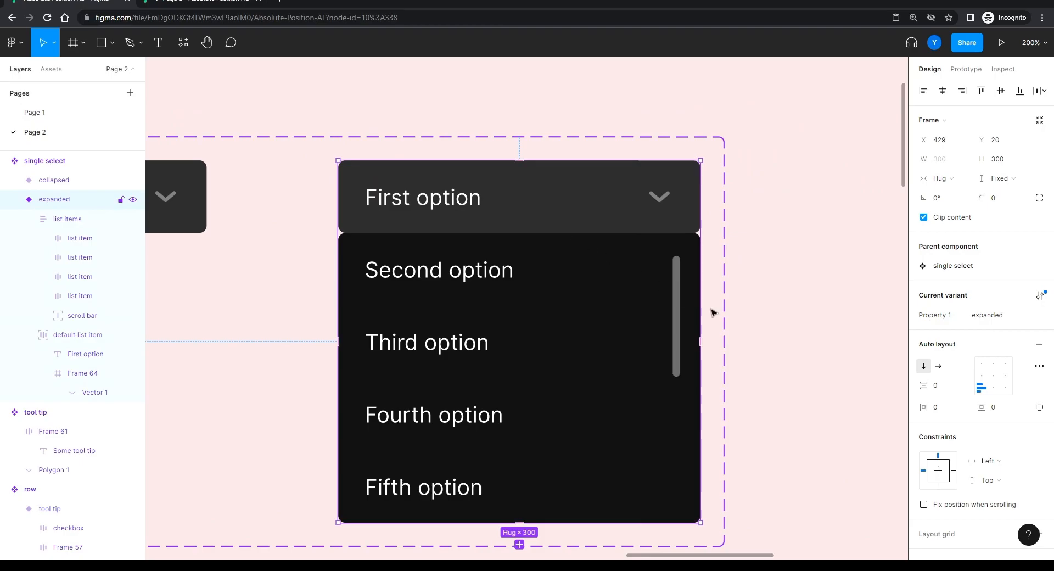
left_click(996, 199)
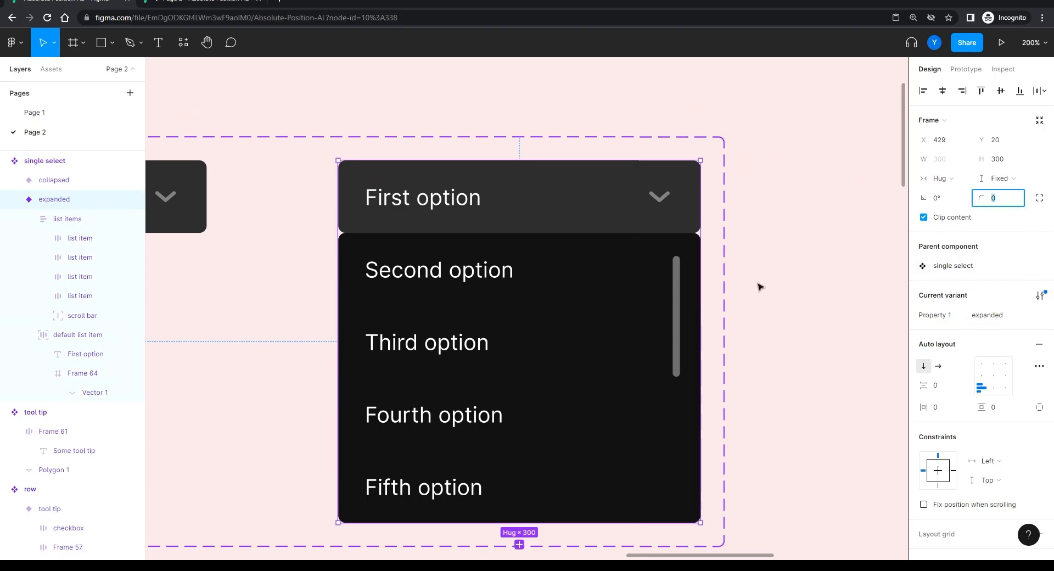
key("Return")
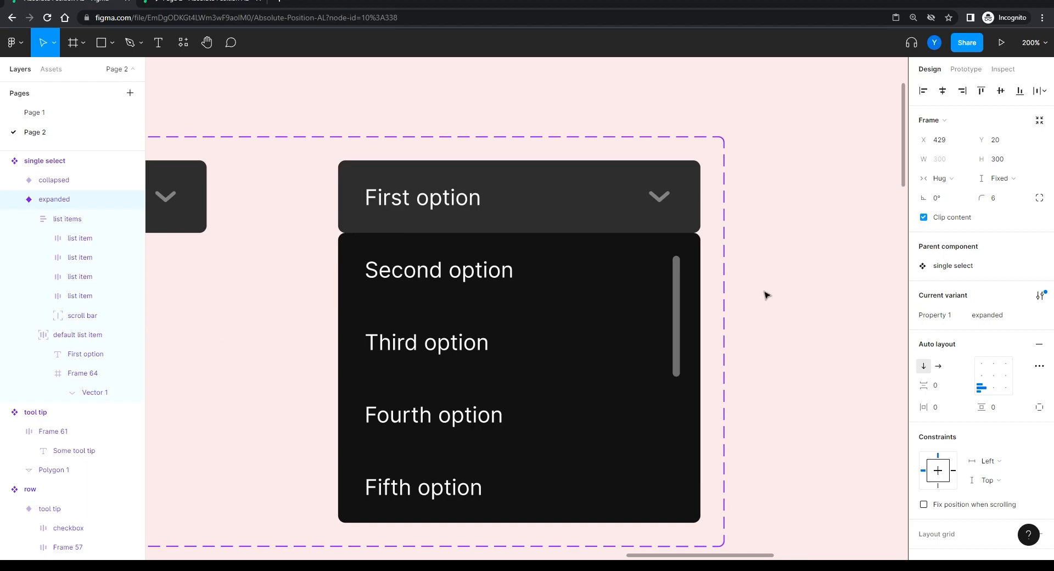
left_click(767, 296)
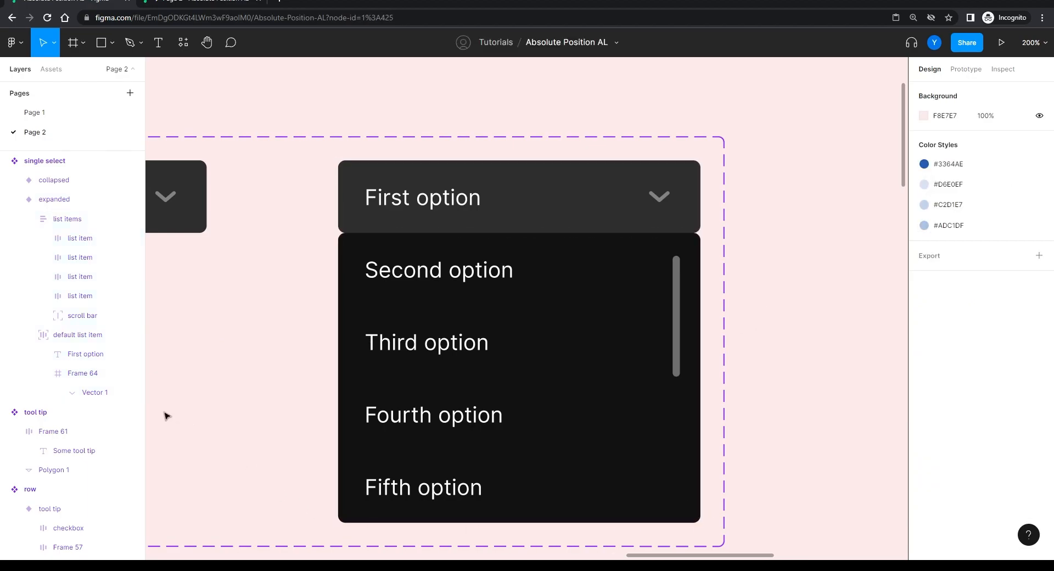
- Flip the arrow vector in the expanded variant's First option row vertically, so that it points up
left_click_drag(276, 361, 528, 338)
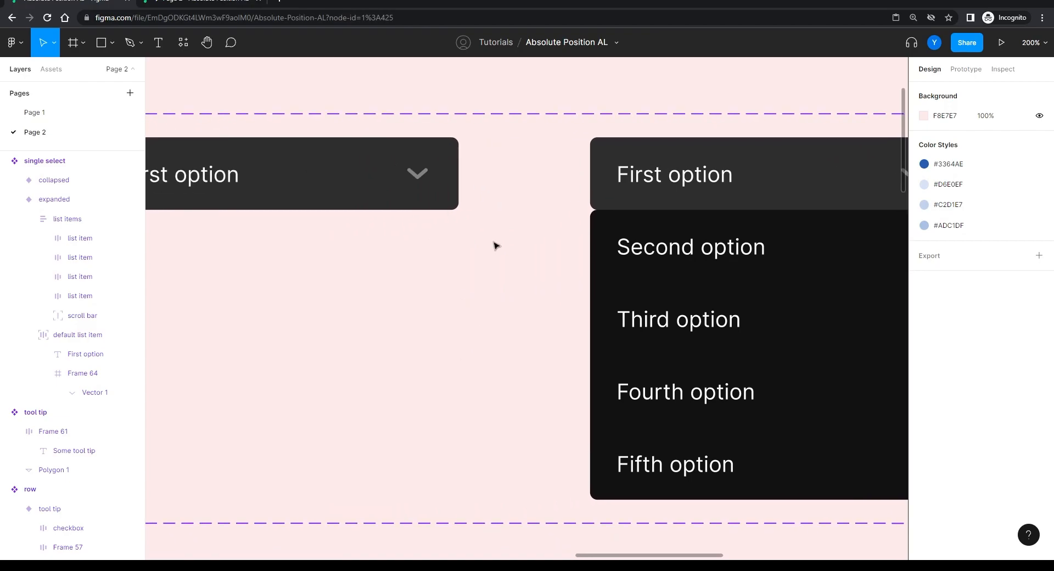
scroll(527, 253, "right", 5)
double_click(630, 193)
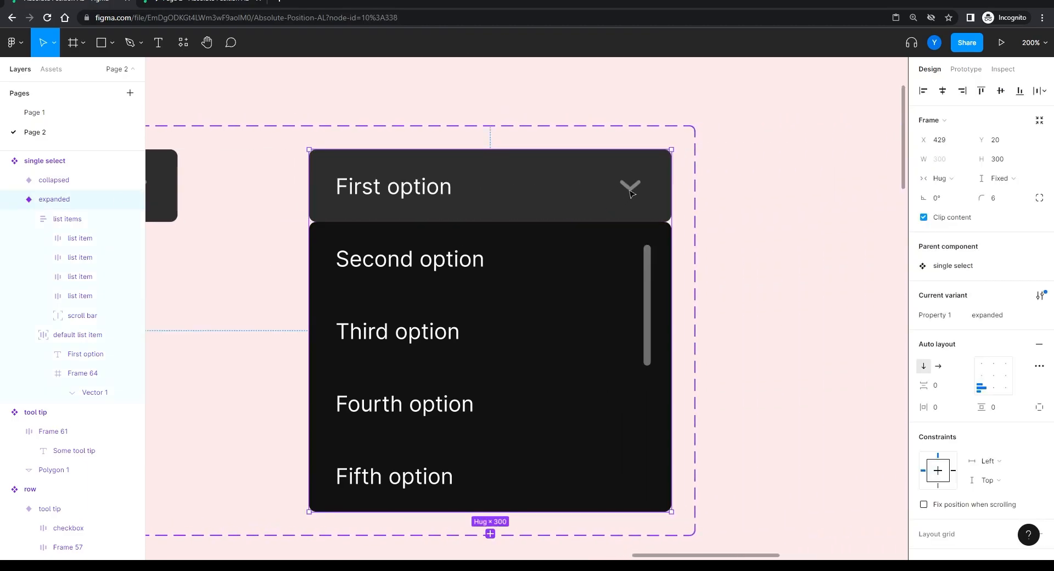
double_click(630, 192)
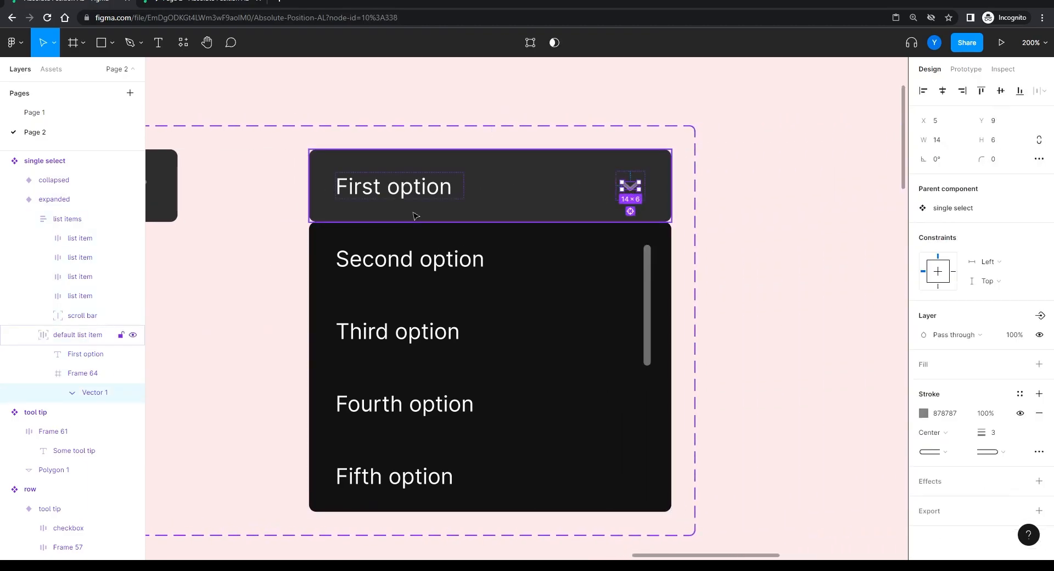
key("shift+v")
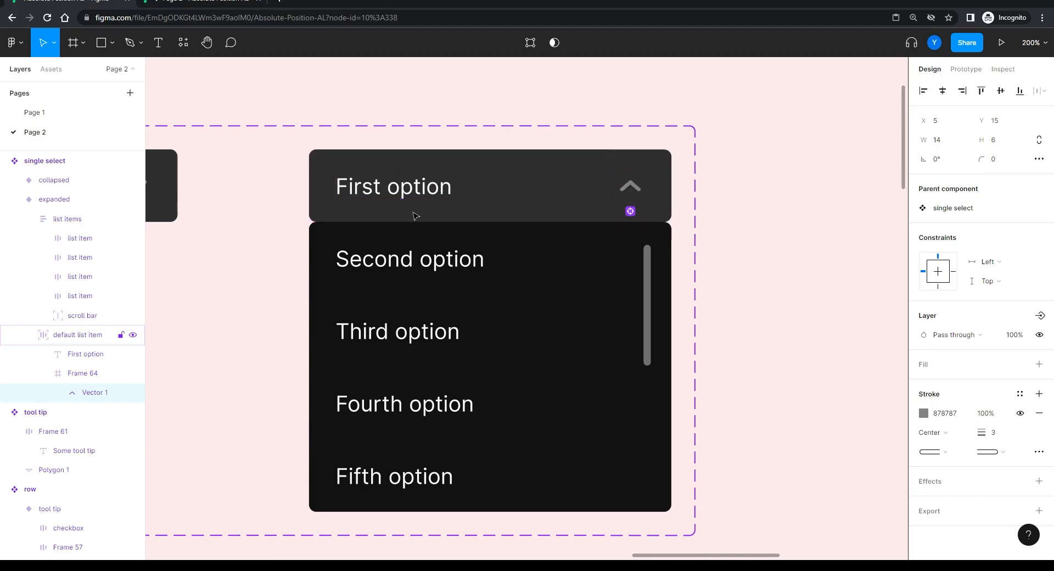
key("shift+v")
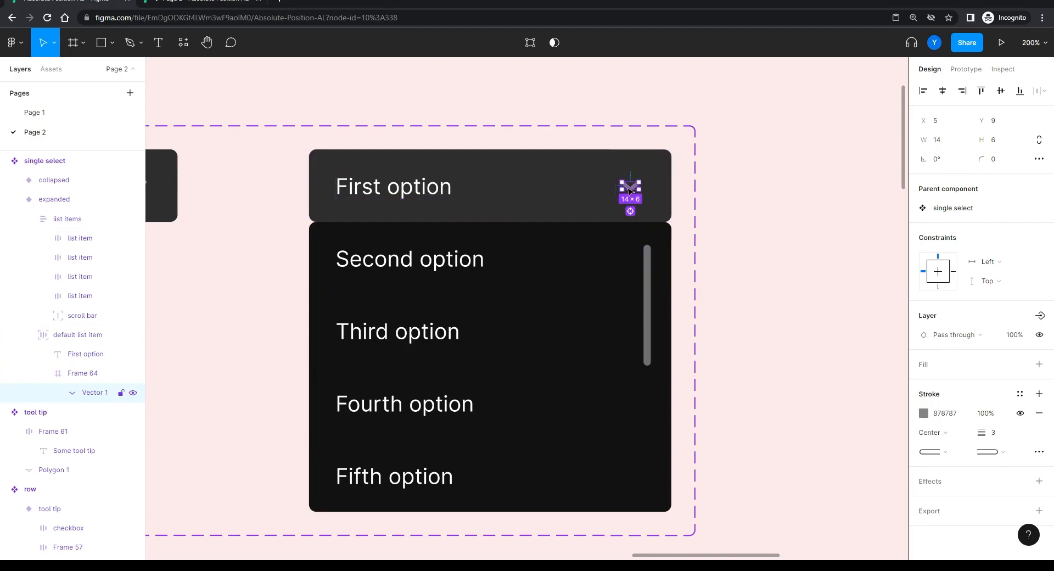
right_click(625, 186)
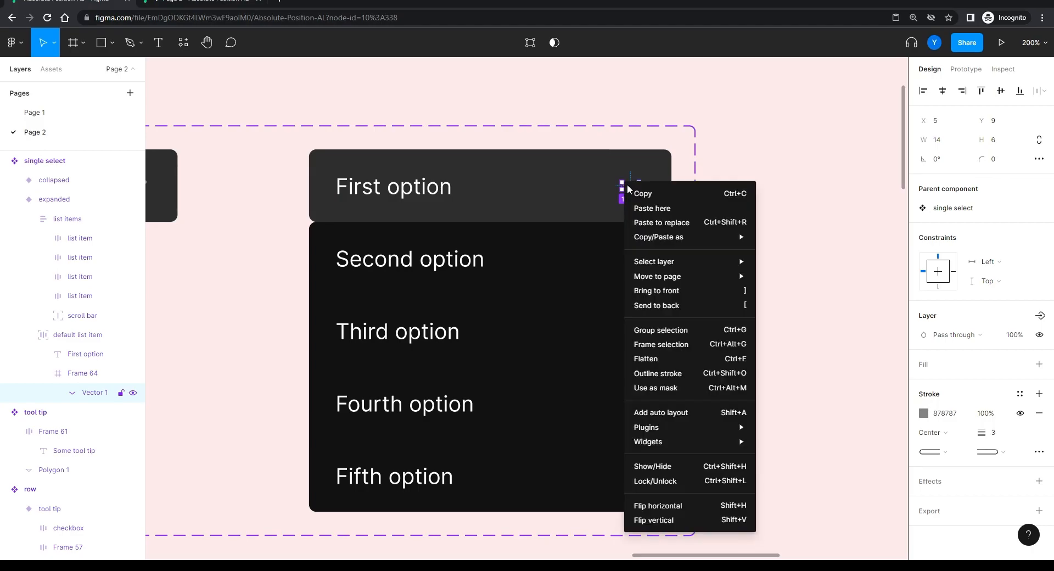
left_click(657, 520)
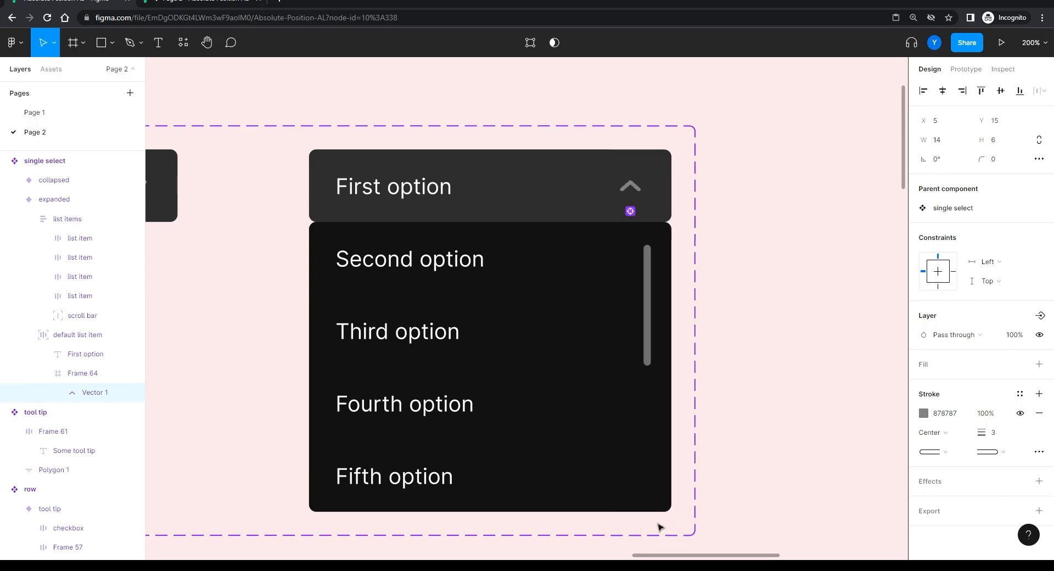
left_click(737, 346)
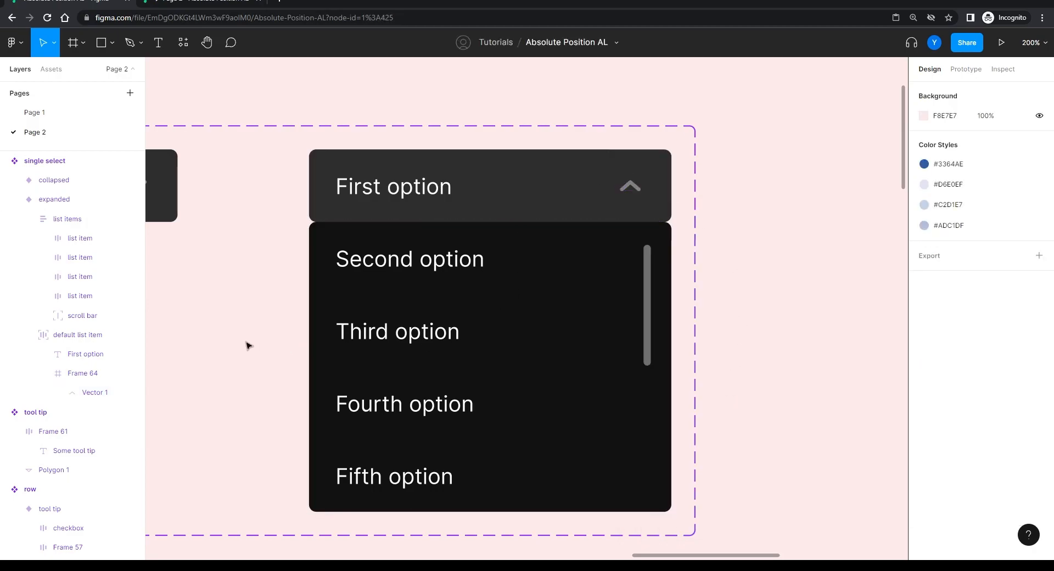
- Add an on-click interaction from the collapsed variant's default list item that changes to the expanded variant
left_click_drag(274, 335, 519, 313)
double_click(321, 183)
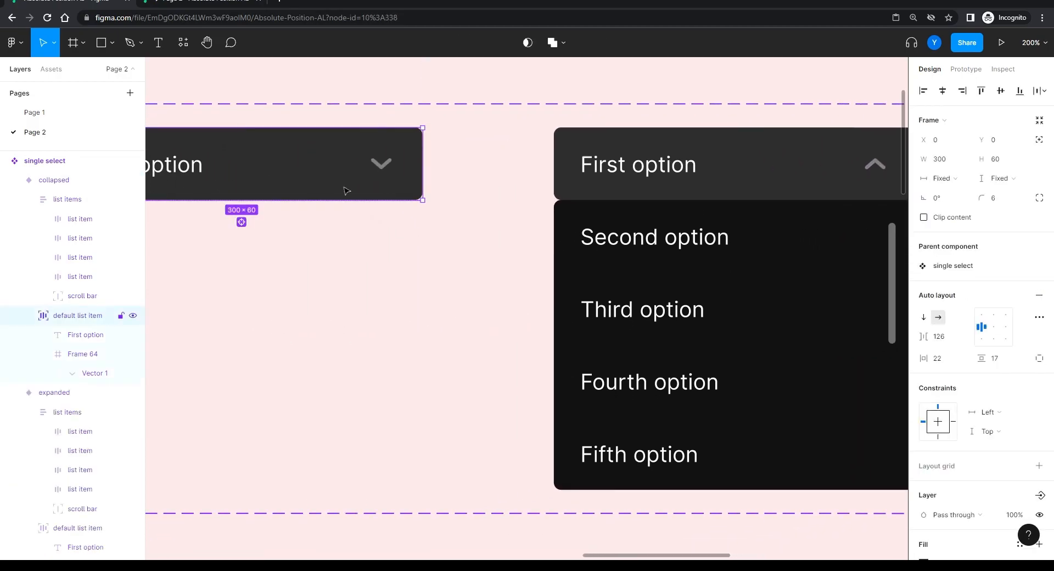
left_click(966, 69)
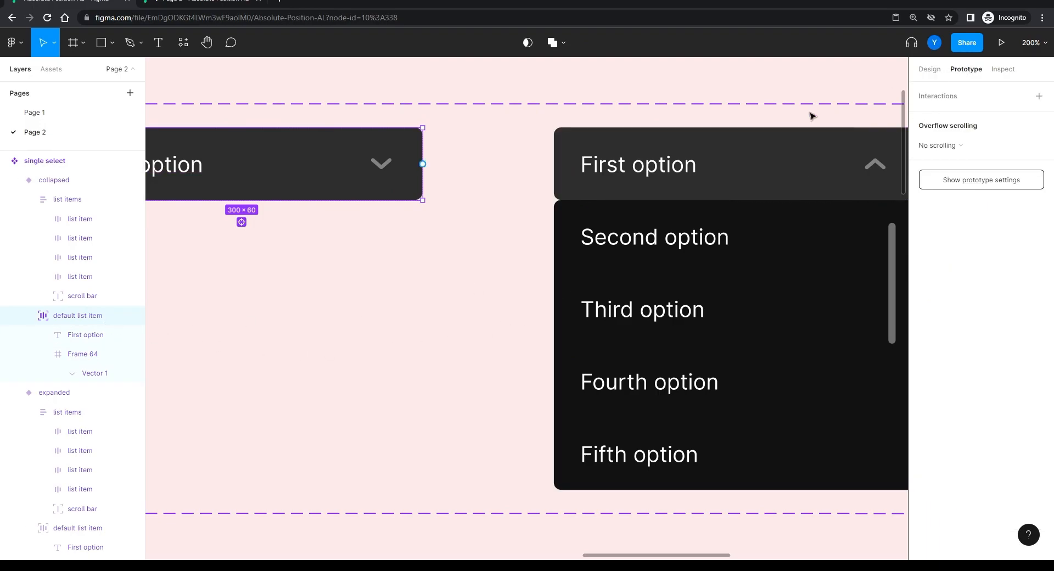
left_click_drag(423, 163, 587, 168)
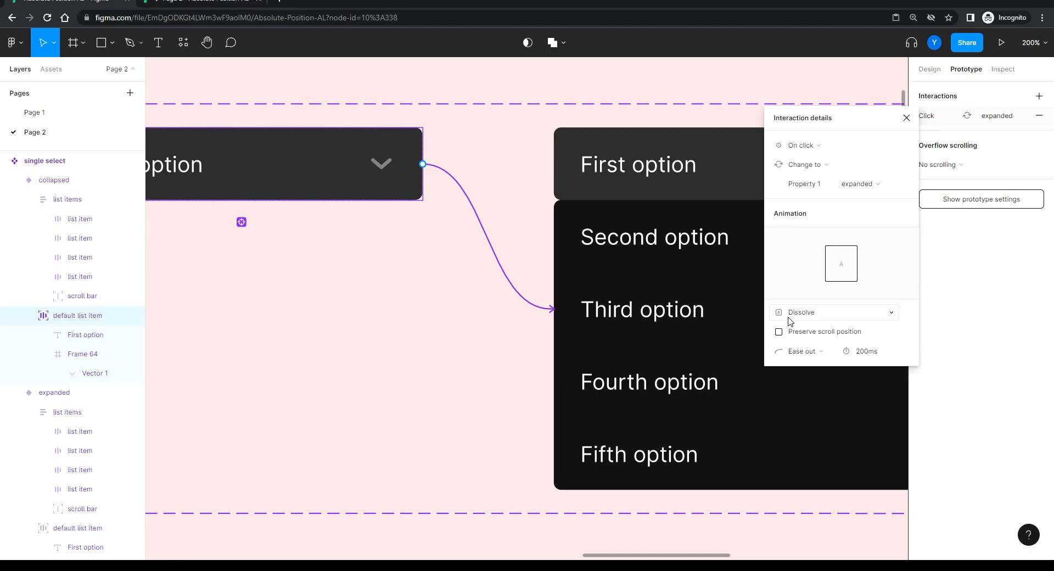
- Set the collapsed-to-expanded interaction's animation to Smart animate with a duration of 300 ms
left_click(810, 321)
left_click(810, 328)
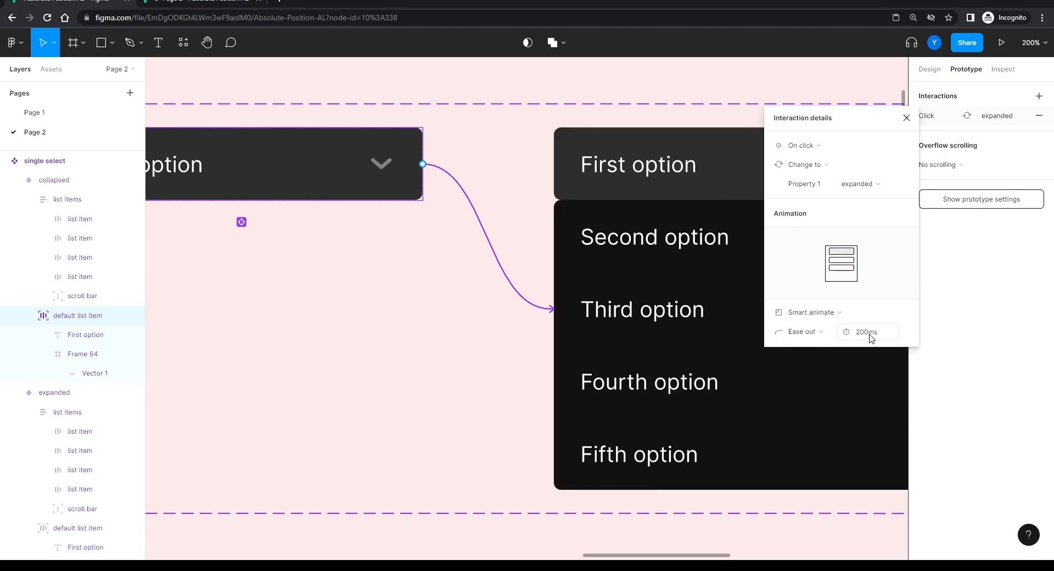
left_click(870, 338)
type("300")
key("Return")
- Add a prototype connection from the expanded variant's default list item back to the collapsed variant
scroll(584, 405, "right", 5)
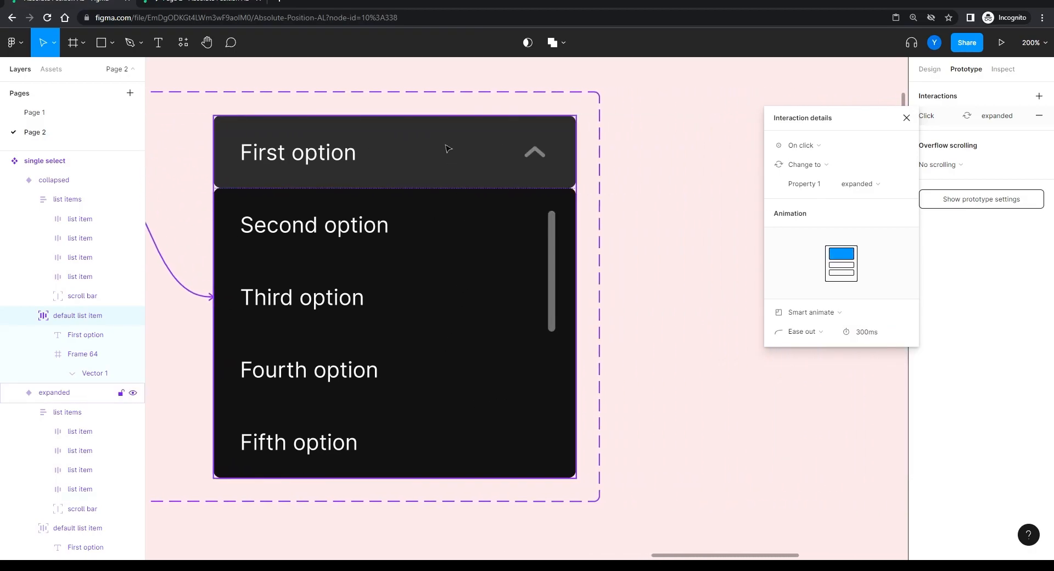
left_click(449, 148)
left_click_drag(576, 152, 280, 157)
left_click(247, 328)
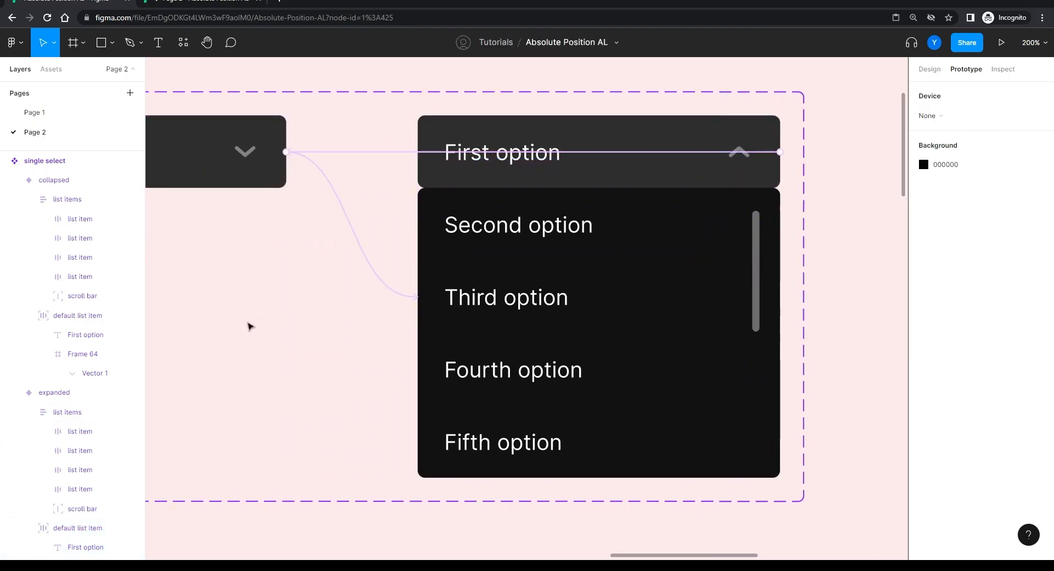
- Switch to the prototype preview, expand and collapse the select several times, and return to the design file
left_click(188, 5)
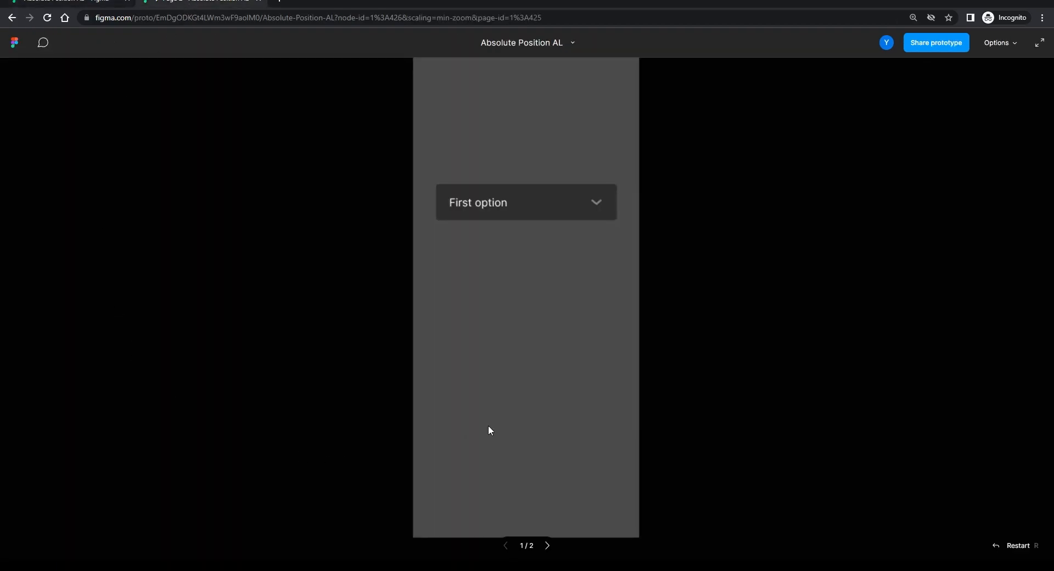
left_click(478, 216)
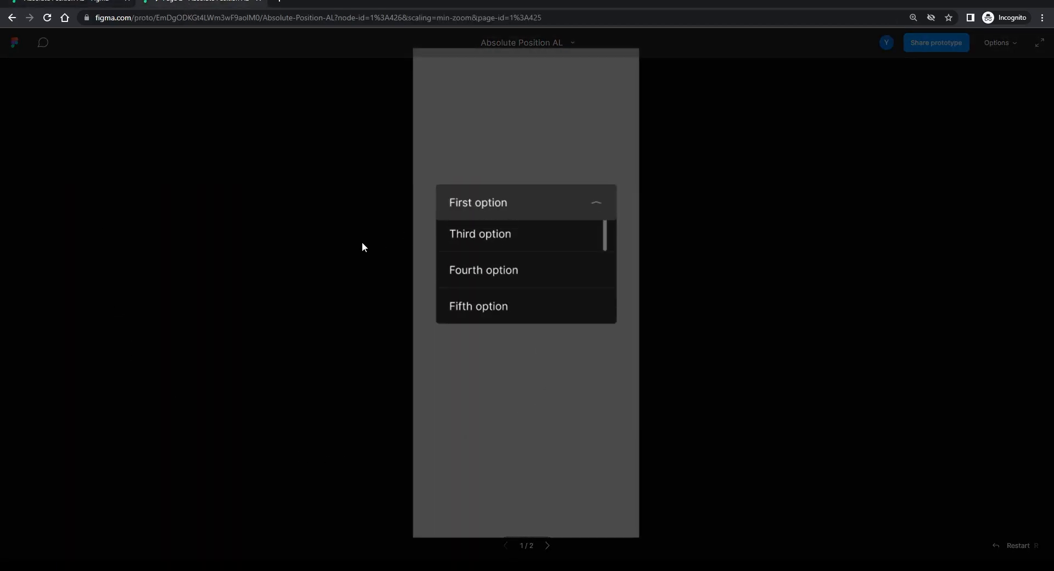
left_click(480, 207)
left_click(480, 207)
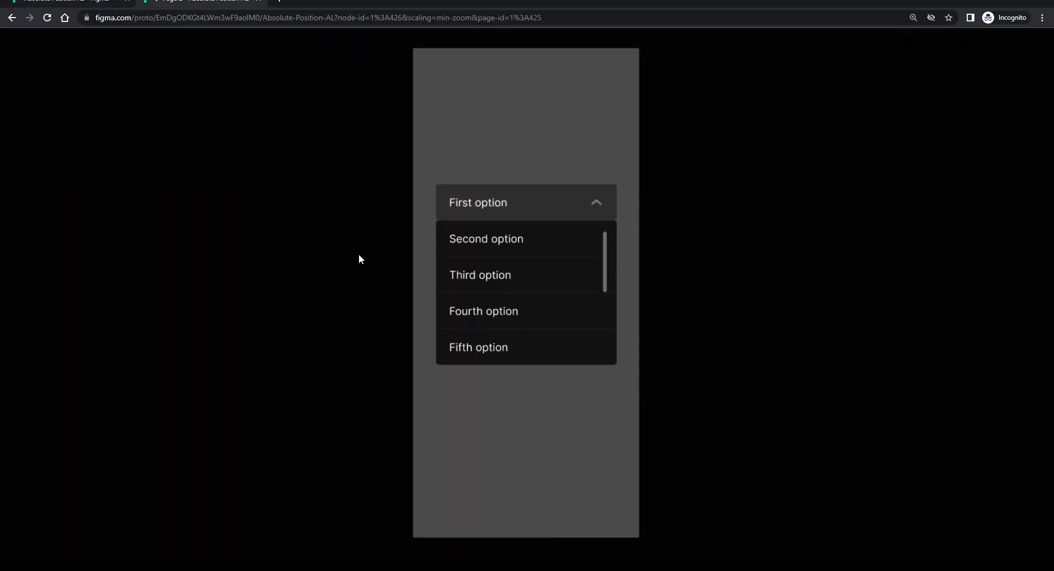
left_click(473, 208)
left_click(474, 210)
left_click(97, 2)
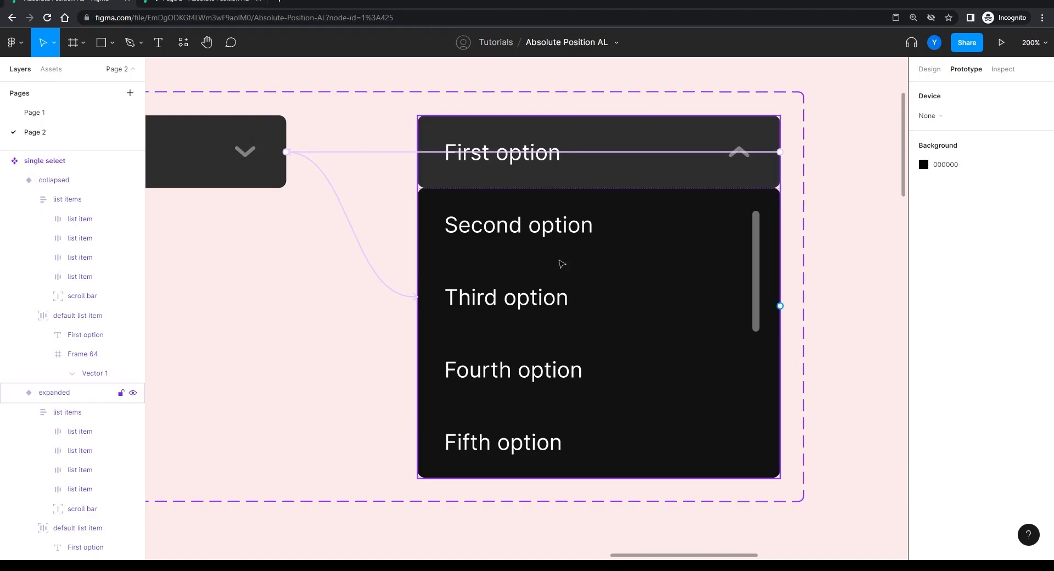
- Set the prototype background colour to F8E7E7 by sampling the pink canvas with the eyedropper
key("ctrl+minus")
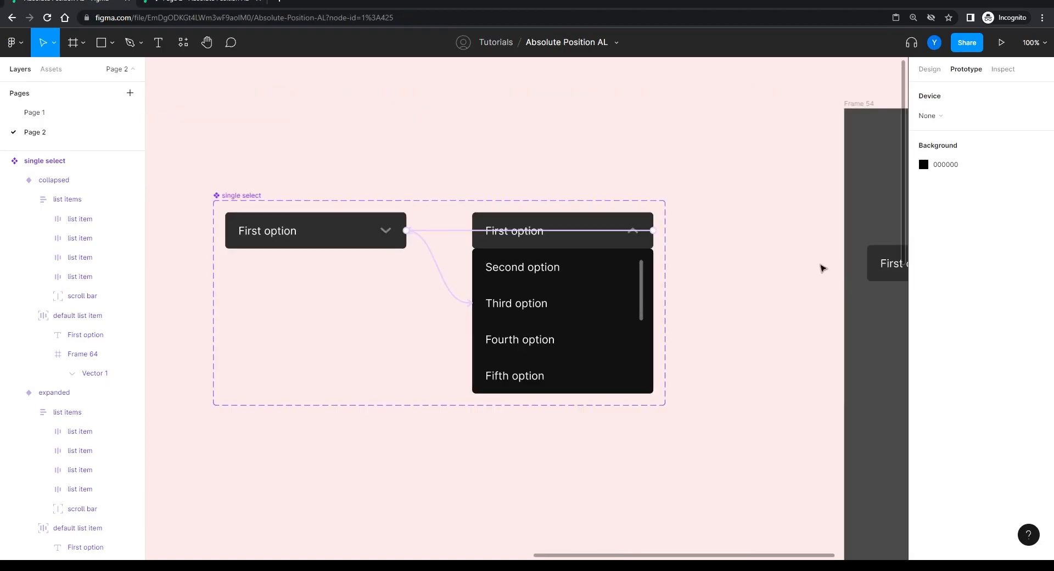
left_click_drag(826, 267, 672, 300)
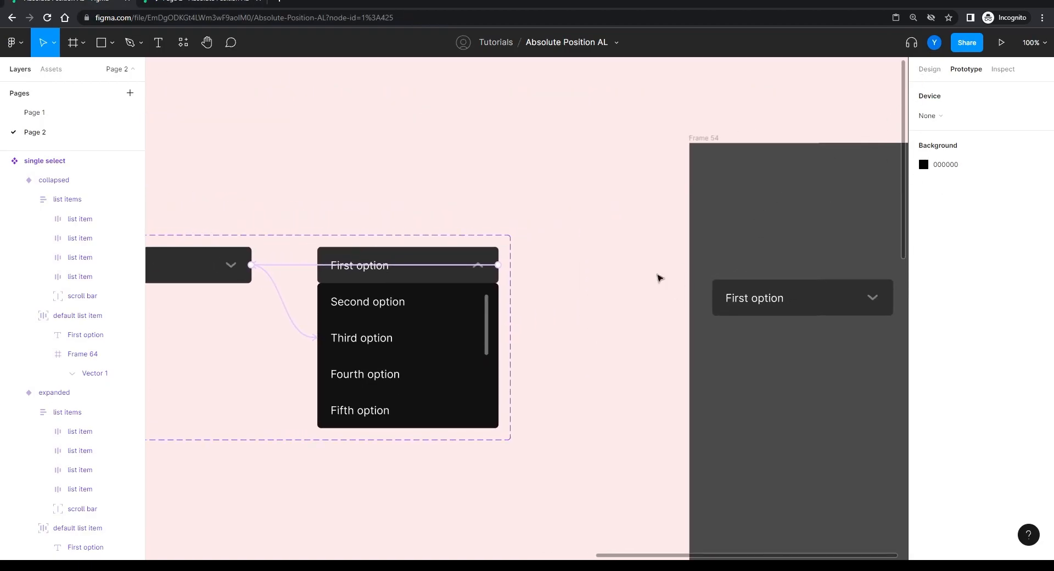
left_click(921, 167)
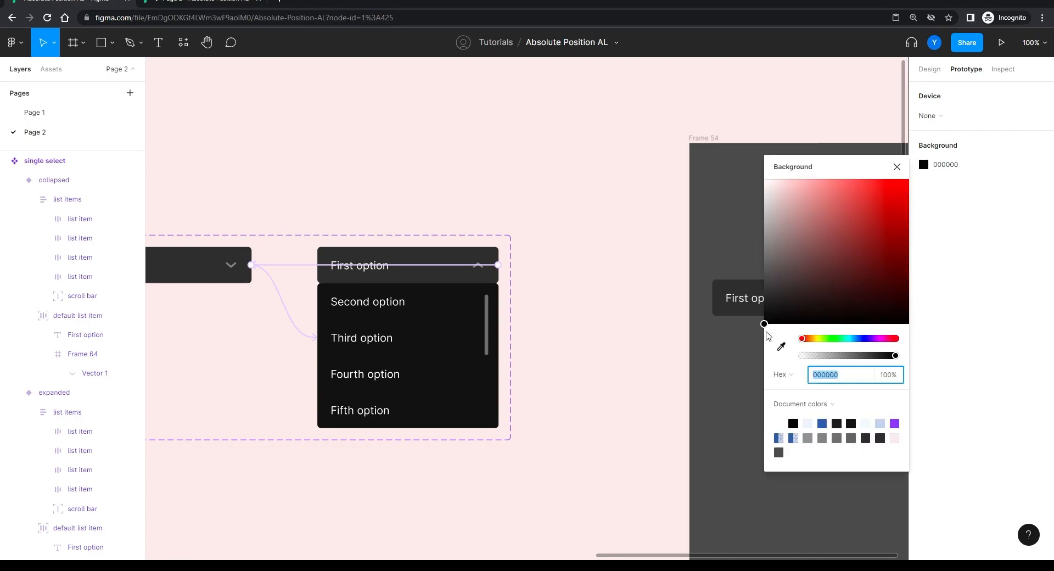
left_click(782, 346)
left_click(529, 207)
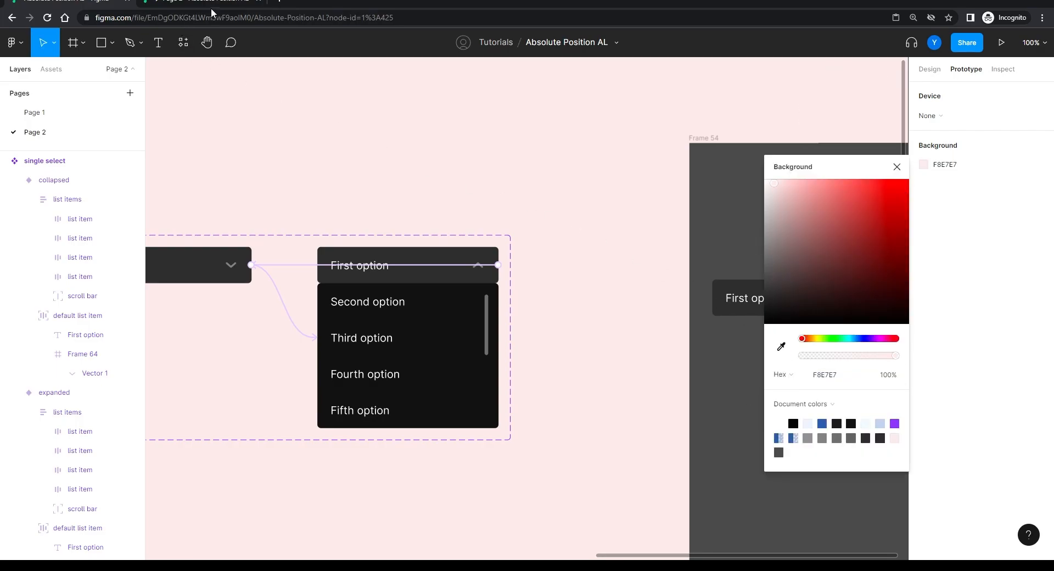
- Preview the select against the new prototype background, toggling it open and closed, and return to the design file, closing the colour picker
left_click(210, 6)
left_click(303, 282)
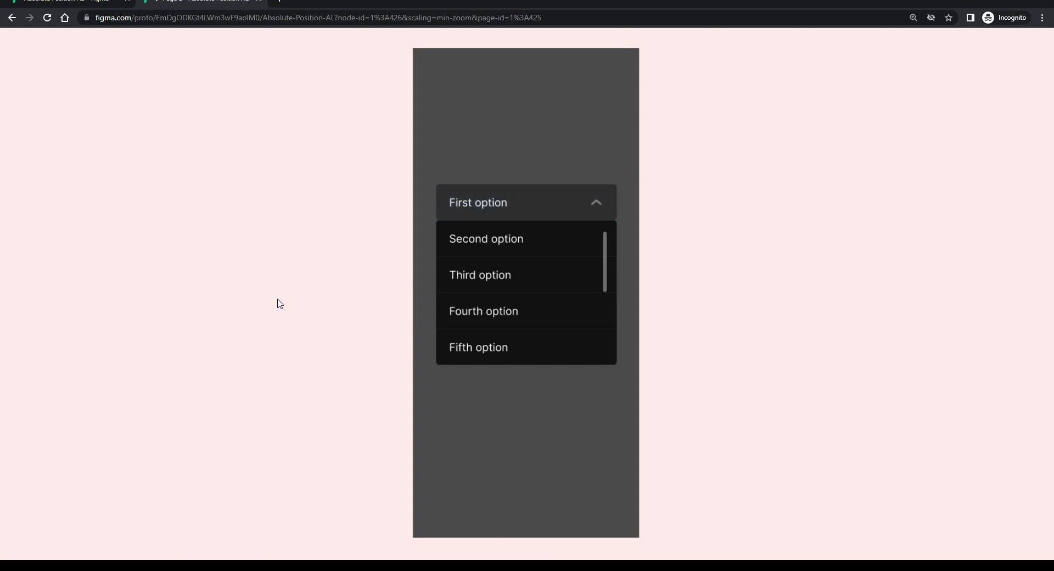
left_click(462, 210)
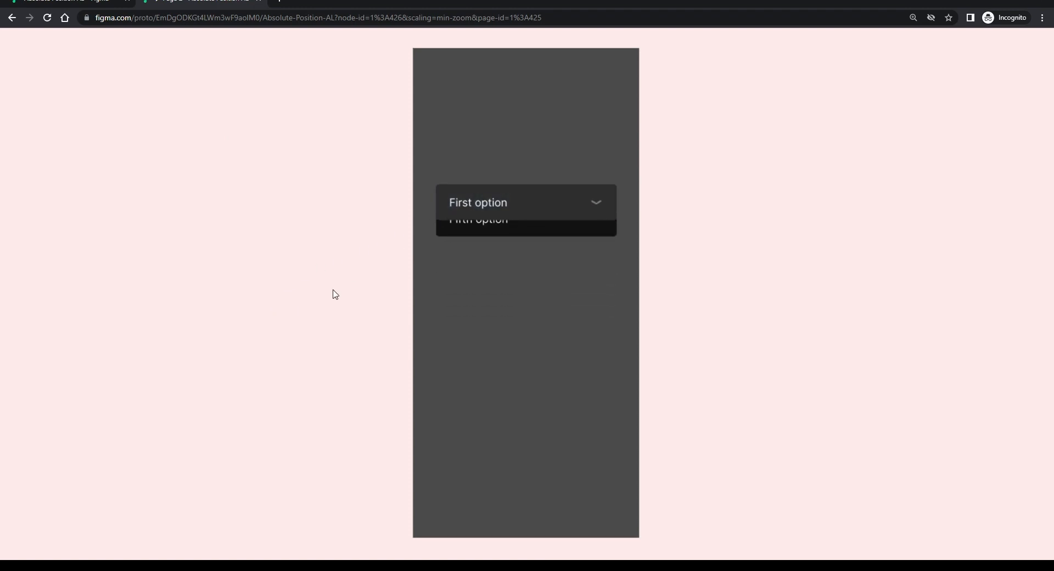
left_click(468, 210)
left_click(482, 205)
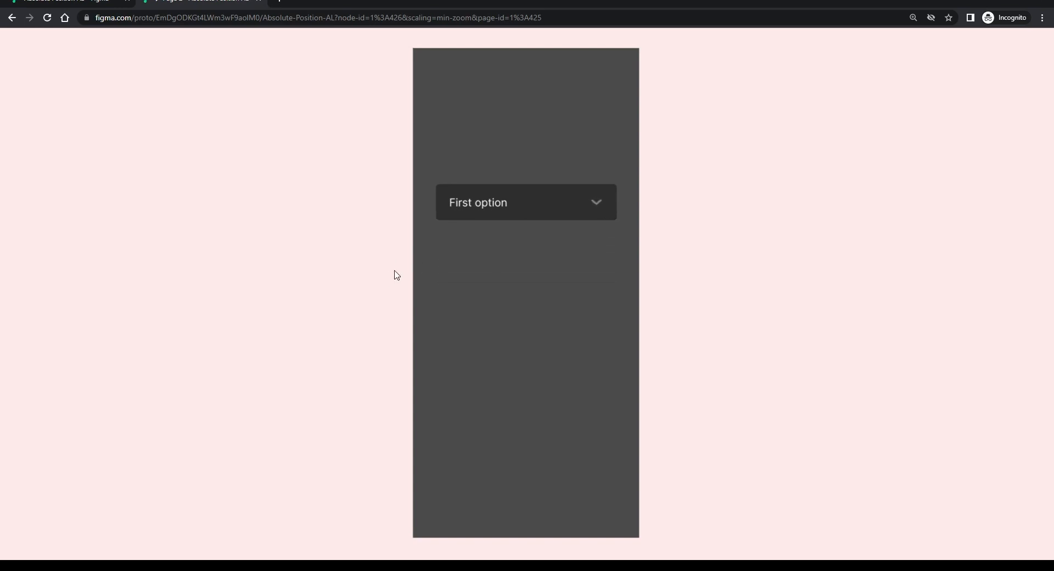
left_click(482, 205)
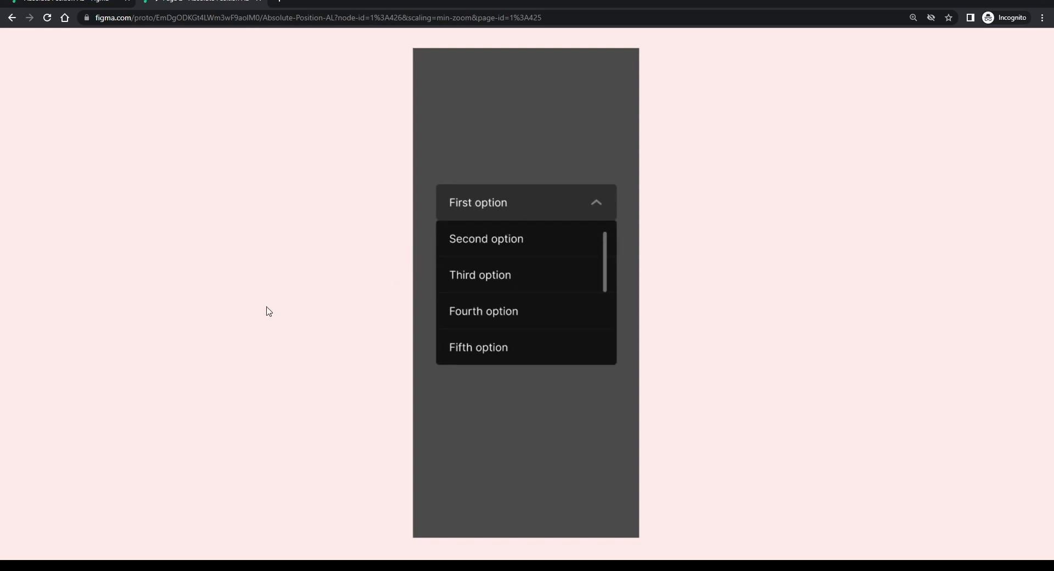
left_click(466, 211)
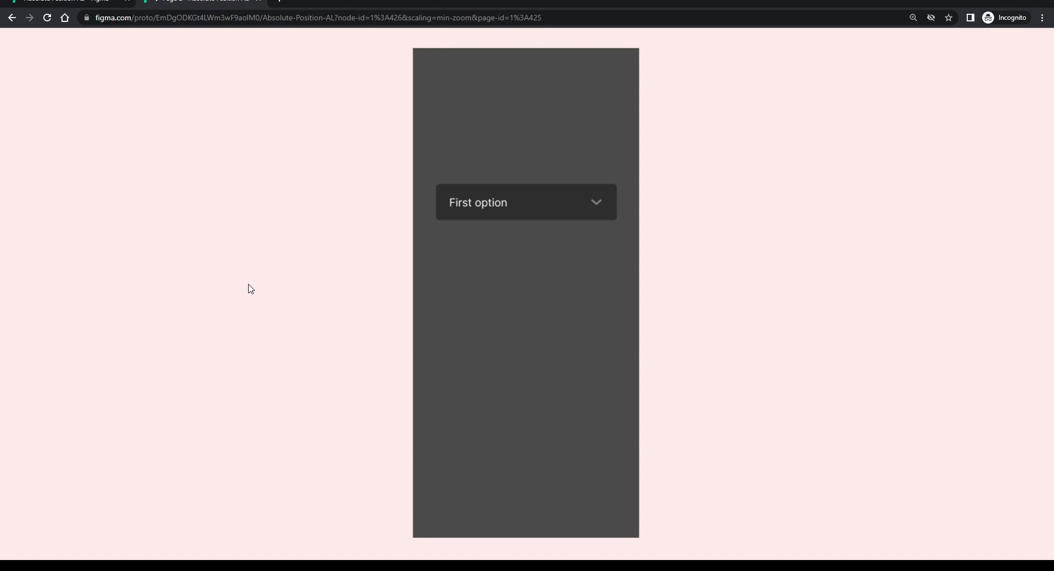
left_click(66, 3)
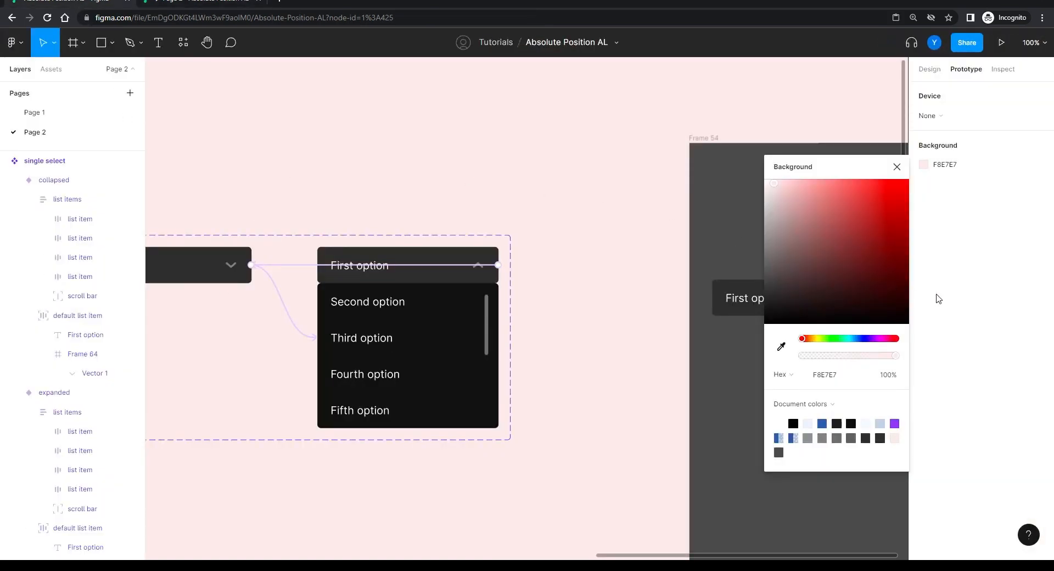
left_click(897, 167)
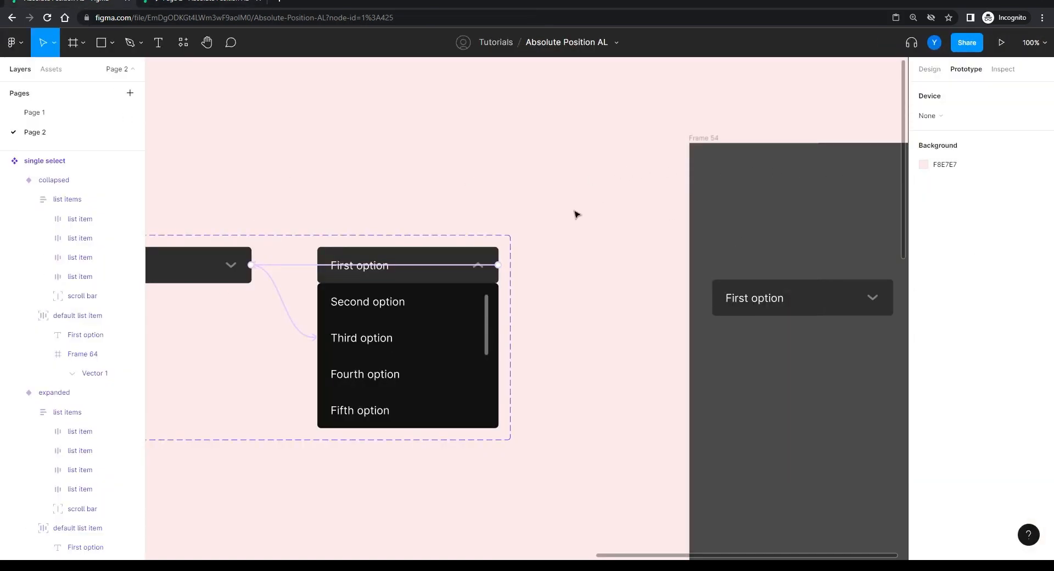
key("minus")
scroll(439, 341, "down", 5)
scroll(439, 340, "left", 3)
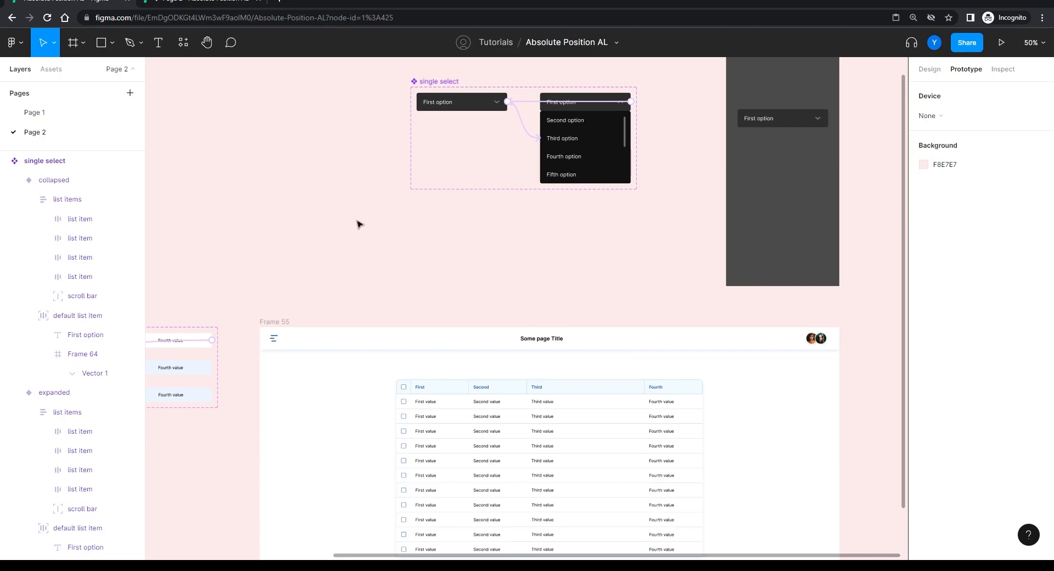
left_click_drag(238, 237, 500, 147)
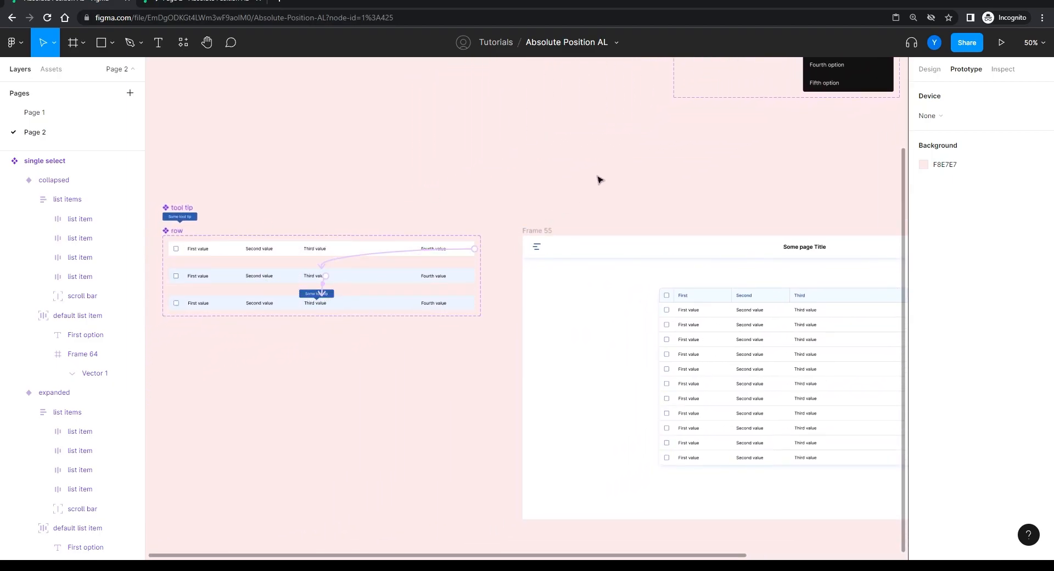
left_click_drag(599, 181, 412, 306)
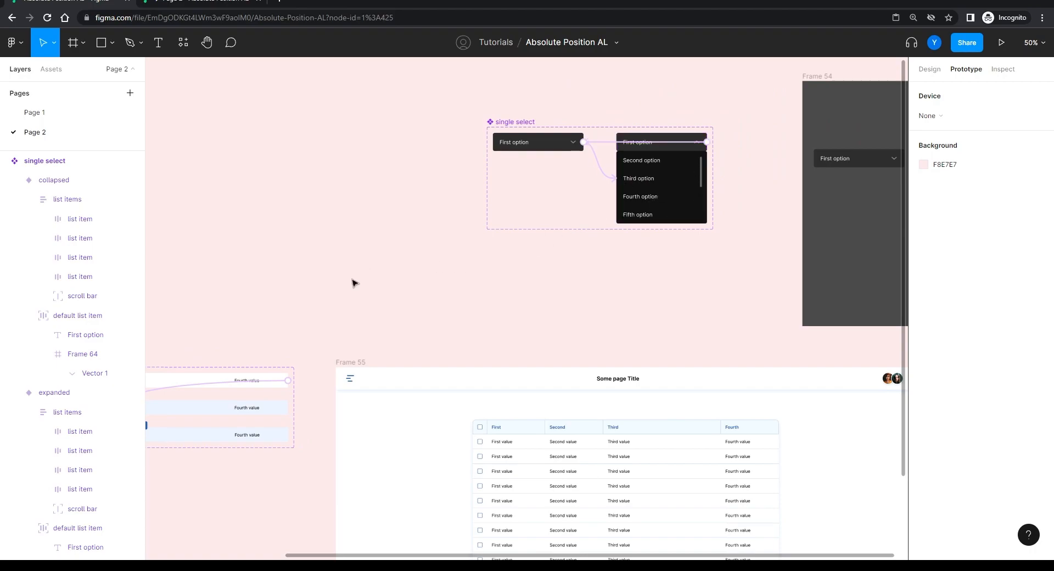
left_click_drag(249, 305, 498, 162)
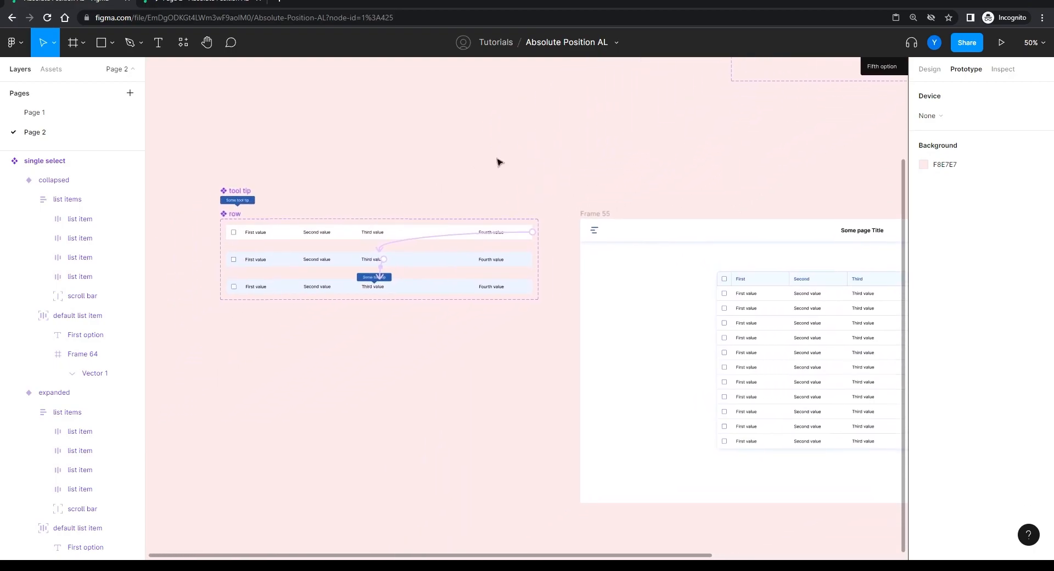